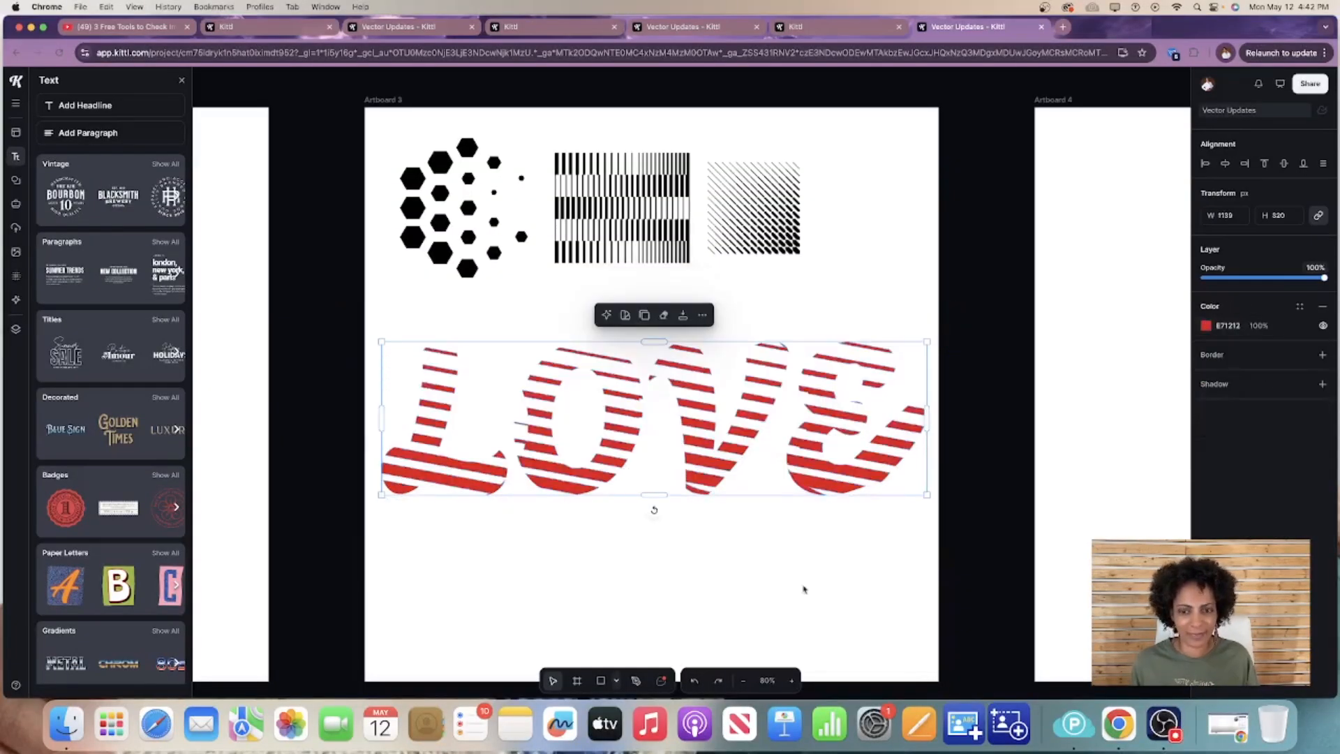
Extend the lower photo of the woman and boy further leftward with Reframe and enlarge the extended image.
left_click(779, 595)
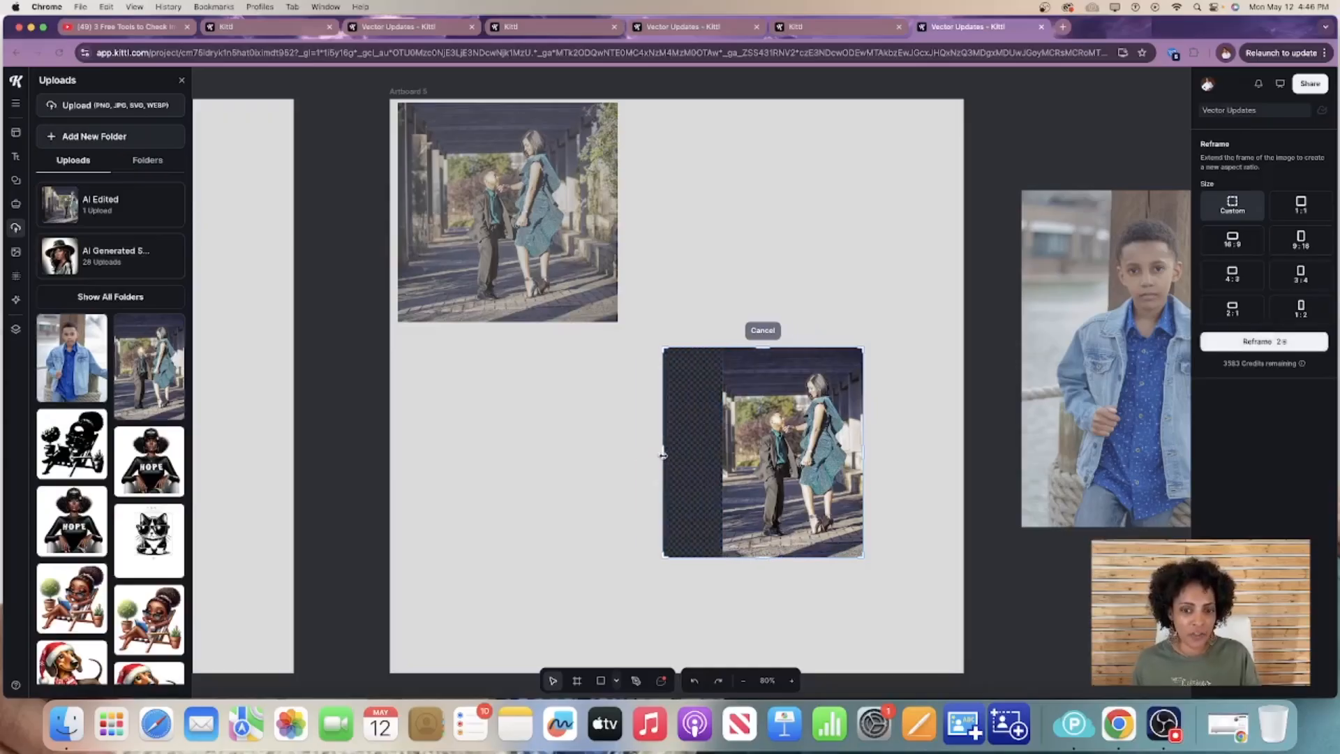
left_click_drag(661, 452, 628, 452)
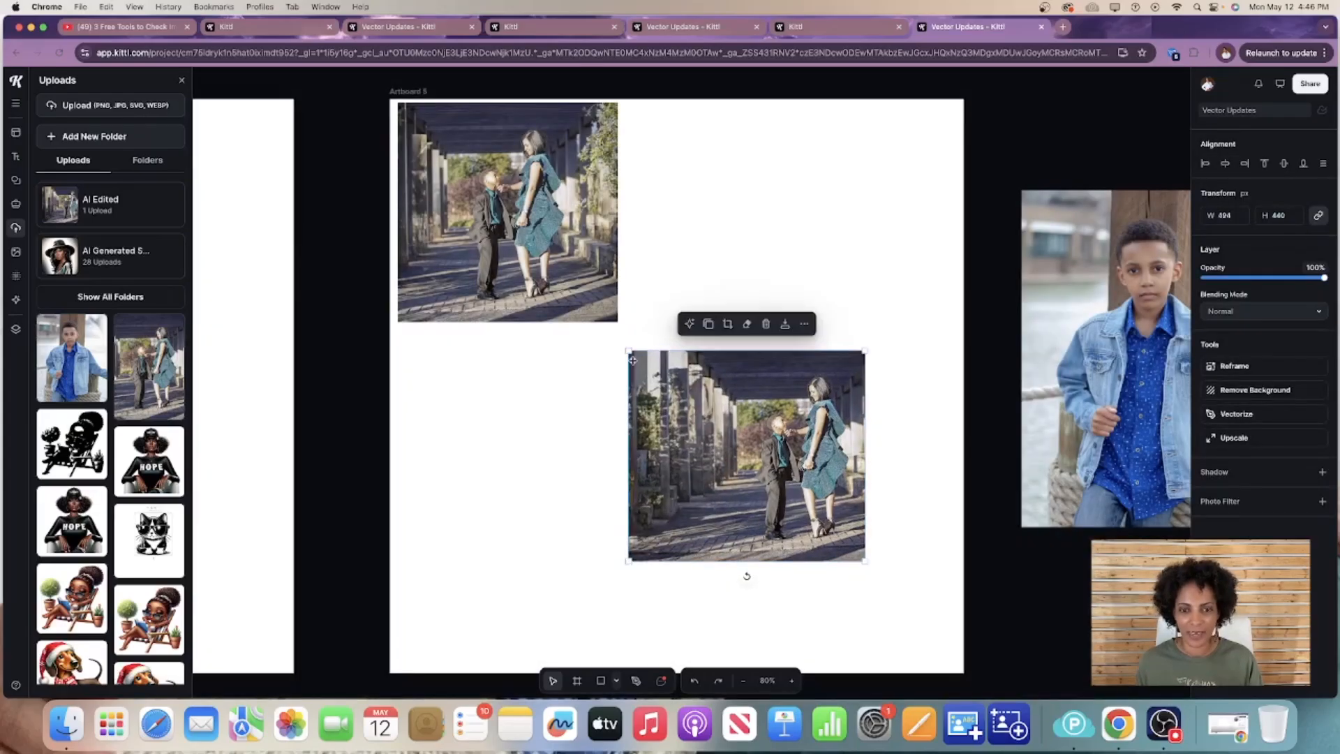
left_click_drag(627, 347, 485, 224)
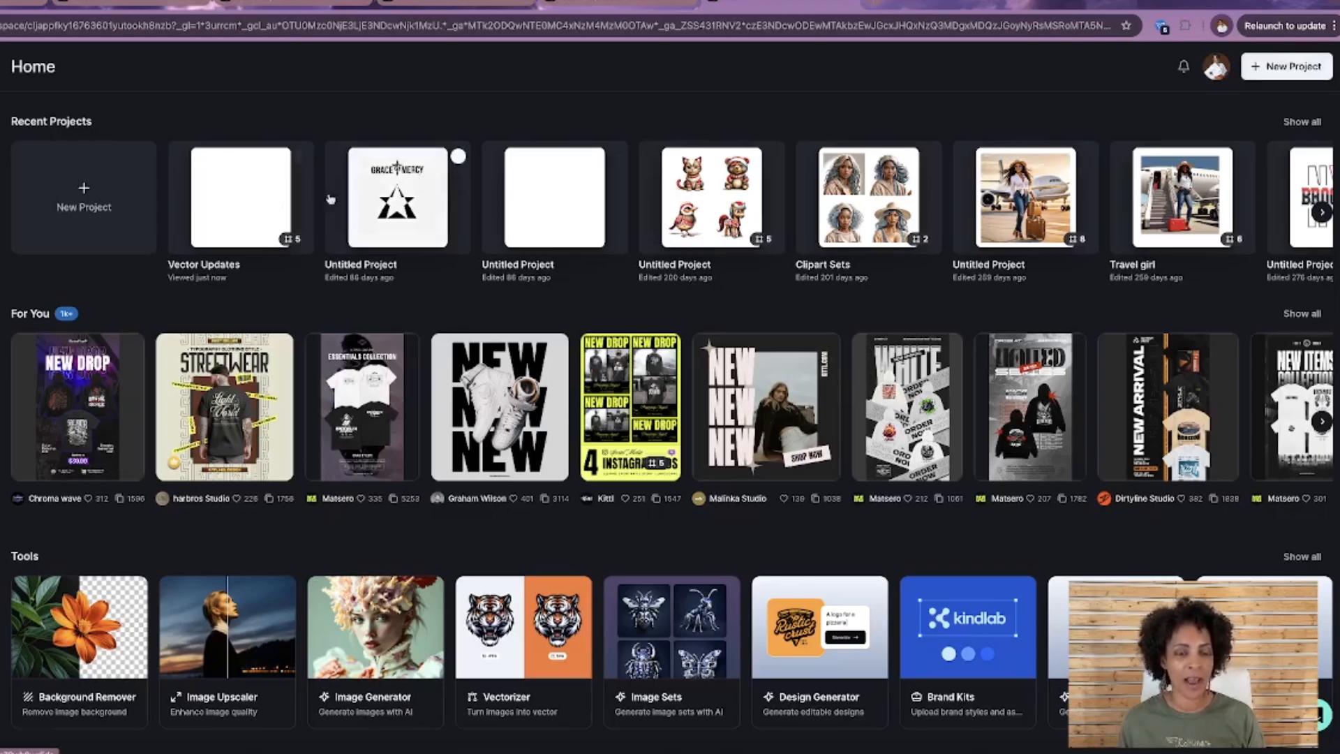
Open the Vector Updates project and add a headline text to Artboard 1.
left_click(234, 218)
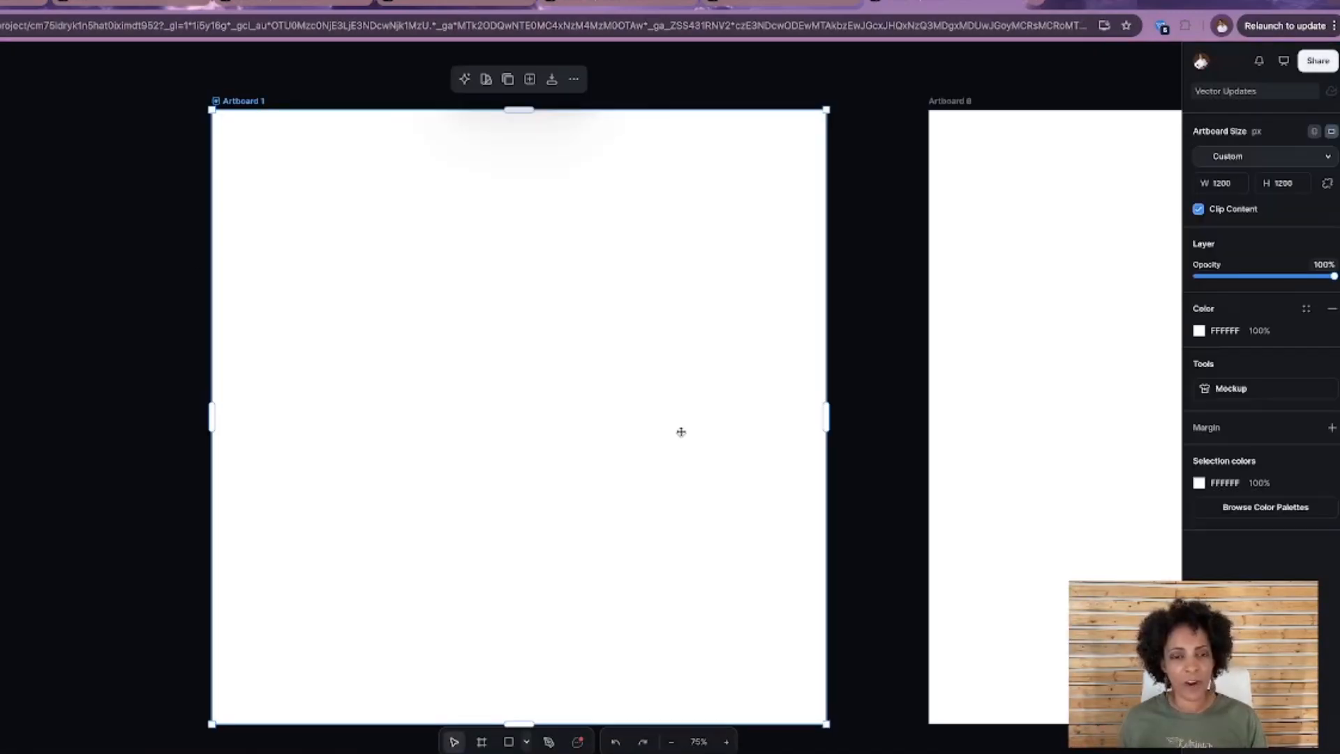
scroll(679, 432, "up", 1)
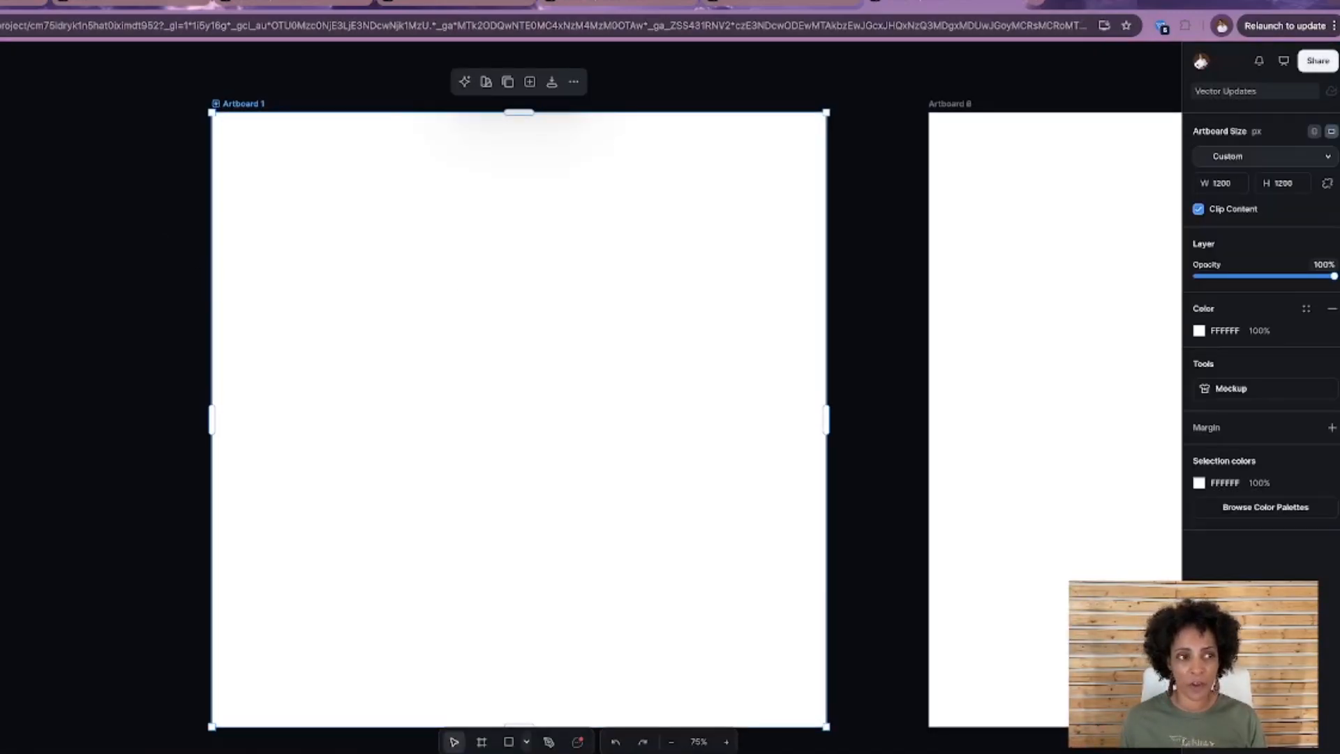
left_click(0, 209)
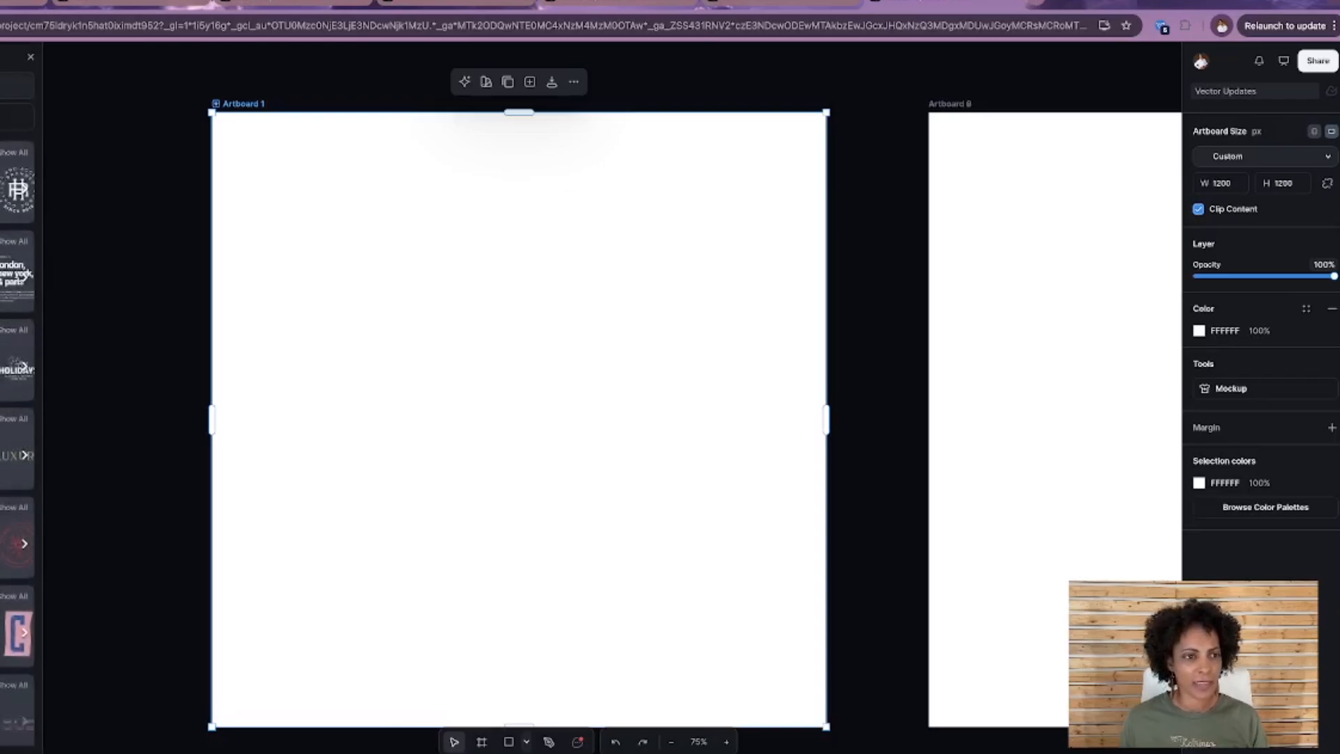
left_click(0, 117)
left_click(533, 407)
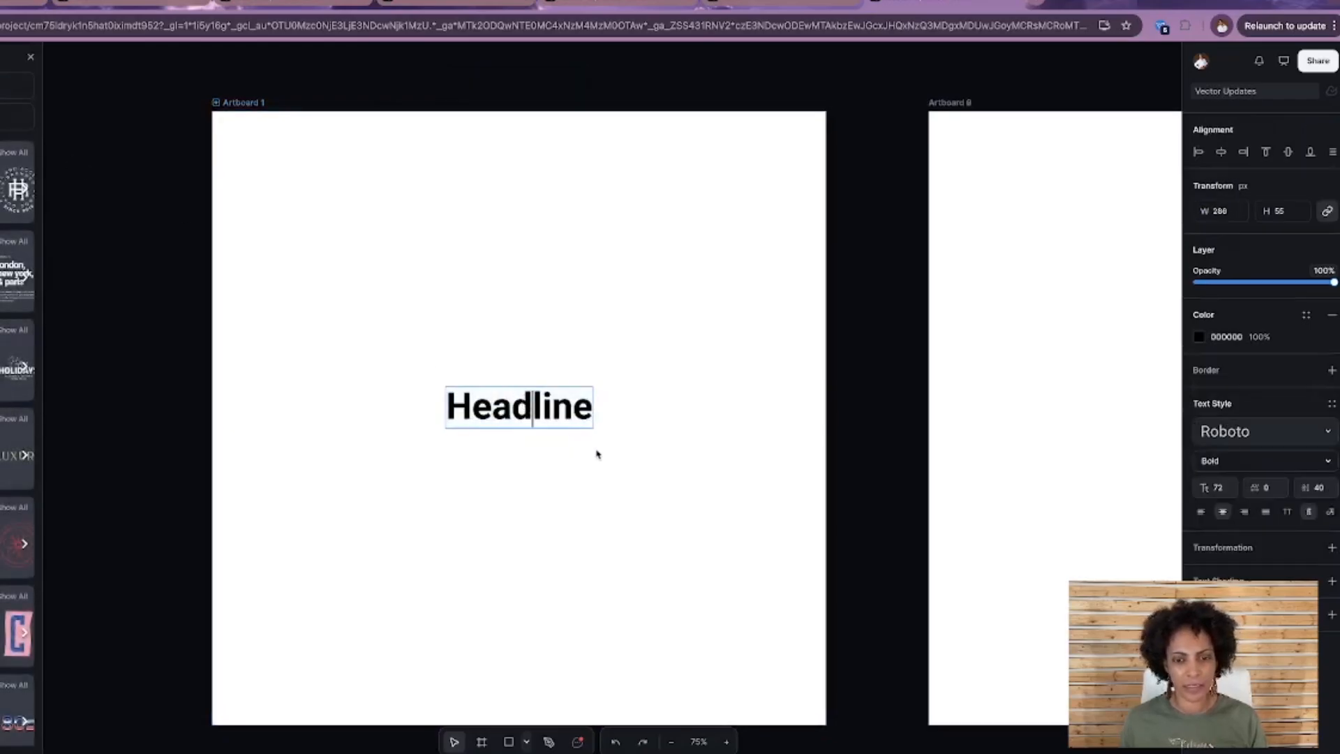
Enlarge the headline to font size 200 and centre it horizontally in the upper half of Artboard 1.
key("Escape")
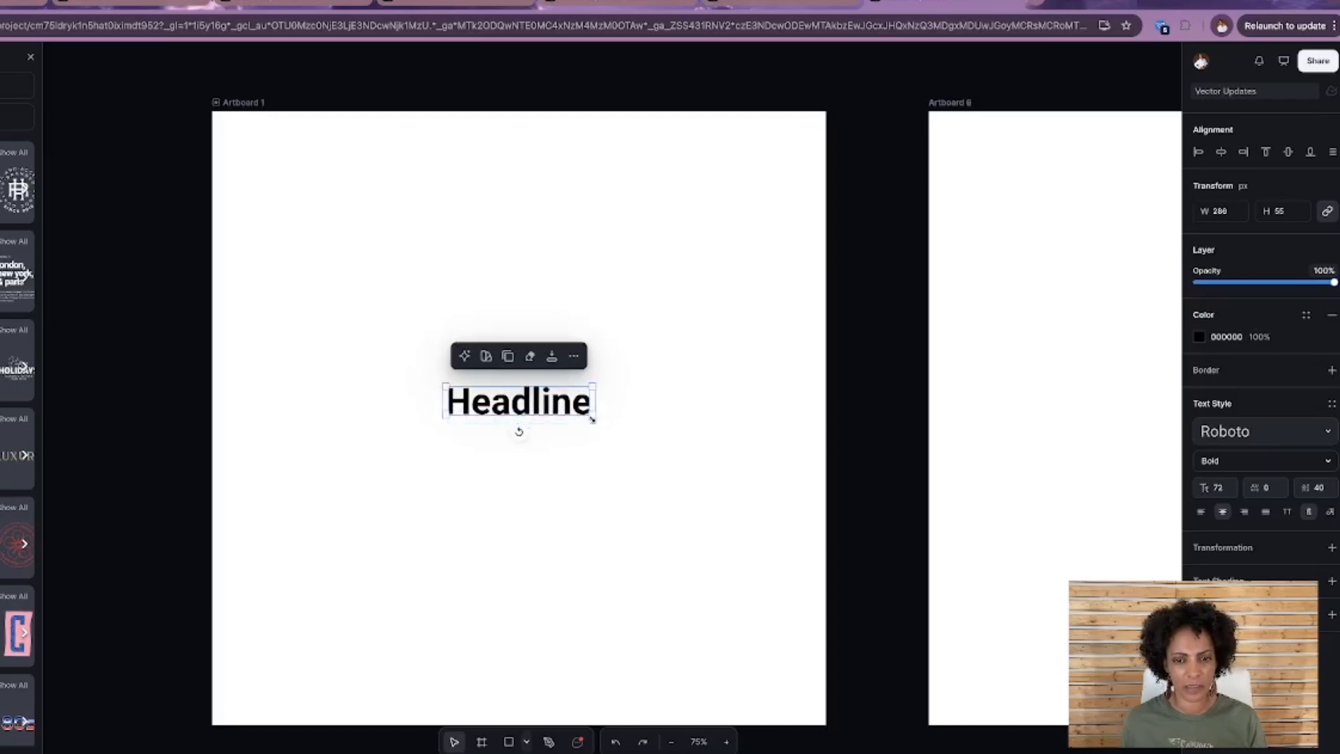
left_click_drag(592, 419, 739, 433)
left_click_drag(698, 363, 644, 375)
left_click(647, 474)
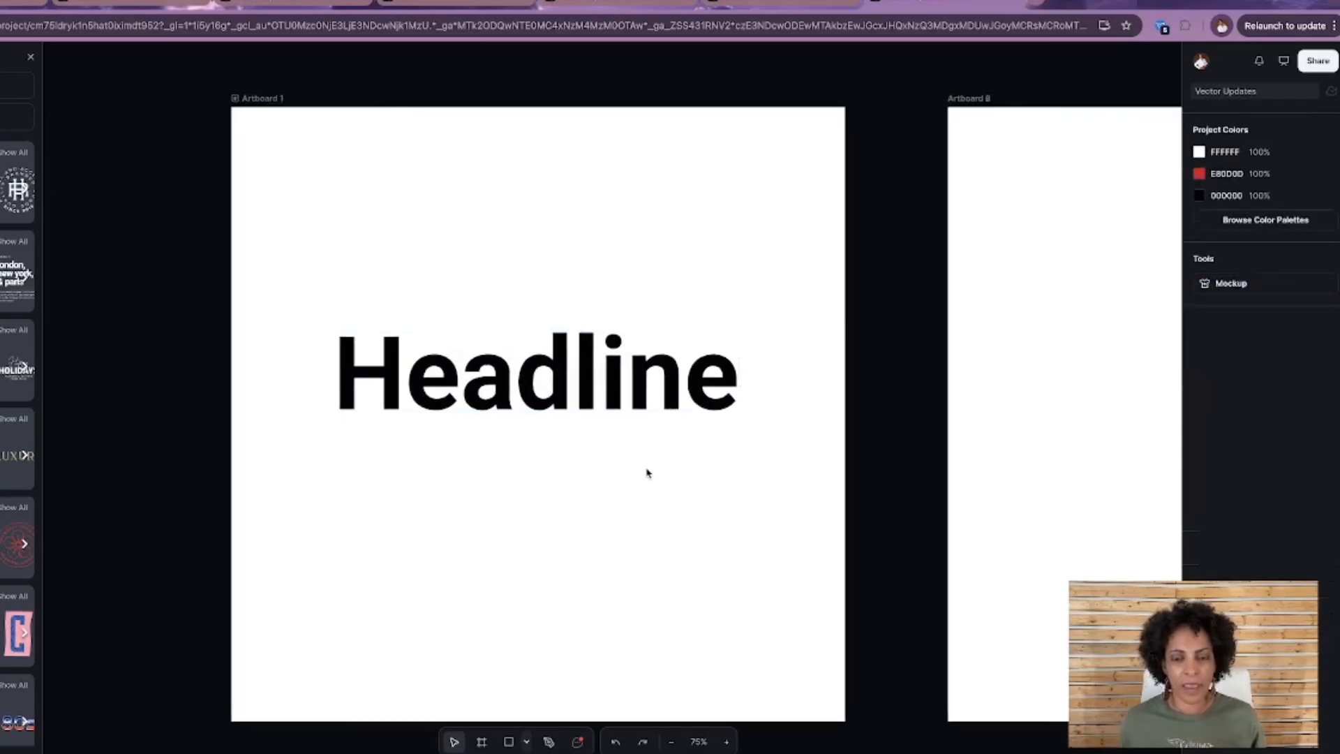
Replace the headline's wording with VECTOR.
double_click(626, 402)
key("BackSpace")
type("VECTOR")
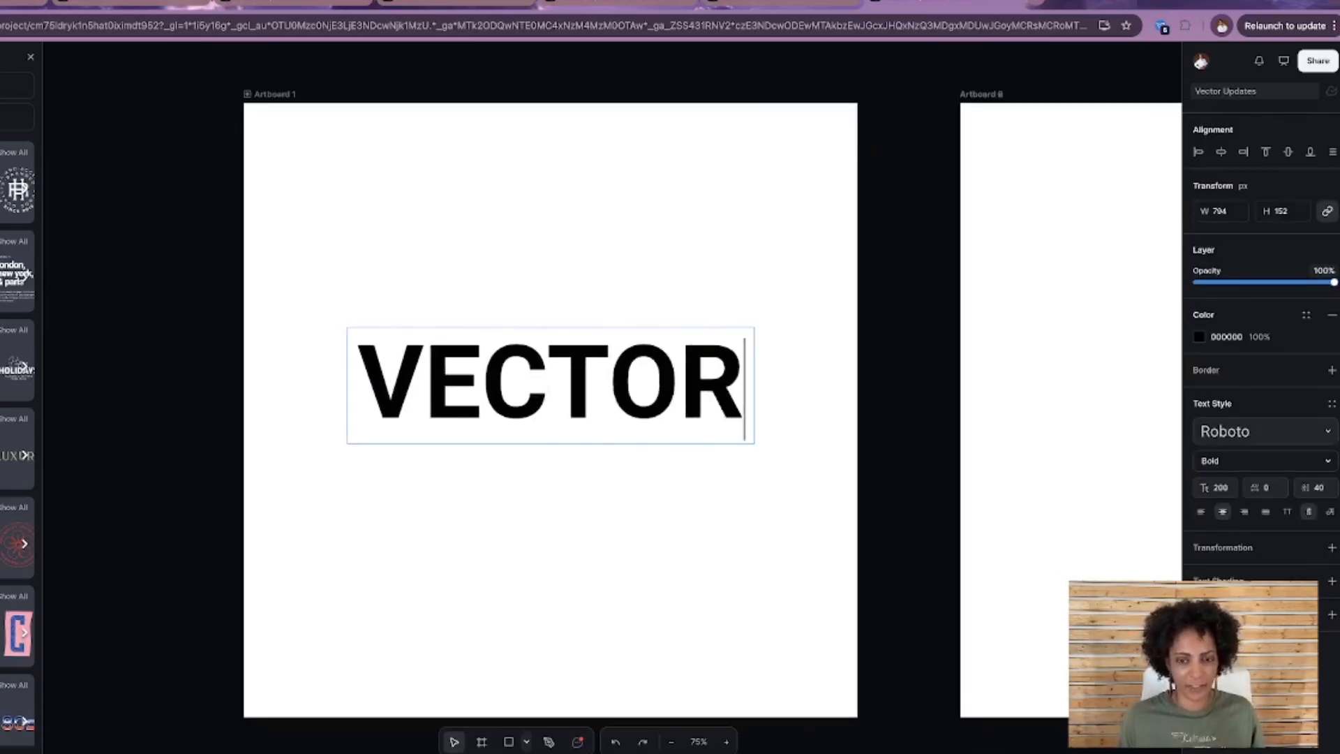
left_click(763, 392)
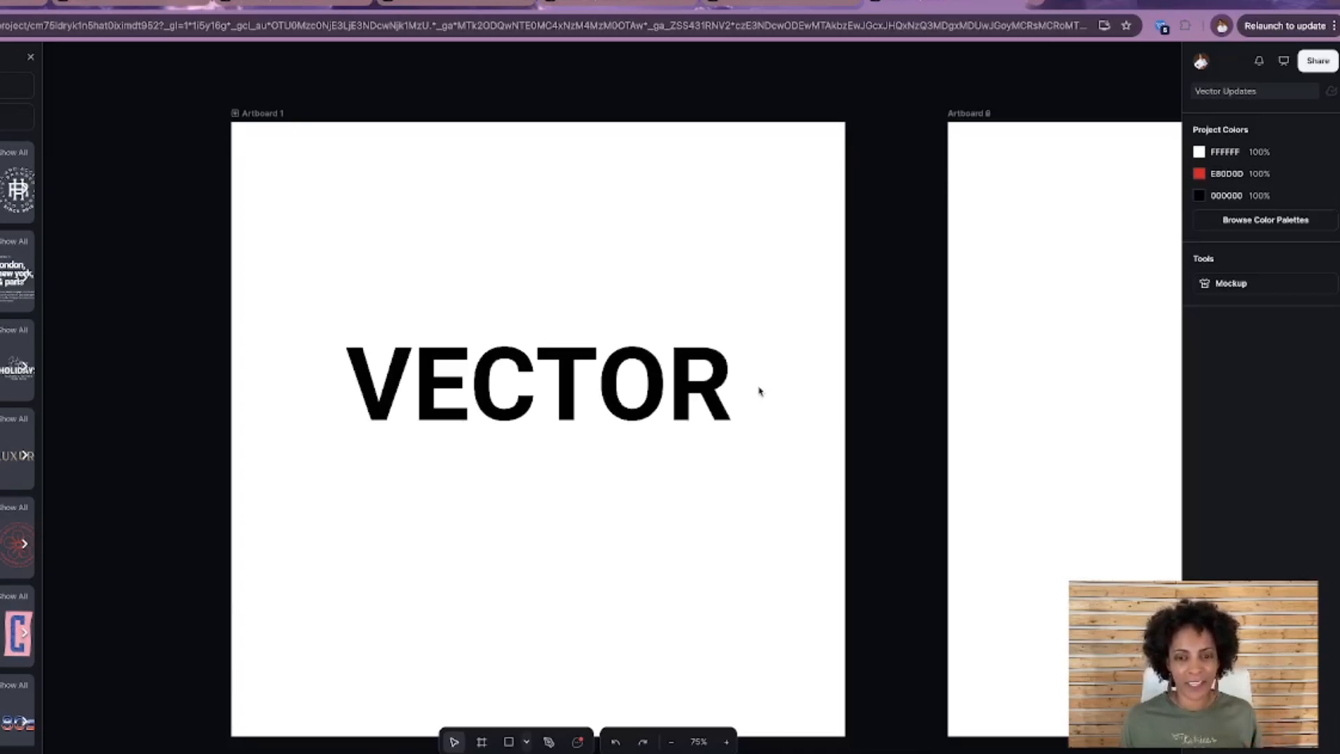
Try the Alive Winner typeface on the word VECTOR, then switch it to the Aloke typeface.
left_click(644, 384)
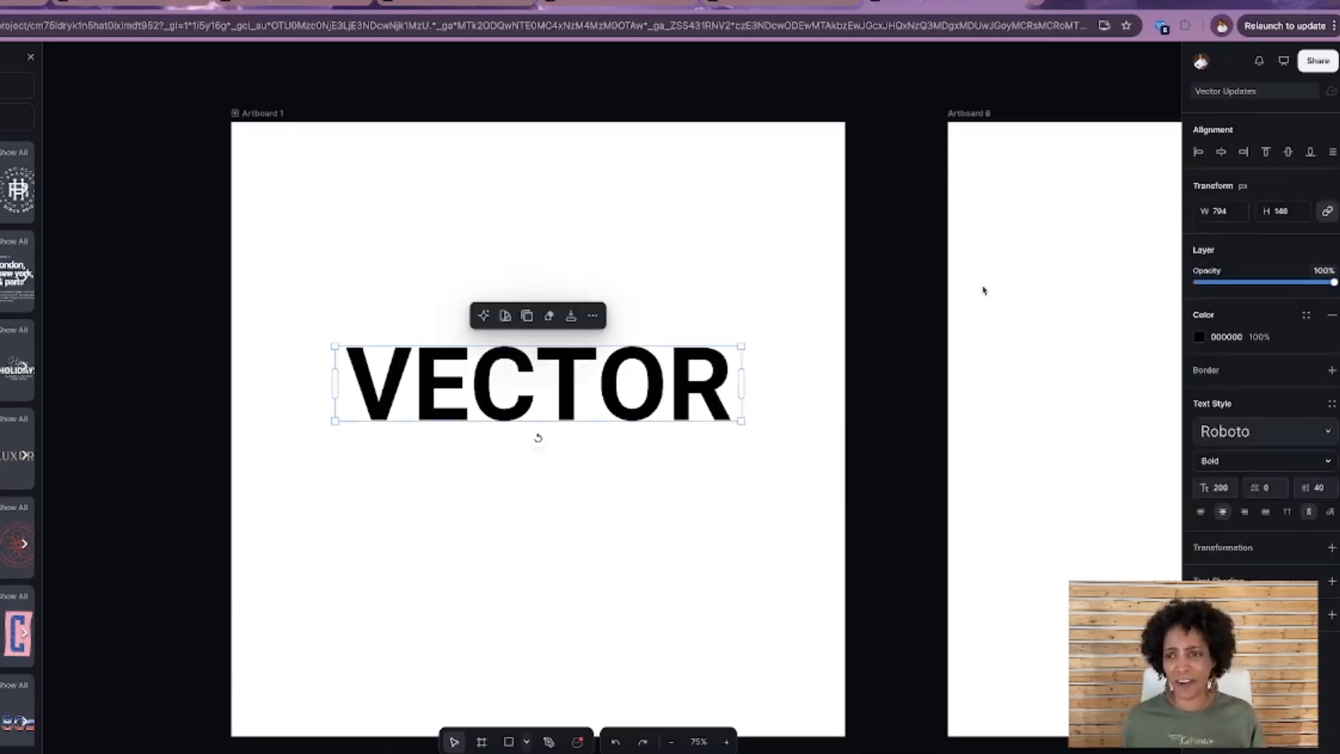
left_click(1263, 434)
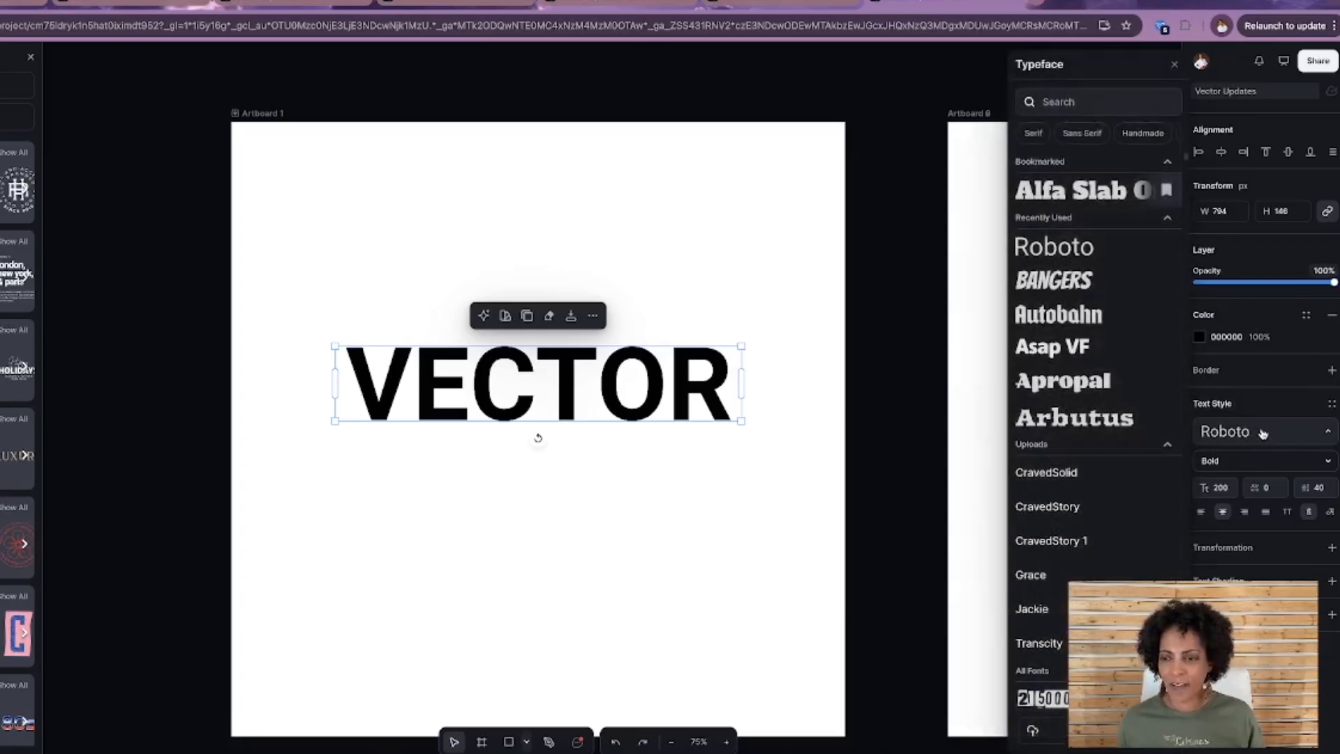
scroll(1103, 359, "down", 4)
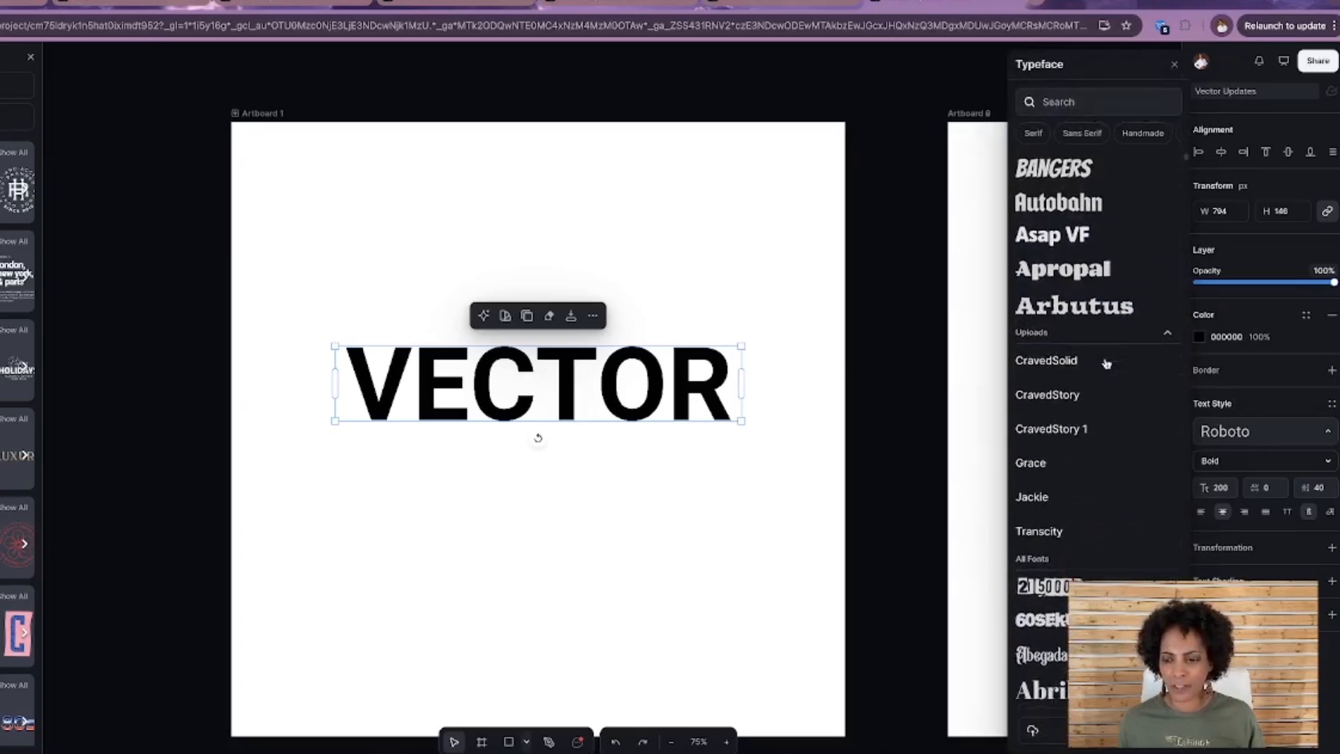
scroll(1106, 364, "down", 9)
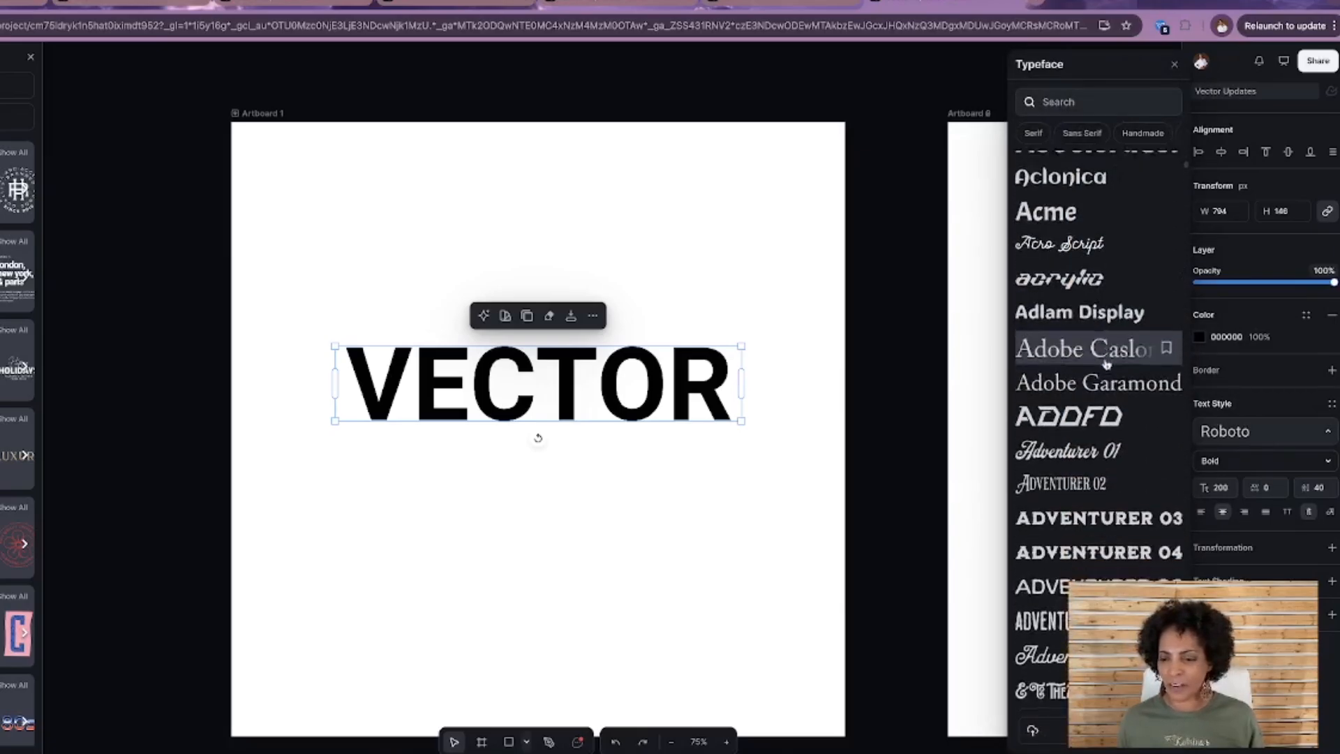
scroll(1106, 365, "down", 5)
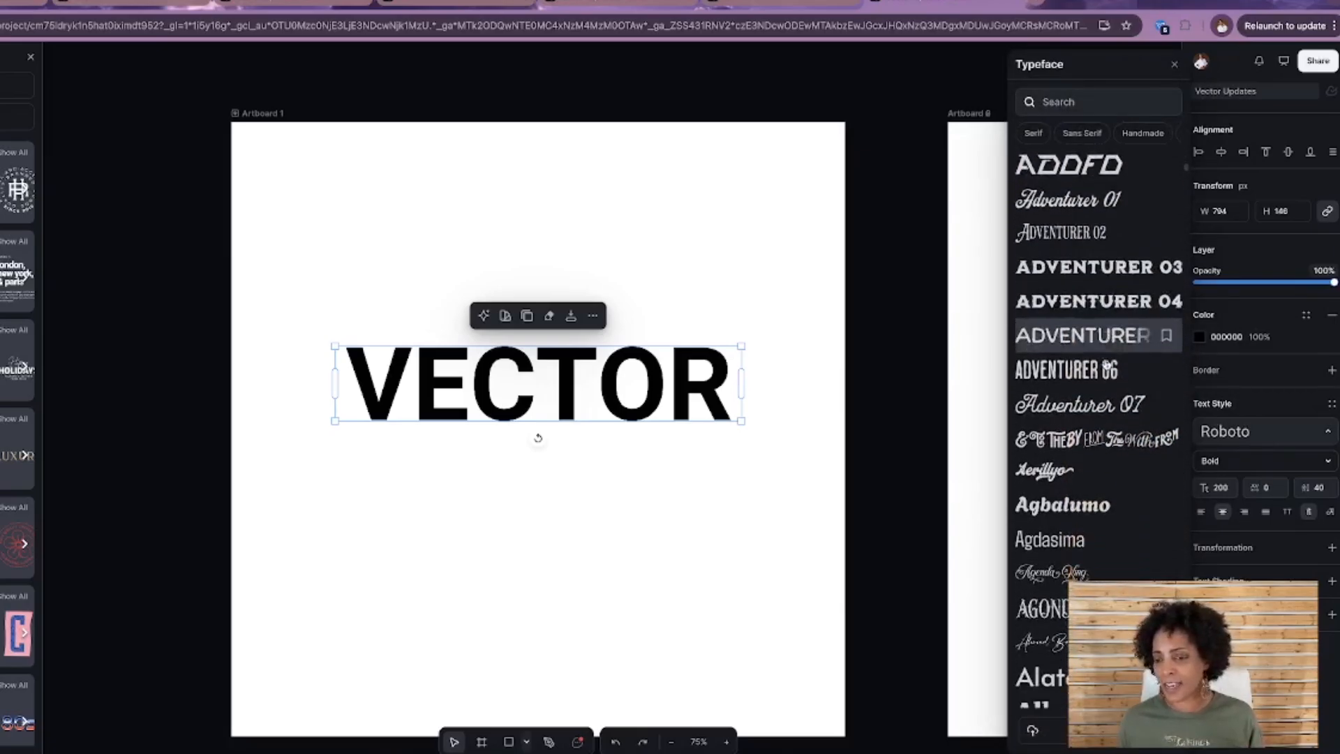
scroll(1107, 364, "down", 3)
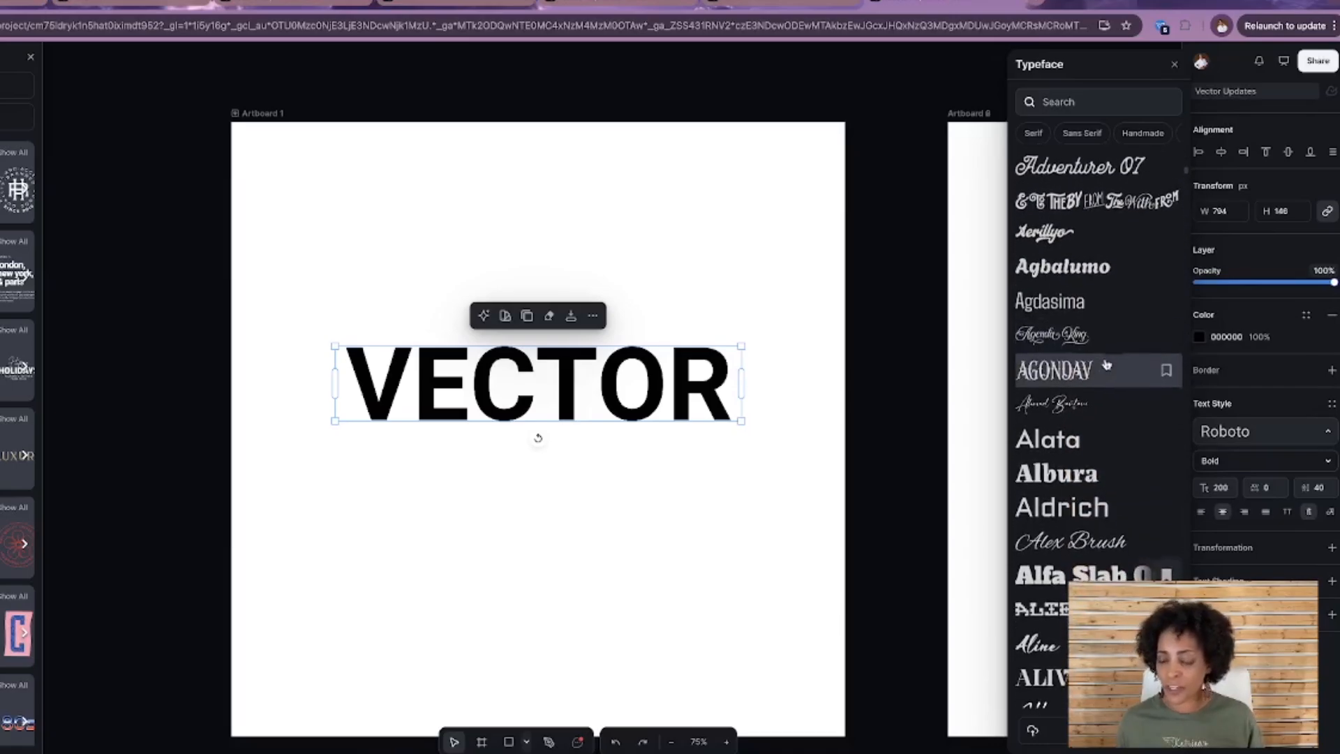
left_click(1103, 501)
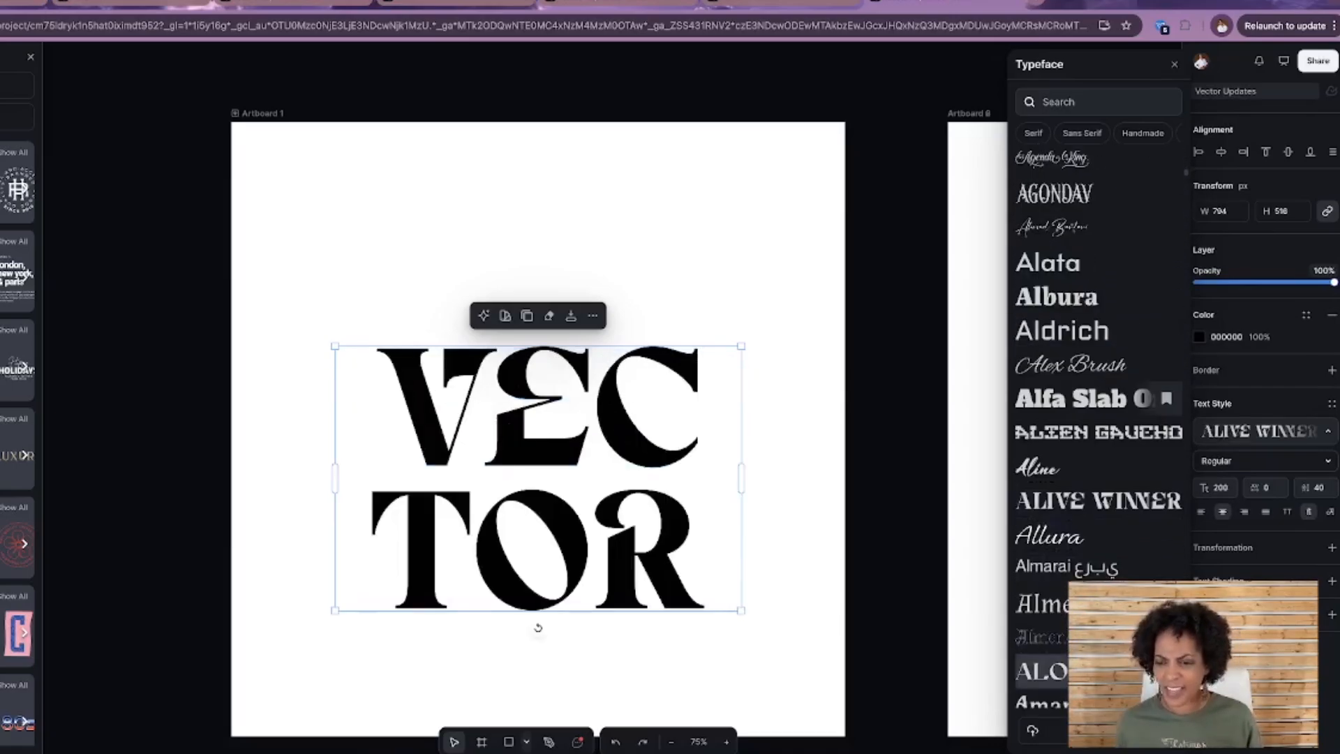
left_click(1103, 672)
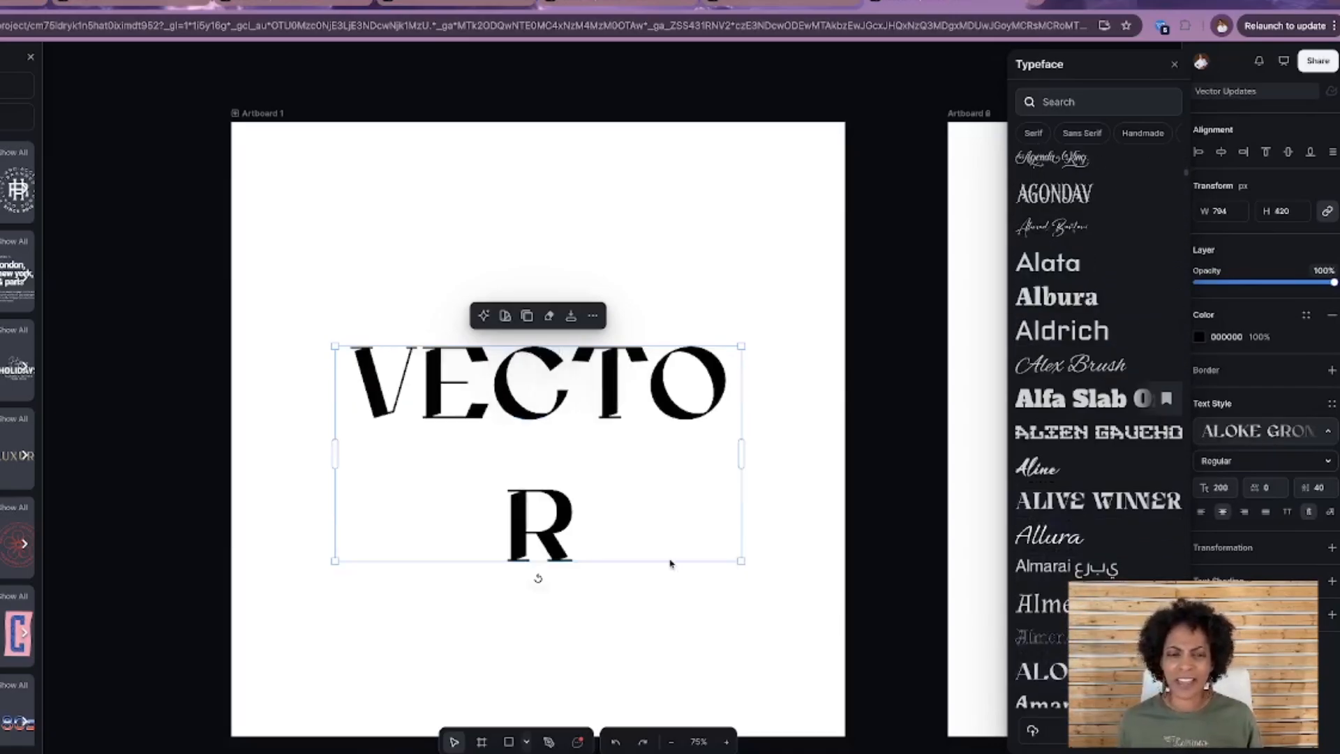
Widen the VECTOR text box to about 1073 px so the word fits on one line, at font size 186.
left_click_drag(741, 455, 739, 422)
scroll(668, 377, "down", 1)
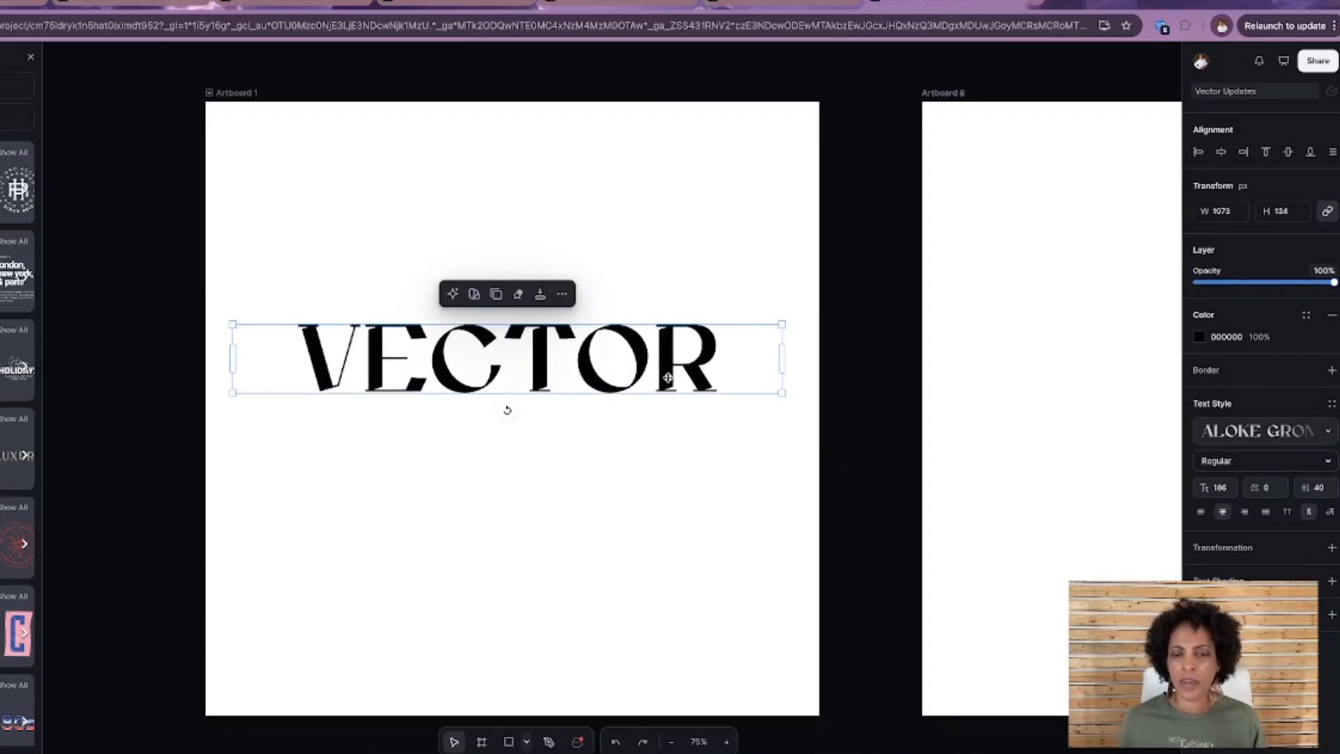
scroll(668, 377, "up", 1)
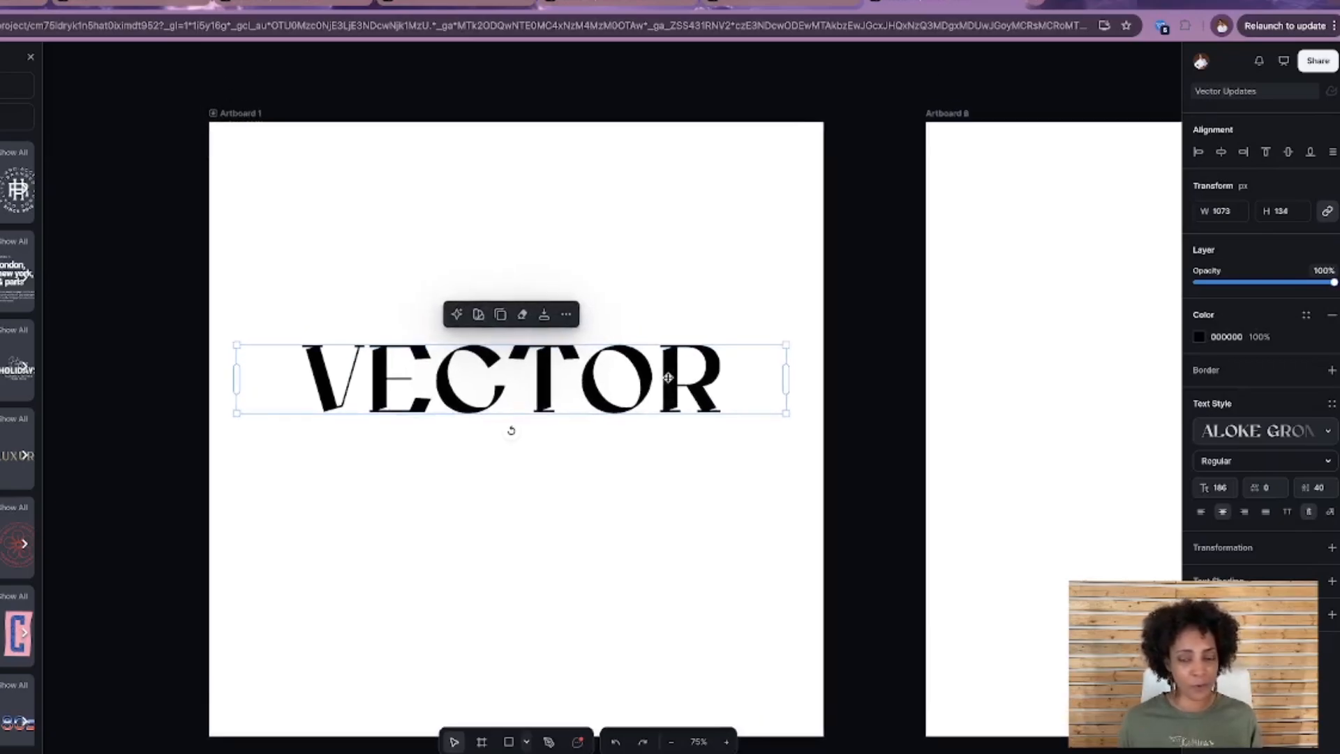
Convert the VECTOR text to outlines and view the artboard at 100%.
scroll(668, 378, "down", 1)
right_click(677, 389)
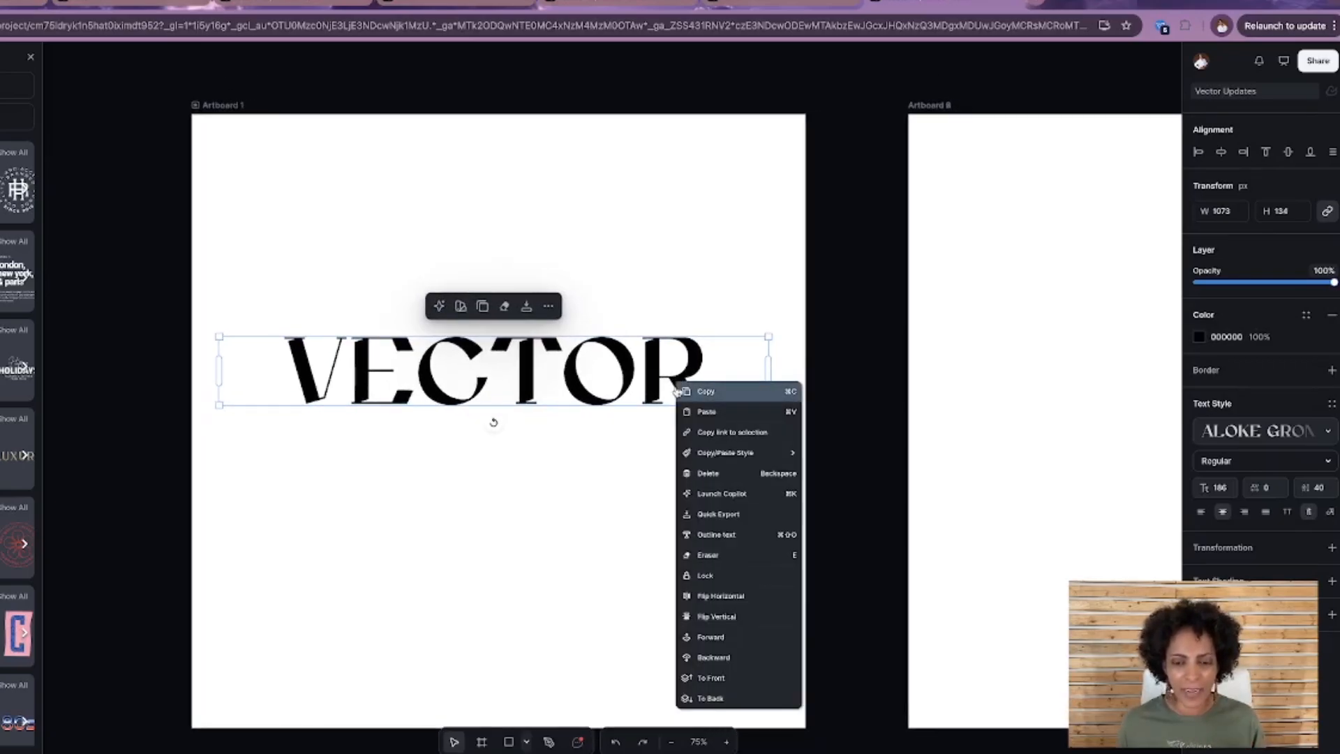
left_click(714, 535)
key("shift+0")
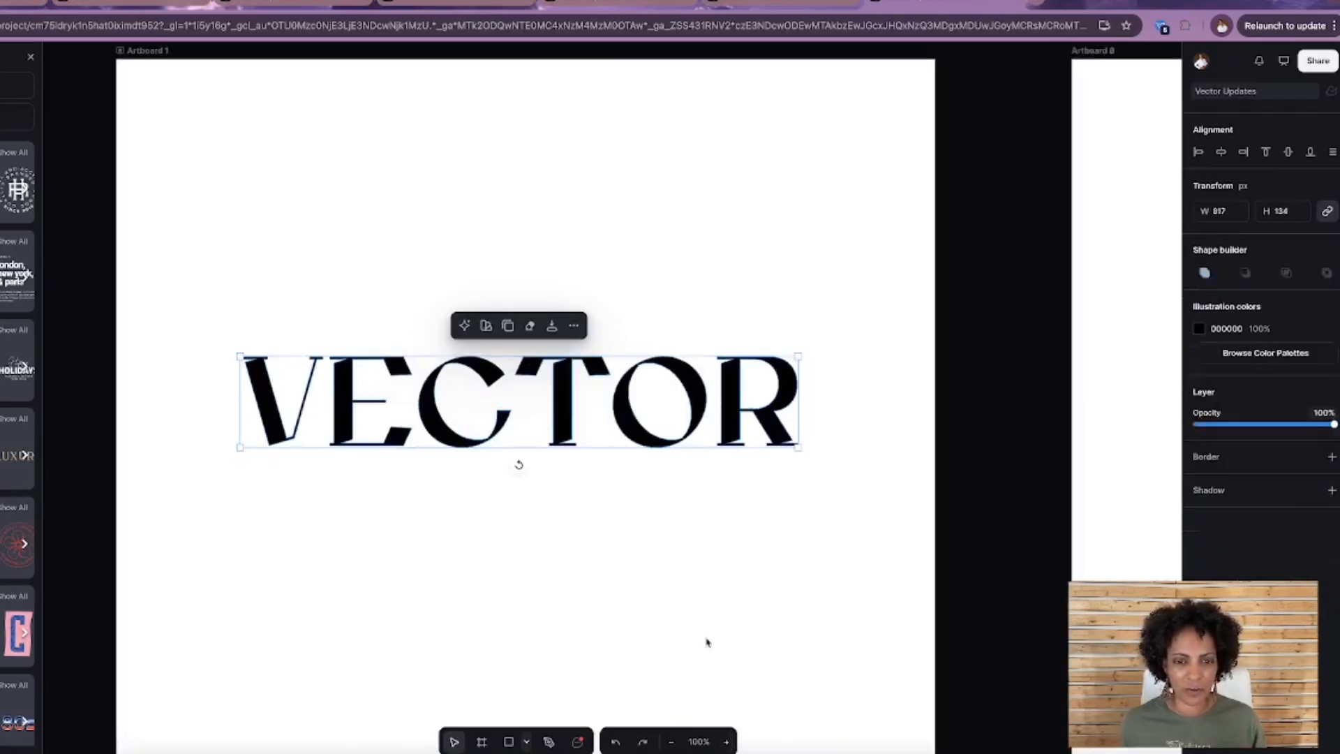
Examine the outlined word's T as a separate letter and the anchor points of its O.
double_click(565, 405)
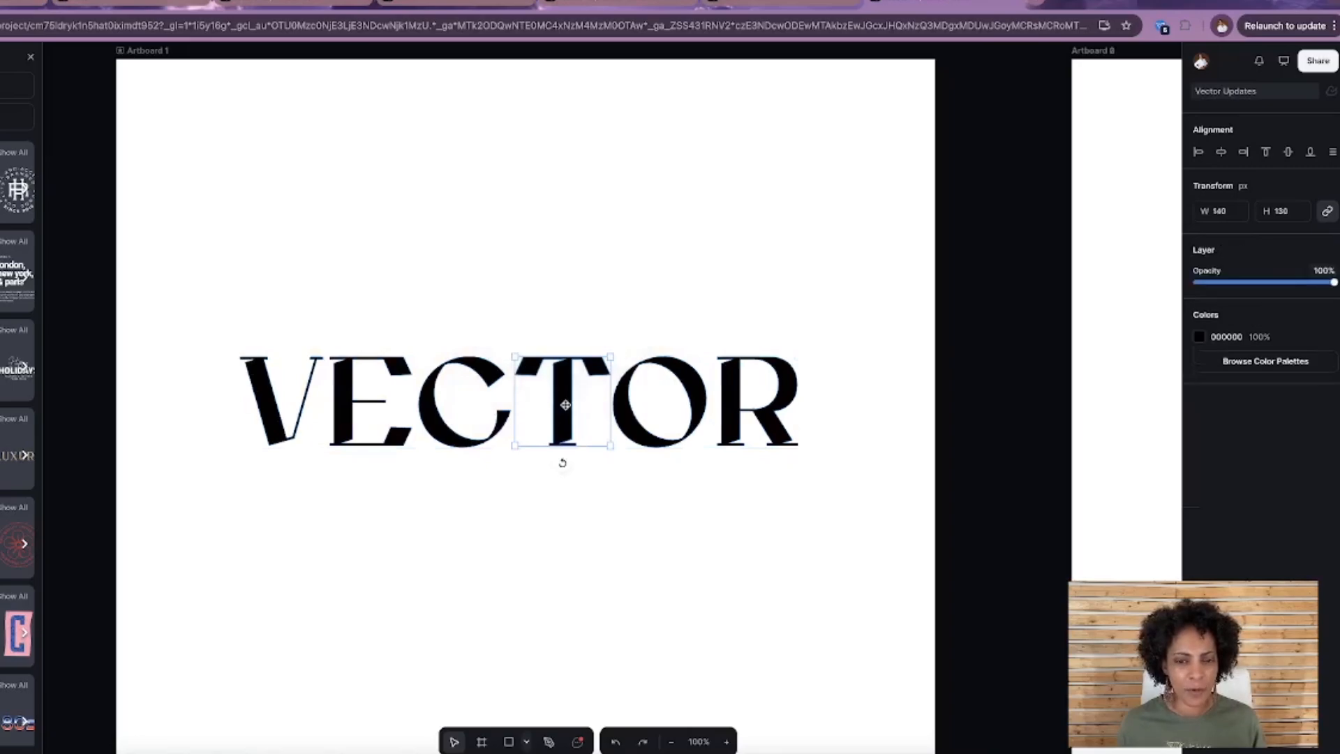
scroll(565, 405, "up", 2)
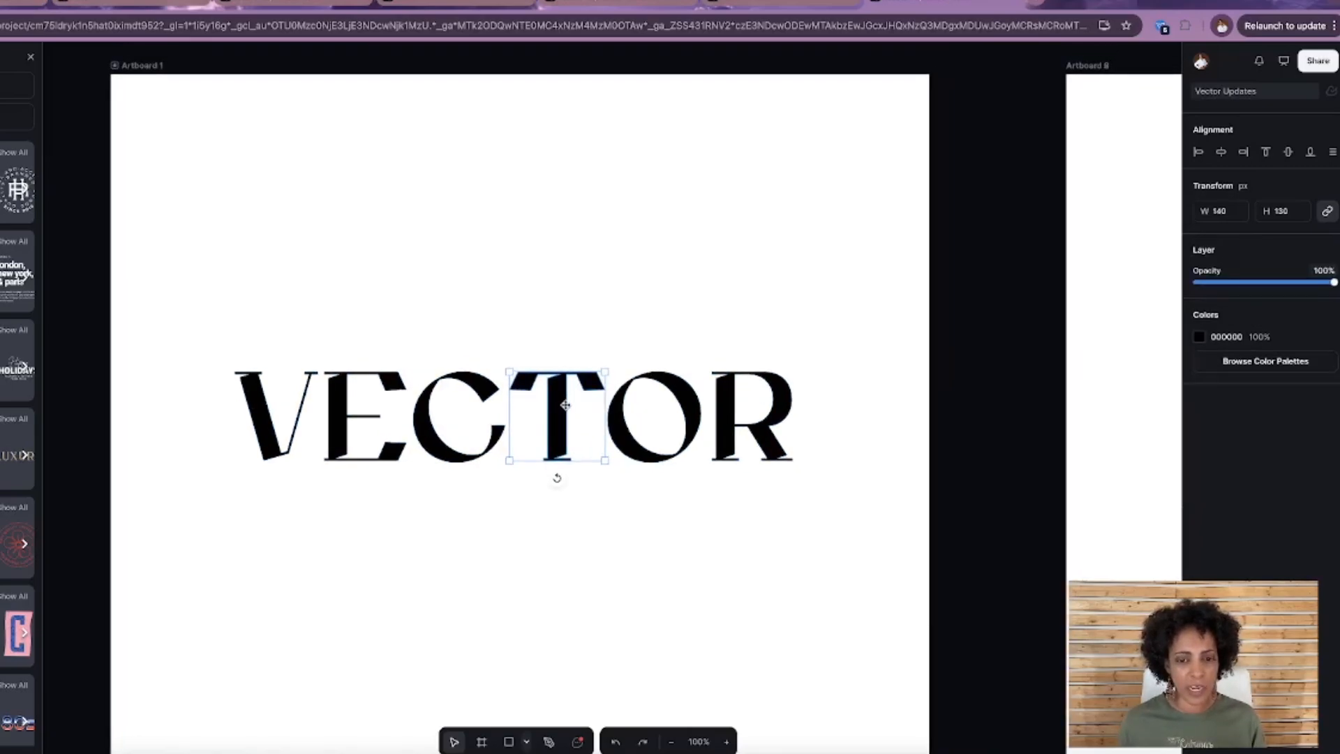
scroll(565, 405, "right", 2)
left_click(666, 409)
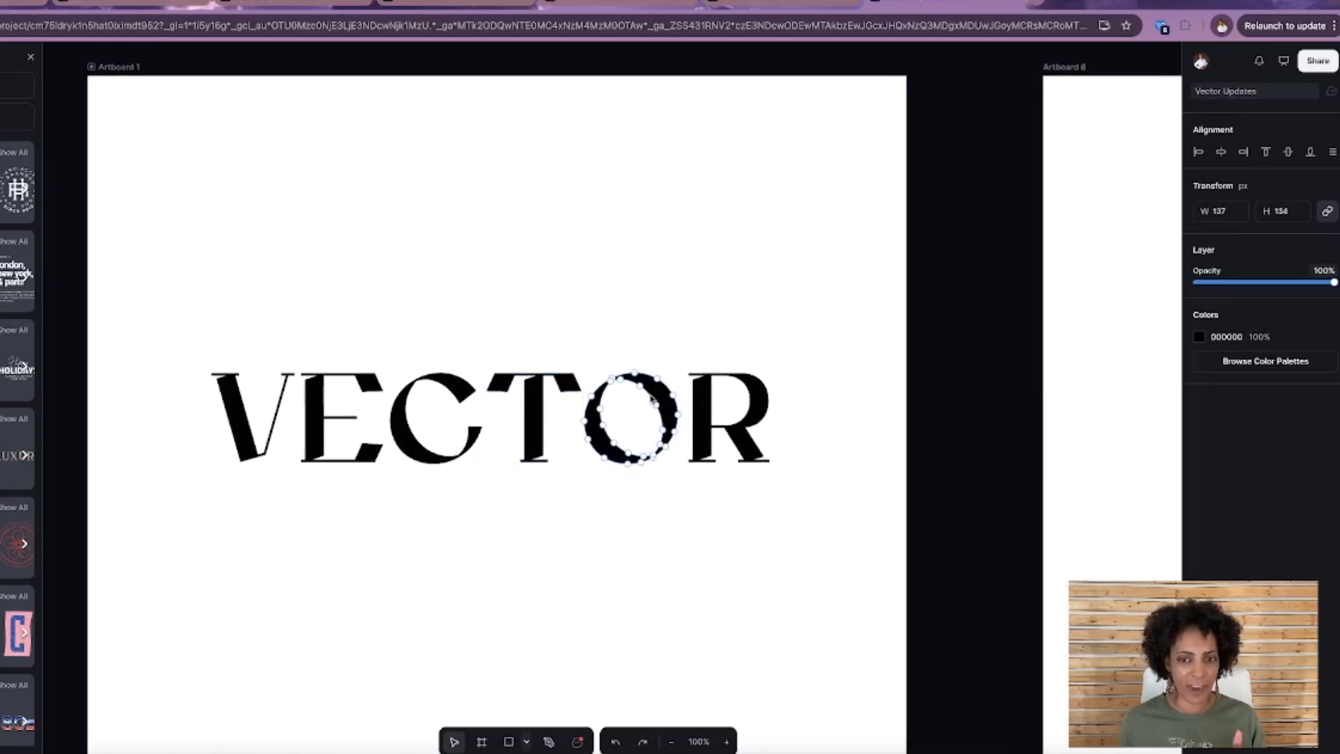
scroll(652, 402, "left", 2)
scroll(685, 522, "left", 2)
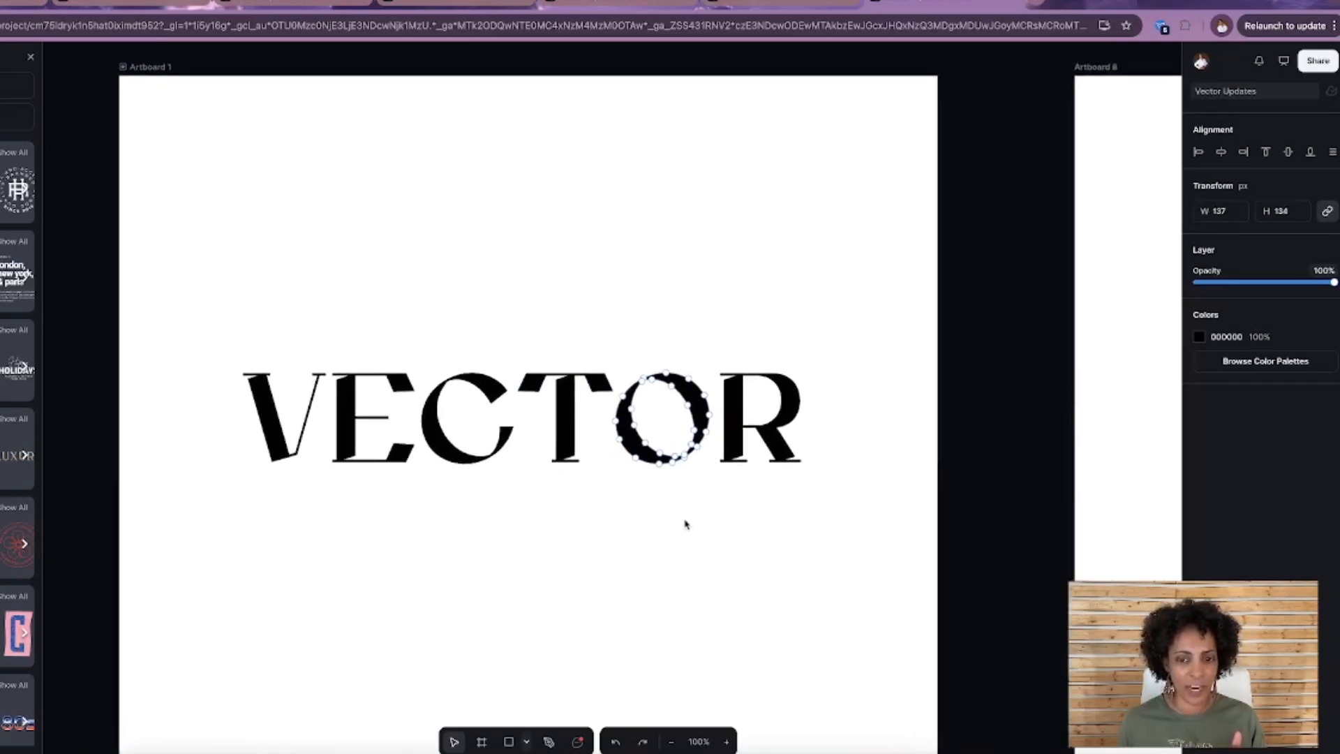
left_click(678, 480)
Place a duplicate of the outlined VECTOR word directly above the original.
scroll(677, 474, "left", 3)
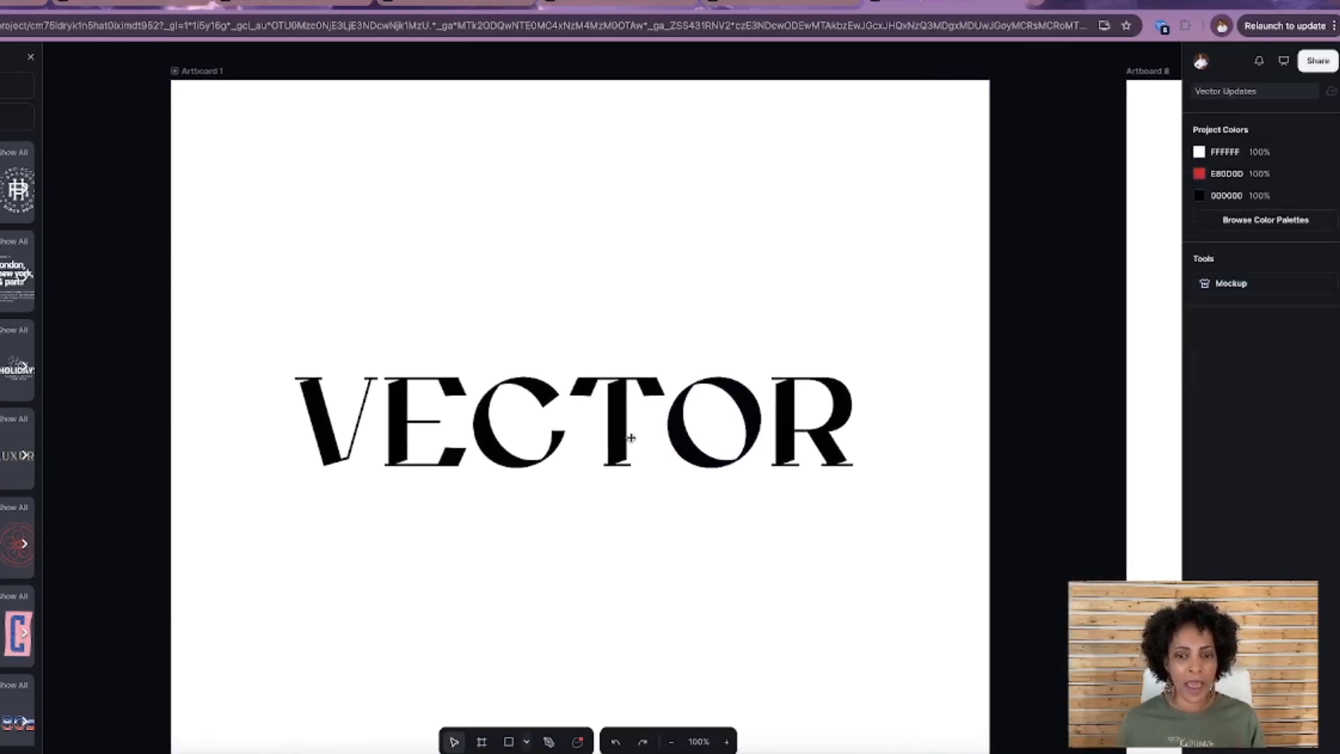
left_click_drag(624, 435, 622, 274)
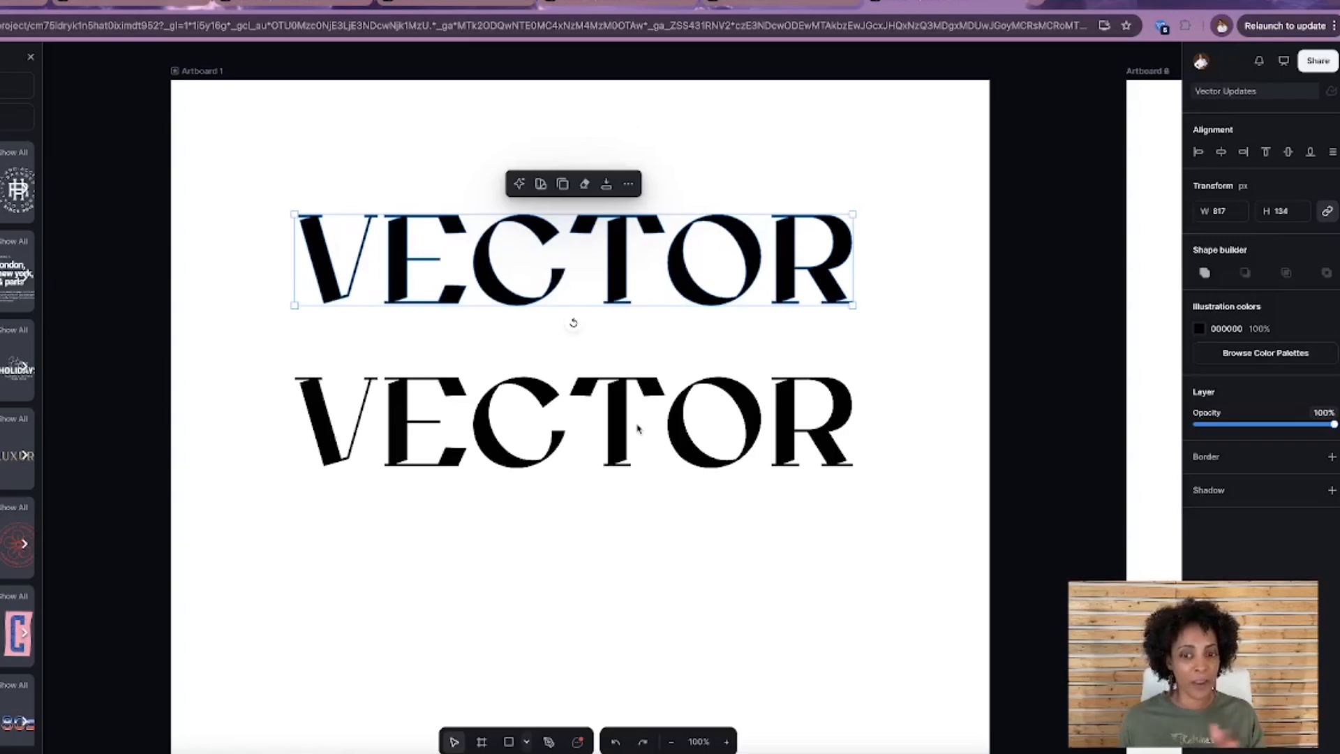
scroll(635, 433, "up", 2)
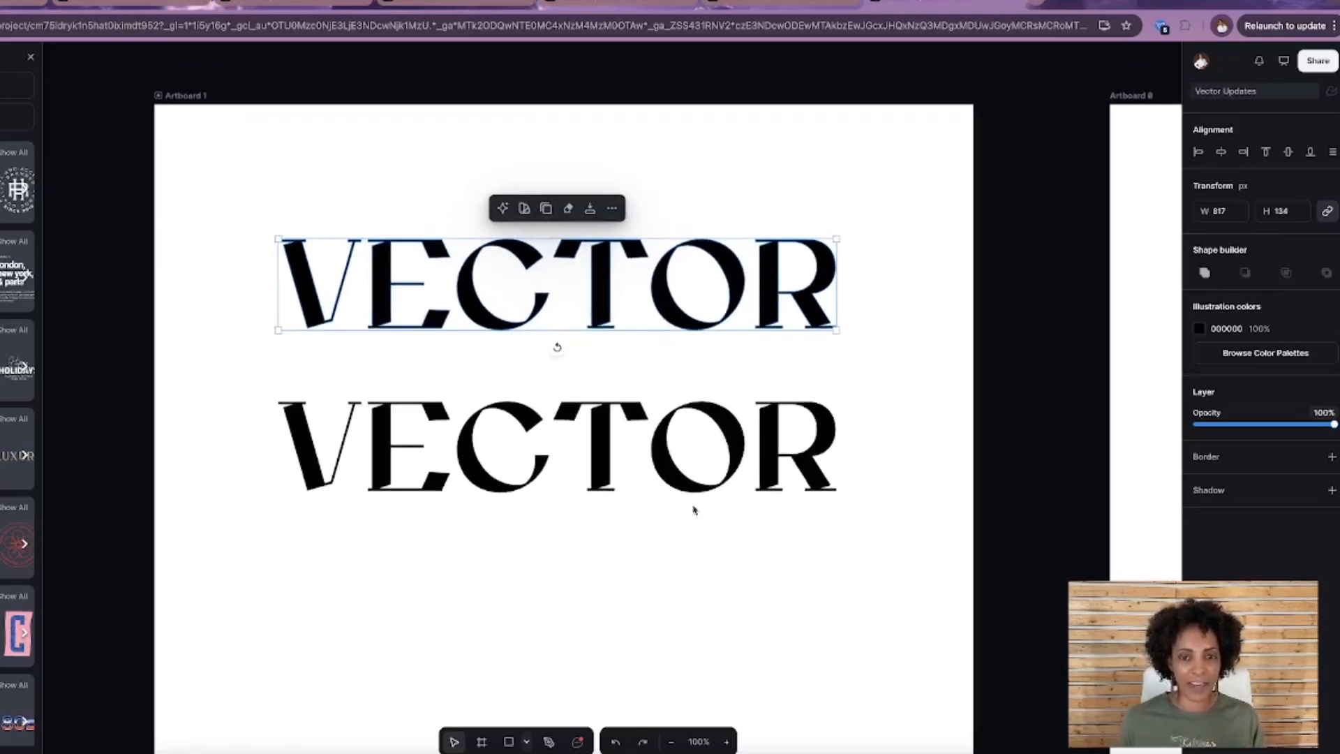
Reshape the lower word's T by pulling its base points outward into a flare and raising both upper corners of its crossbar.
double_click(600, 437)
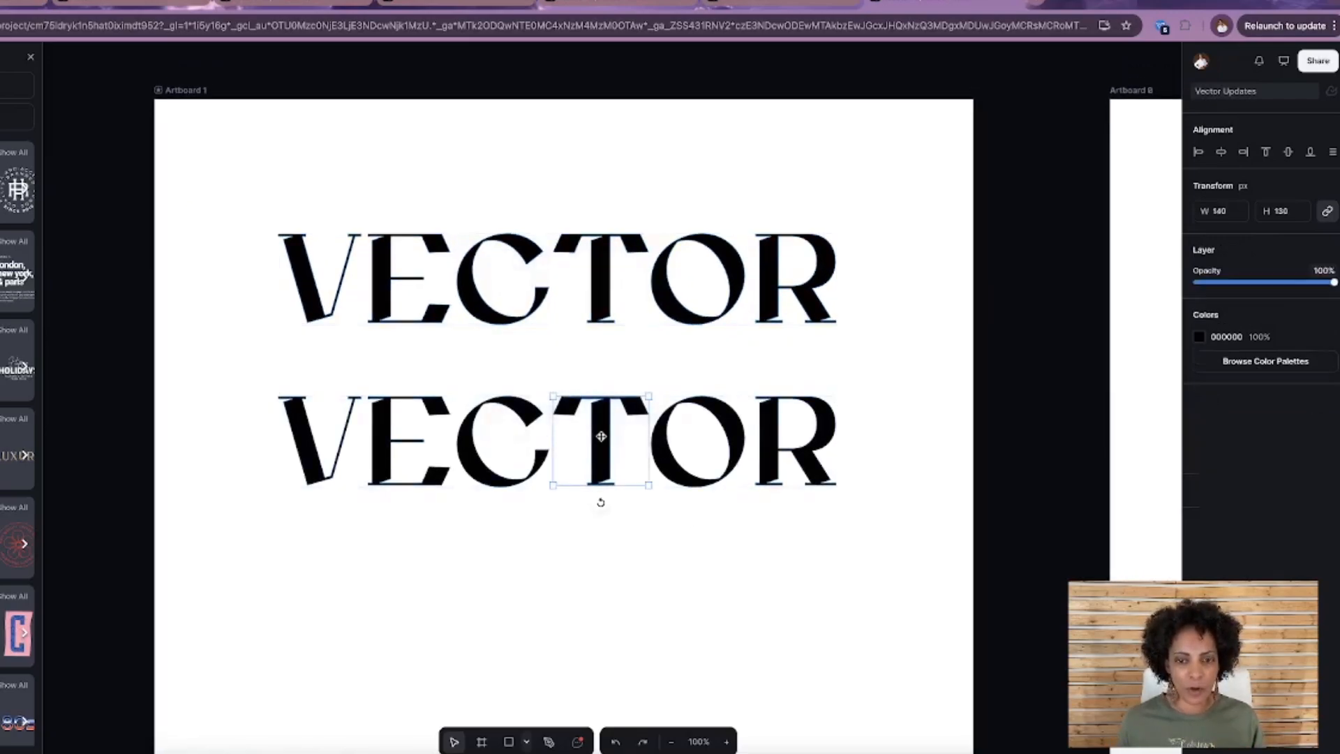
double_click(601, 437)
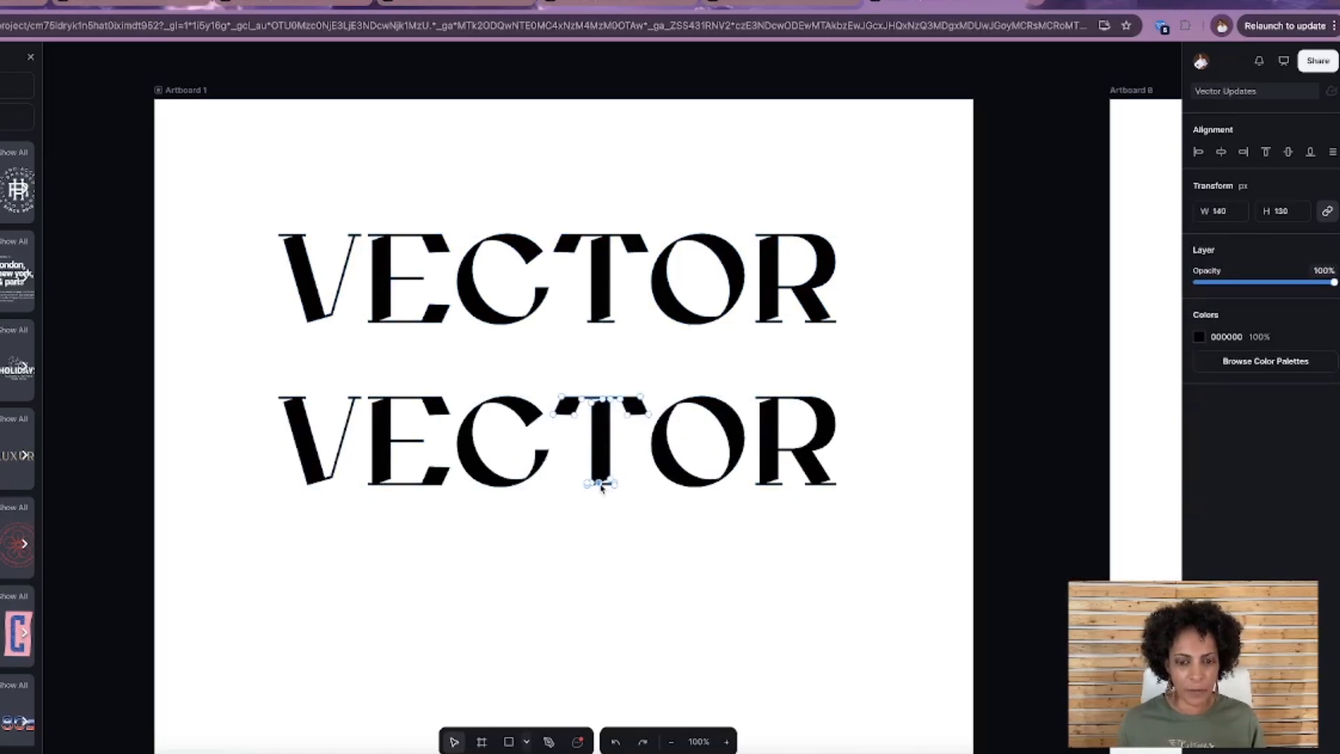
mouse_move(601, 486)
left_mouse_down()
mouse_move(653, 495)
mouse_move(577, 497)
left_mouse_up()
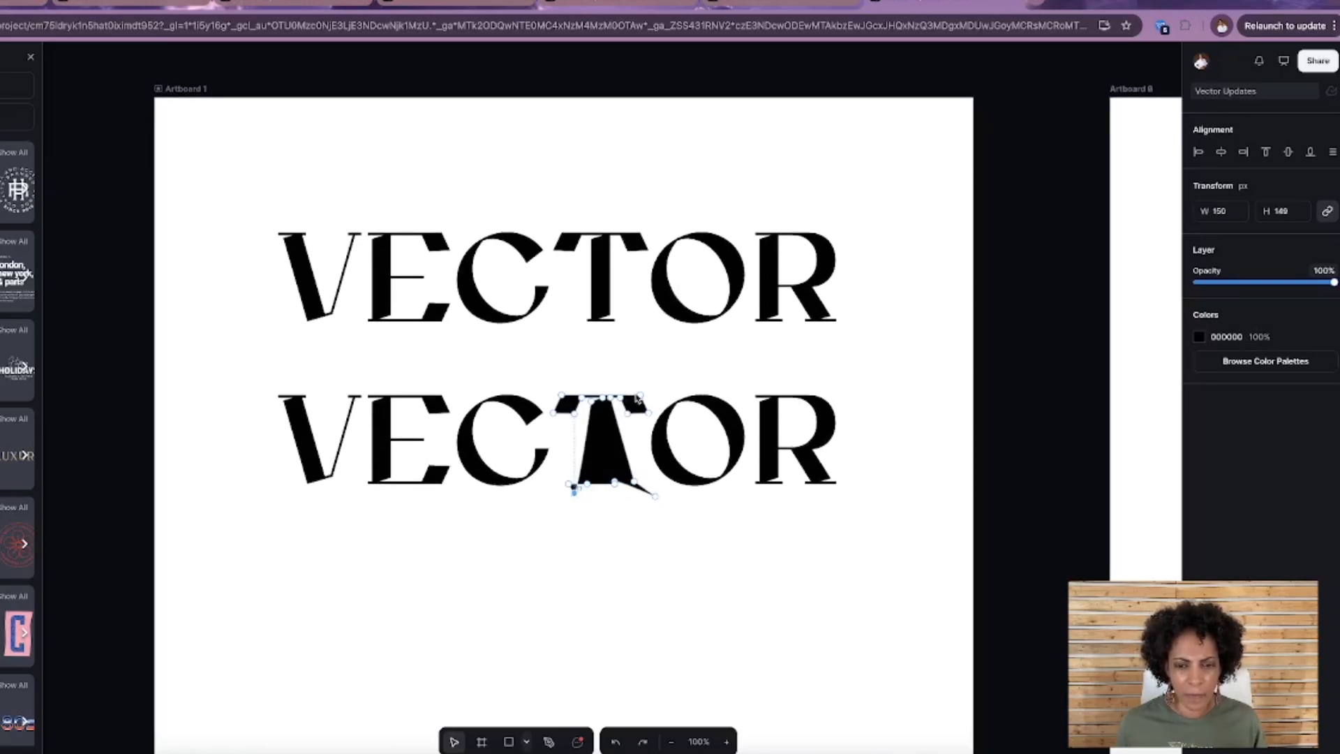
left_click_drag(639, 397, 646, 381)
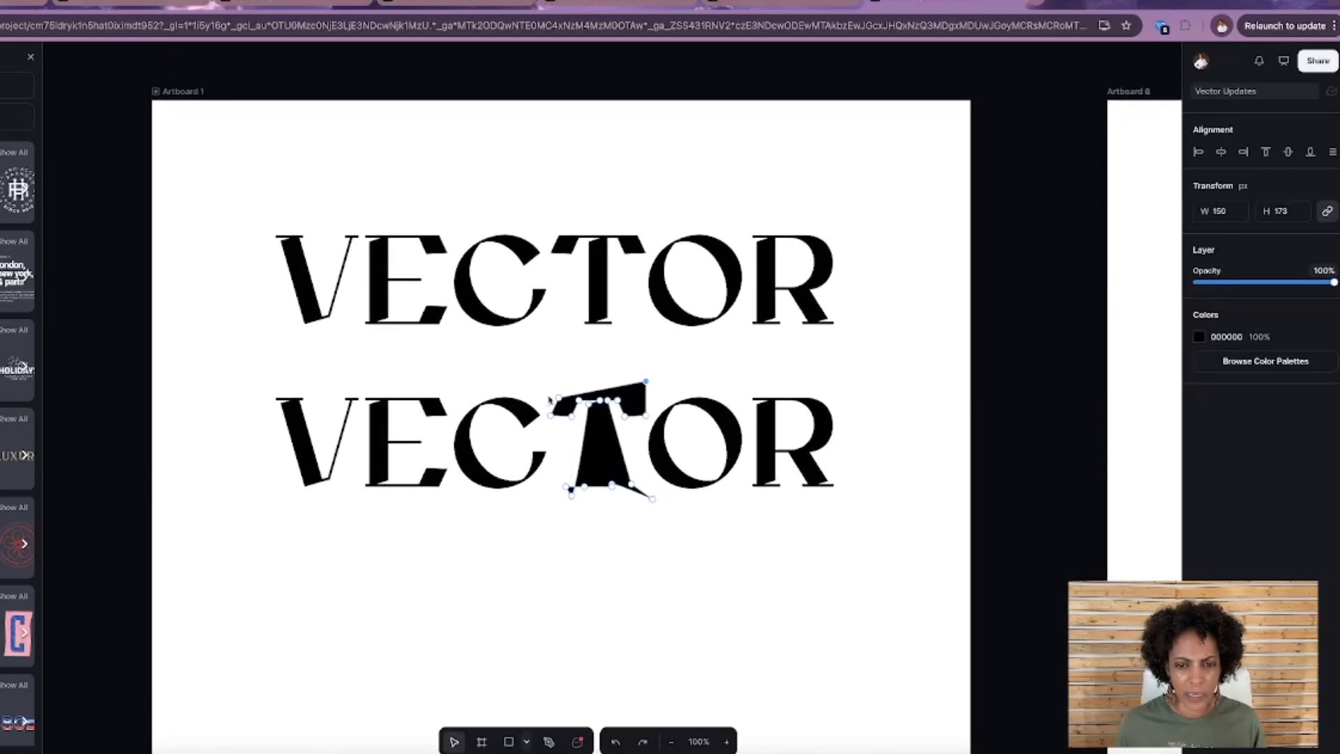
left_click_drag(558, 401, 546, 377)
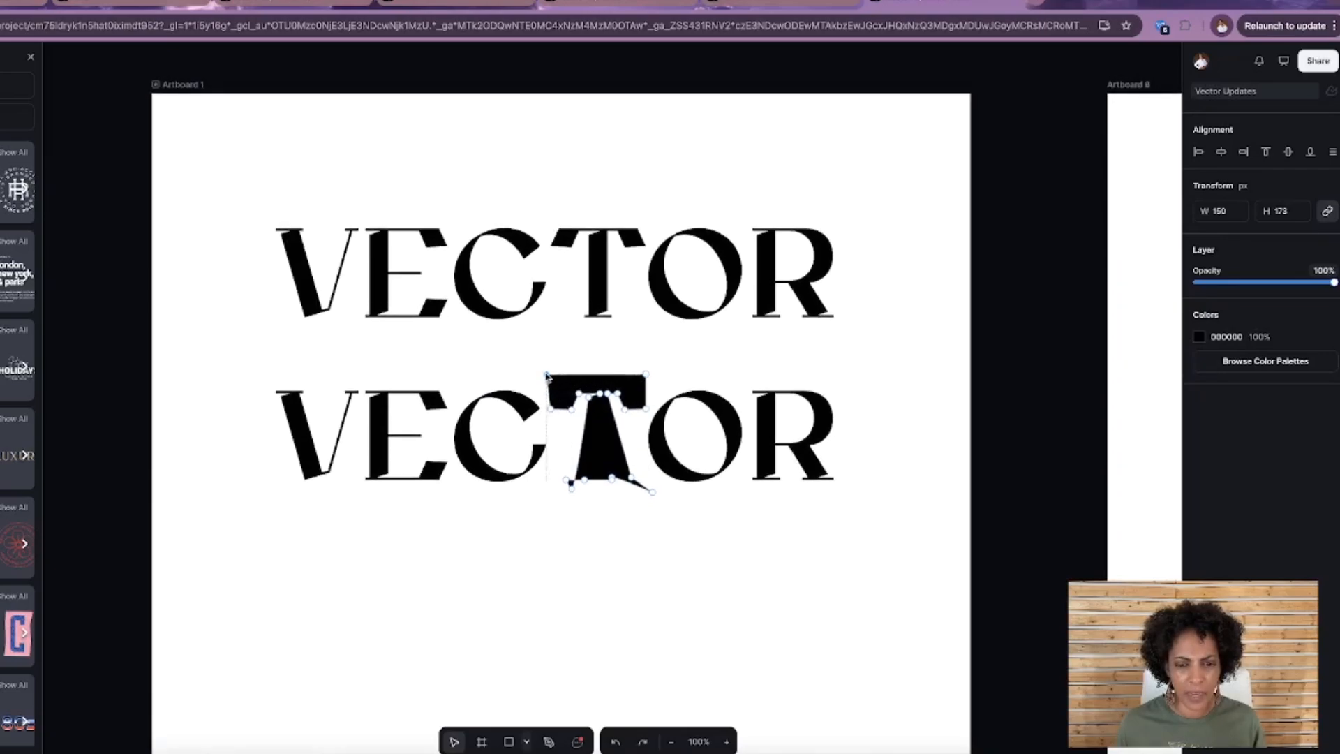
Reshape the leg of the lower word's R by pulling its base points downward and outward into two separate prongs.
scroll(782, 405, "down", 1)
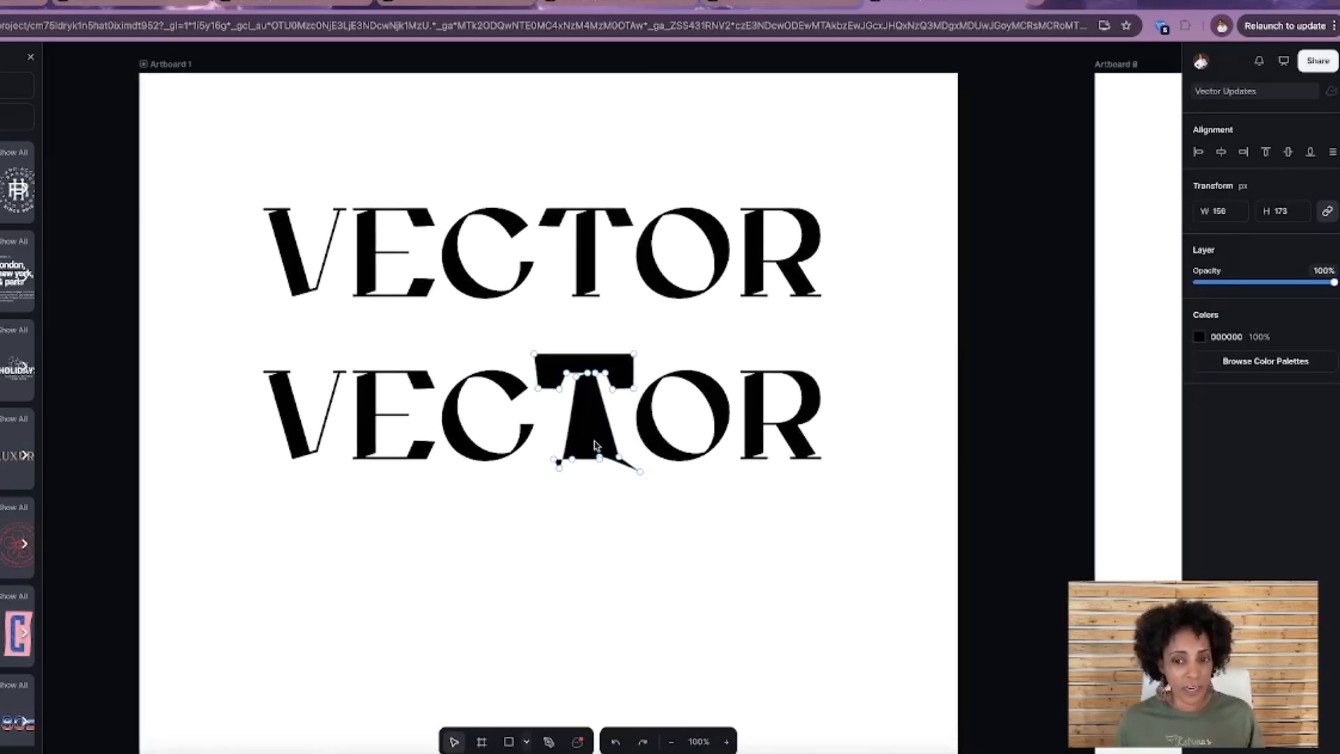
double_click(795, 438)
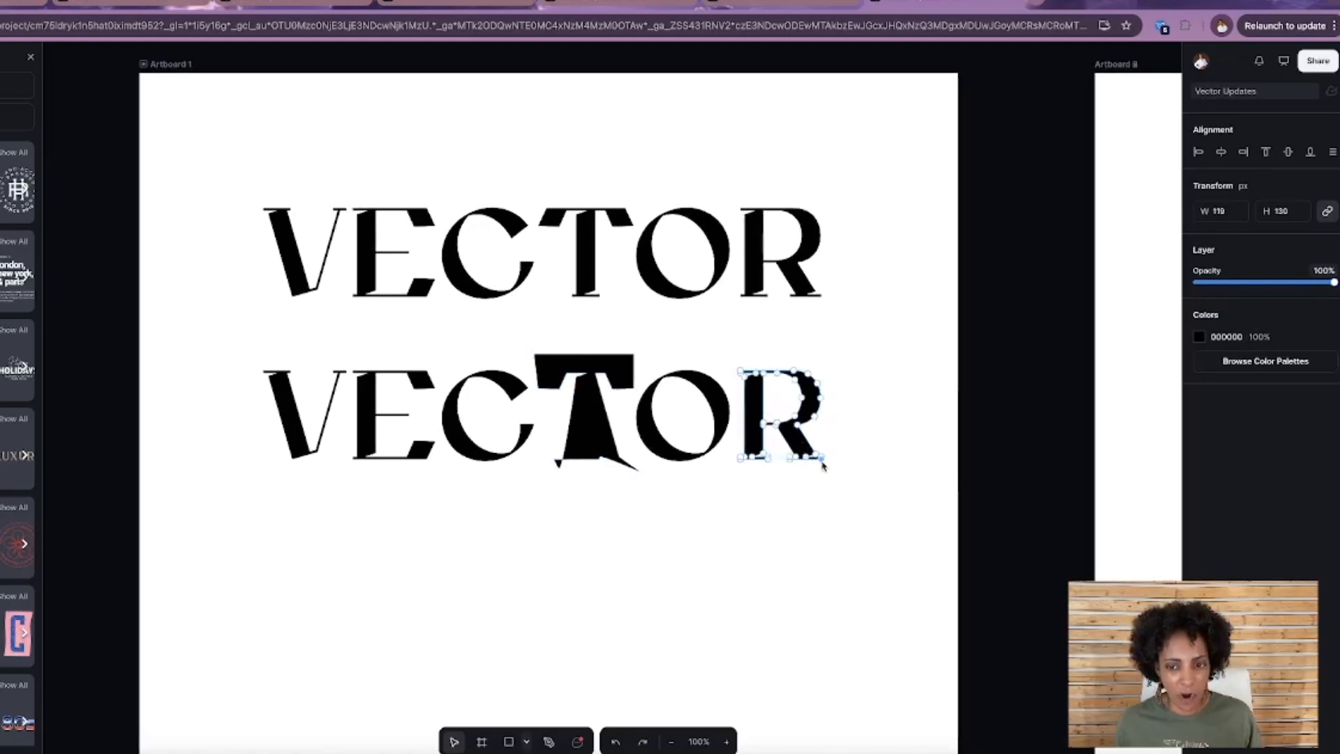
left_click_drag(809, 458, 842, 494)
scroll(797, 458, "down", 1)
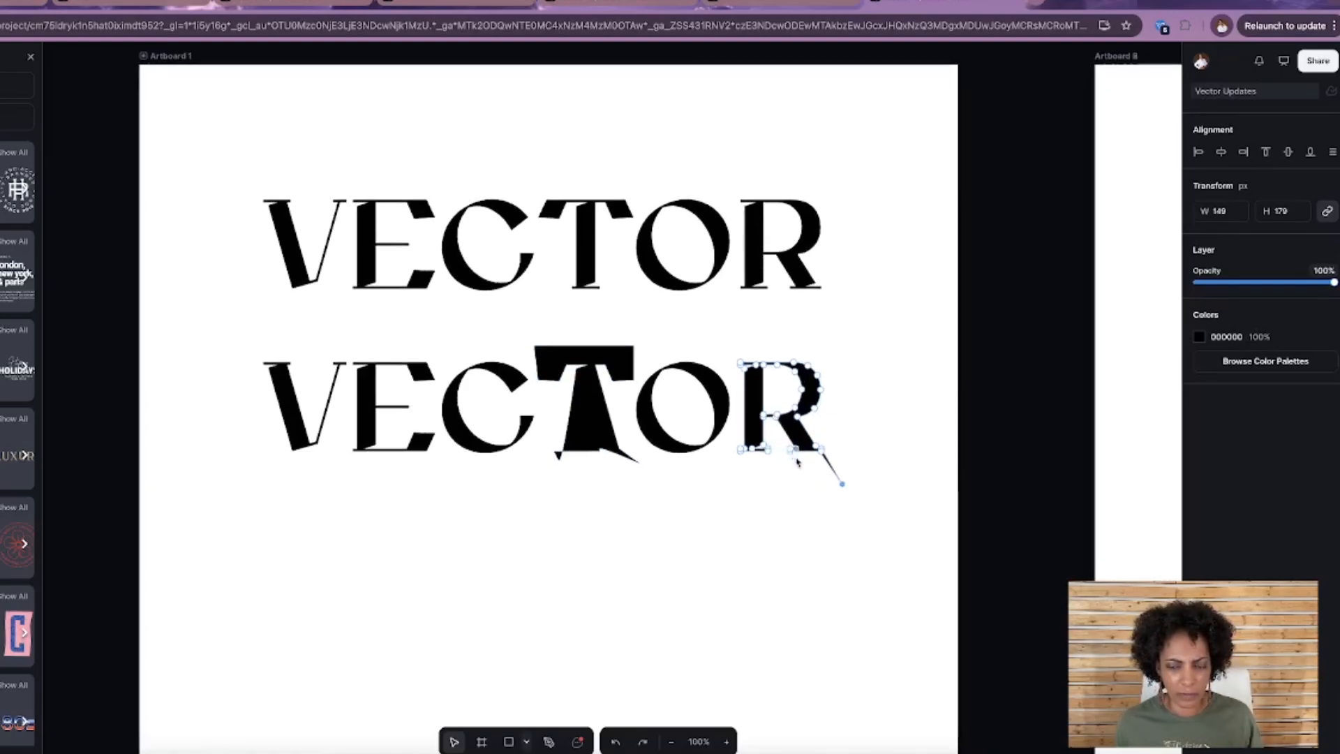
left_click_drag(796, 452, 809, 498)
scroll(819, 452, "up", 1)
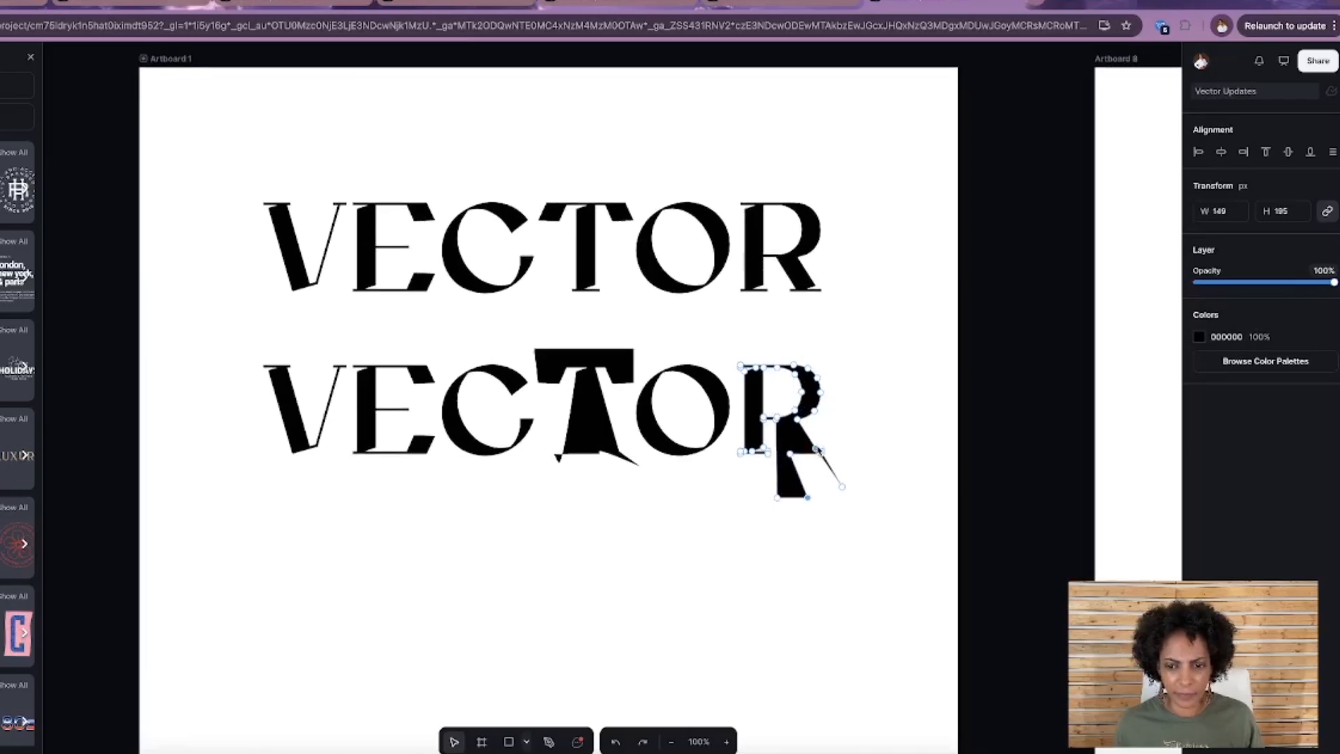
scroll(820, 452, "down", 1)
scroll(820, 450, "up", 1)
left_click_drag(818, 443, 839, 448)
scroll(823, 453, "up", 1)
scroll(823, 453, "down", 1)
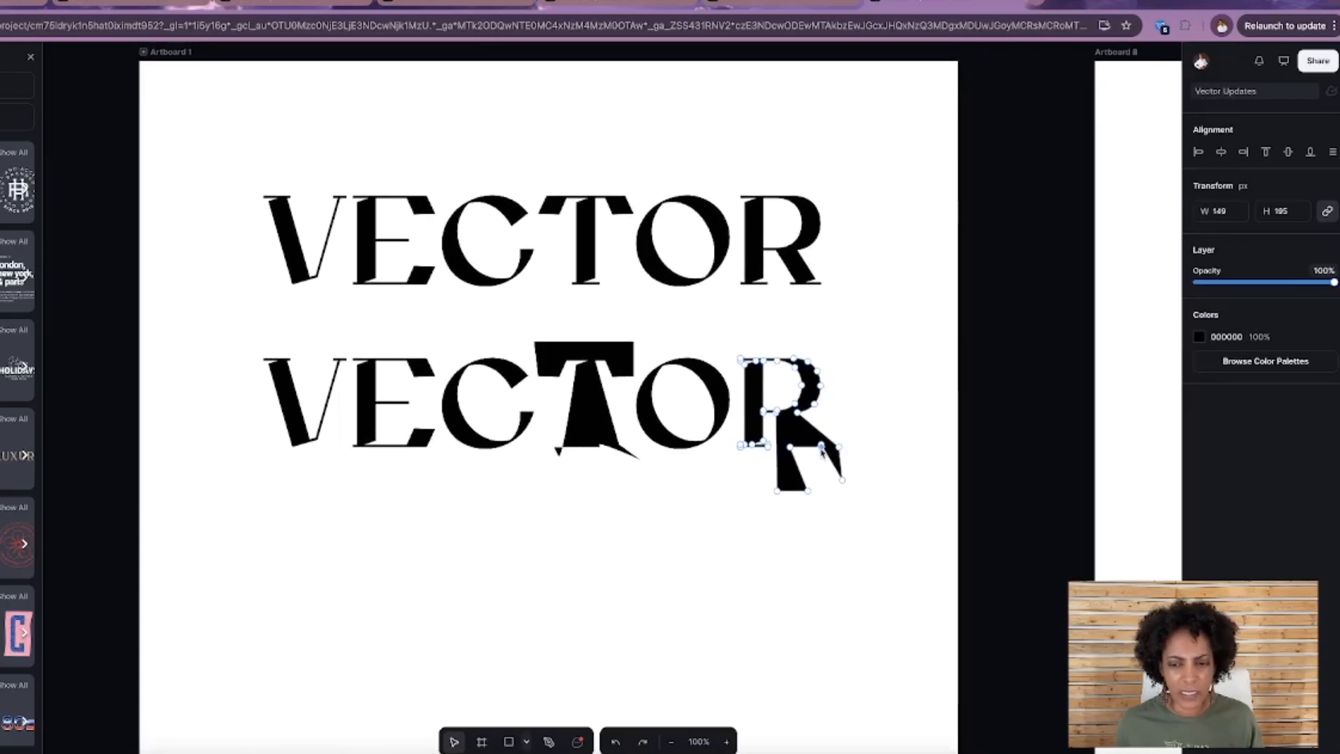
Fill the gap in the R's leg by lowering the point between its prongs and deleting the inner notch point.
scroll(821, 450, "up", 2)
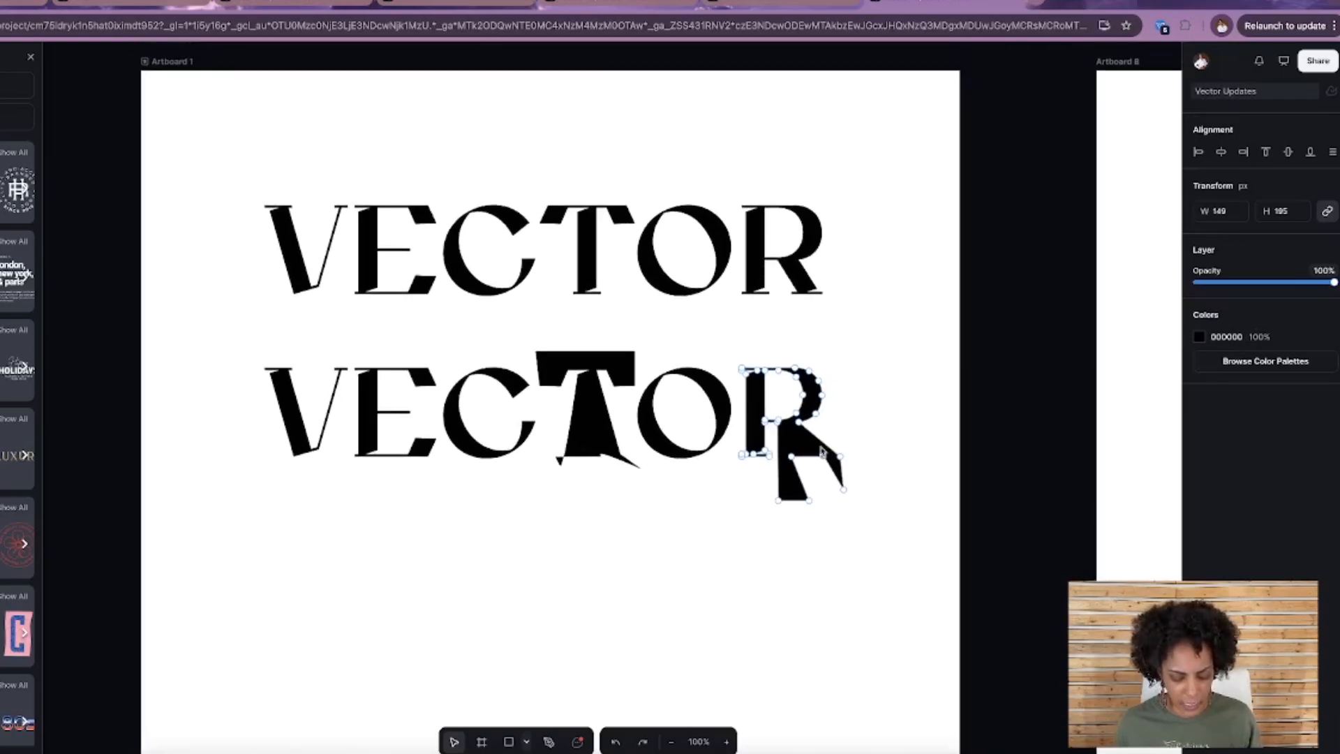
scroll(821, 451, "left", 2)
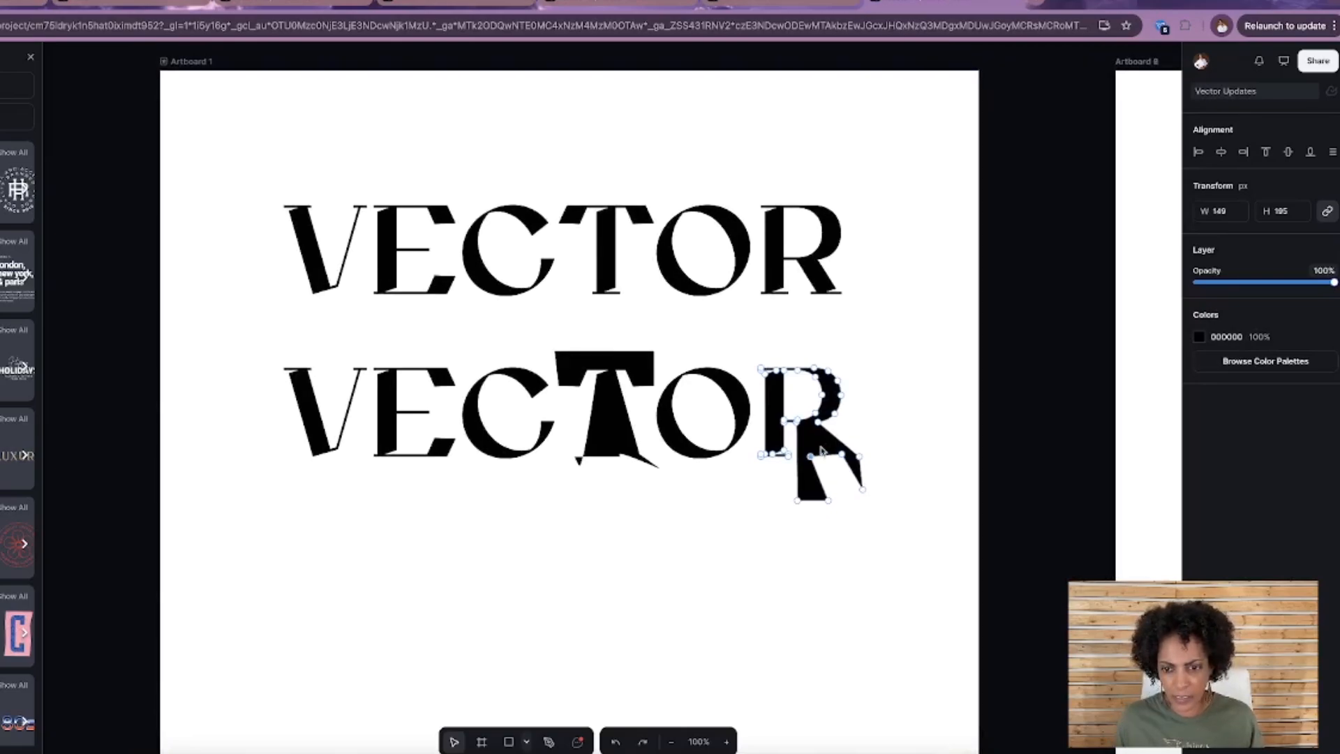
left_click_drag(841, 455, 843, 501)
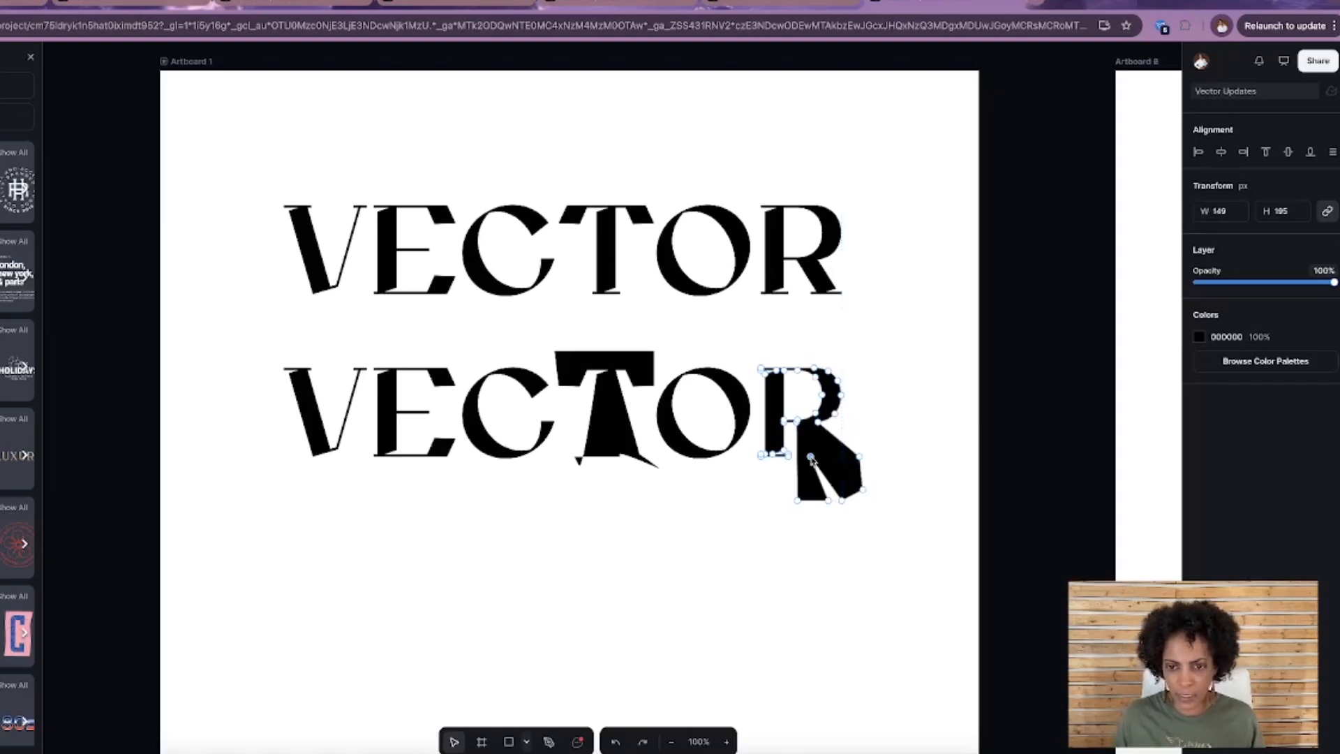
key("Delete")
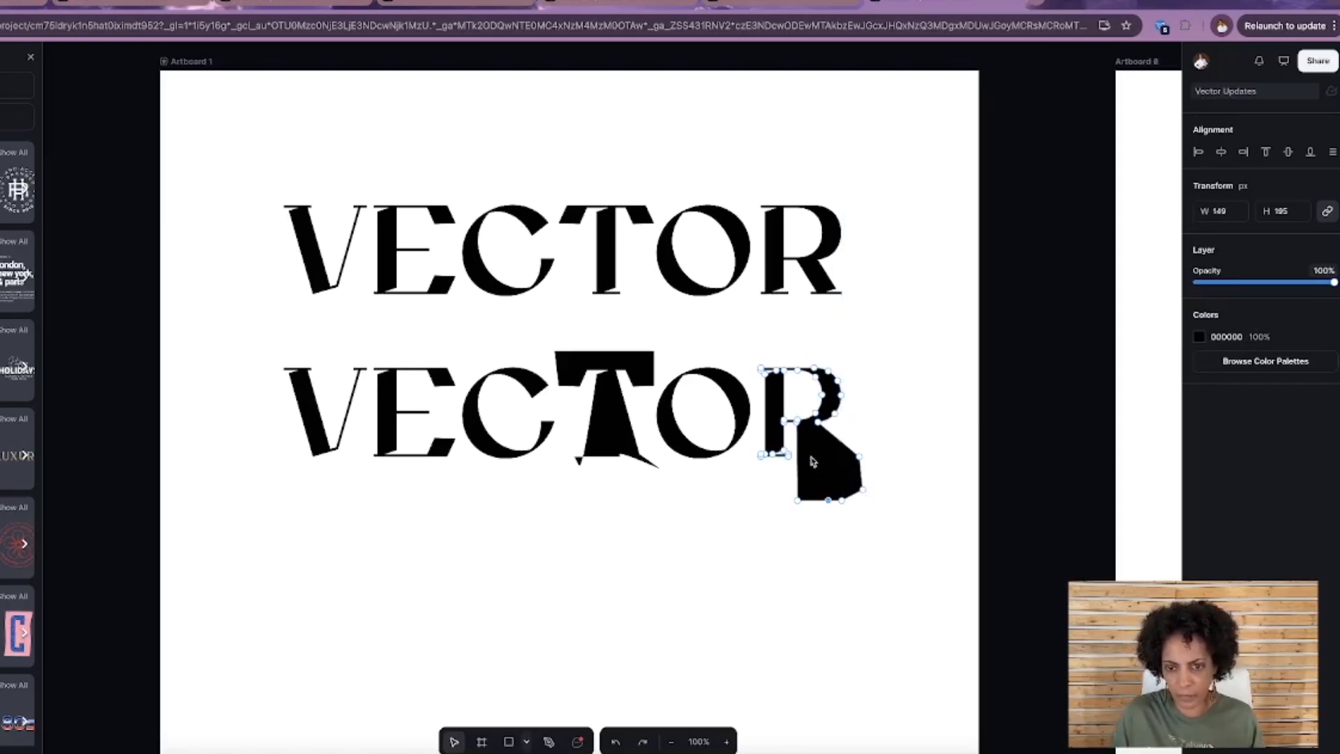
Reshape the R's bowl by pulling its outer, upper and lower anchor points outward into an angular form.
left_click_drag(839, 413, 839, 408)
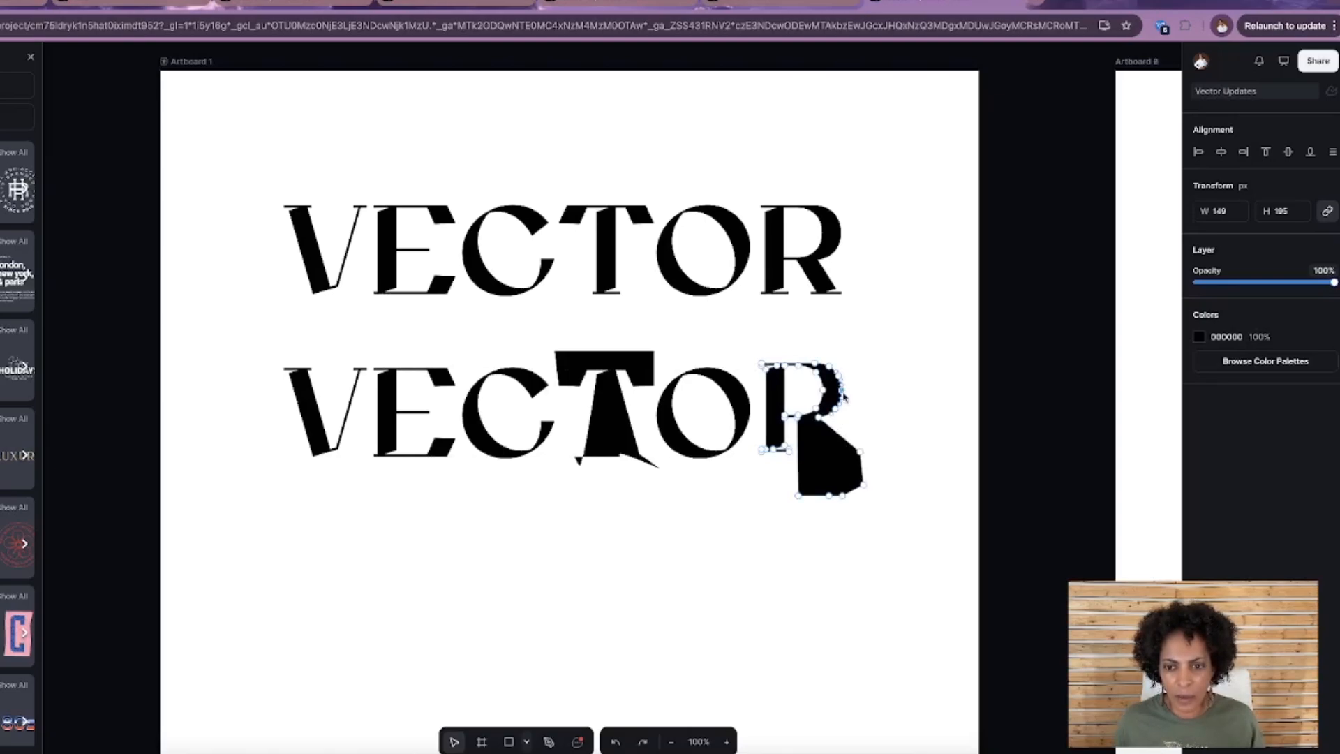
left_click_drag(841, 395, 853, 367)
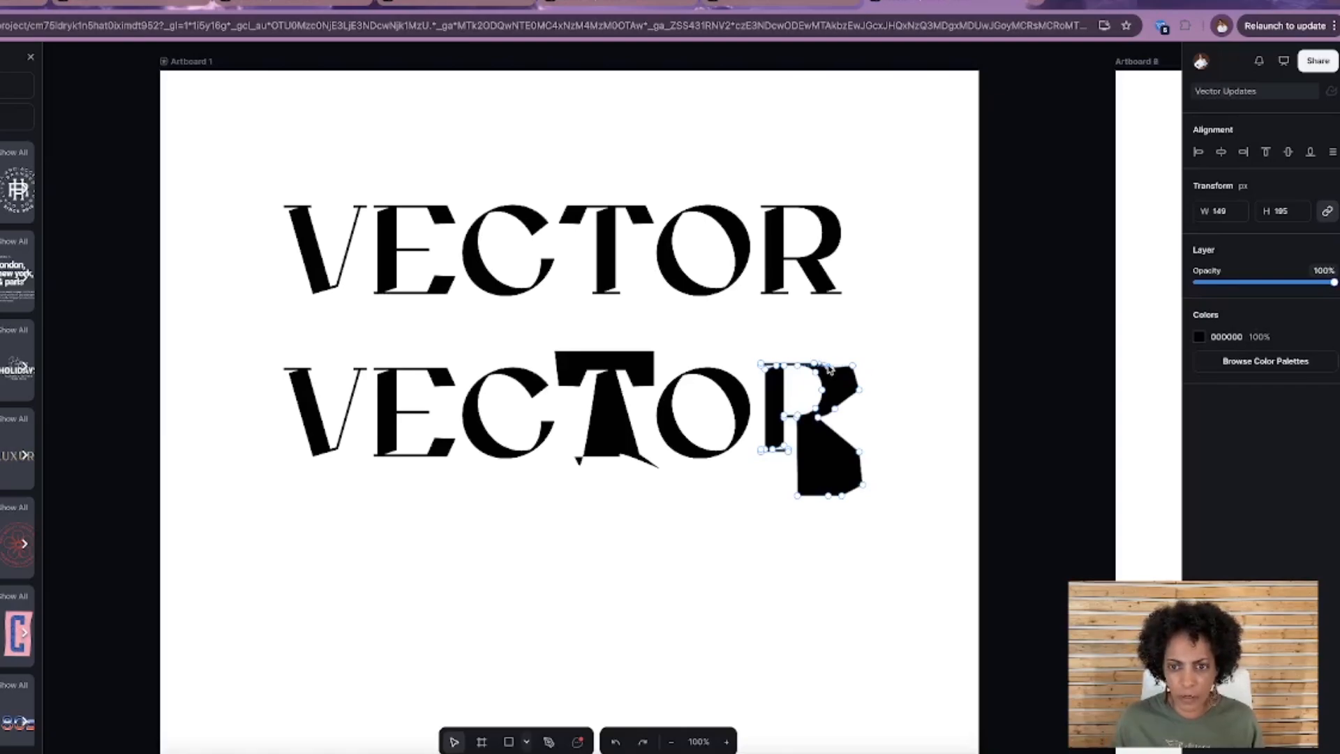
left_click_drag(829, 369, 813, 352)
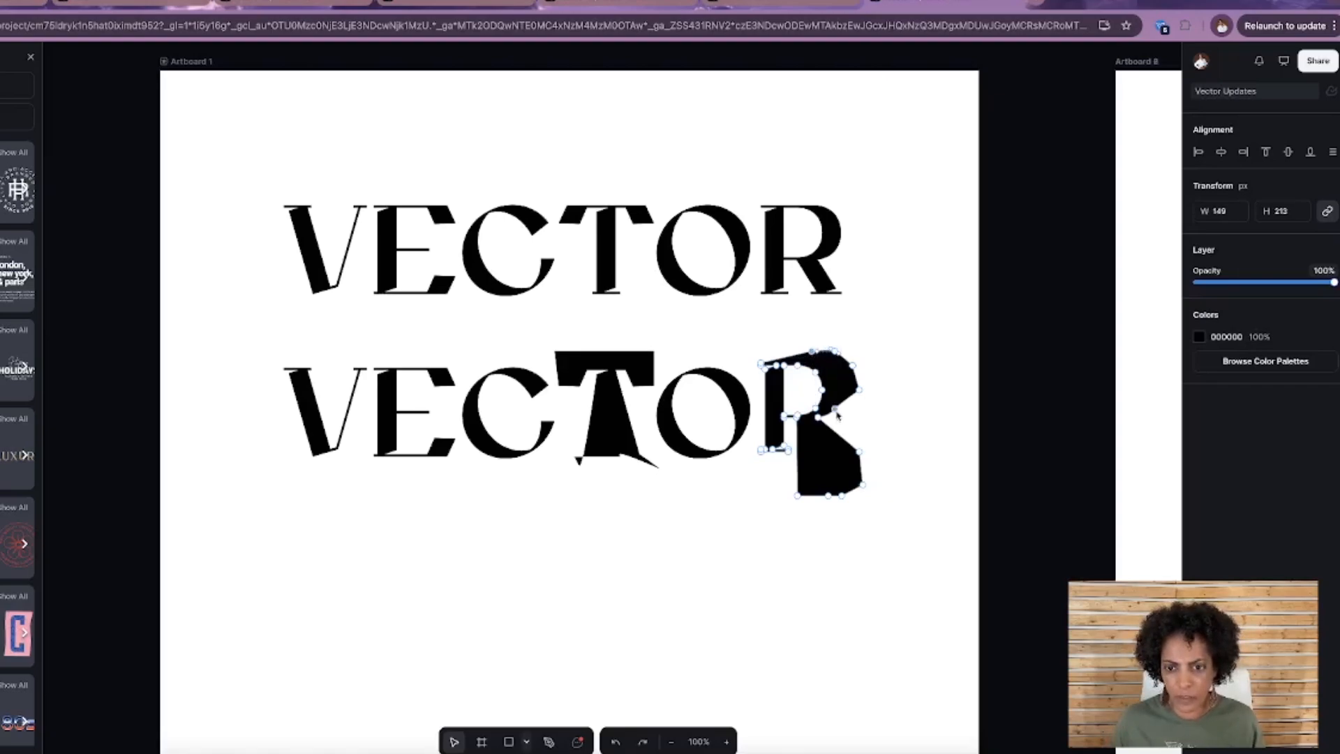
left_click_drag(832, 412, 842, 418)
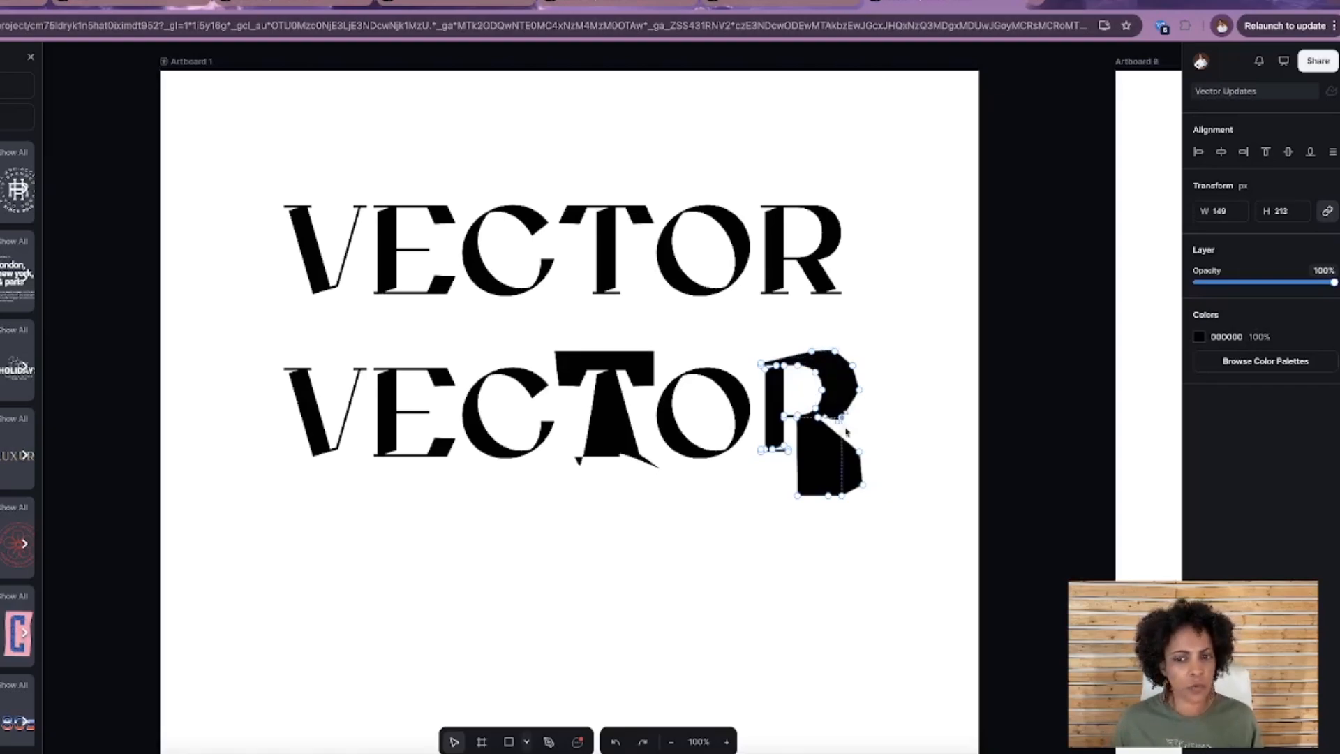
left_click(906, 514)
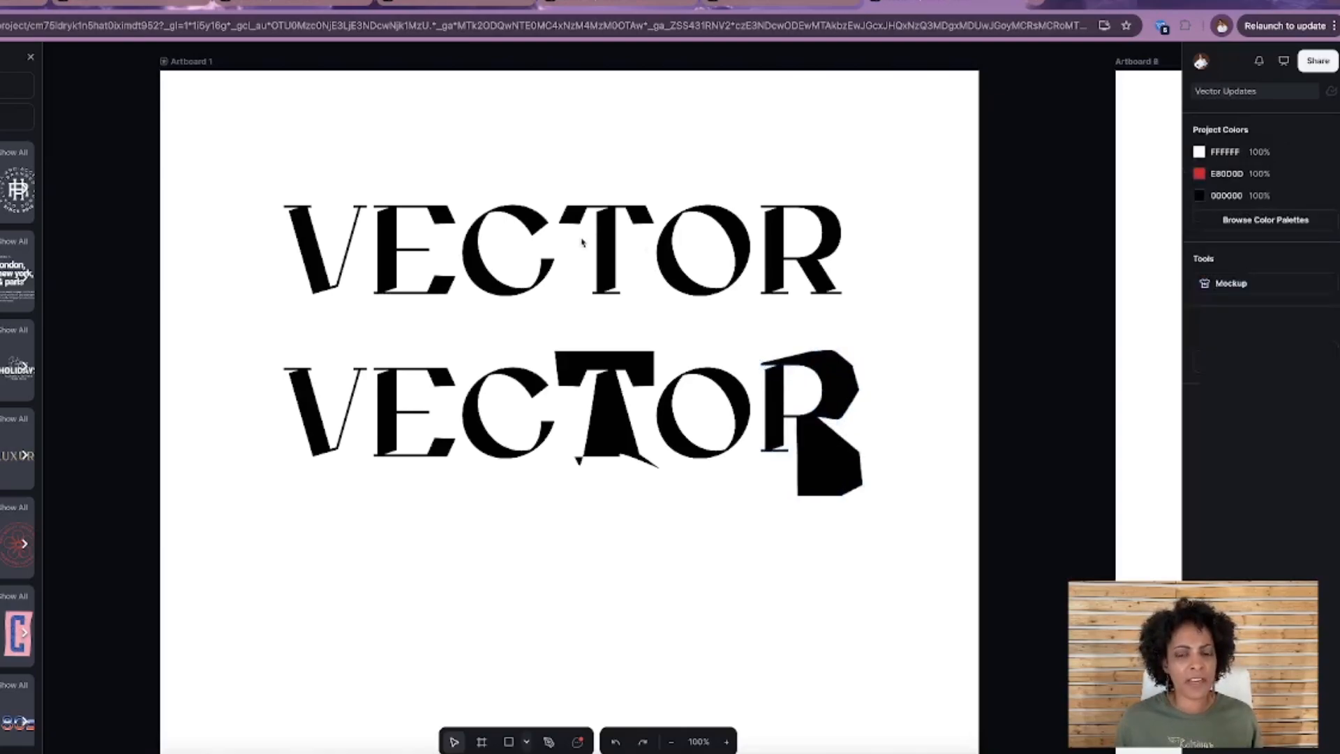
Try uniting the upper VECTOR word's letters into one shape, moving it slightly and opening its combined anchor points.
scroll(356, 129, "up", 1)
scroll(302, 187, "down", 1)
left_click_drag(279, 179, 852, 308)
scroll(852, 308, "up", 1)
scroll(844, 294, "right", 1)
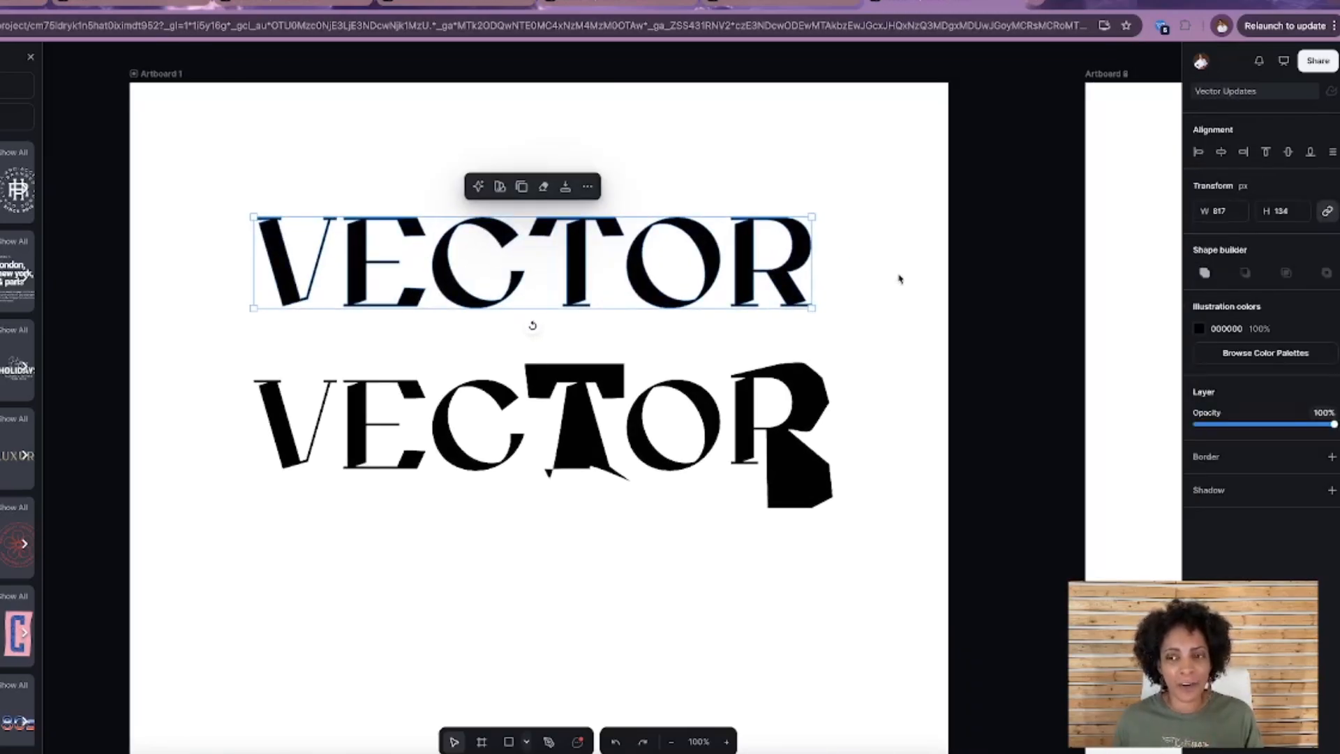
left_click(1206, 273)
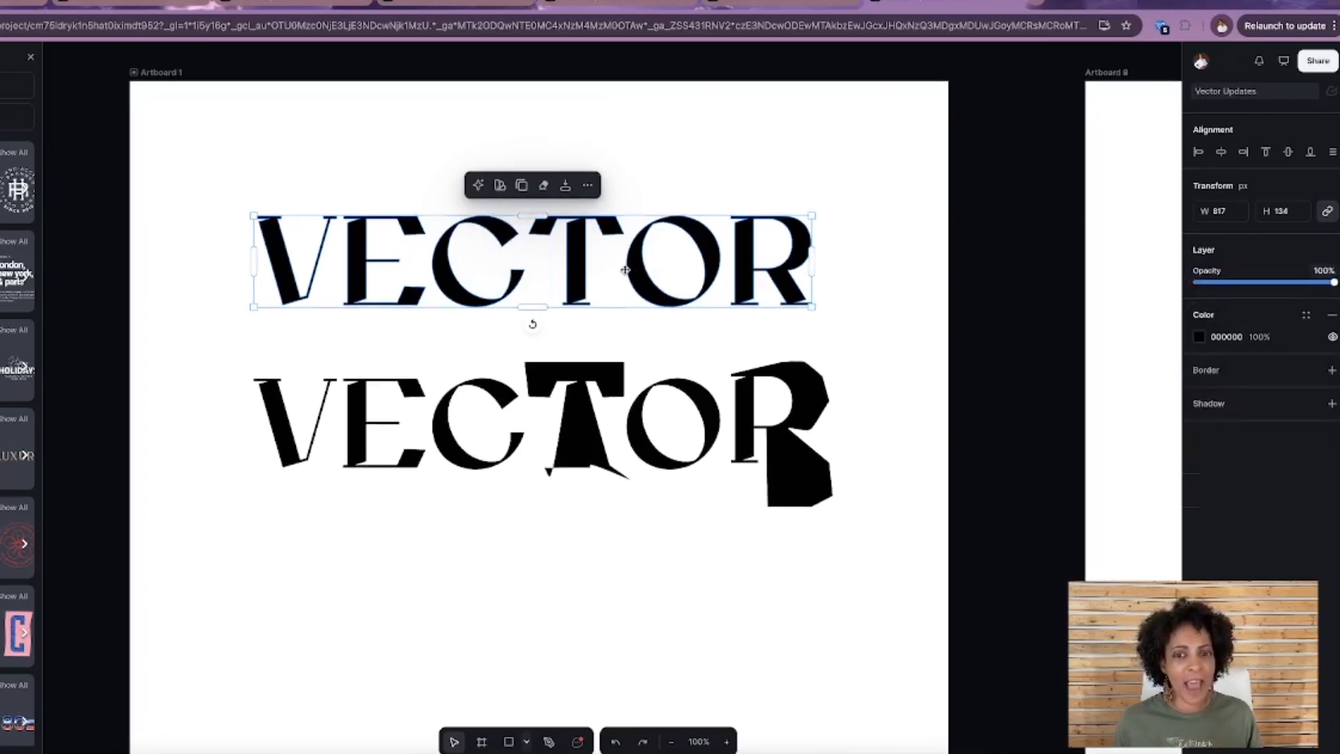
mouse_move(634, 270)
left_mouse_down()
mouse_move(632, 255)
mouse_move(617, 267)
left_mouse_up()
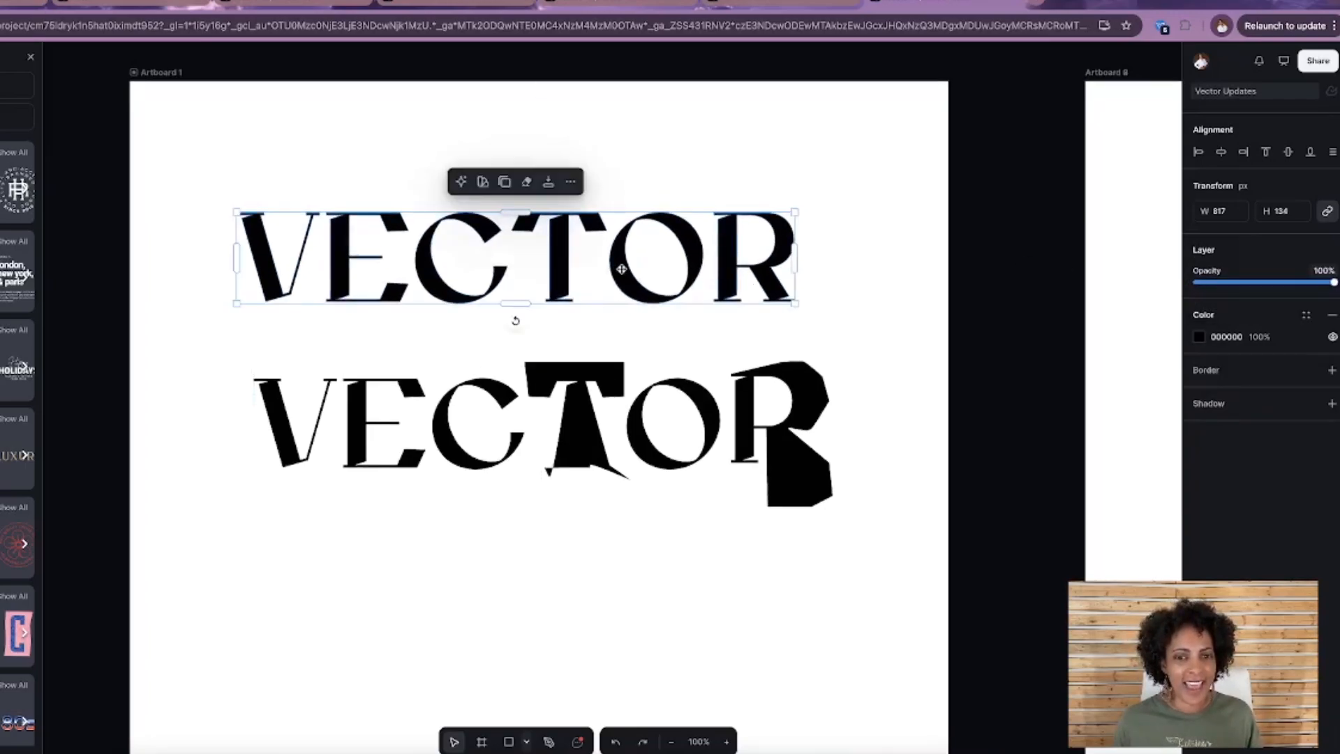
double_click(622, 268)
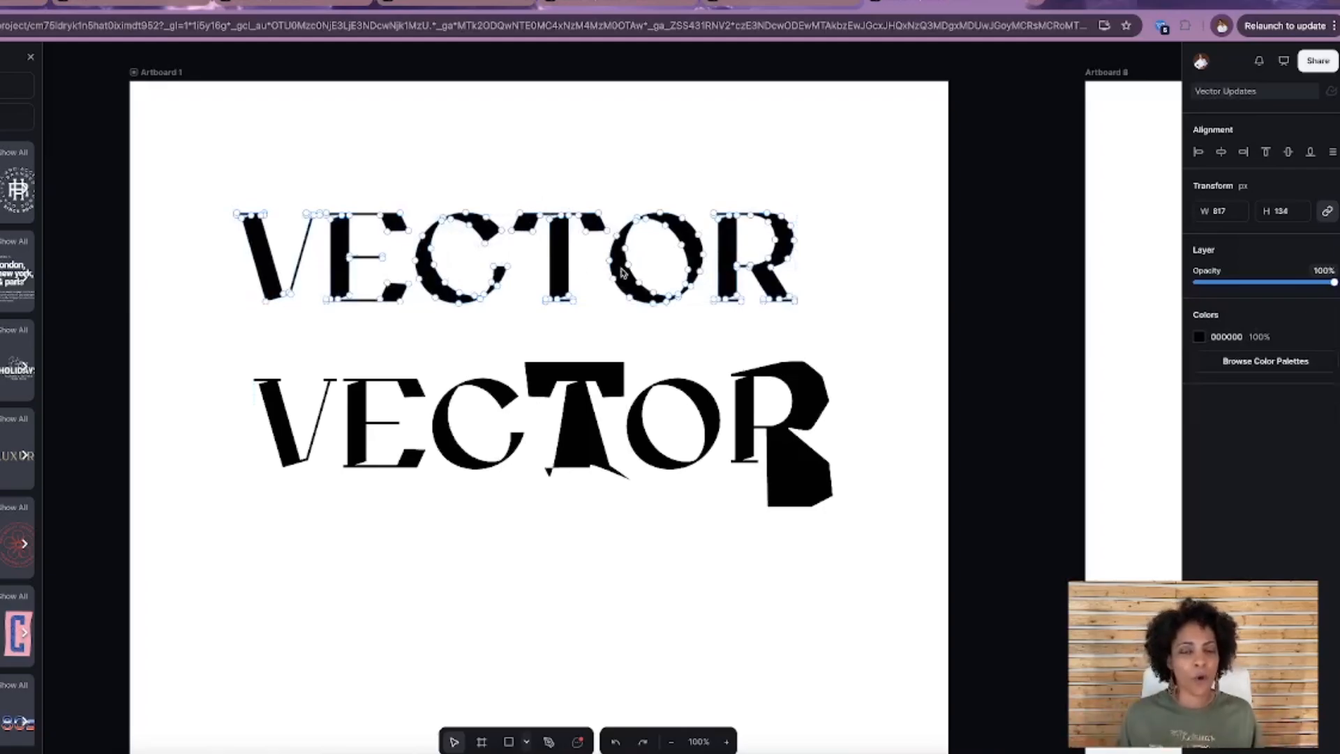
Unite the upper VECTOR word's separate letters into a single shape and open it for anchor point editing.
left_click_drag(224, 245, 873, 377)
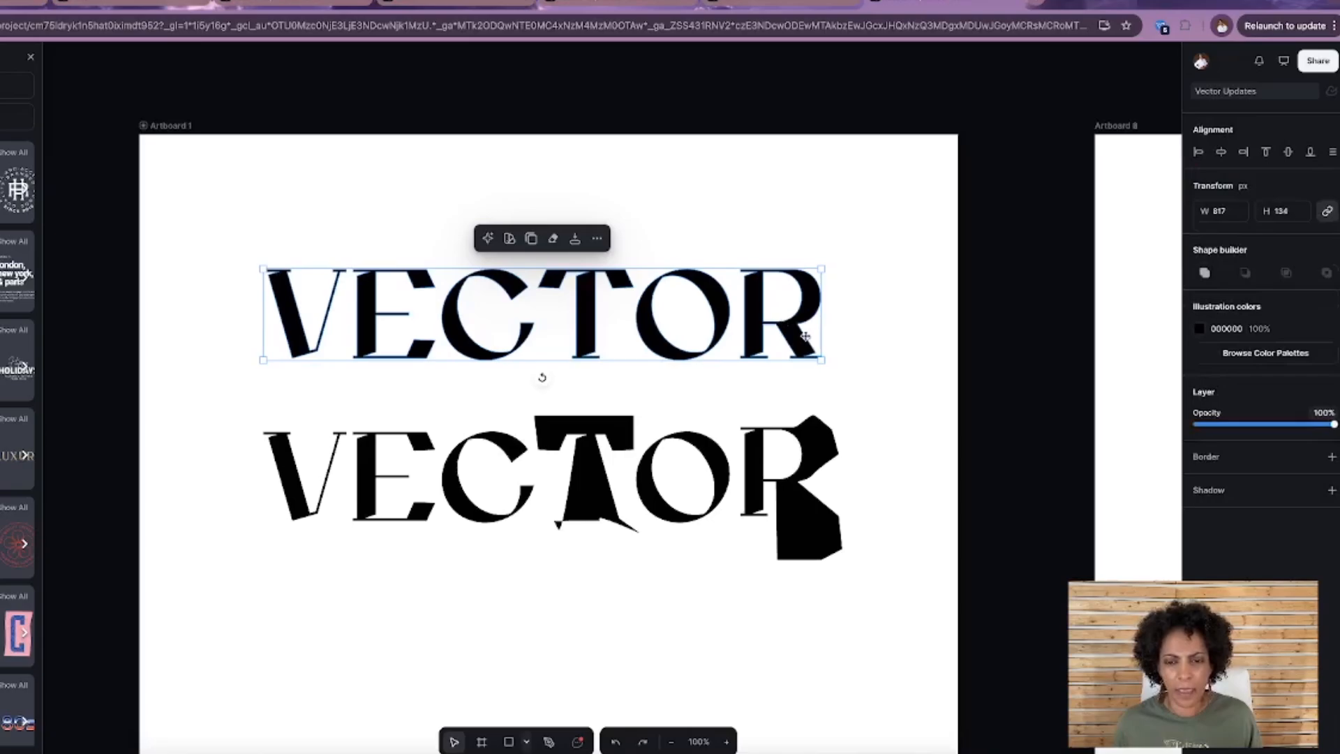
left_click(1204, 273)
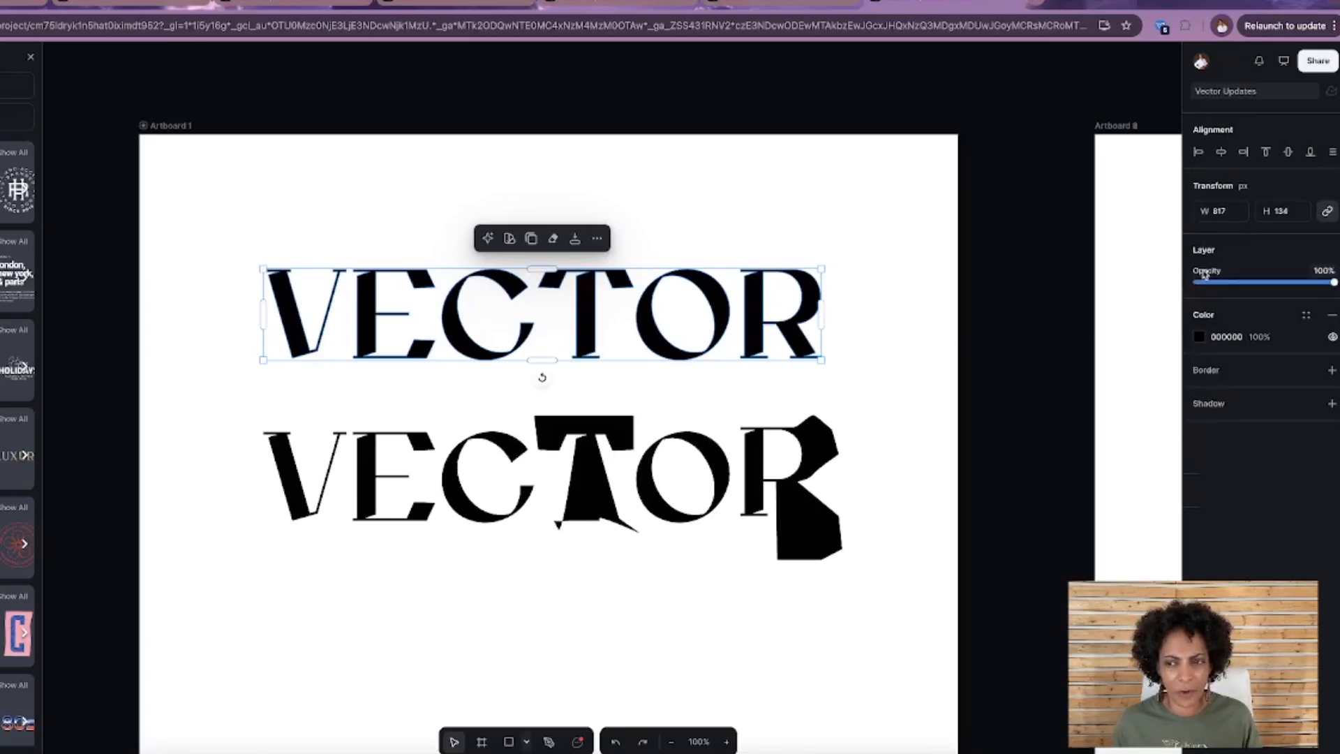
double_click(615, 299)
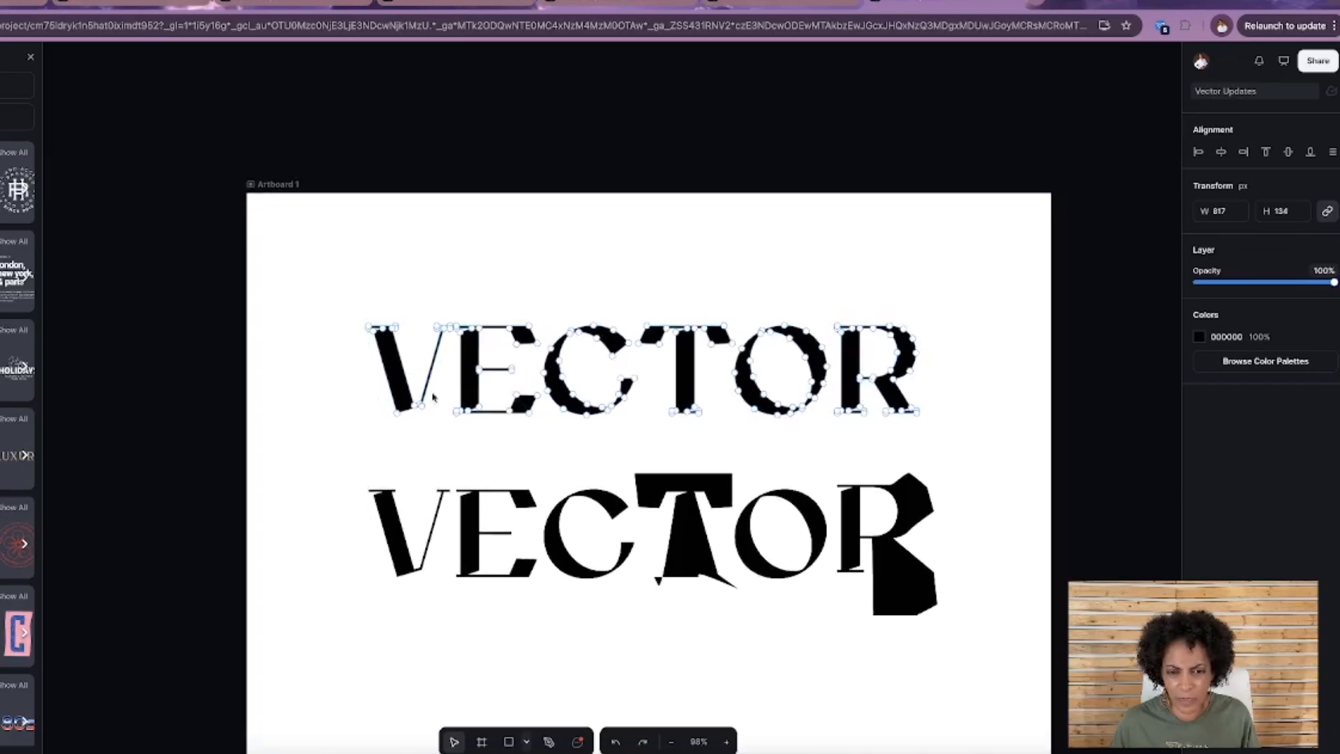
Distort the united word by shifting all its lower anchor points down together and moving its upper anchor points as a group.
left_click_drag(325, 393, 976, 432)
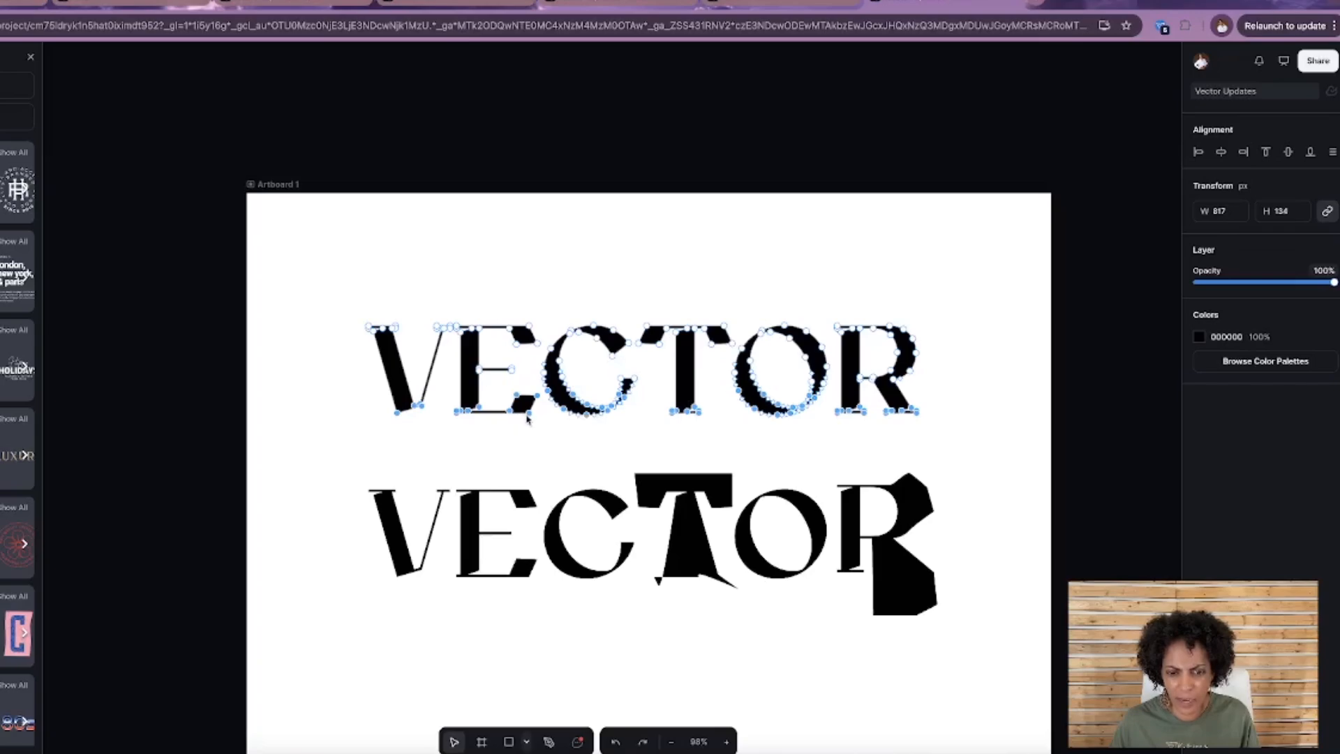
mouse_move(527, 418)
left_mouse_down()
mouse_move(531, 456)
mouse_move(535, 423)
left_mouse_up()
key("Escape")
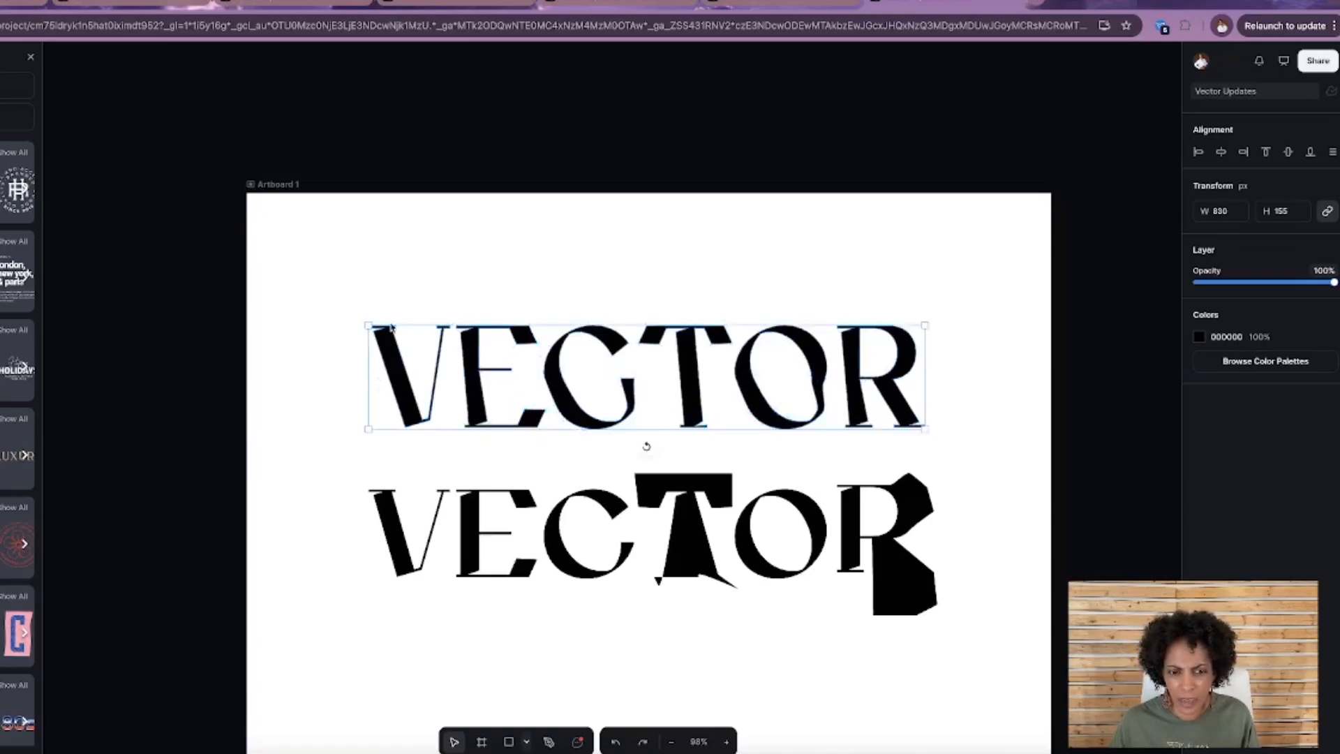
left_click_drag(328, 273, 936, 356)
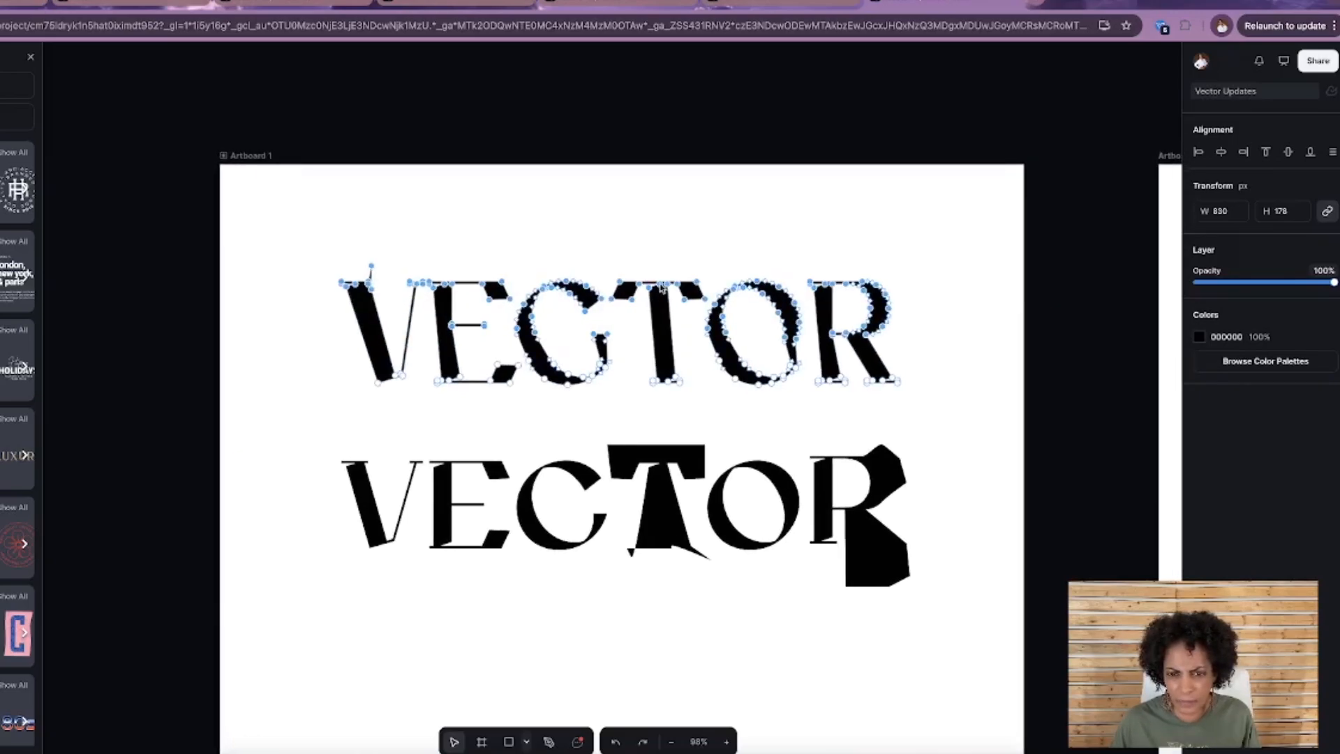
mouse_move(661, 288)
left_mouse_down()
mouse_move(661, 266)
mouse_move(659, 293)
mouse_move(667, 277)
mouse_move(721, 300)
mouse_move(646, 292)
mouse_move(656, 303)
left_mouse_up()
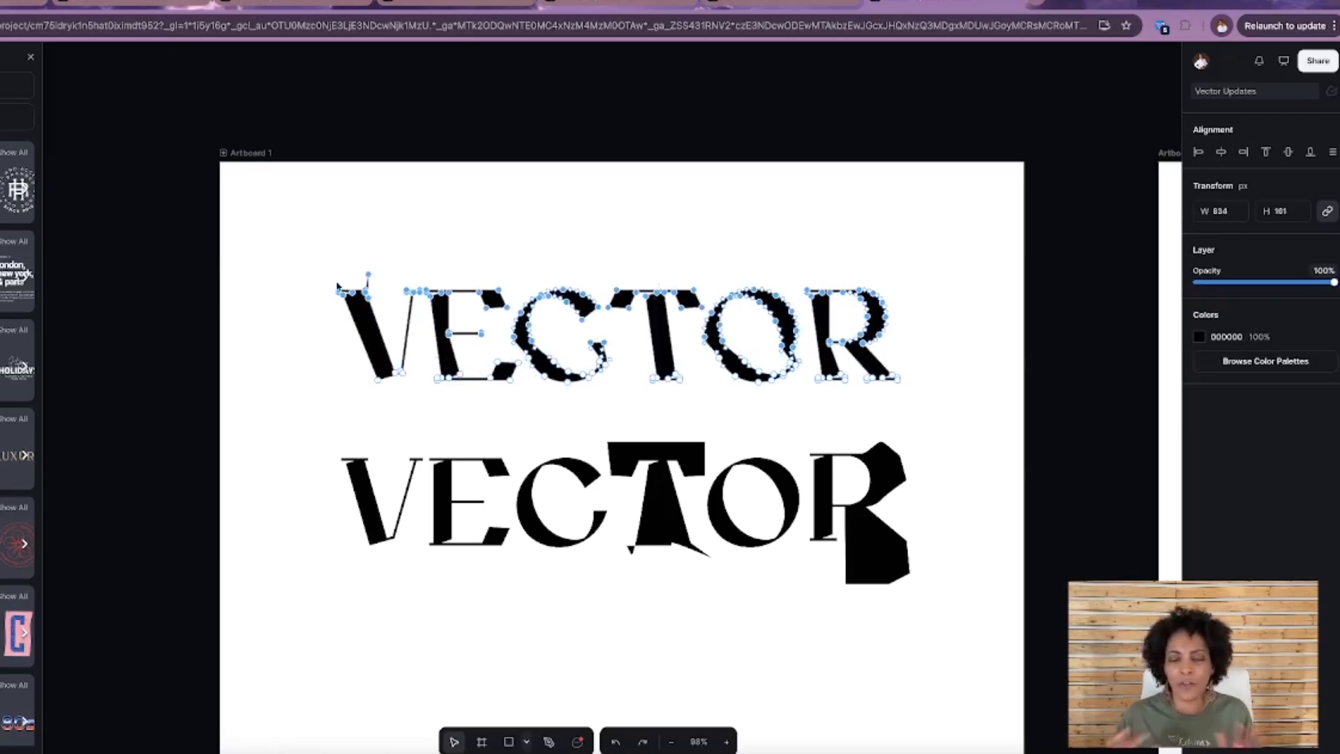
Clear Artboard 1 by deleting the united word's anchor points and the reshaped VECTOR word.
key("Delete")
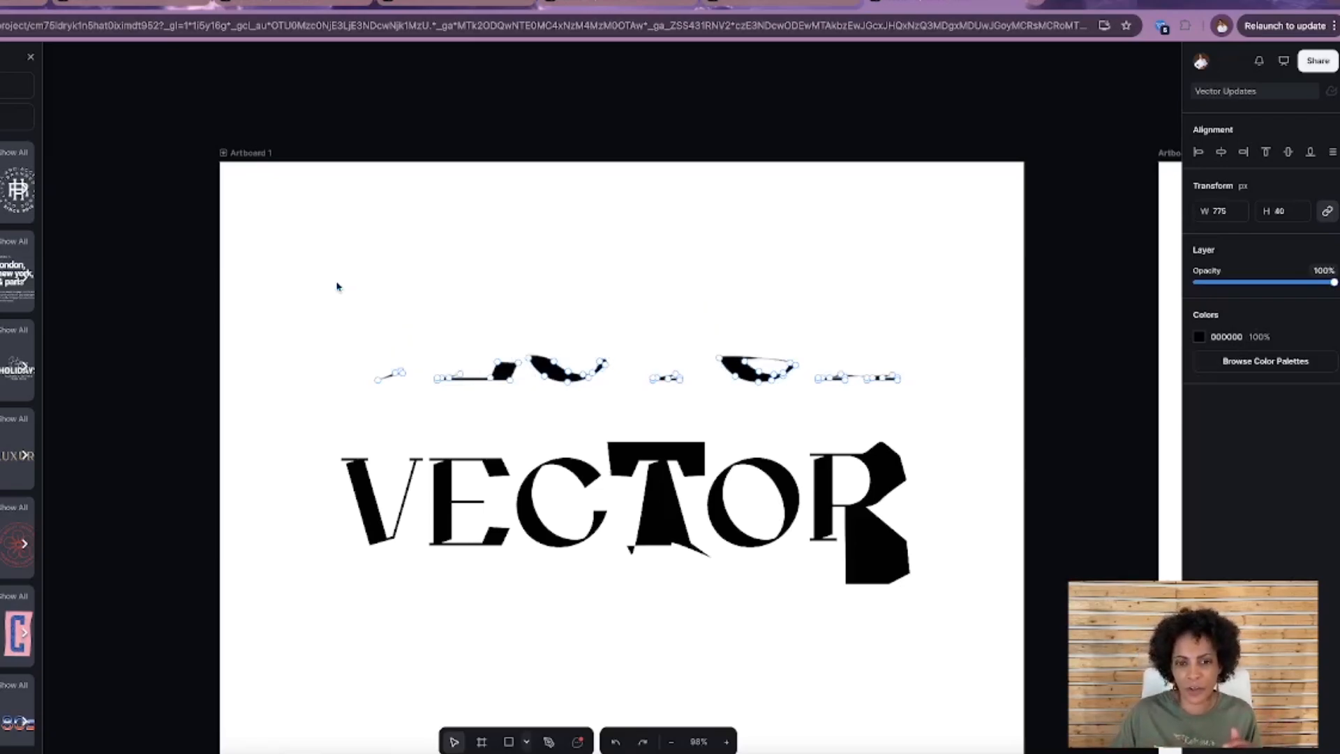
left_click_drag(309, 325, 907, 419)
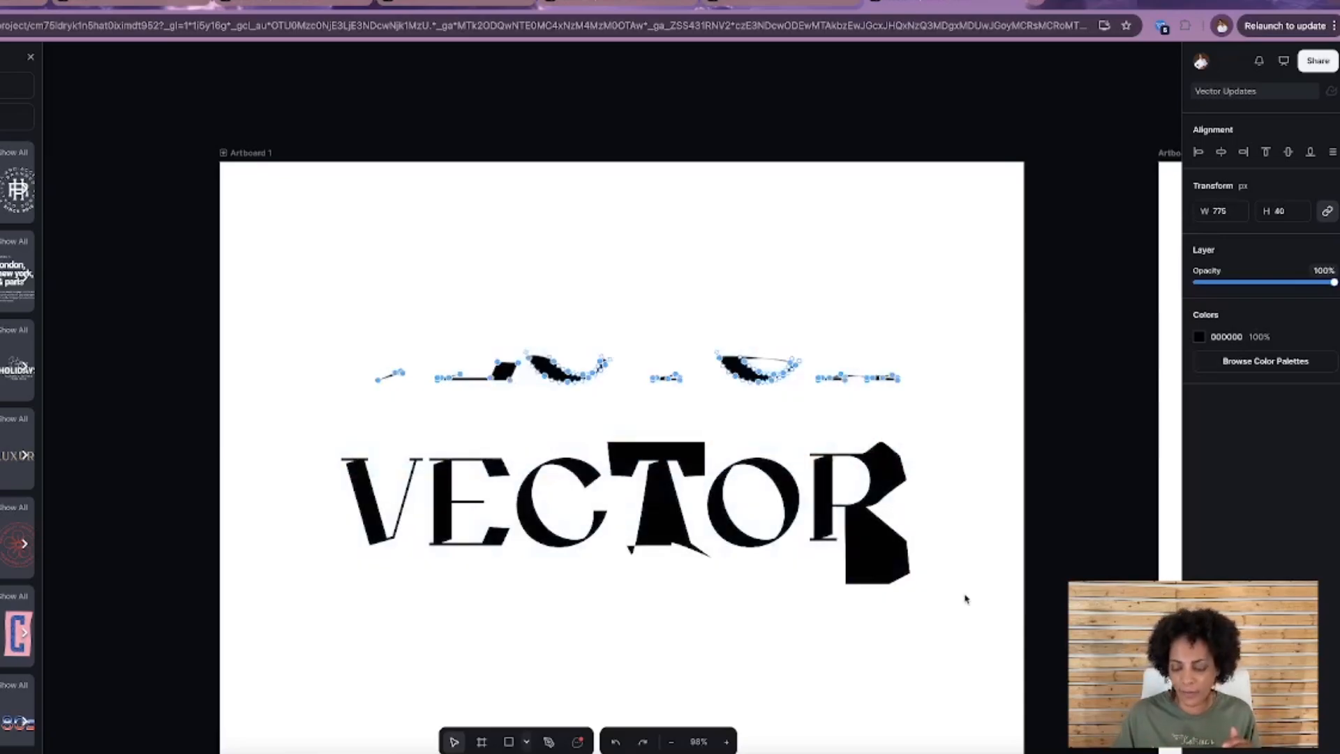
key("Delete")
left_click_drag(320, 425, 1005, 639)
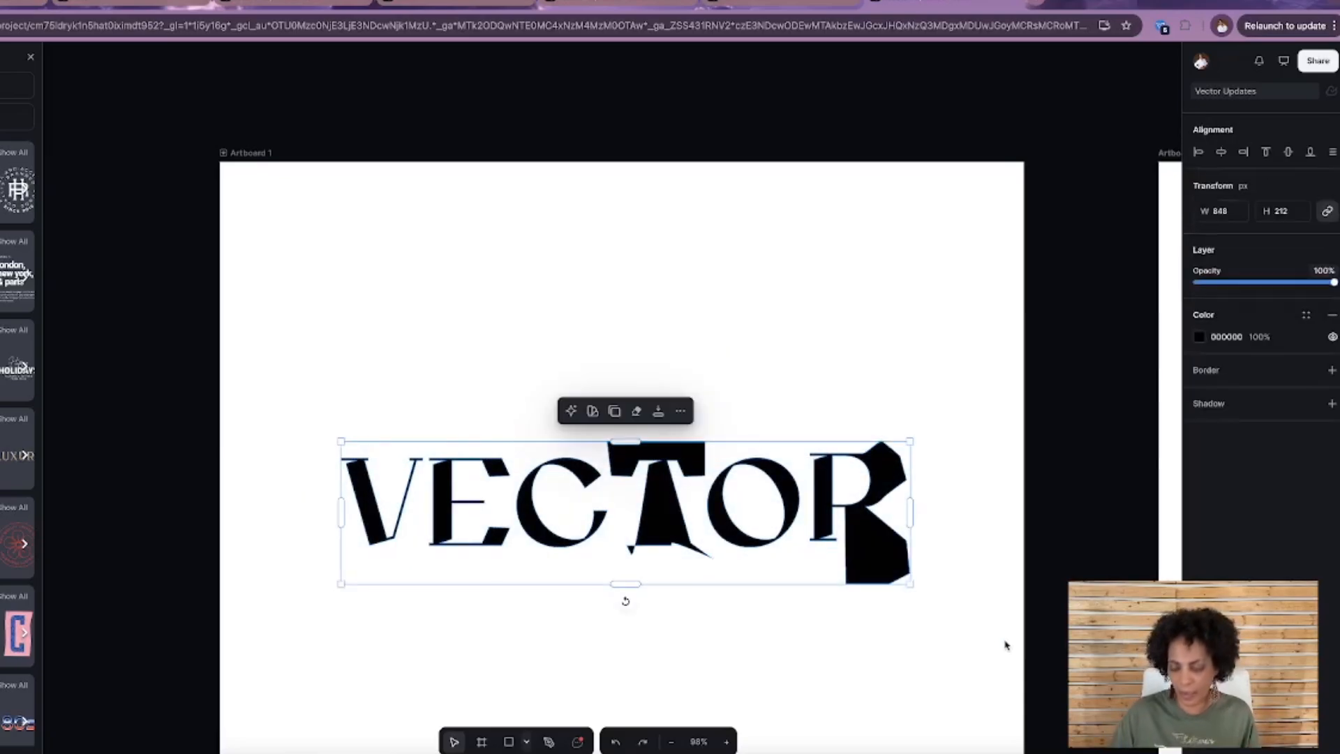
key("Delete")
scroll(741, 442, "down", 1)
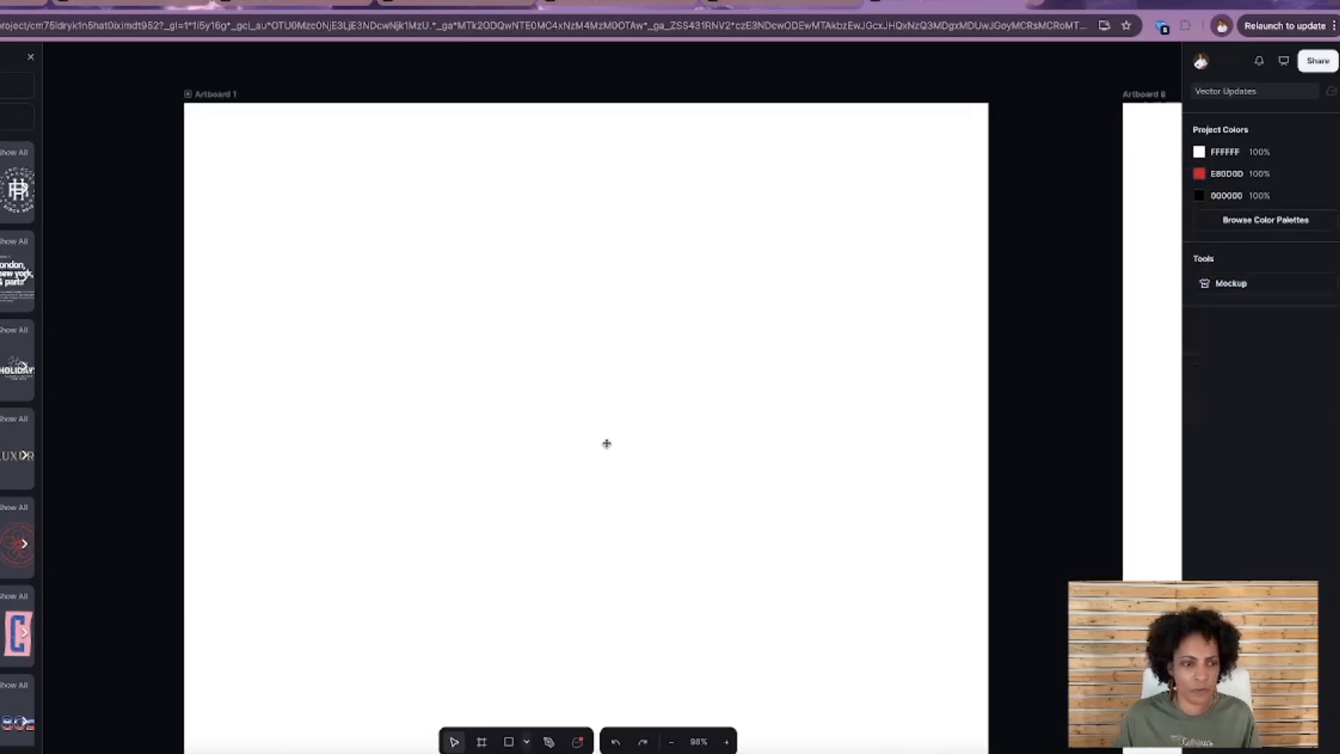
Add a headline text to Artboard 1 and replace its placeholder wording with KB.
scroll(608, 443, "right", 1)
left_click(7, 85)
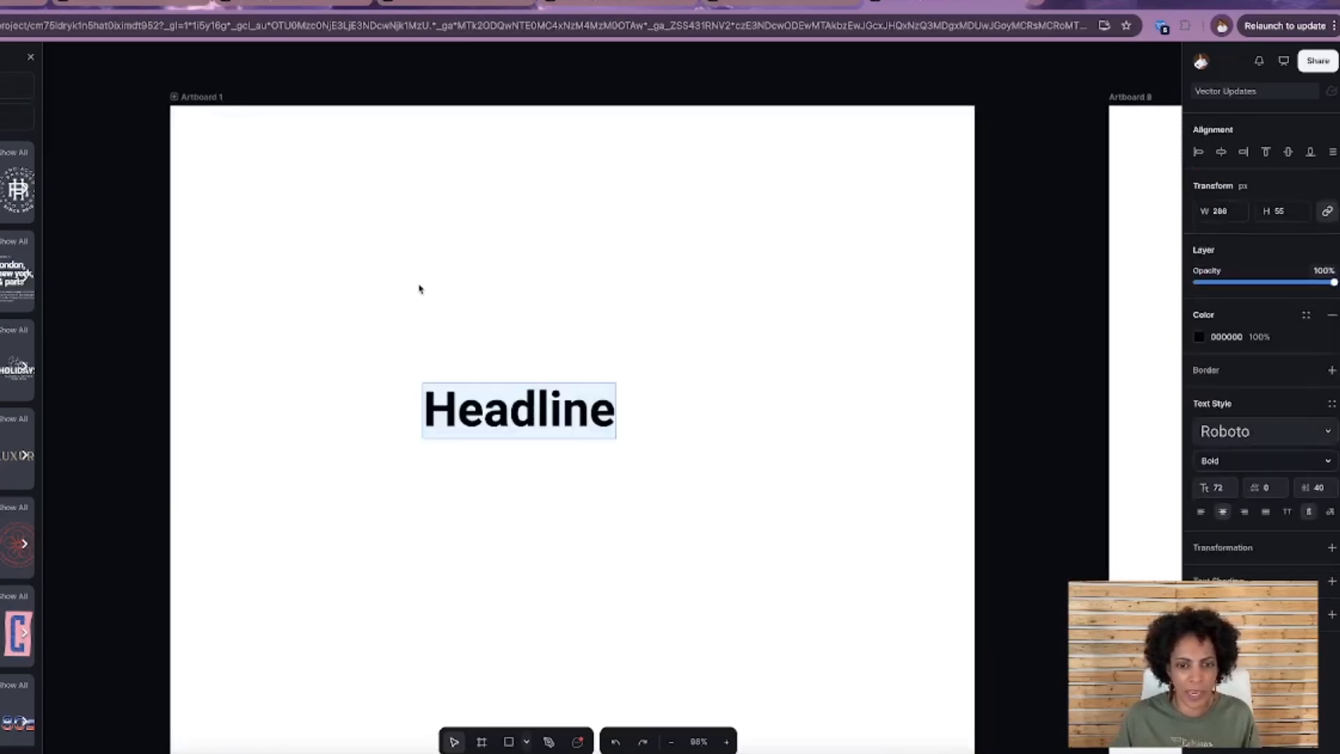
left_click(569, 411)
left_click(608, 410)
key("BackSpace")
key("BackSpace")
key("BackSpace")
key("BackSpace")
key("BackSpace")
key("BackSpace")
key("BackSpace")
key("BackSpace")
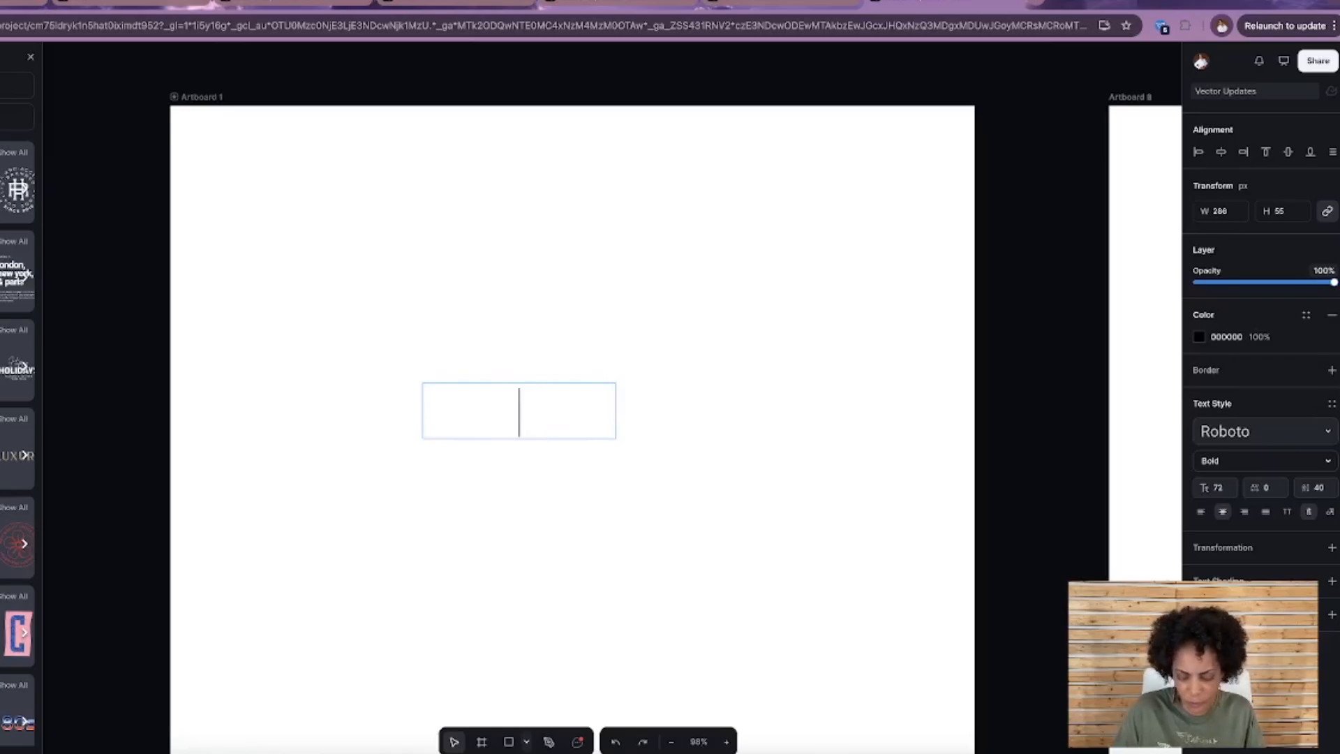
type("KB")
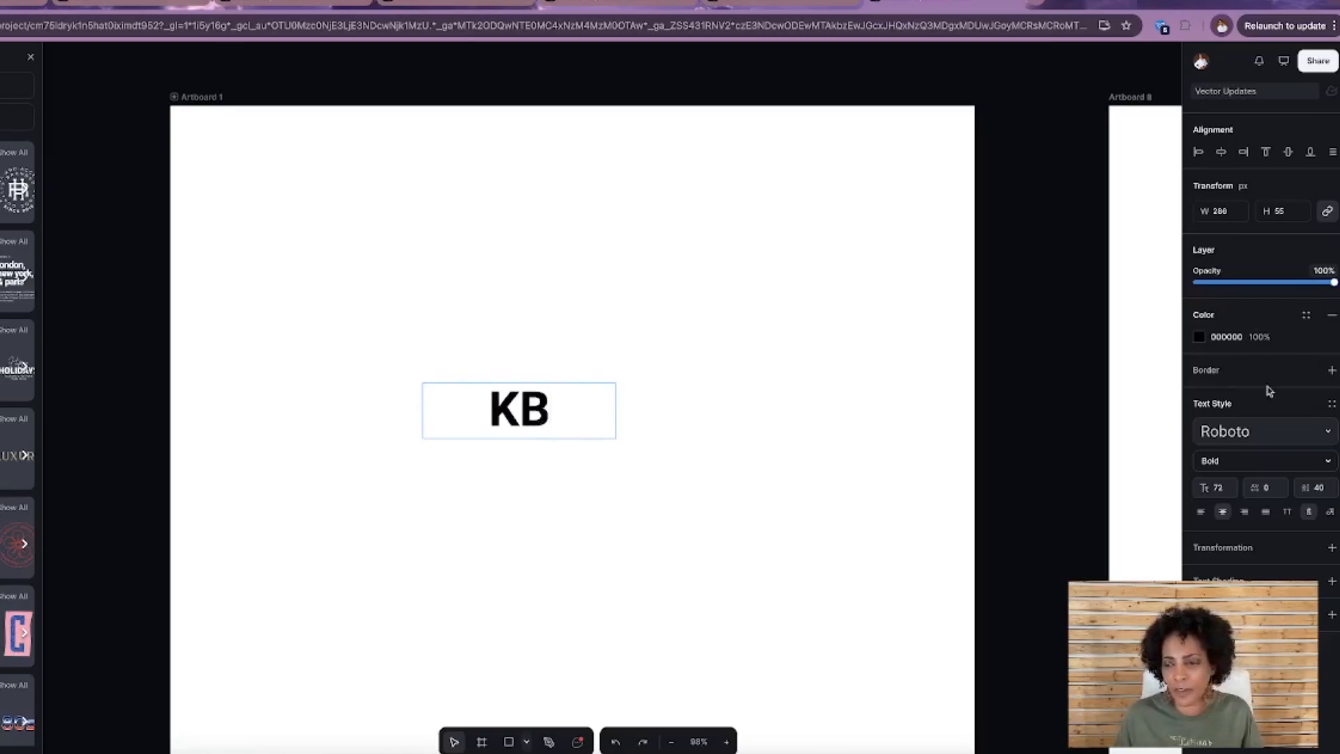
Set the KB text's typeface to Apropal and enlarge it to about 285 px high.
left_click(1259, 432)
left_click(1096, 419)
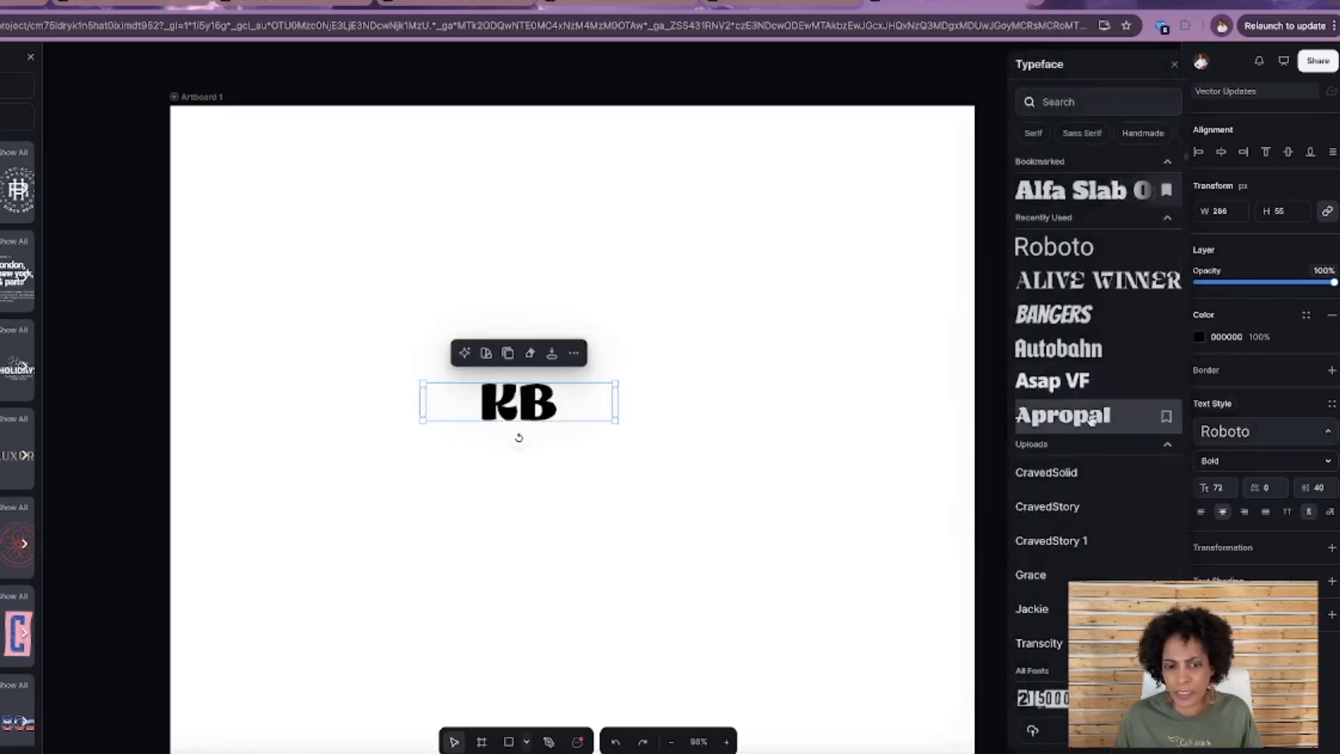
left_click_drag(615, 382, 891, 245)
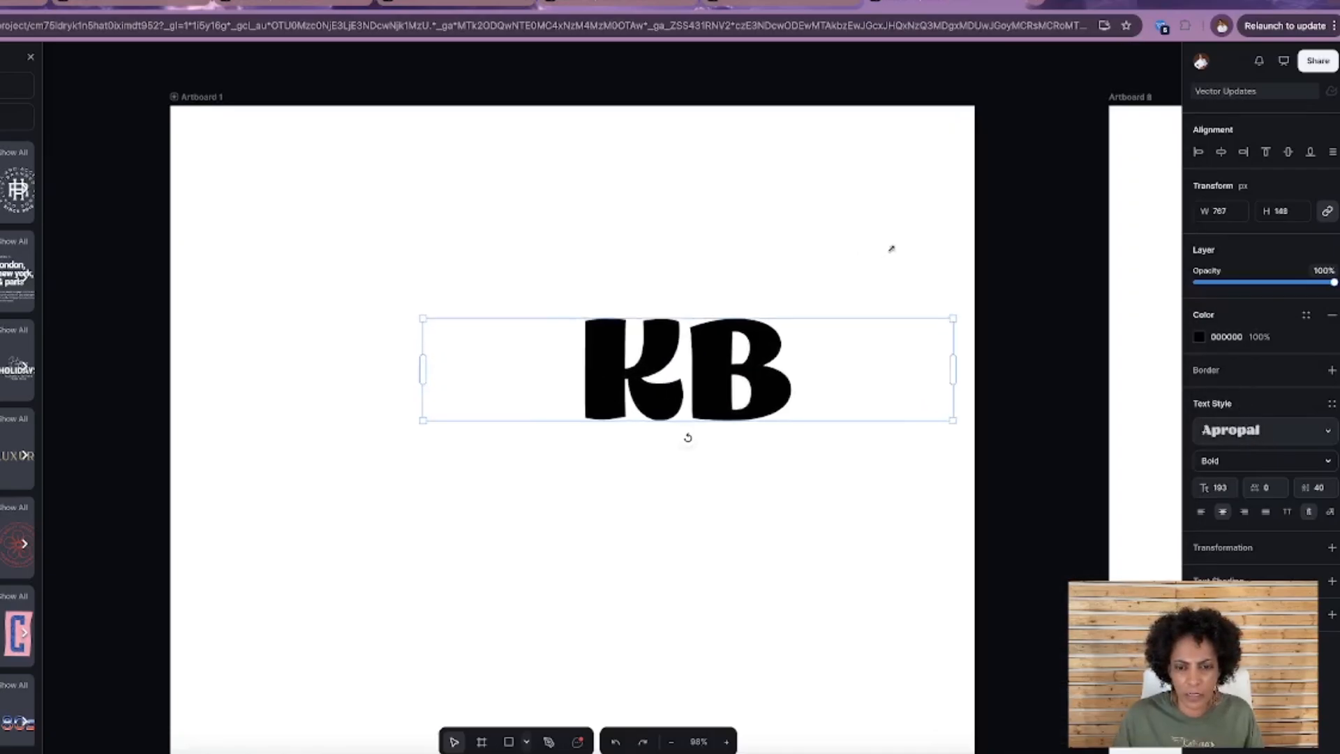
left_click_drag(427, 419, 175, 507)
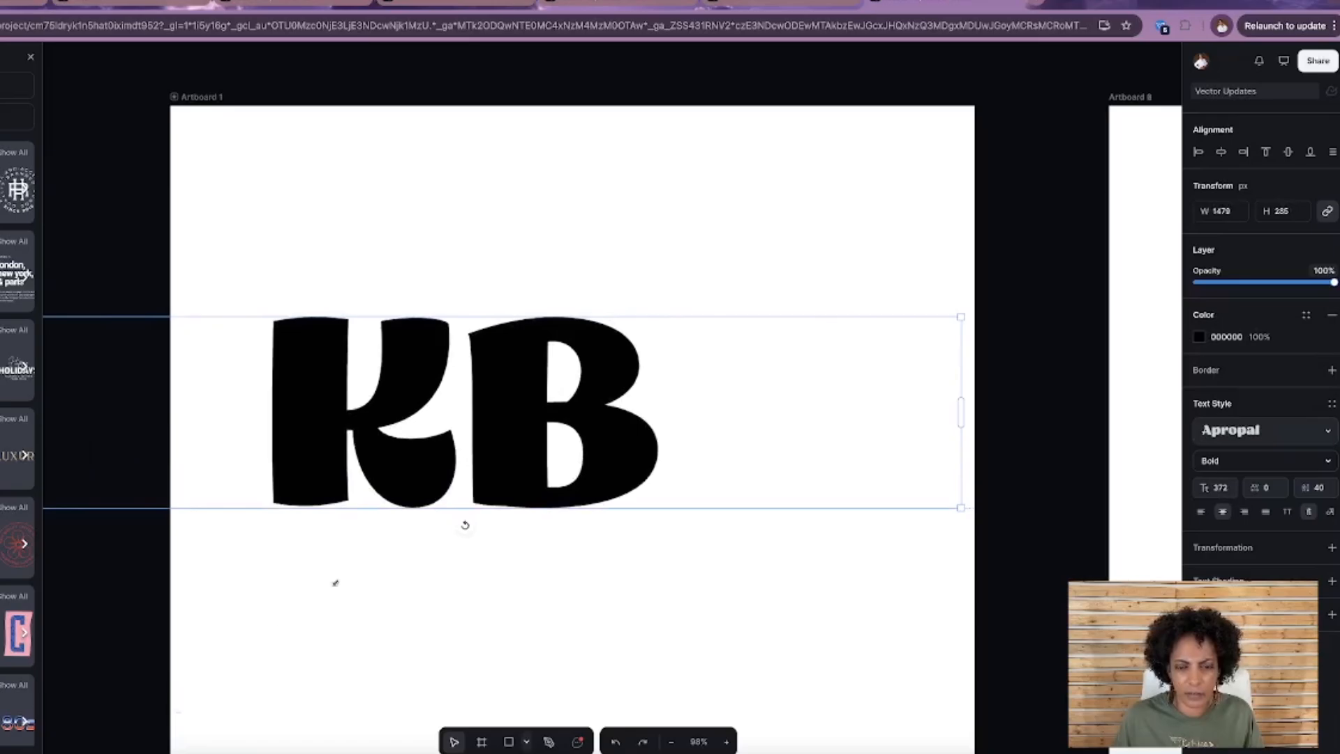
Reposition the KB text around the middle of Artboard 1.
left_click_drag(515, 443, 620, 421)
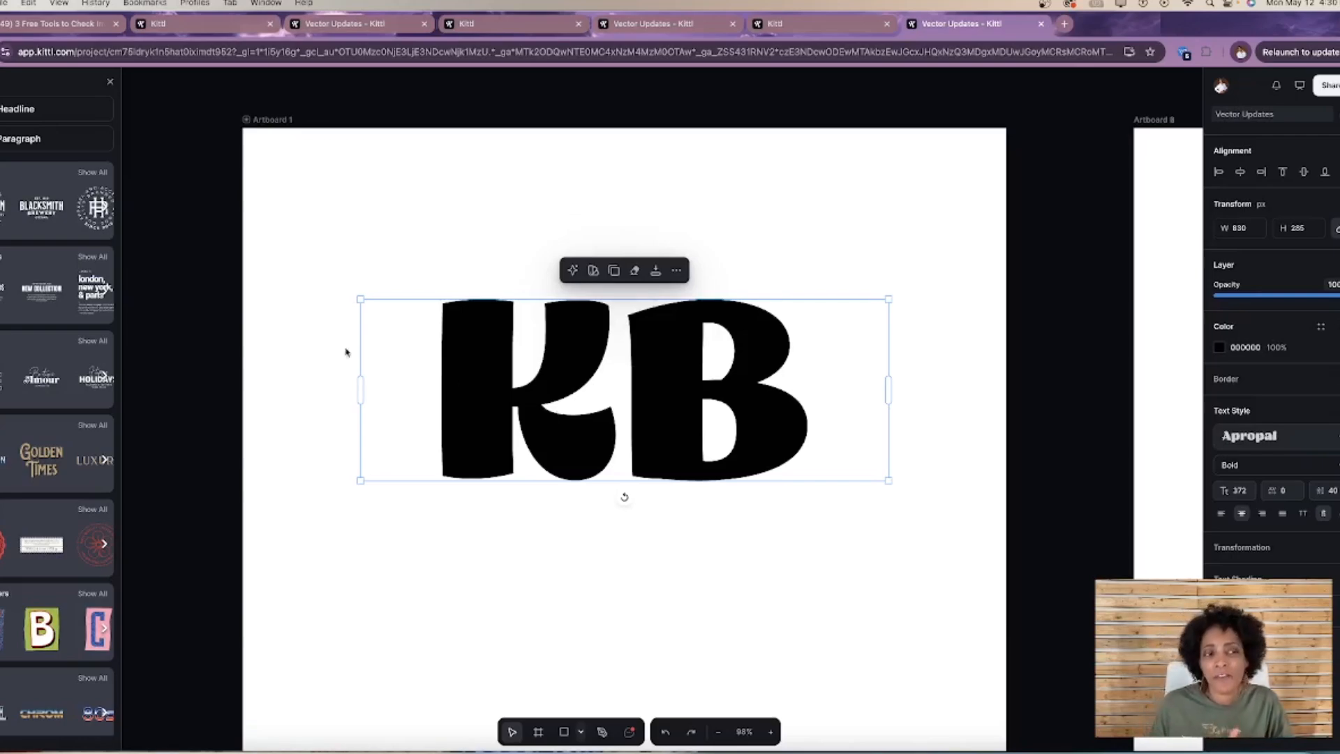
left_click(109, 82)
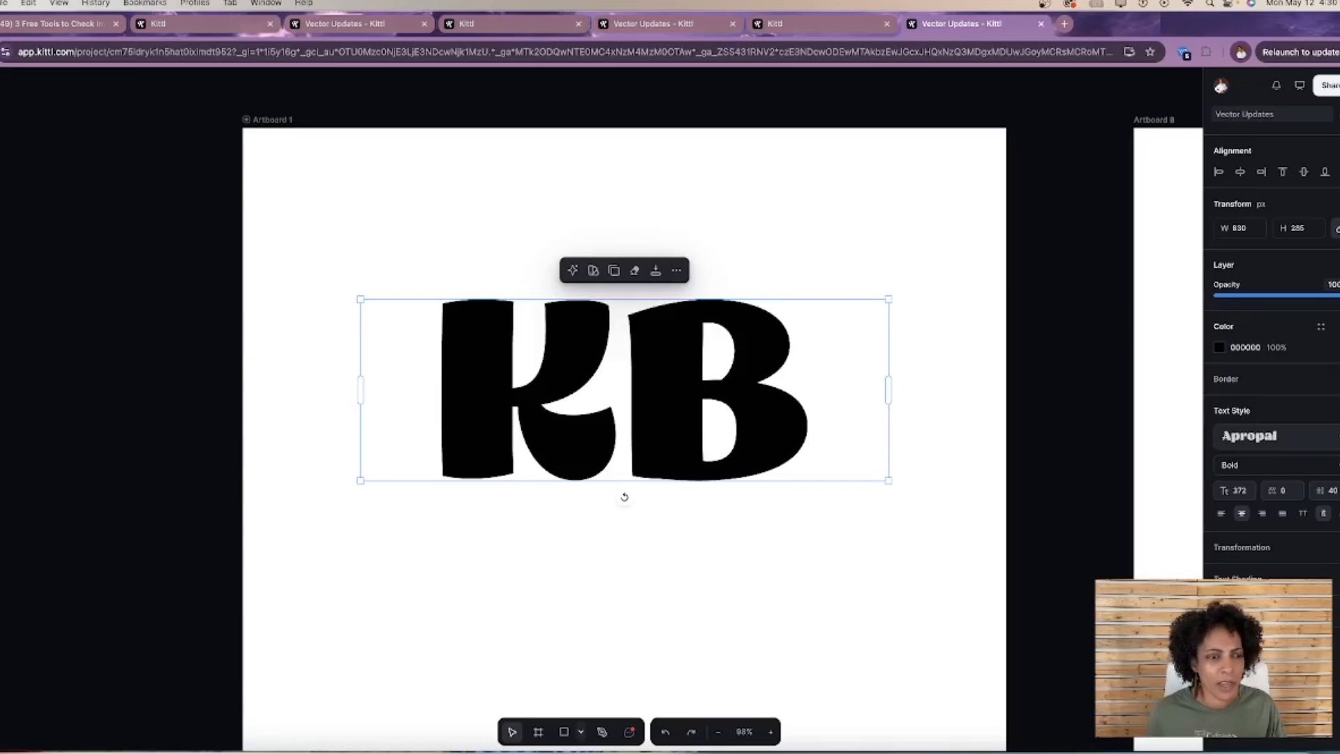
Add the black abstract four-heart clover illustration and position it just below the KB lettering.
left_click(1, 167)
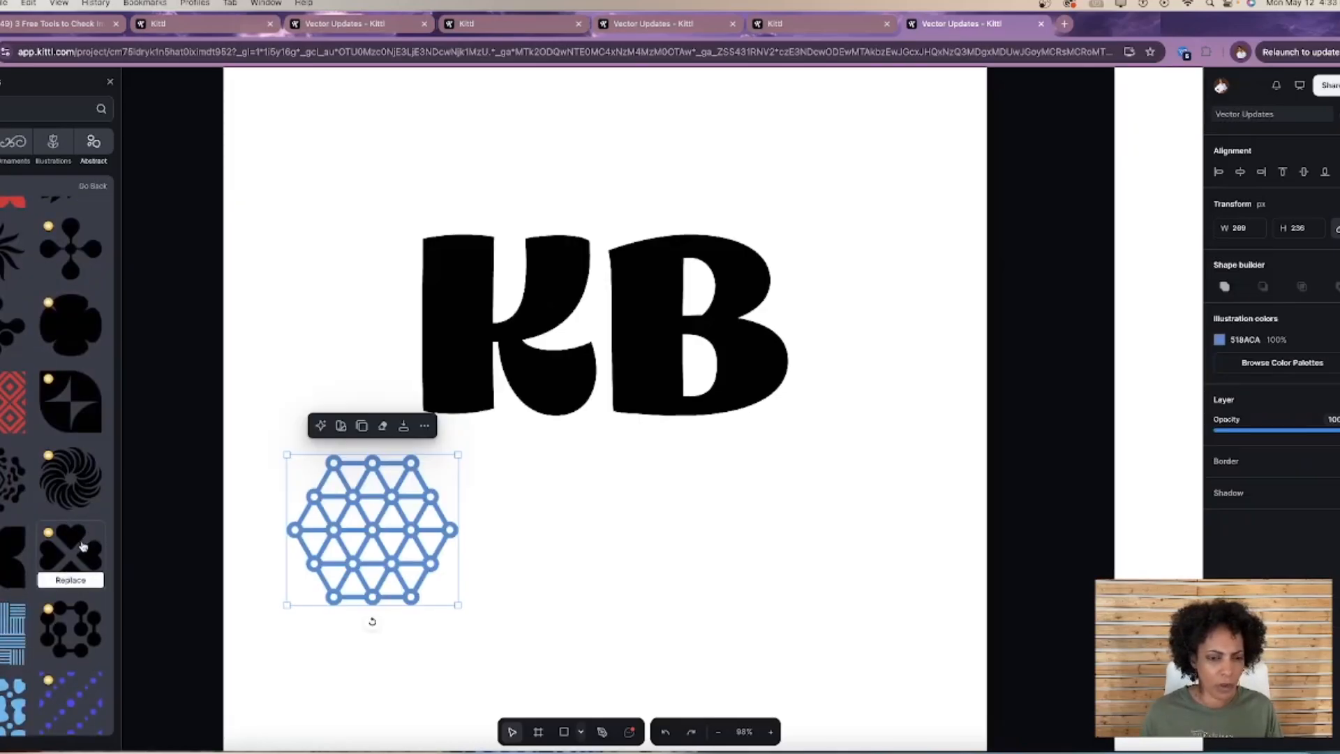
left_click(82, 546)
left_click_drag(587, 488, 681, 585)
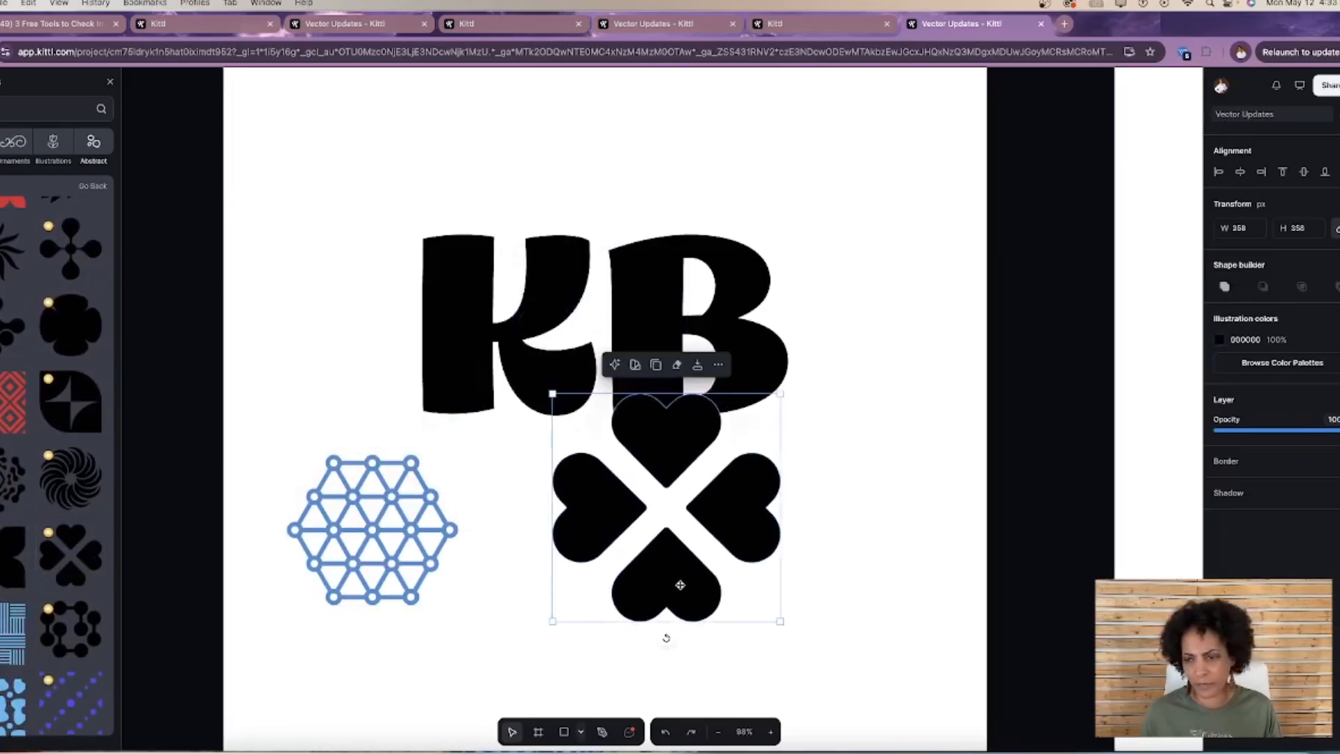
Recolor the four-heart clover to dark red BB0505 and delete the blue hexagonal lattice.
left_click(1220, 341)
left_click(1197, 408)
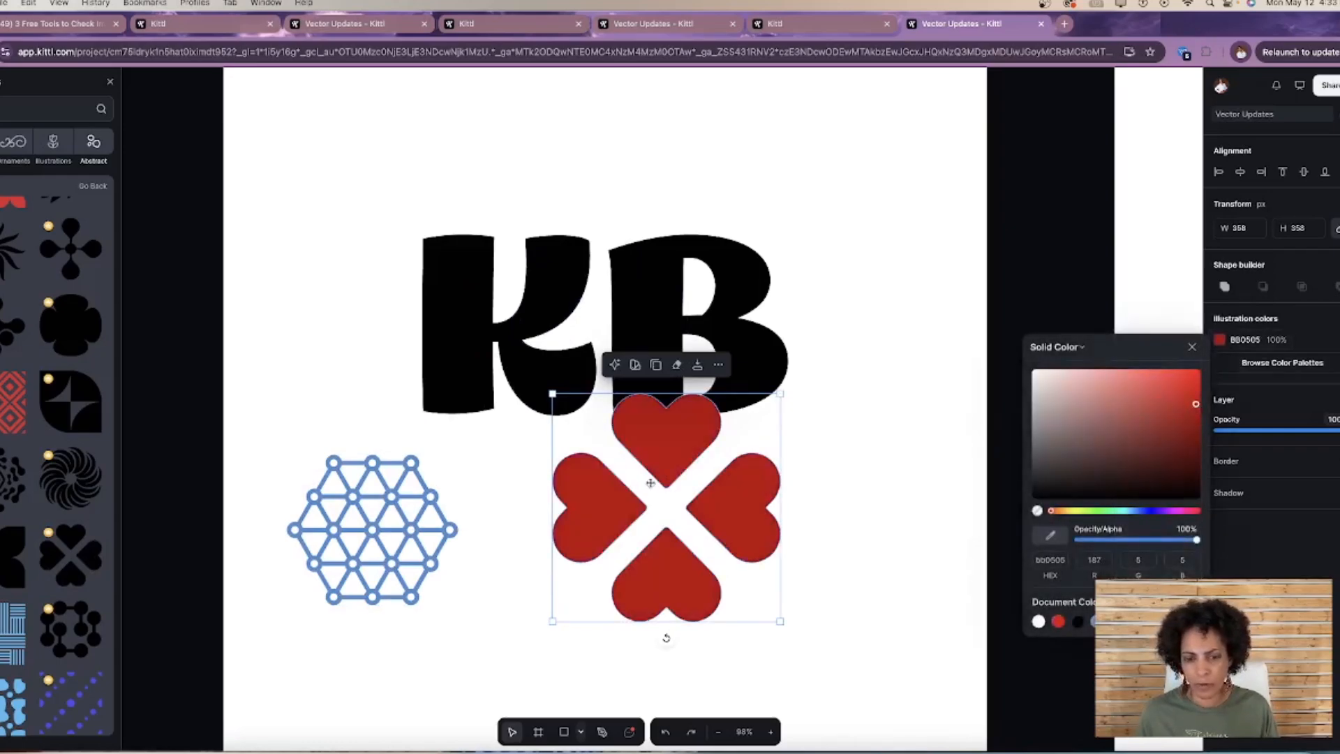
left_click(343, 504)
key("Delete")
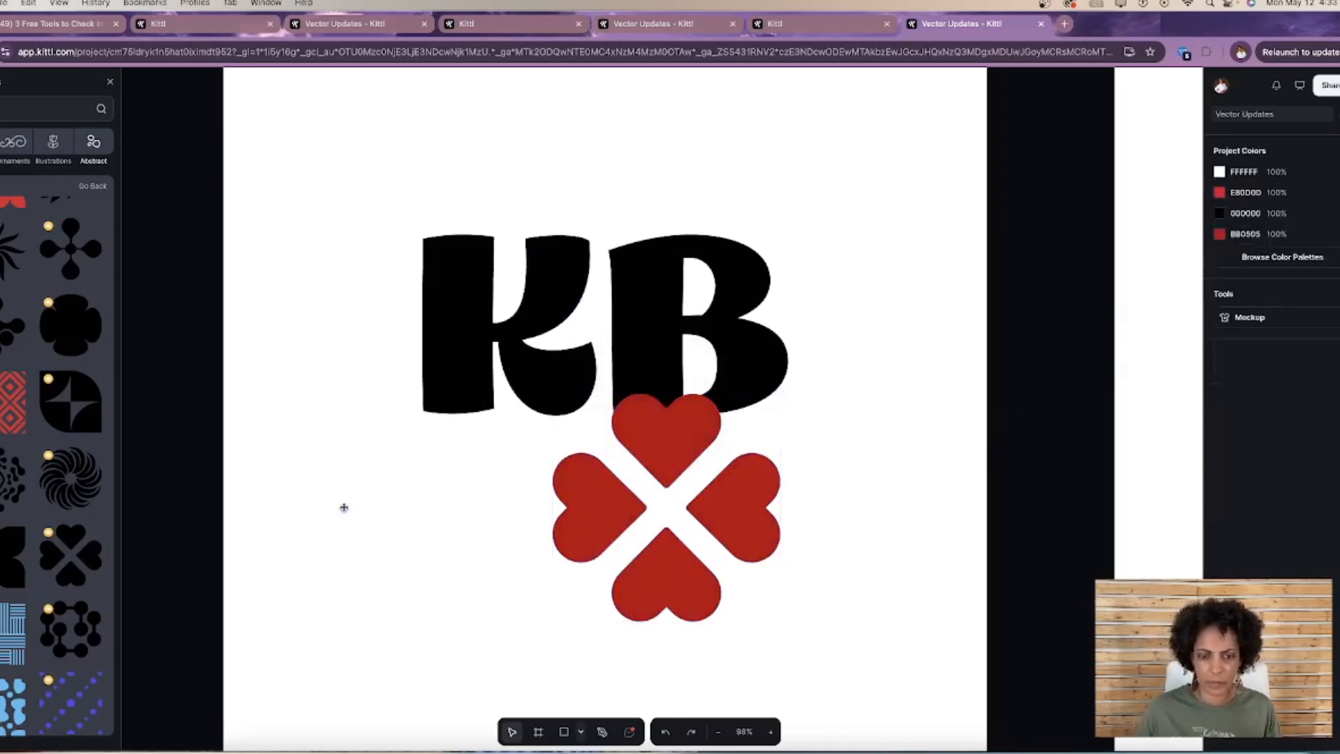
Shrink the clover to about 218 px and place one copy over the K's left edge and another over the B's right edge.
left_click(635, 486)
left_click_drag(779, 622, 691, 532)
left_click_drag(631, 462, 420, 323)
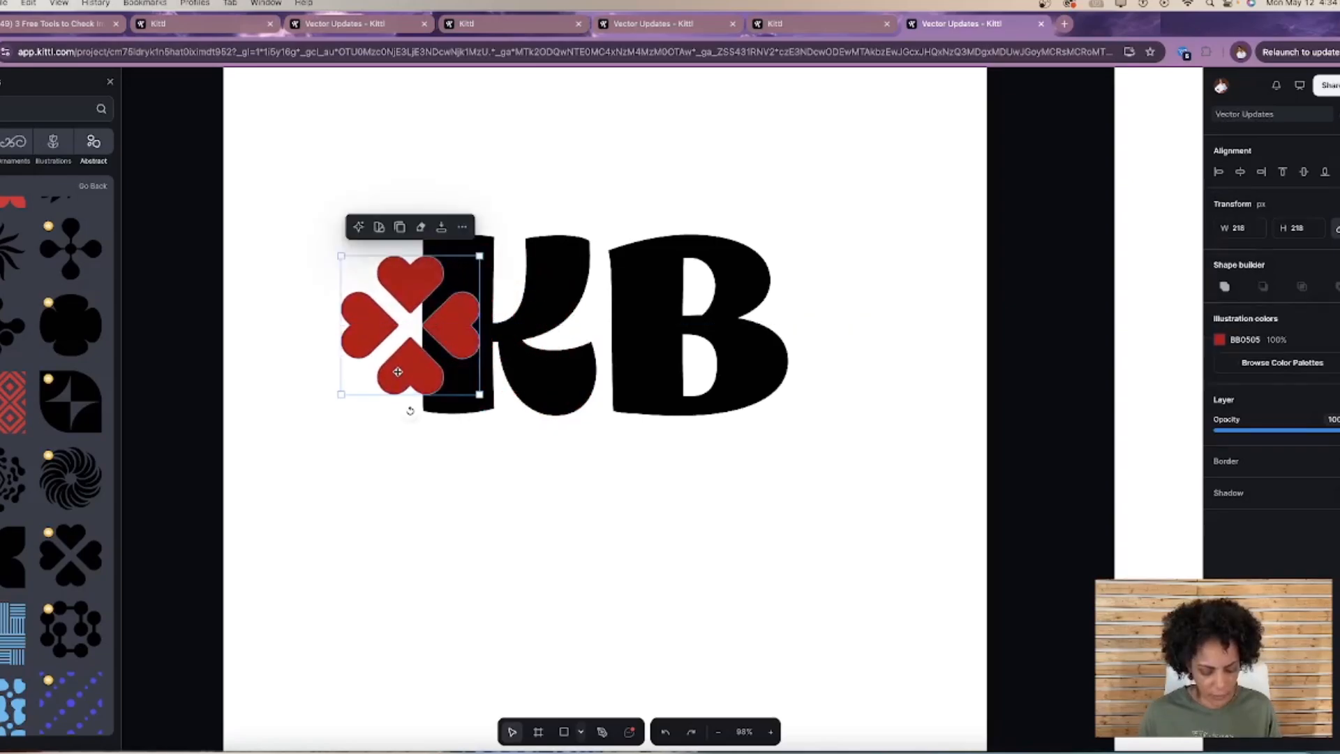
left_click_drag(402, 371, 772, 371)
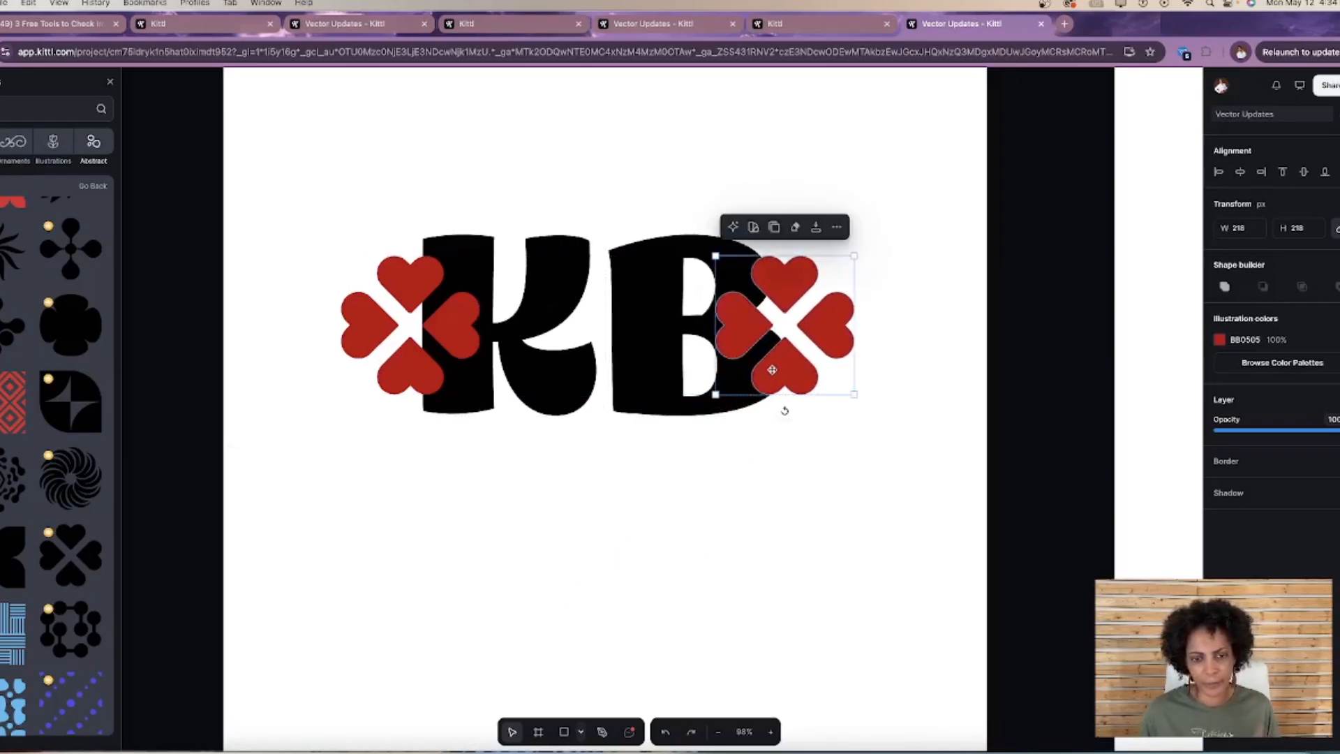
Try uniting the KB text and both heart clovers into one shape, and undo the union.
scroll(348, 199, "down", 2)
left_click_drag(348, 188, 897, 425)
scroll(844, 407, "down", 1)
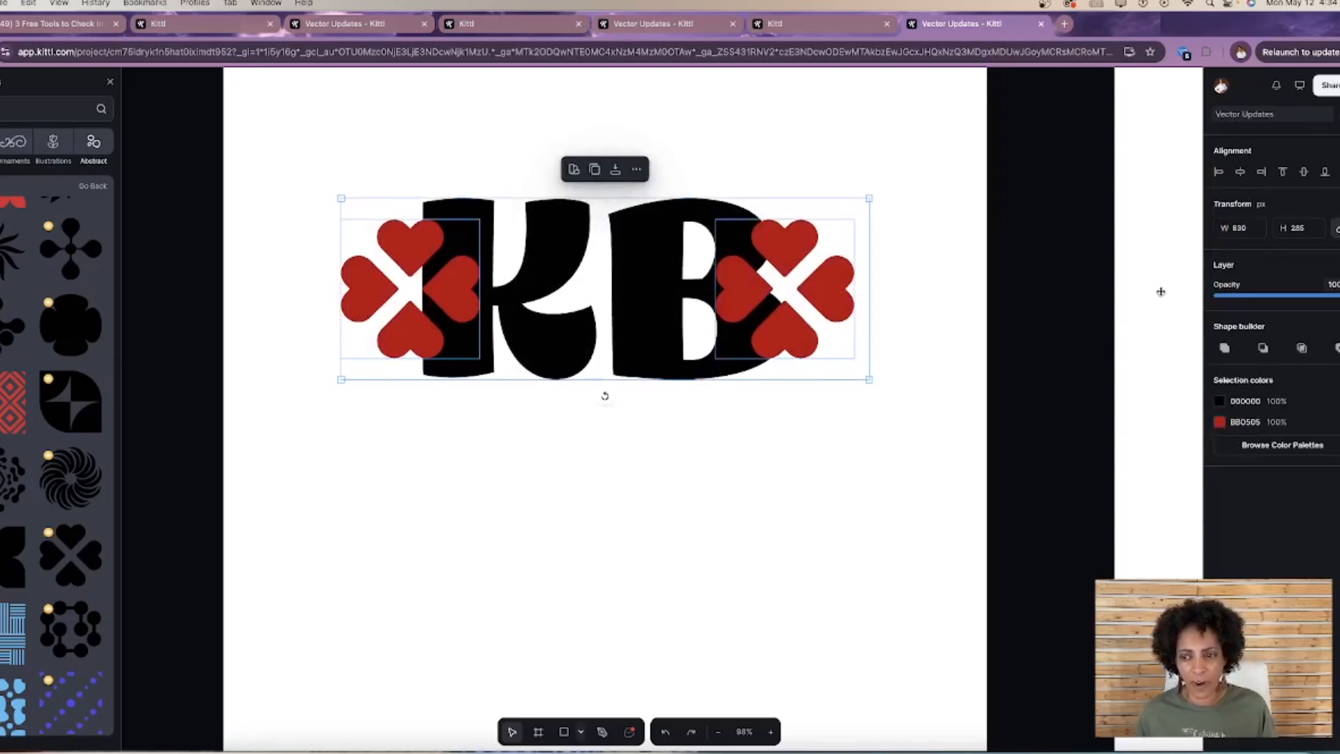
left_click(1225, 349)
left_click(769, 418)
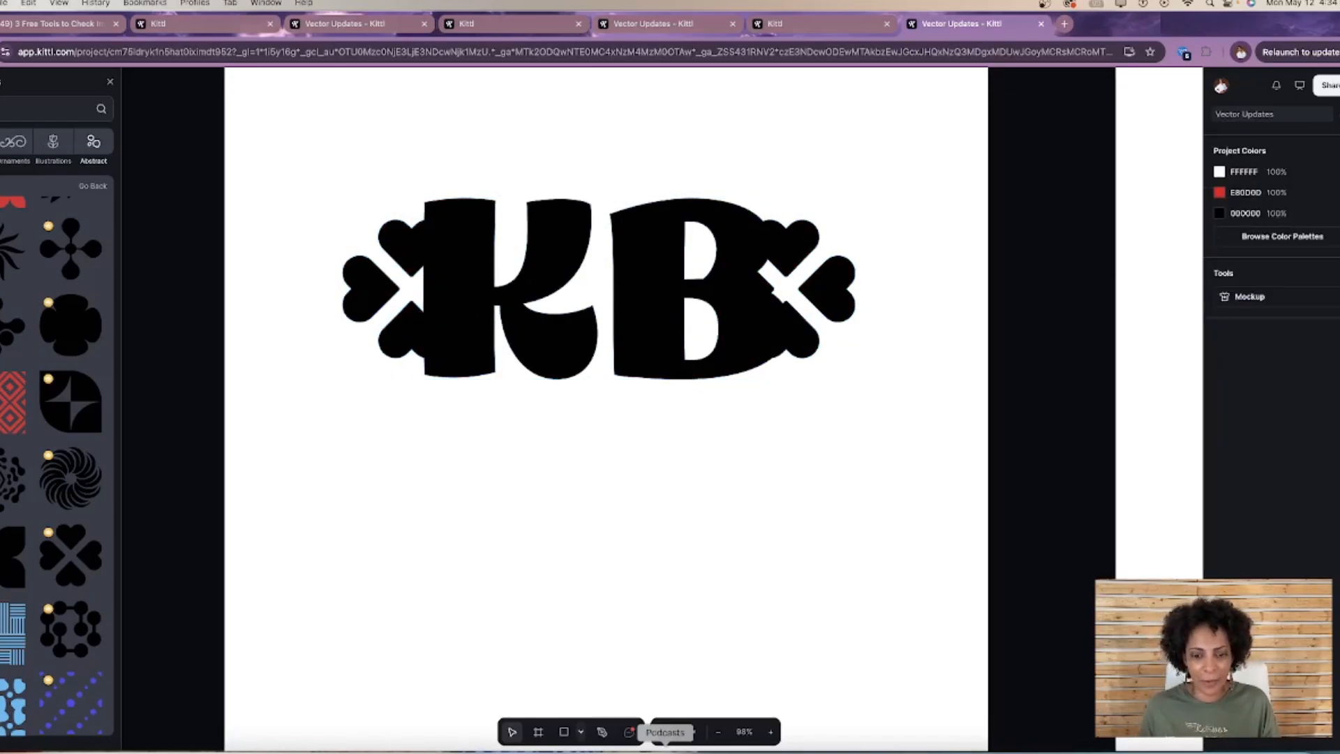
left_click(665, 734)
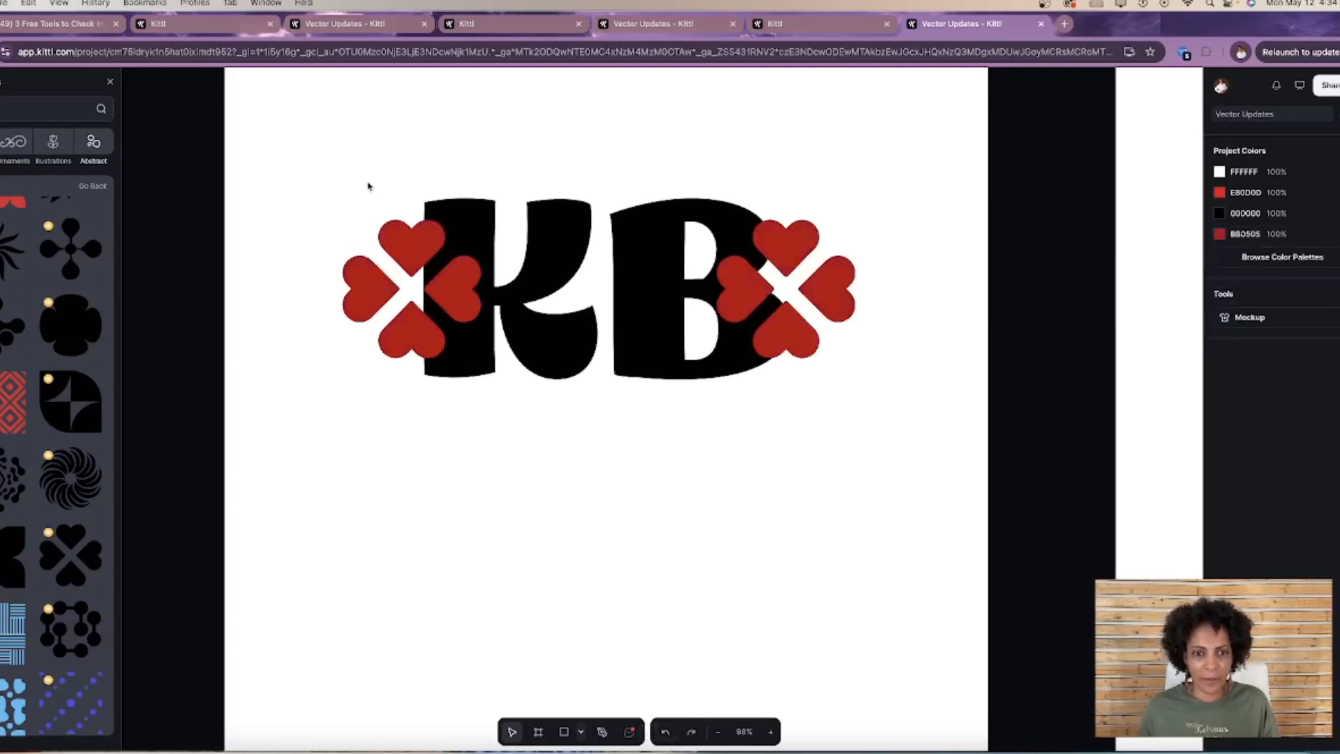
Try subtracting both heart clovers from the KB text, and undo the subtraction.
left_click_drag(342, 147, 903, 439)
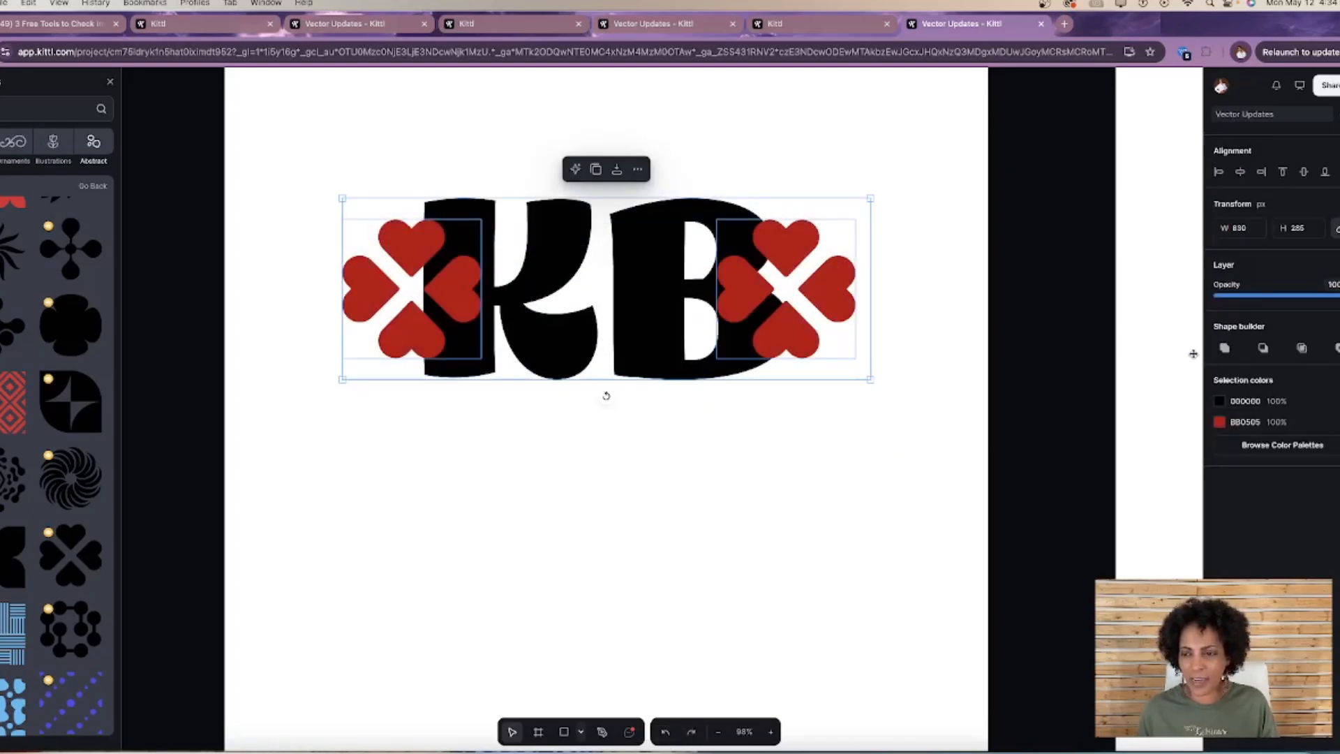
left_click(1264, 349)
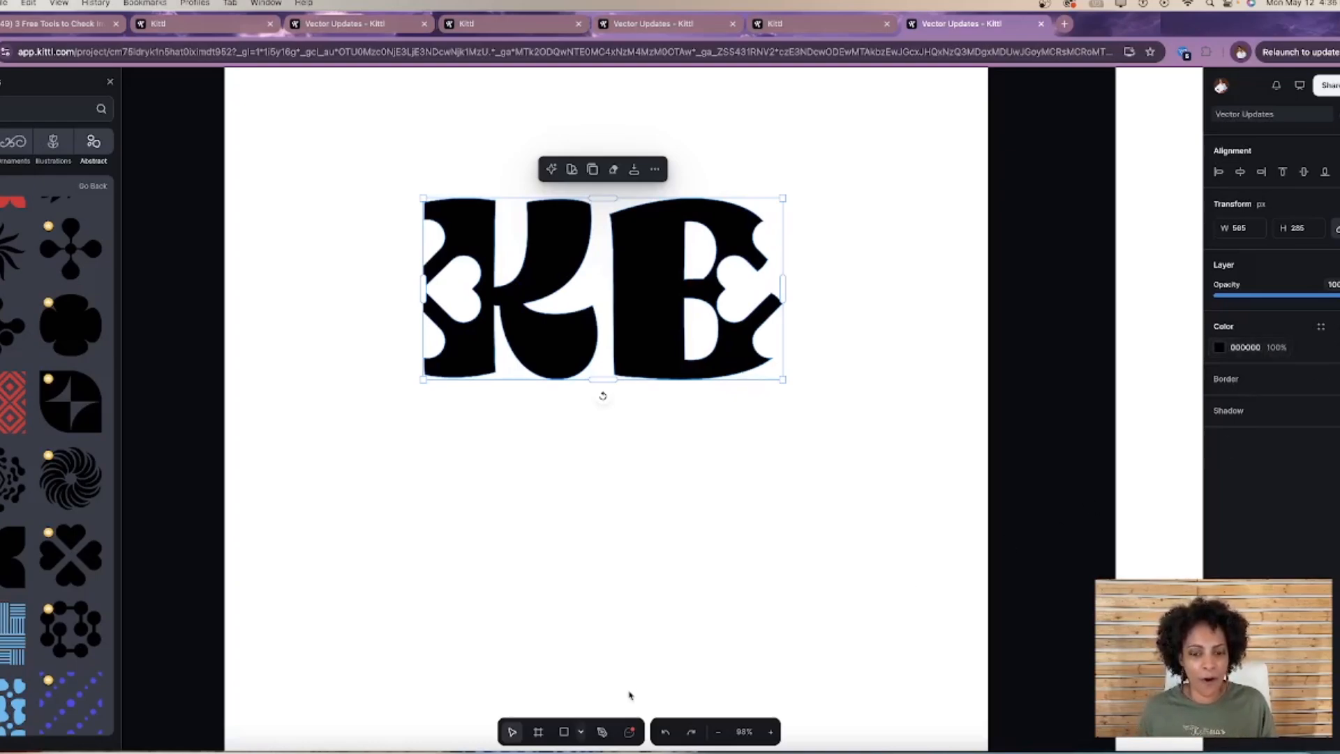
scroll(630, 695, "down", 1)
scroll(630, 696, "right", 1)
left_click(666, 732)
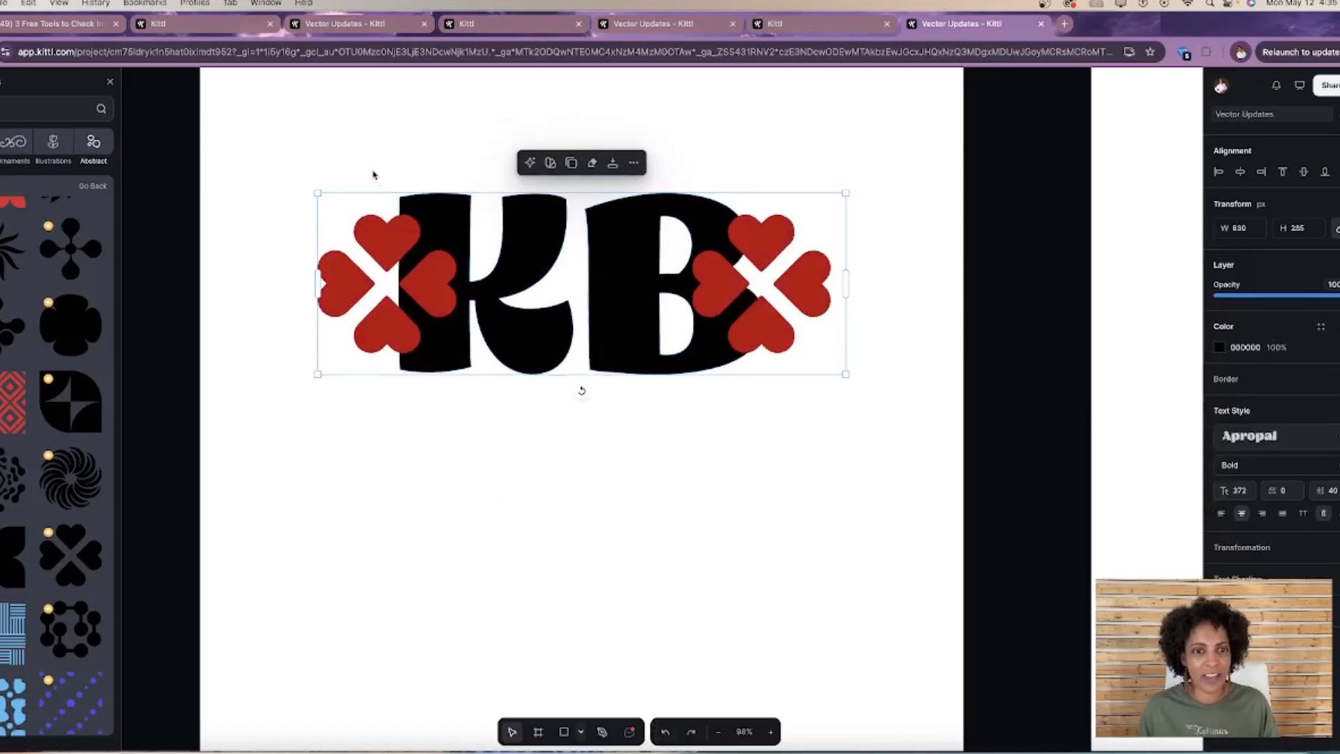
Try intersecting the KB text with both heart clovers at once.
left_click(799, 425)
left_click(509, 338)
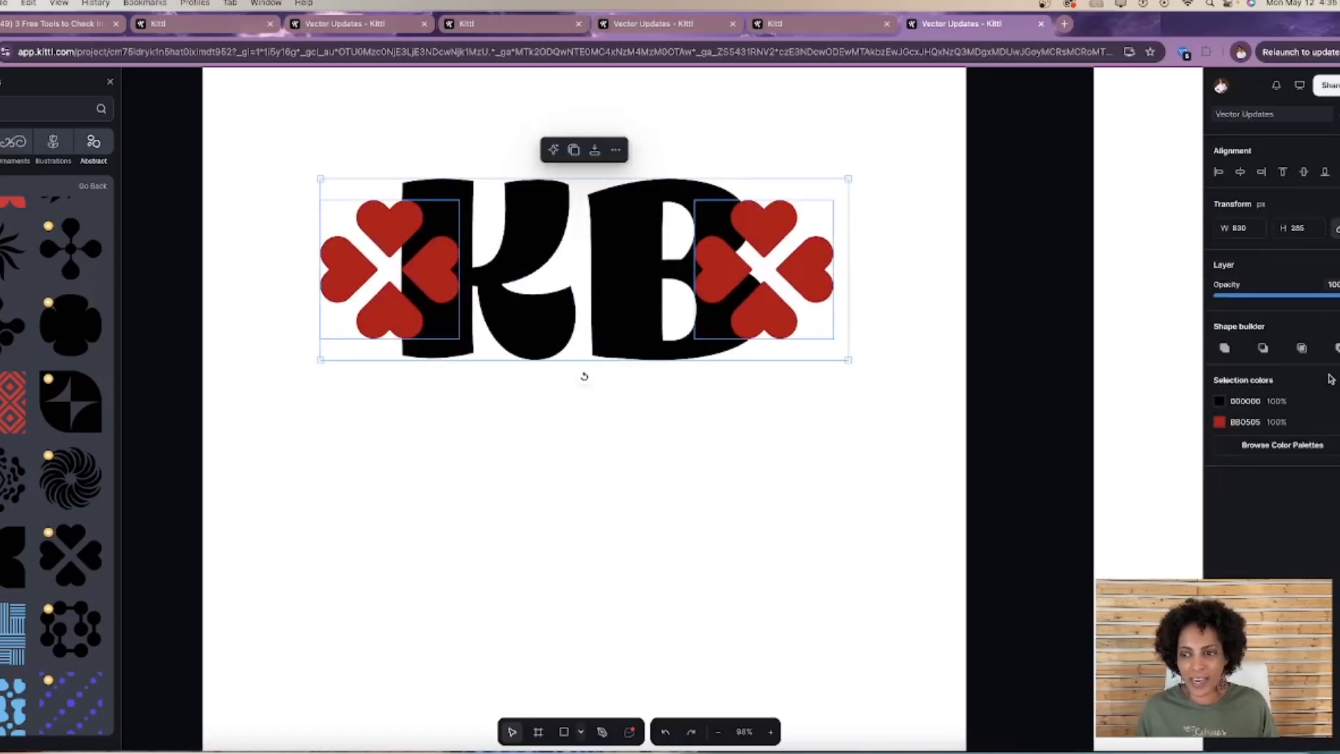
left_click(1301, 350)
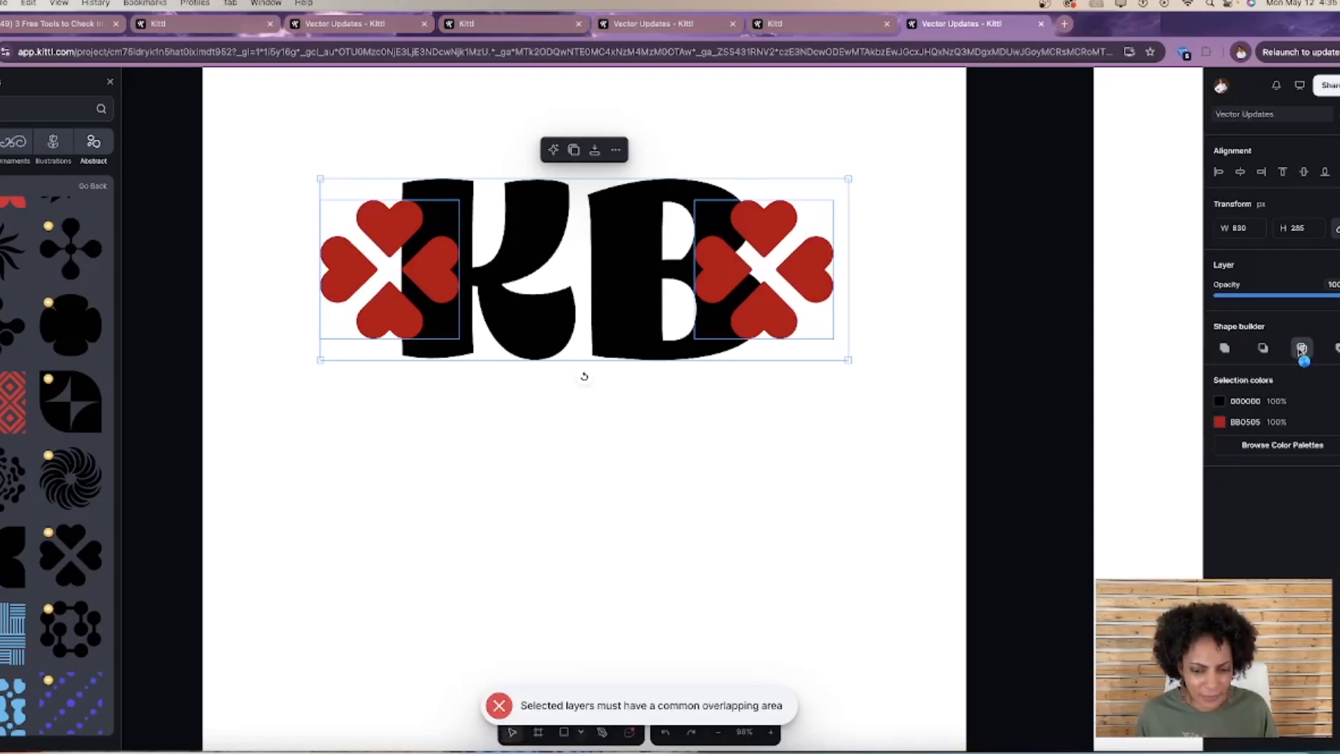
left_click(544, 372)
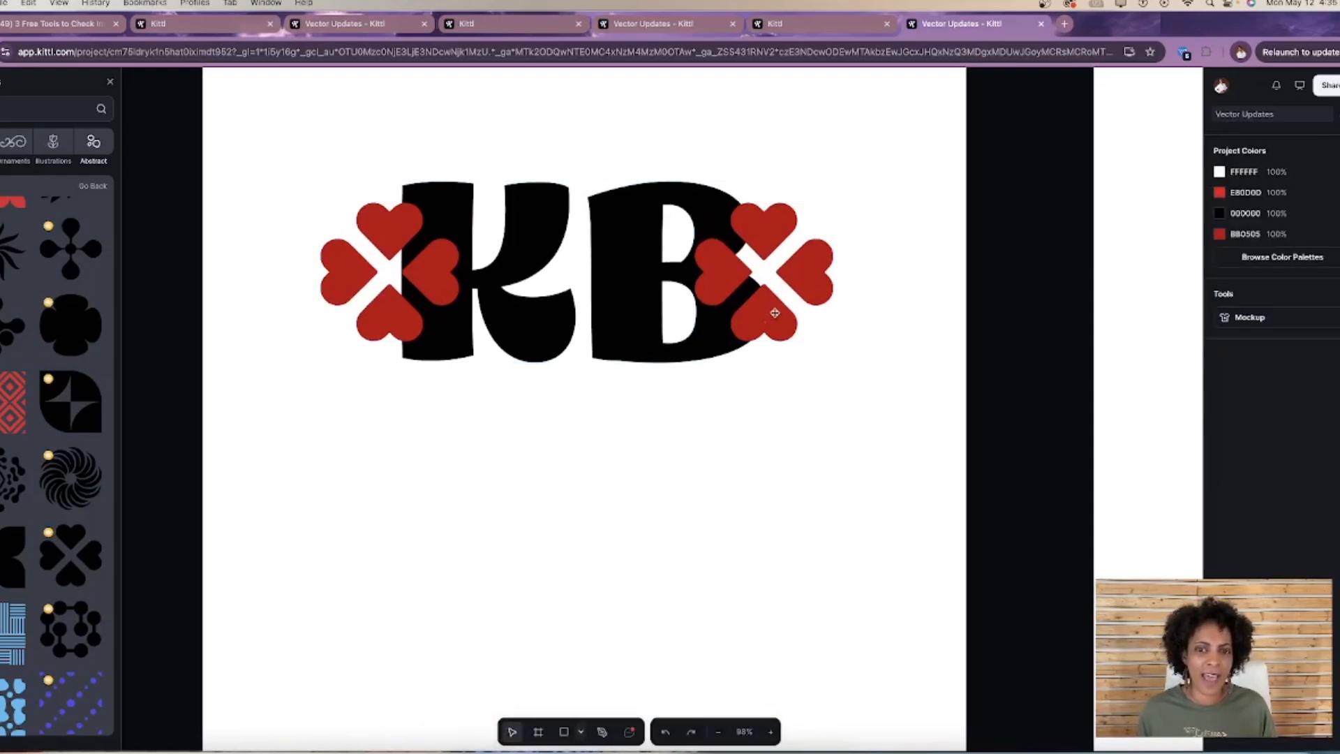
Move the clover on the B into the empty area below the lettering and shift the other one between the K and B.
scroll(775, 313, "down", 1)
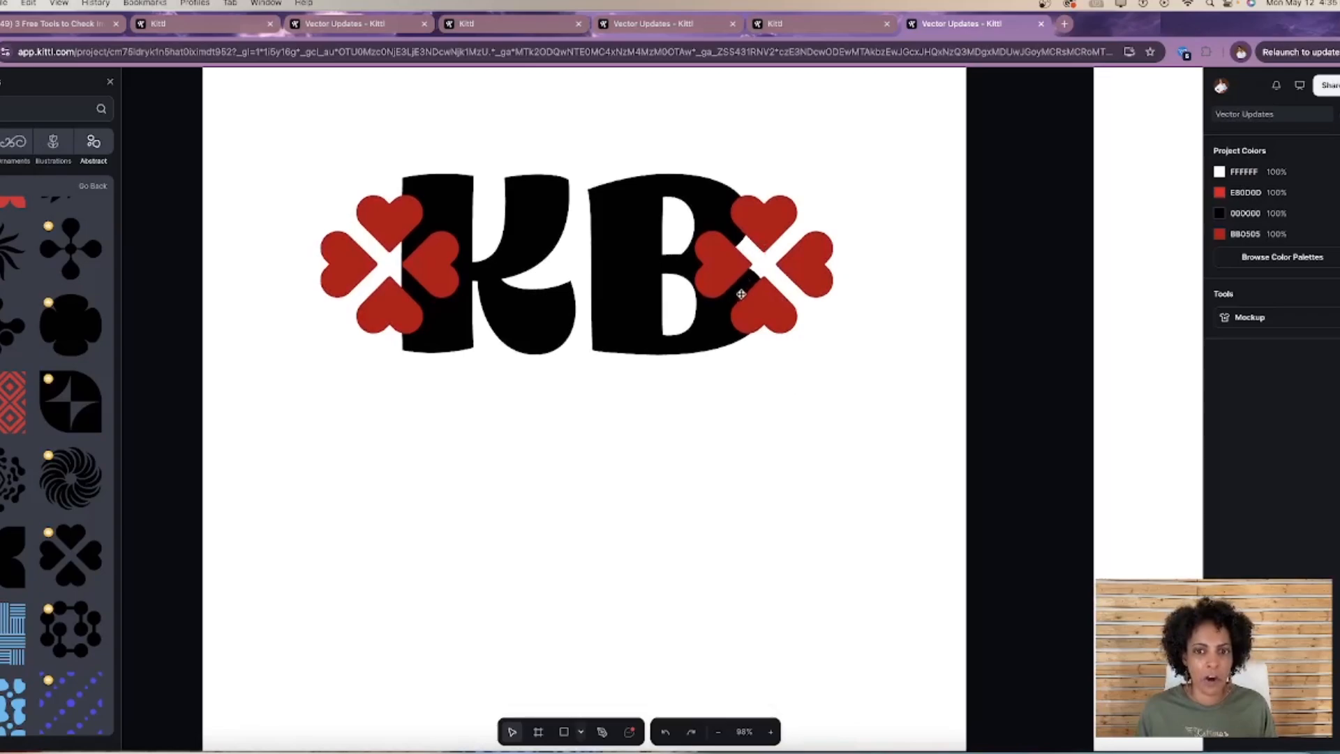
left_click_drag(696, 276, 720, 476)
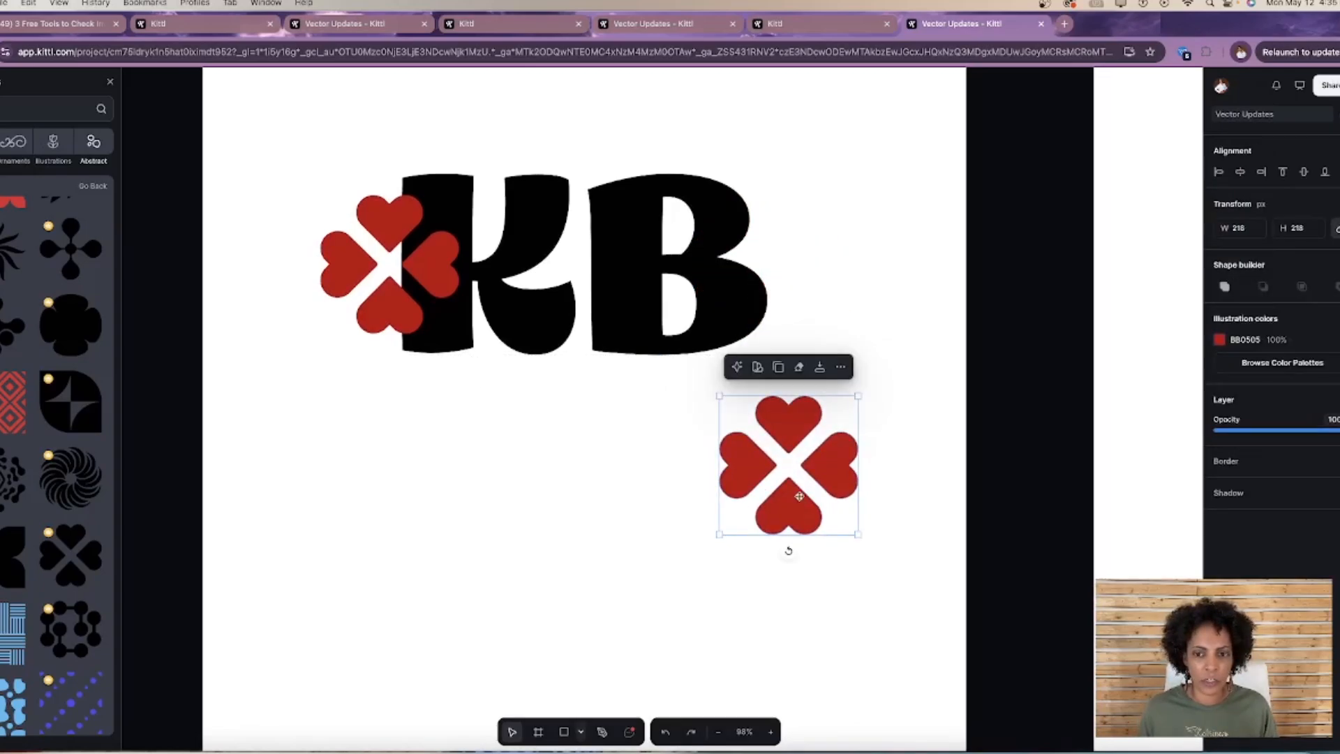
left_click_drag(799, 496, 779, 545)
scroll(779, 545, "right", 1)
left_click_drag(422, 265, 603, 258)
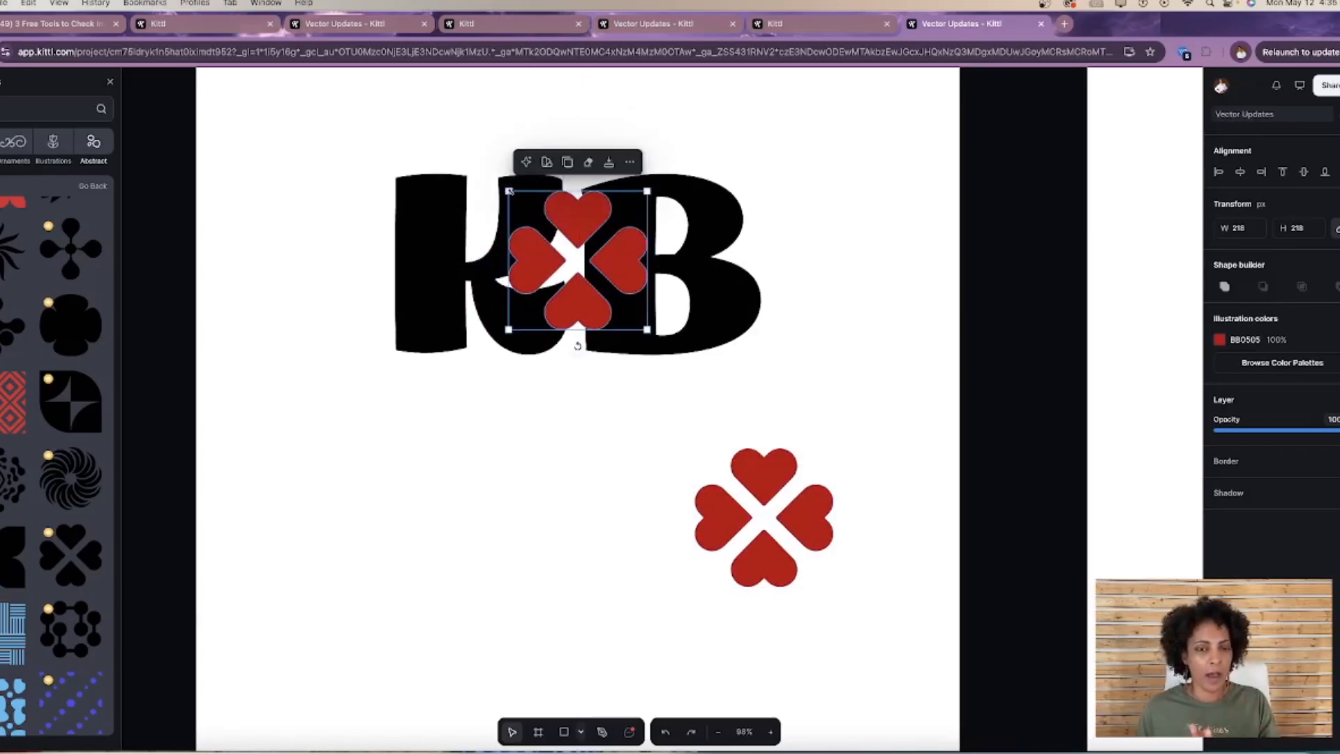
left_click_drag(509, 191, 506, 186)
Try intersecting the KB text with the clover between its letters, and undo the intersection.
left_click_drag(334, 138, 797, 373)
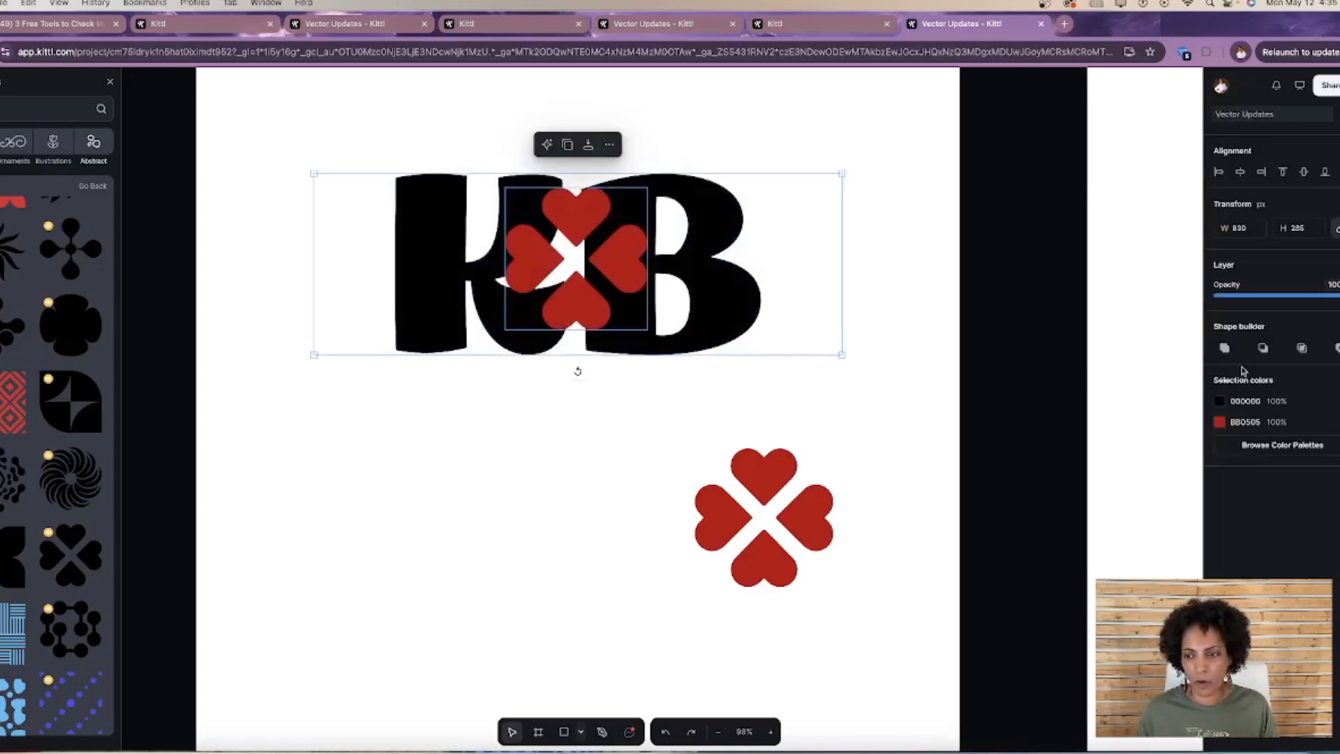
left_click(1301, 348)
left_click(793, 324)
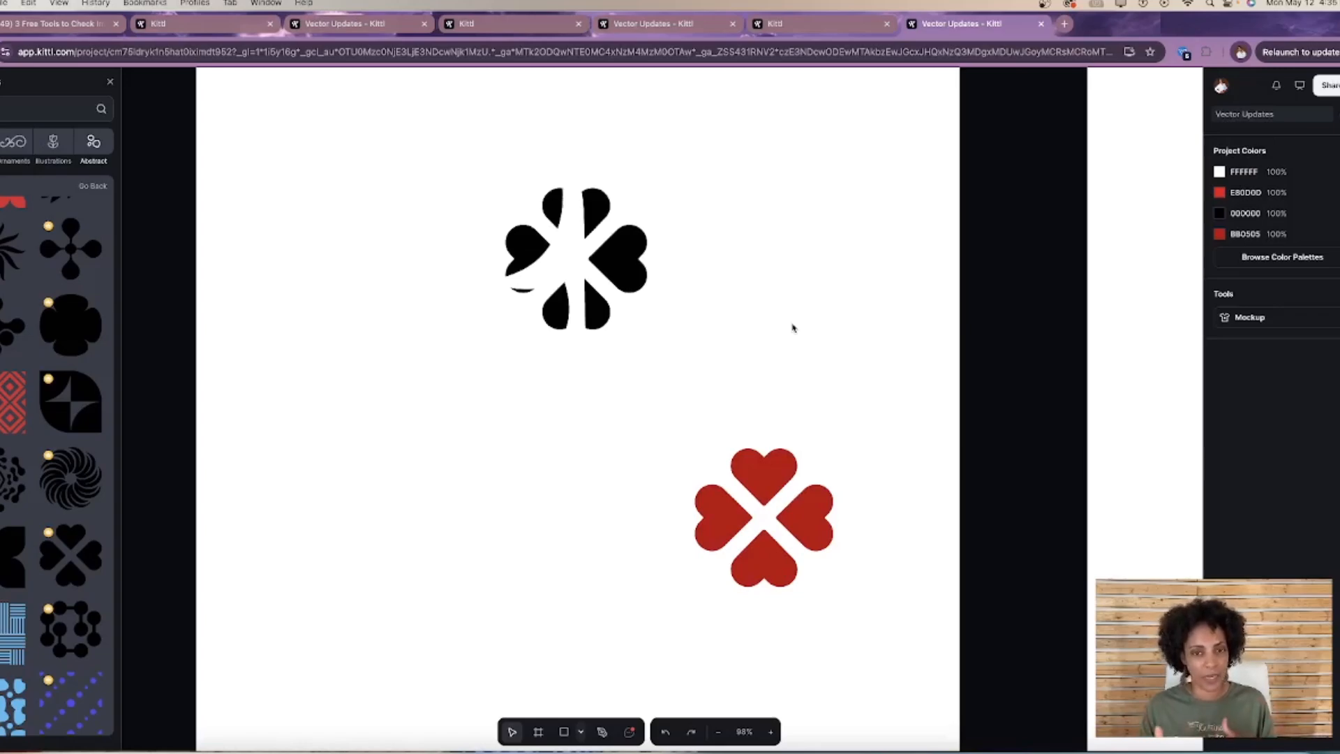
left_click(666, 733)
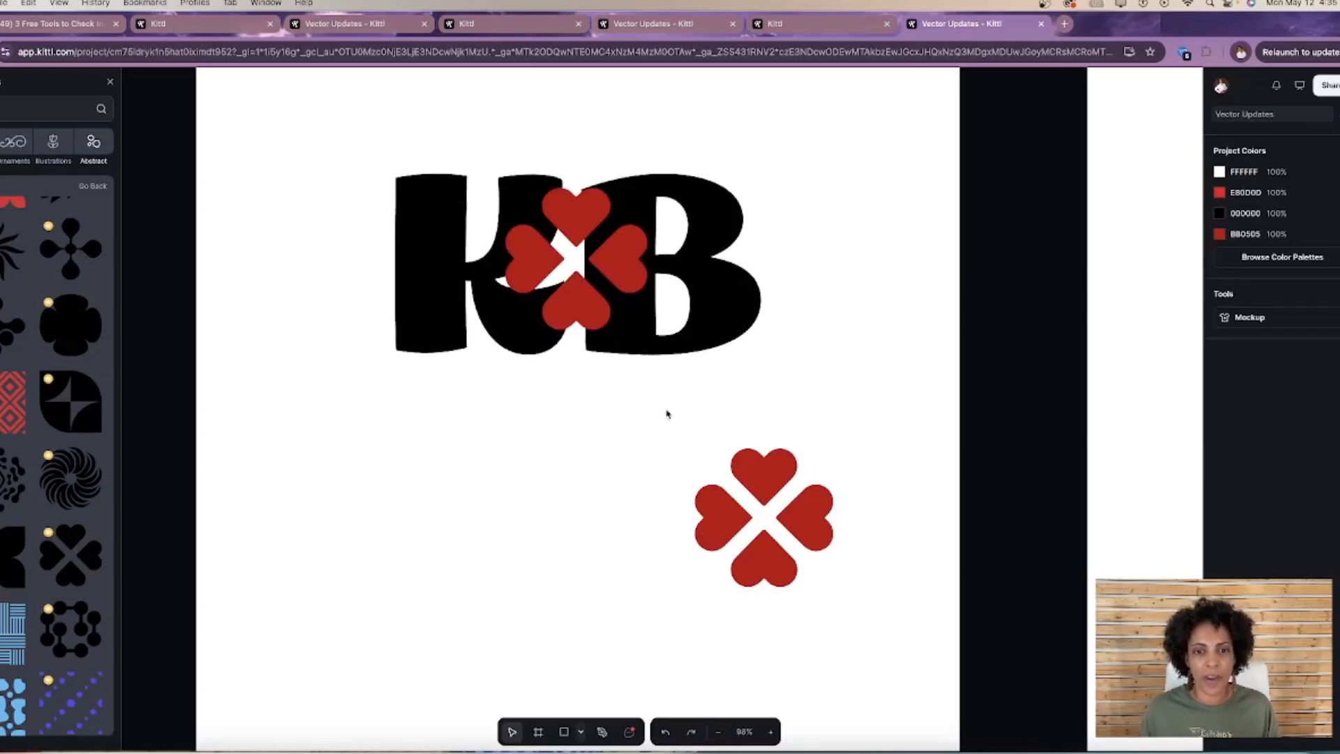
Return the clovers to the K's left edge and the B's right edge, and exclude their overlaps with the KB text.
left_click_drag(543, 269, 342, 278)
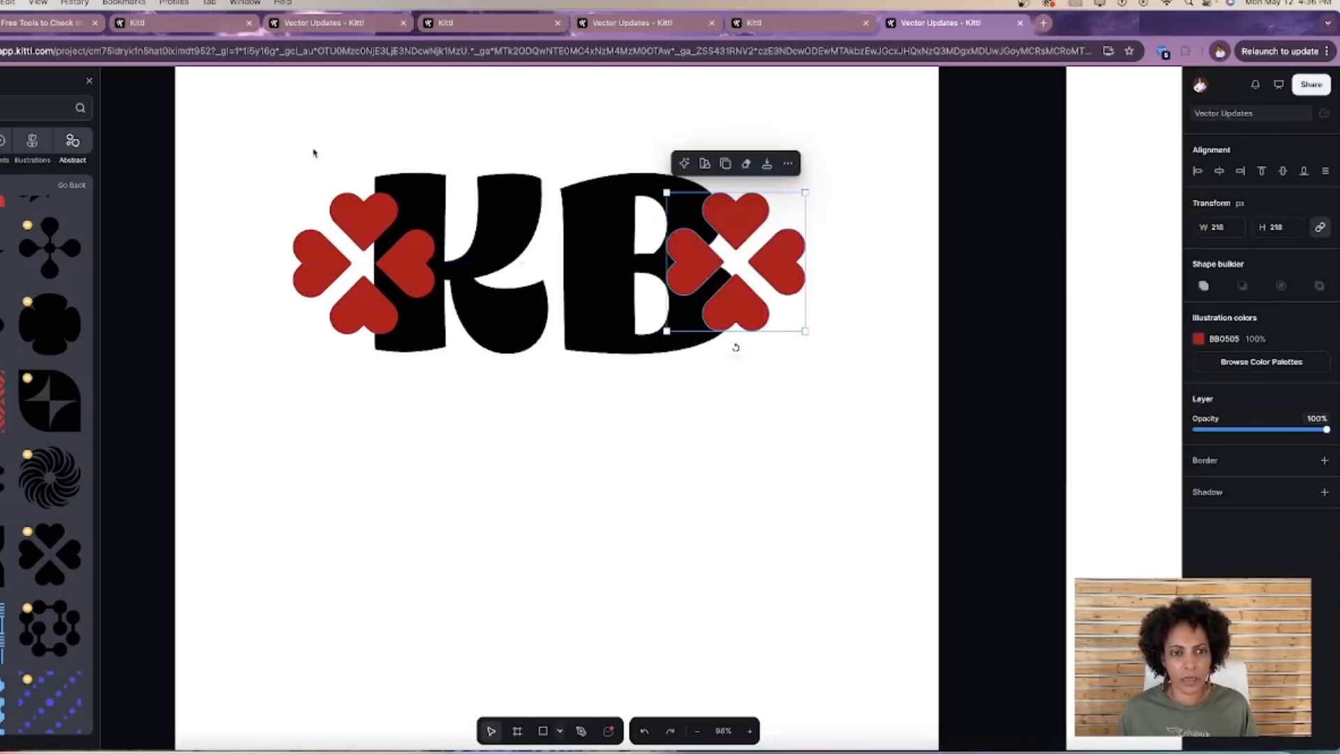
left_click_drag(333, 148, 1002, 375)
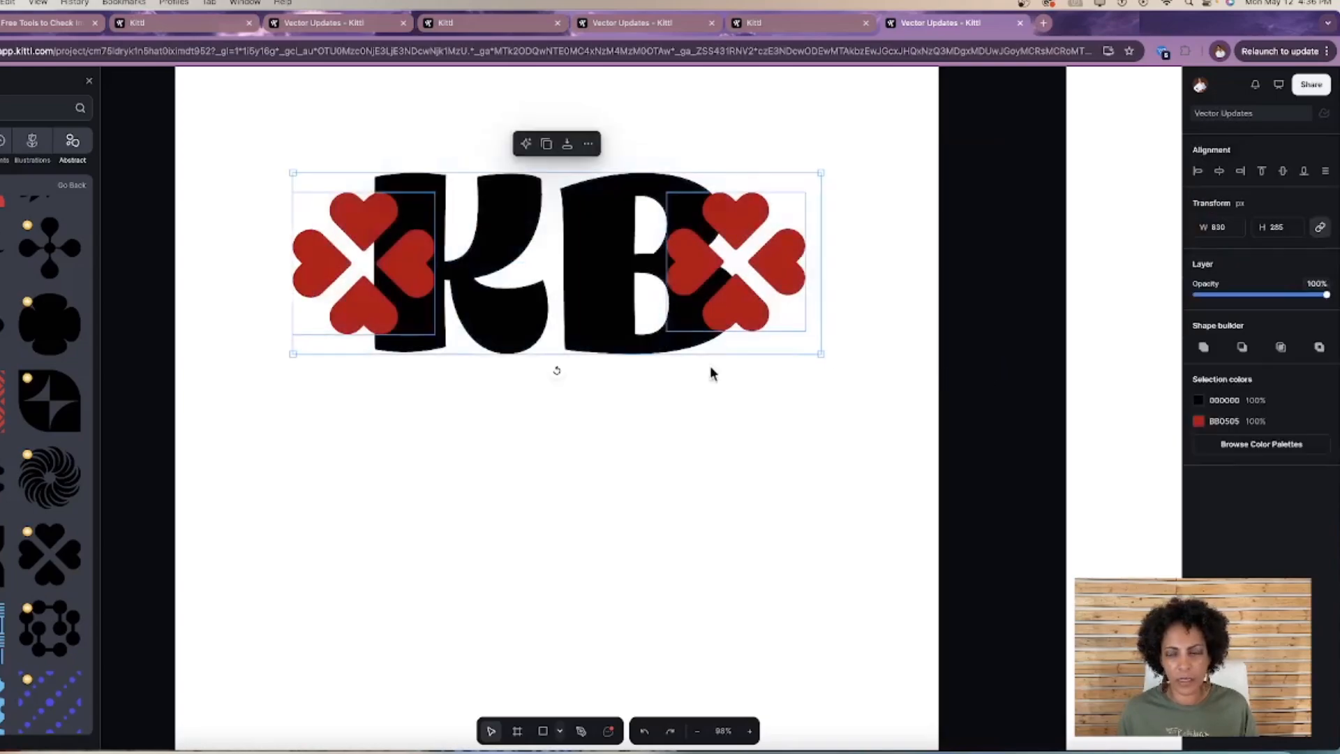
left_click(1321, 349)
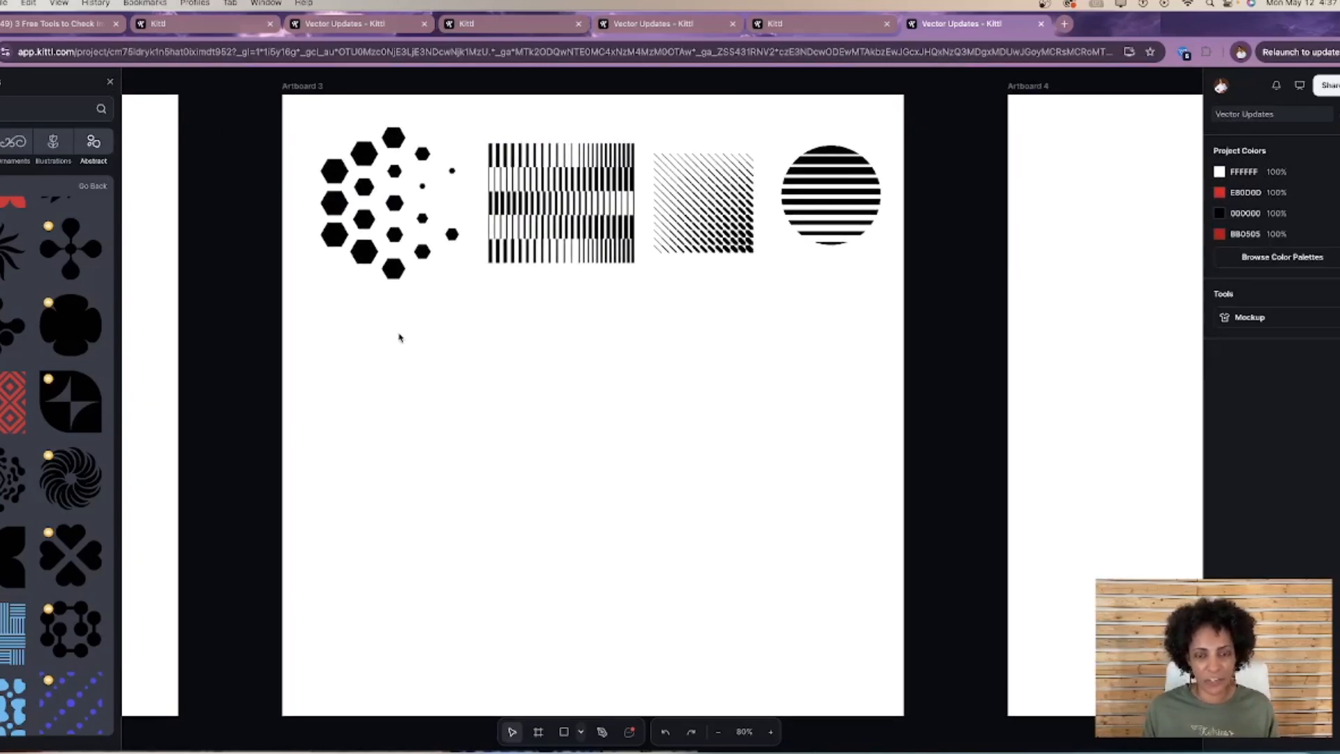
scroll(240, 328, "down", 1)
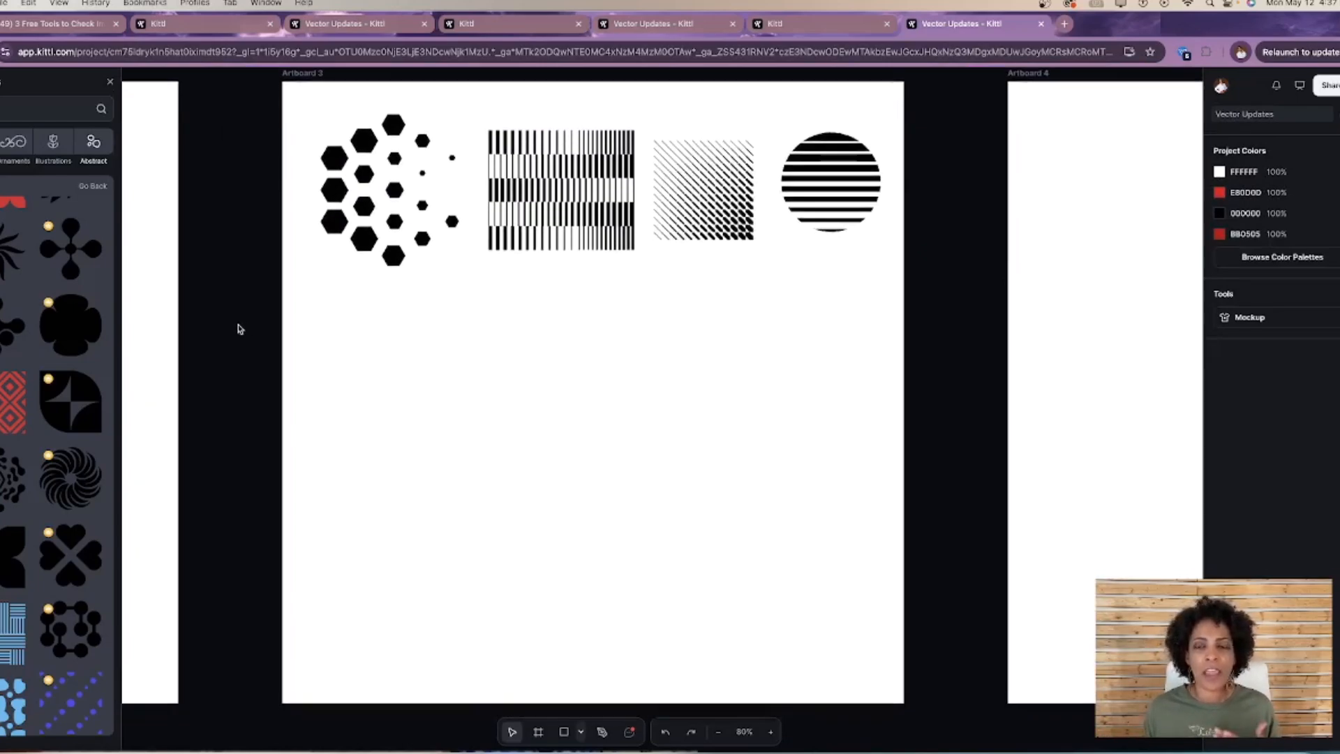
scroll(239, 329, "down", 1)
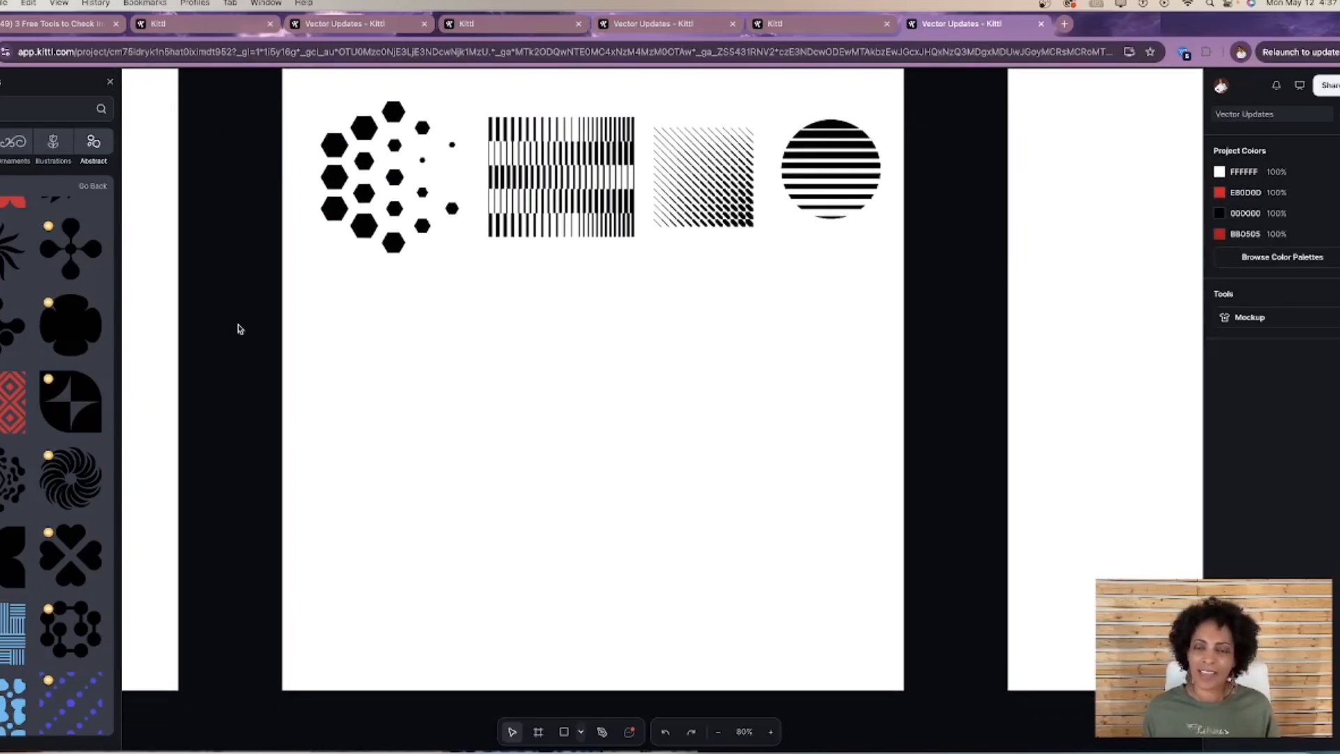
scroll(239, 328, "up", 2)
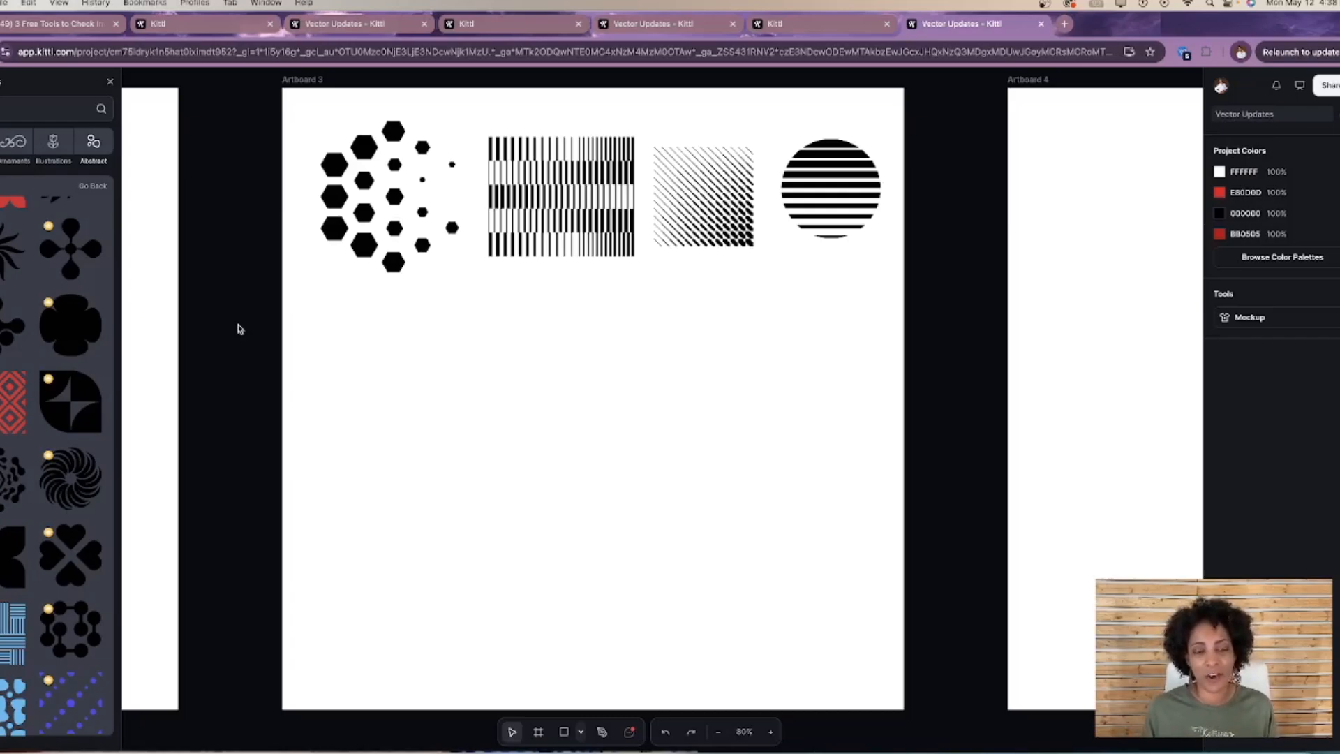
scroll(55, 465, "down", 1)
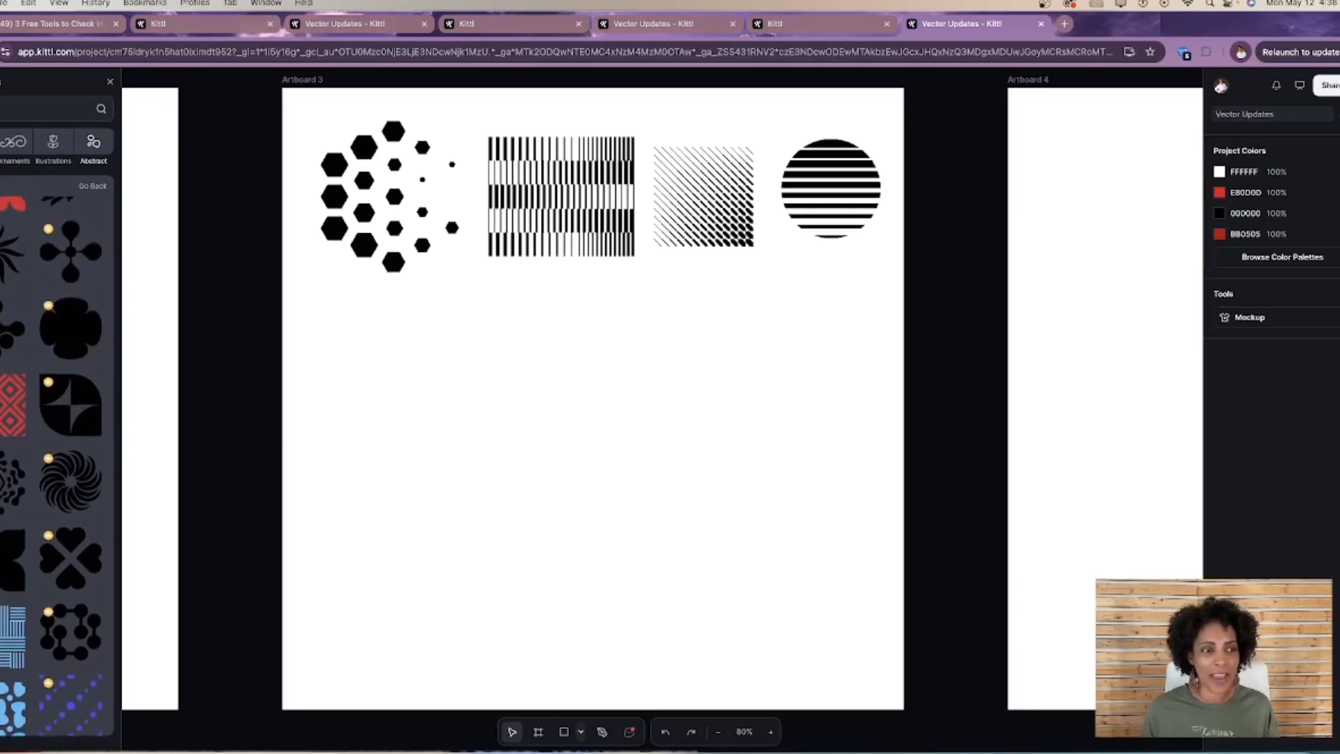
Add a headline text to Artboard 3, replace its placeholder with LOVE, and enlarge it to about 145 px high.
key("t")
key("t")
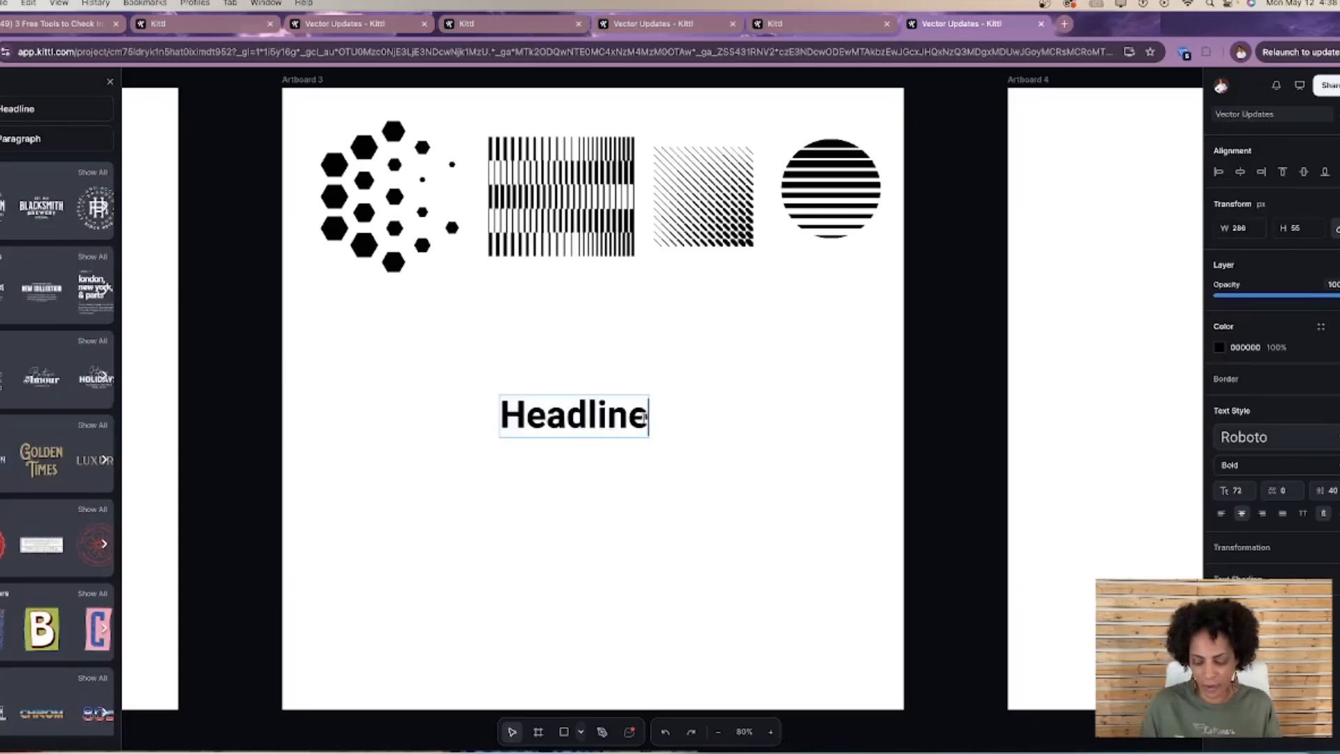
key("BackSpace")
key("BackSpace")
key("BackSpace")
key("BackSpace")
key("BackSpace")
key("BackSpace")
key("BackSpace")
key("BackSpace")
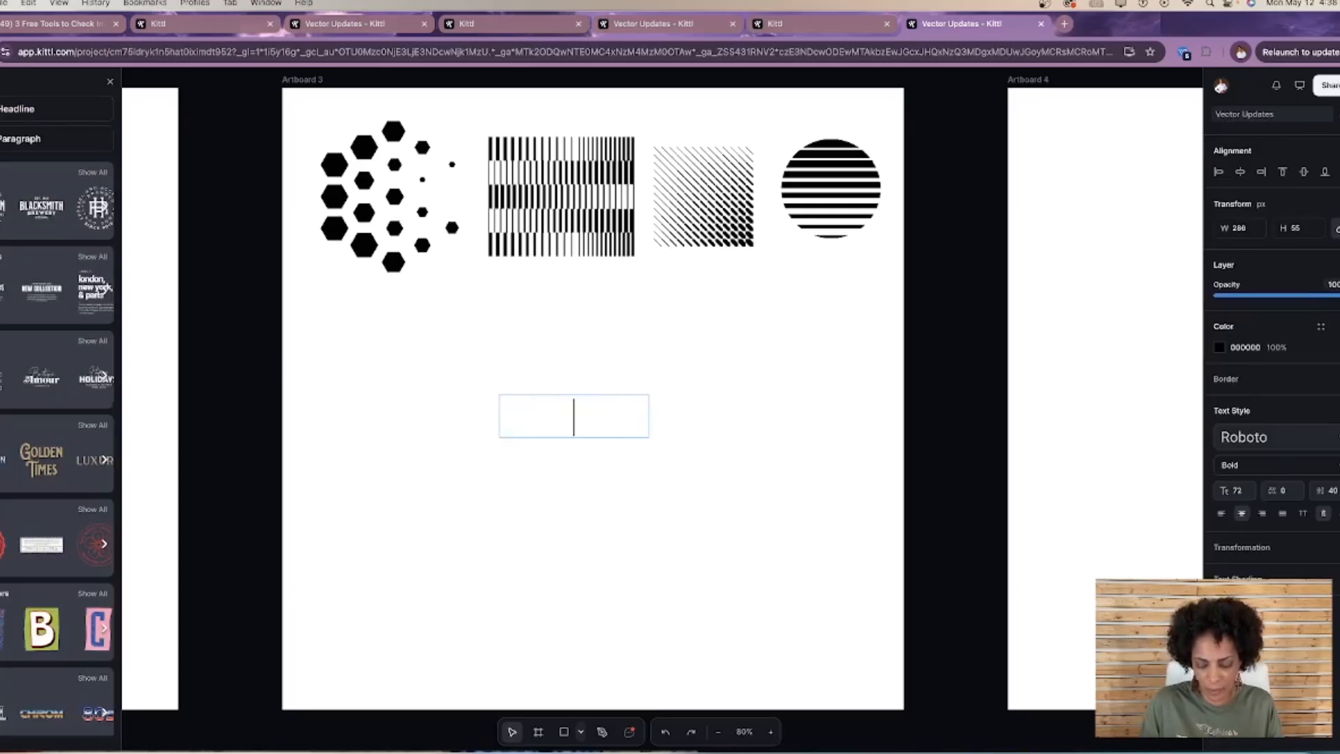
type("LOVE")
key("Escape")
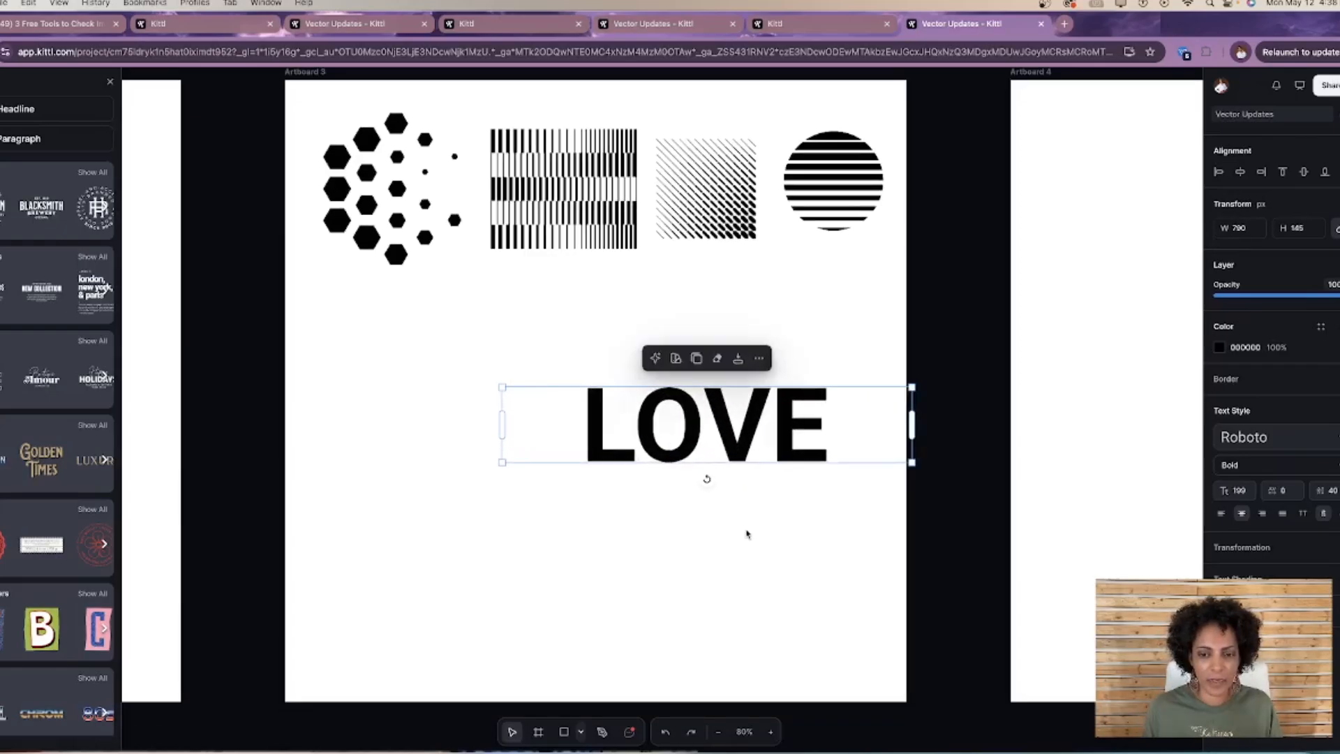
Center the LOVE text beneath the pattern samples on Artboard 3 and color it red E71212.
left_click(747, 532)
left_click_drag(744, 436, 615, 414)
scroll(615, 415, "up", 1)
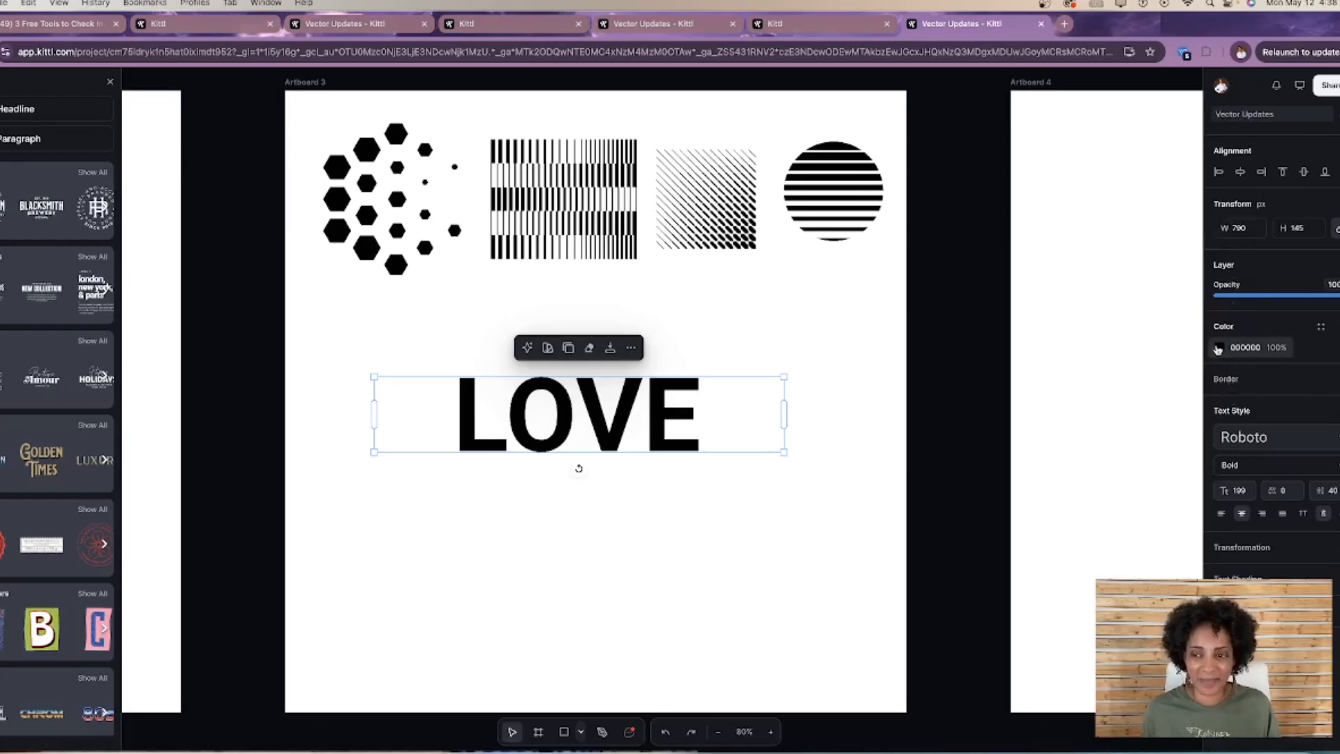
left_click(1218, 349)
left_click(1187, 390)
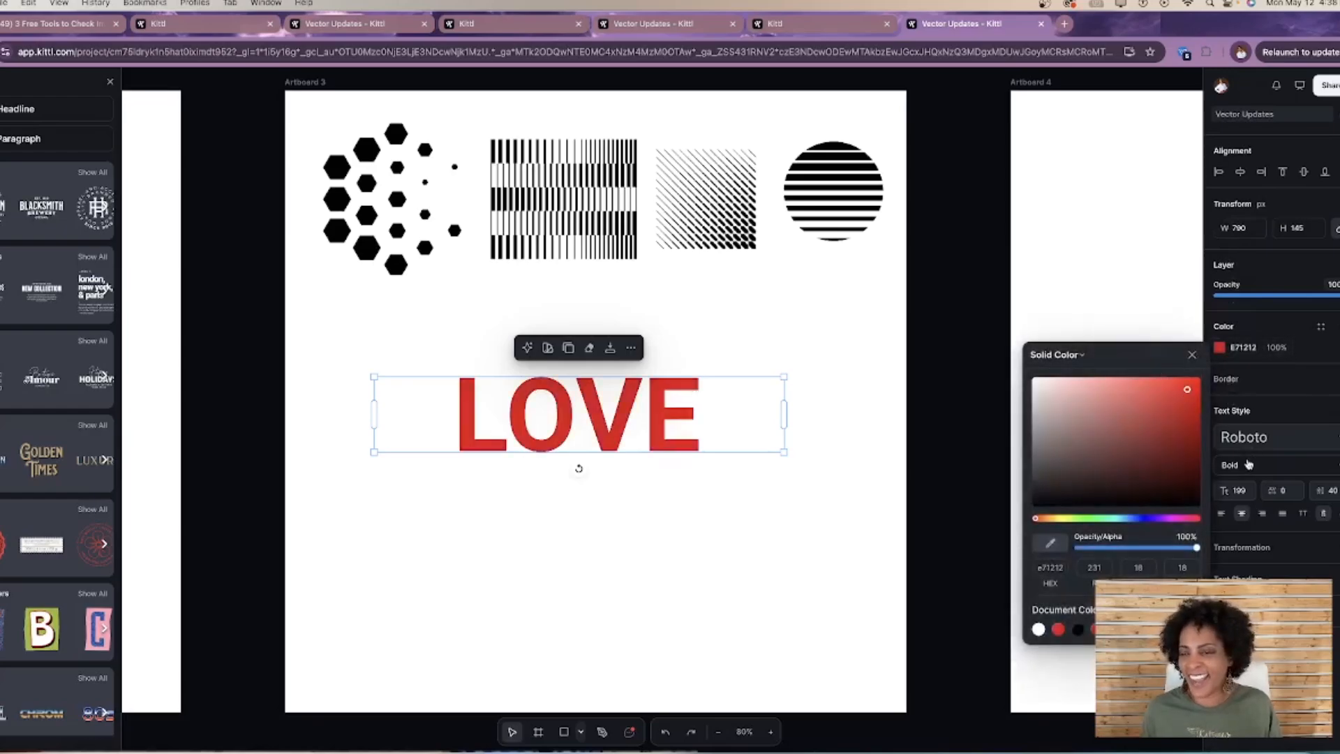
Set the LOVE text in the Agbalumo font and enlarge it to about 322 px high.
left_click(1246, 437)
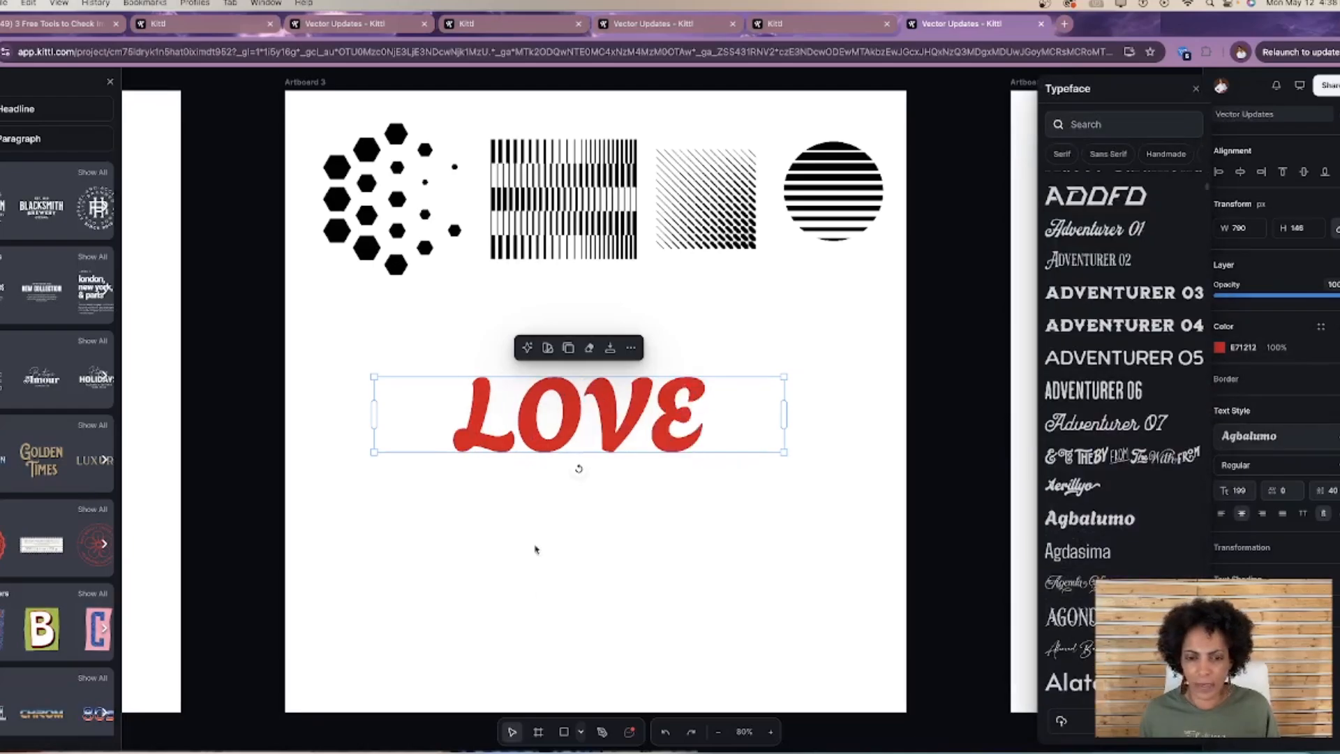
scroll(724, 422, "down", 1)
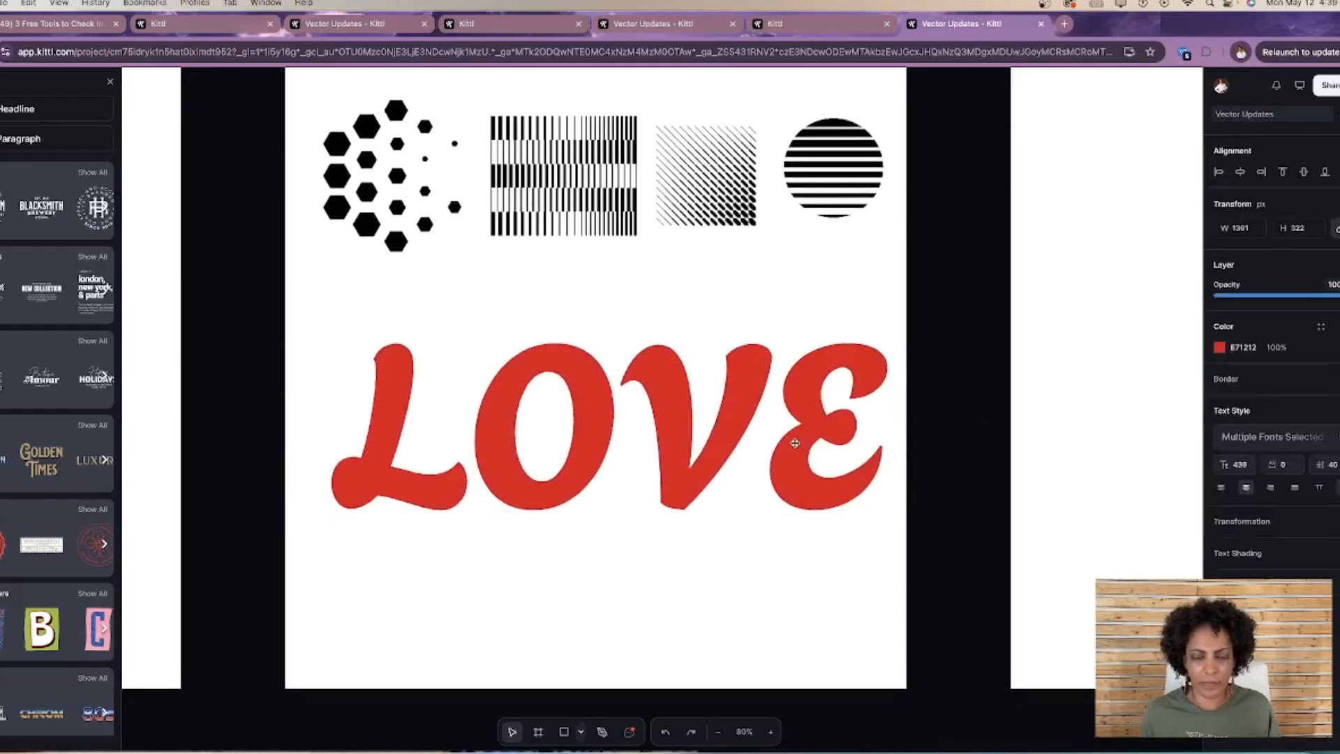
left_click(775, 428)
scroll(770, 422, "up", 2)
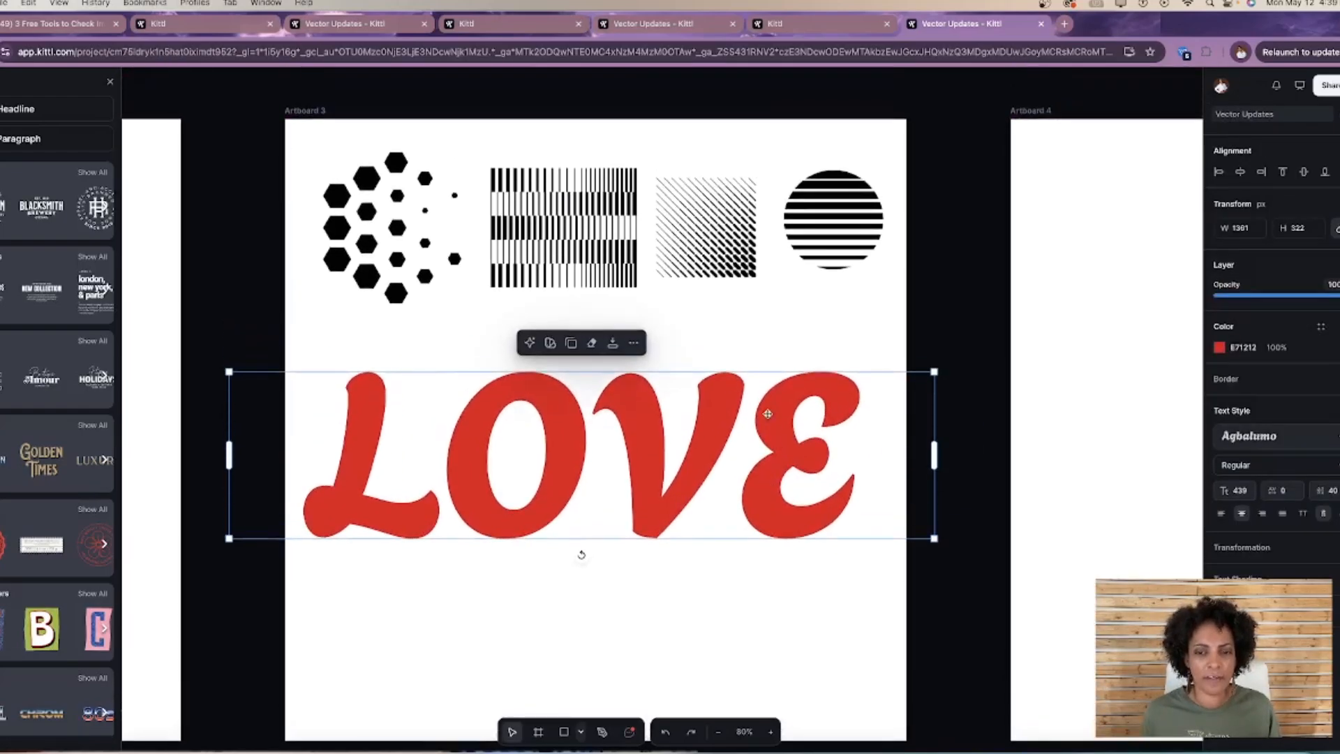
Convert the LOVE text to outlines and open the V's anchor points for editing.
right_click(724, 434)
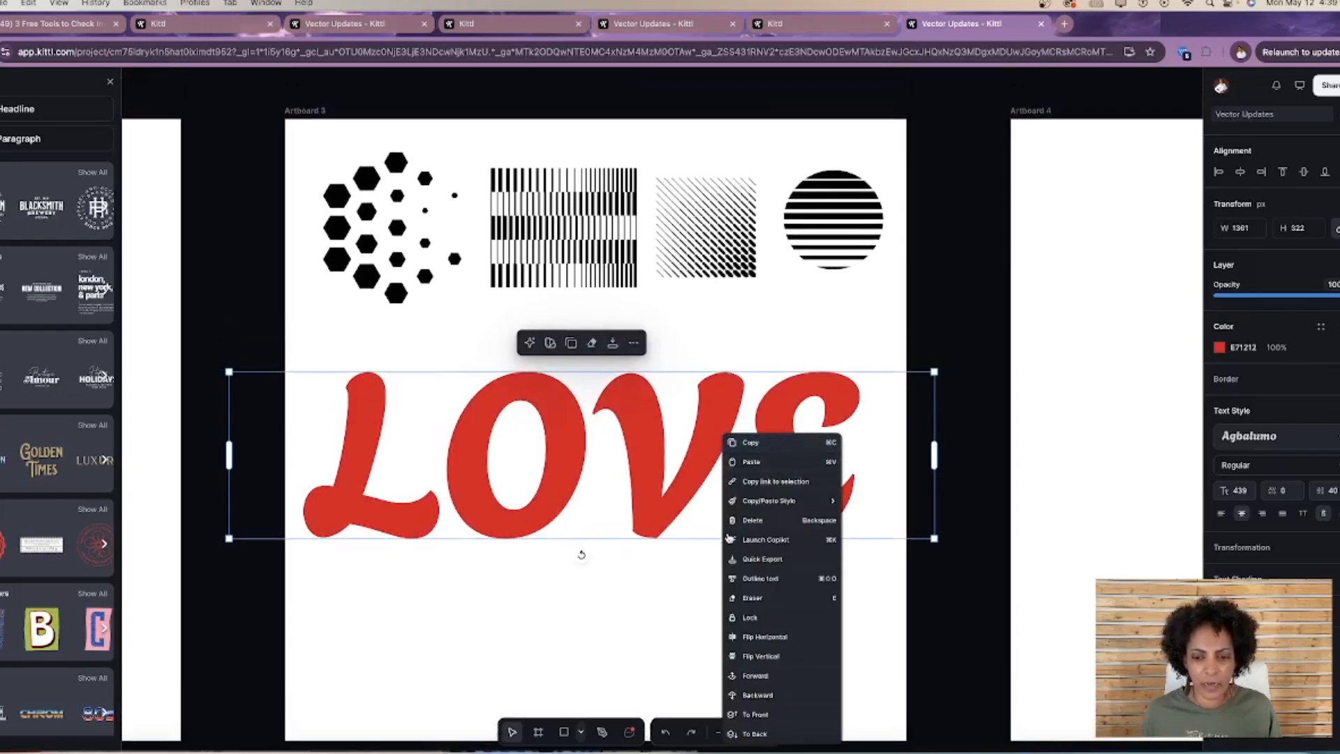
left_click(761, 587)
left_click(729, 592)
left_click(679, 480)
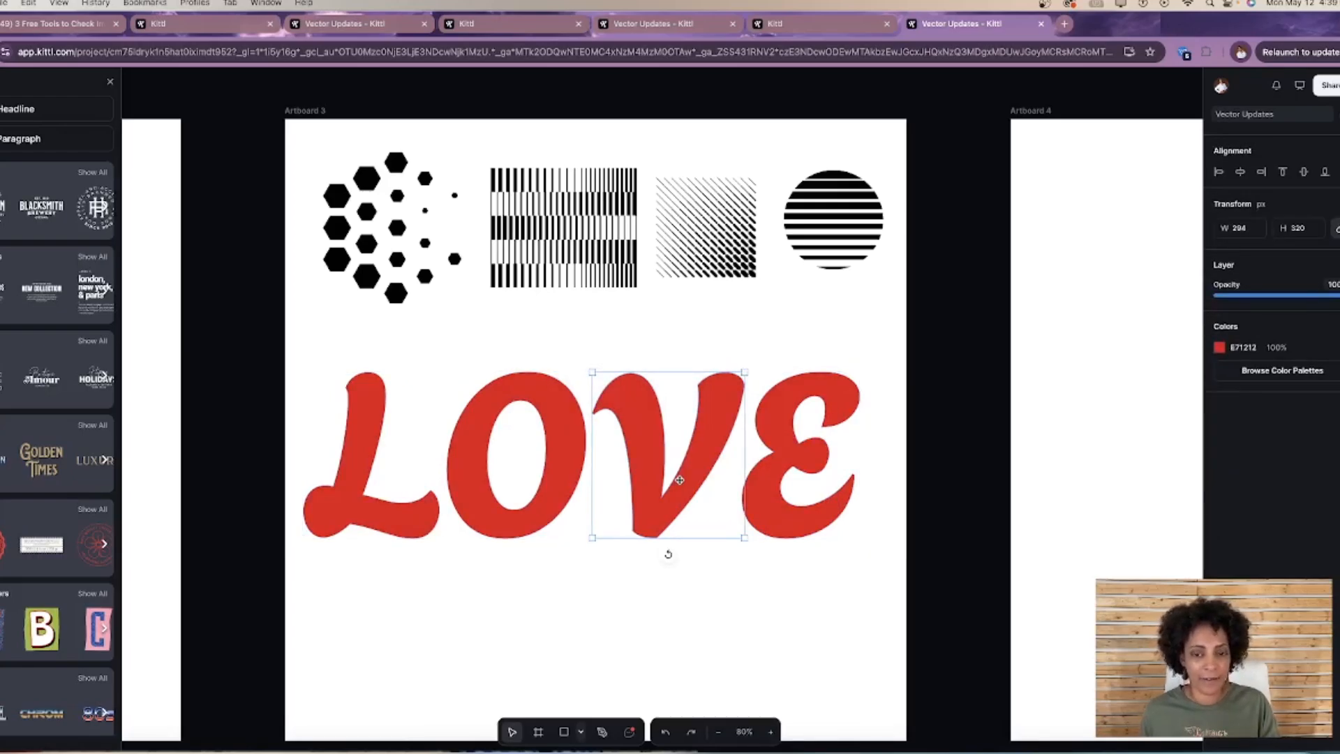
double_click(680, 480)
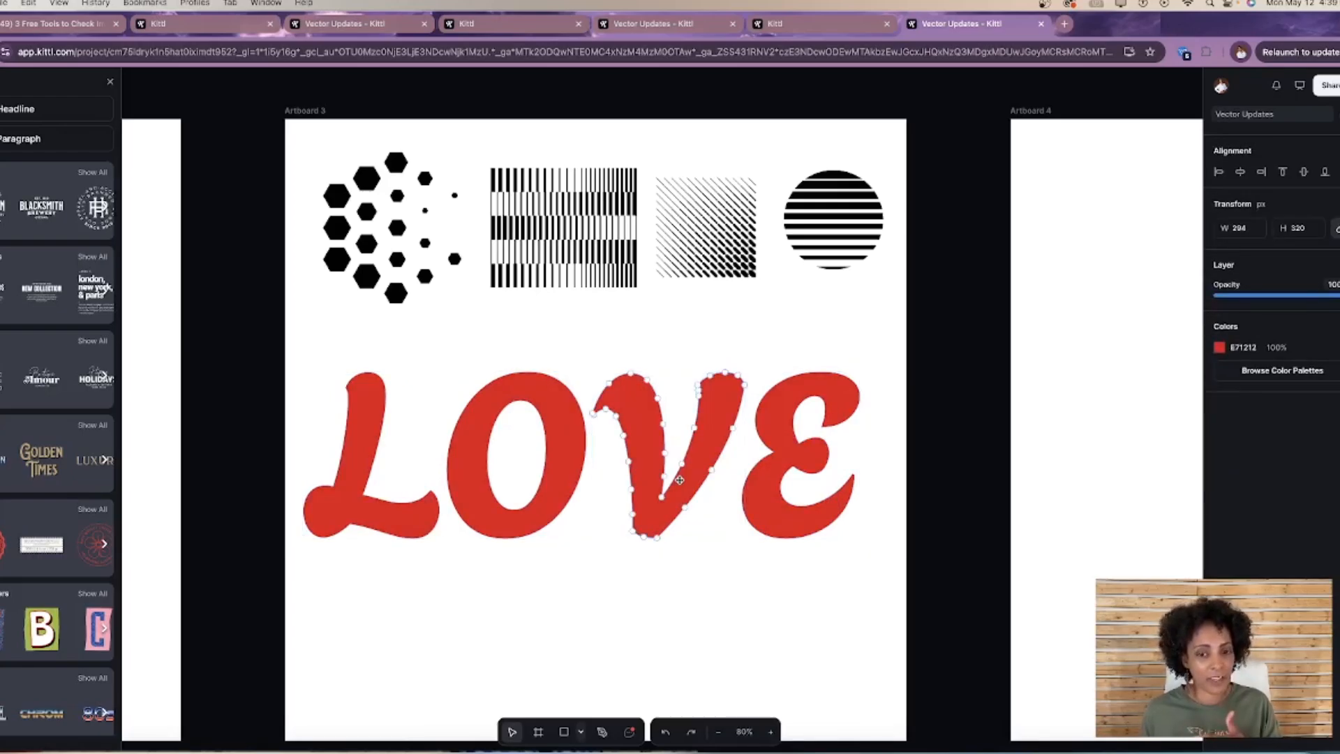
Extend the tip of the E's lower stroke outward and upward, and round off its end by adjusting the points.
left_click(794, 525)
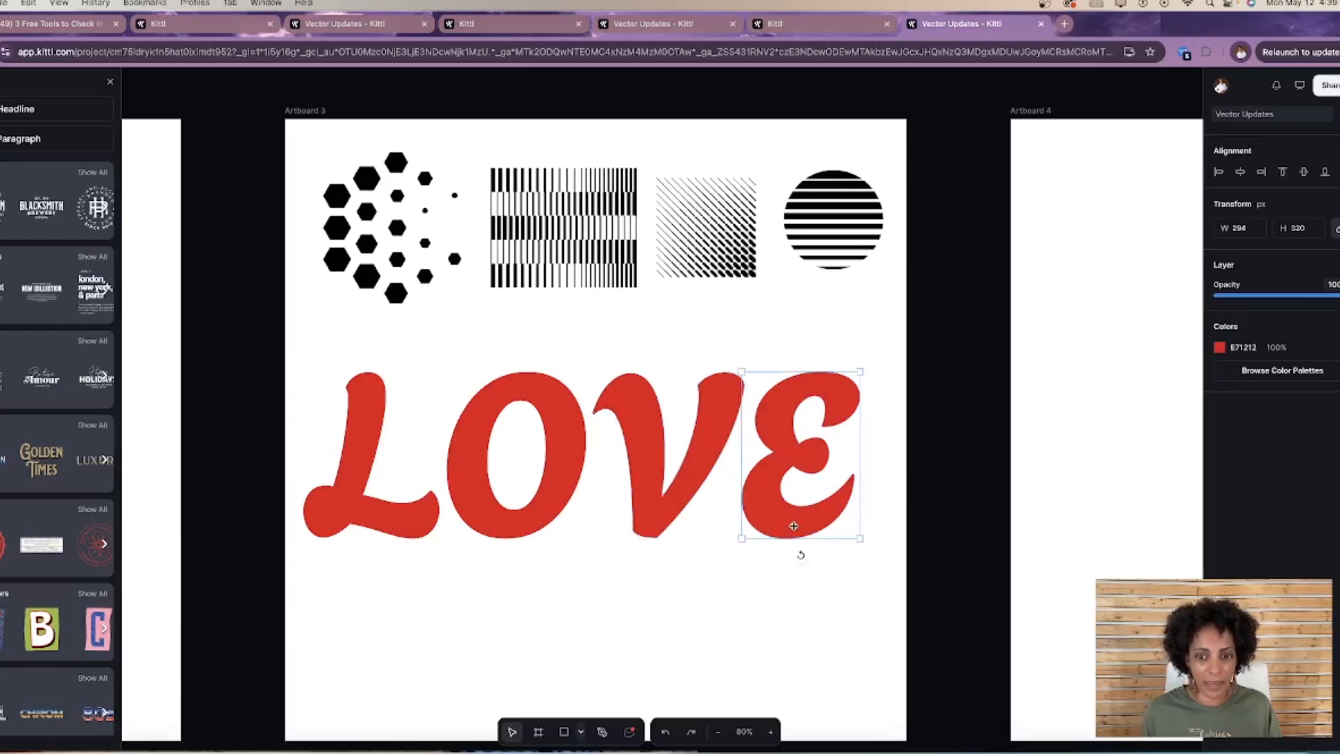
double_click(794, 526)
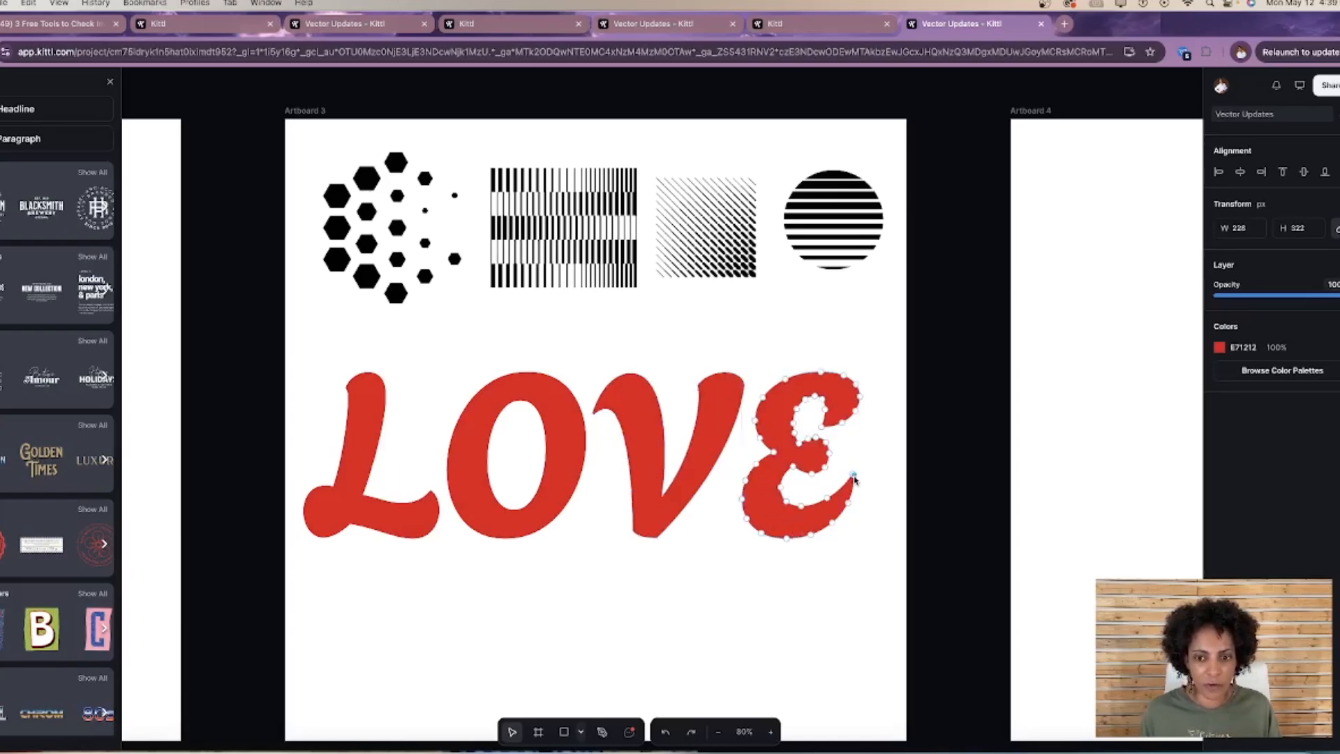
left_click_drag(854, 476, 893, 424)
mouse_move(853, 475)
left_mouse_down()
mouse_move(846, 465)
mouse_move(856, 516)
mouse_move(836, 527)
mouse_move(842, 481)
left_mouse_up()
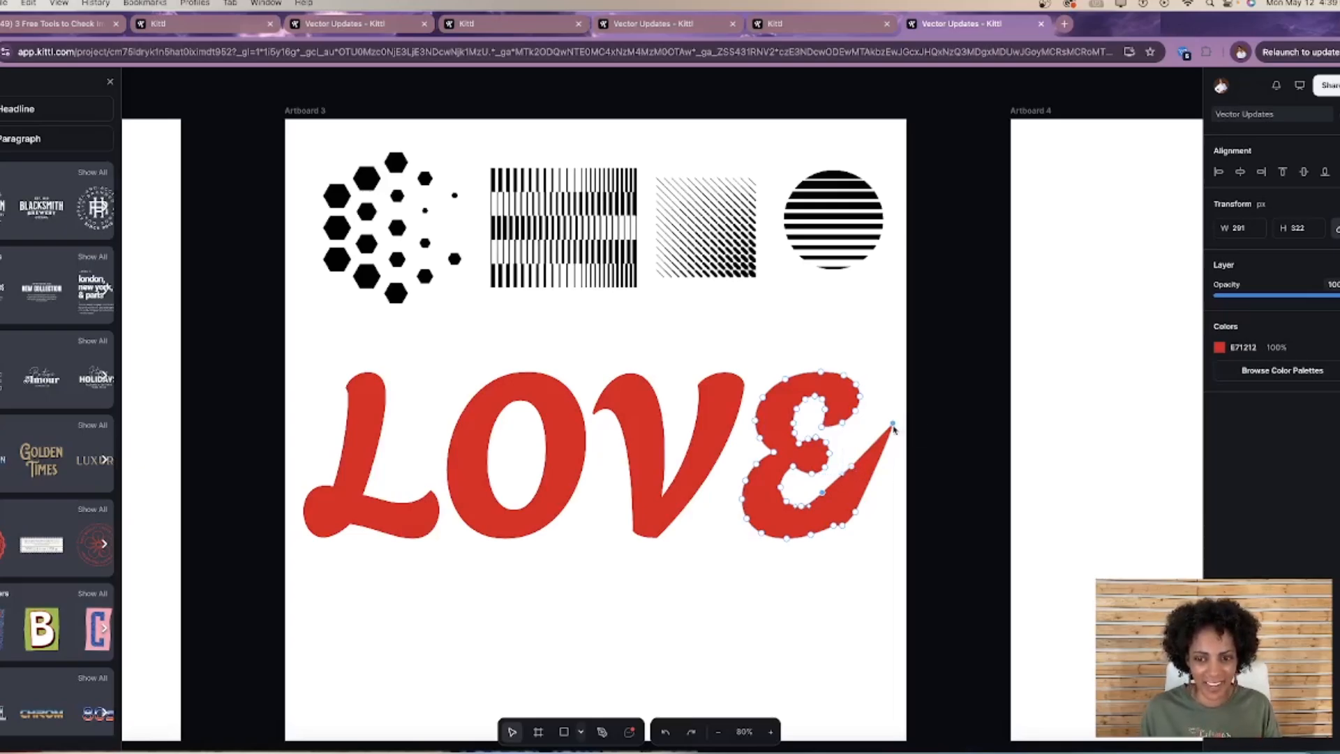
left_click_drag(893, 427, 894, 432)
left_click_drag(876, 466, 890, 435)
left_click(808, 607)
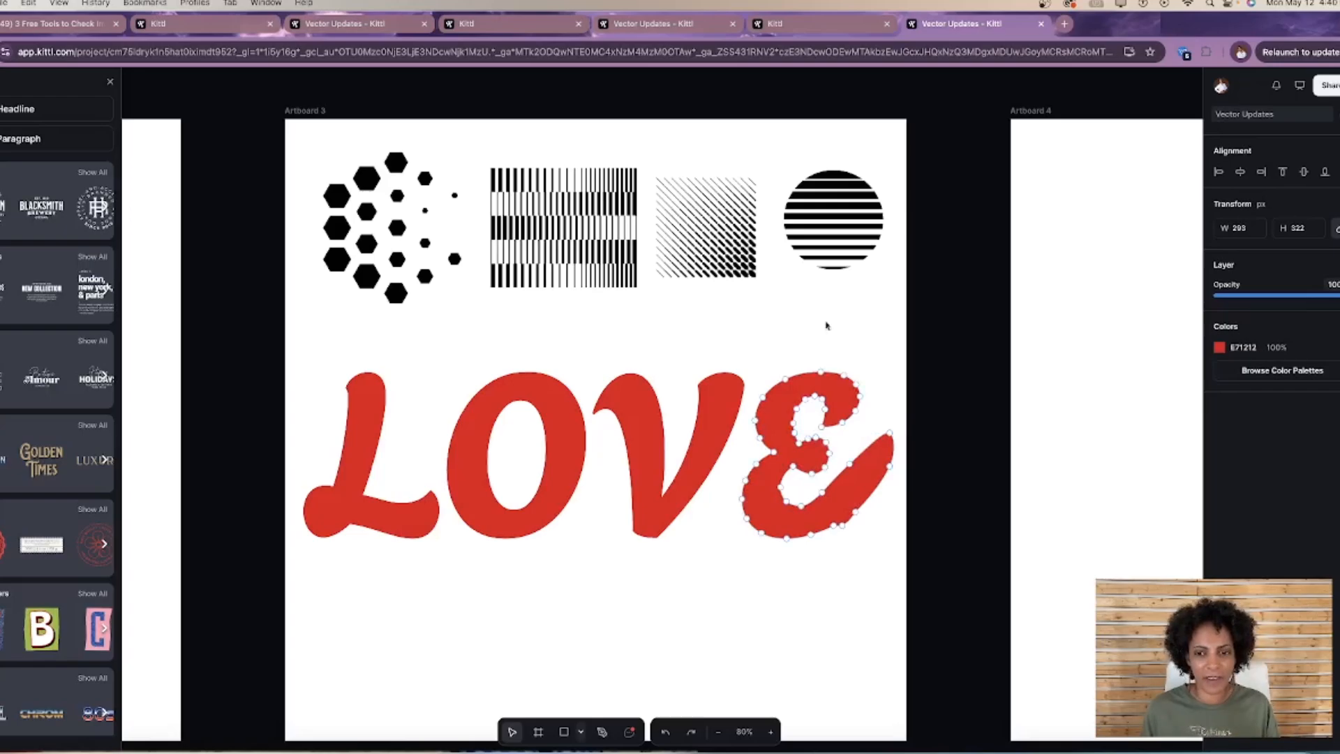
Move the striped circle over the O behind the lettering, enlarged to about 327 px and tilted slightly.
left_click(833, 229)
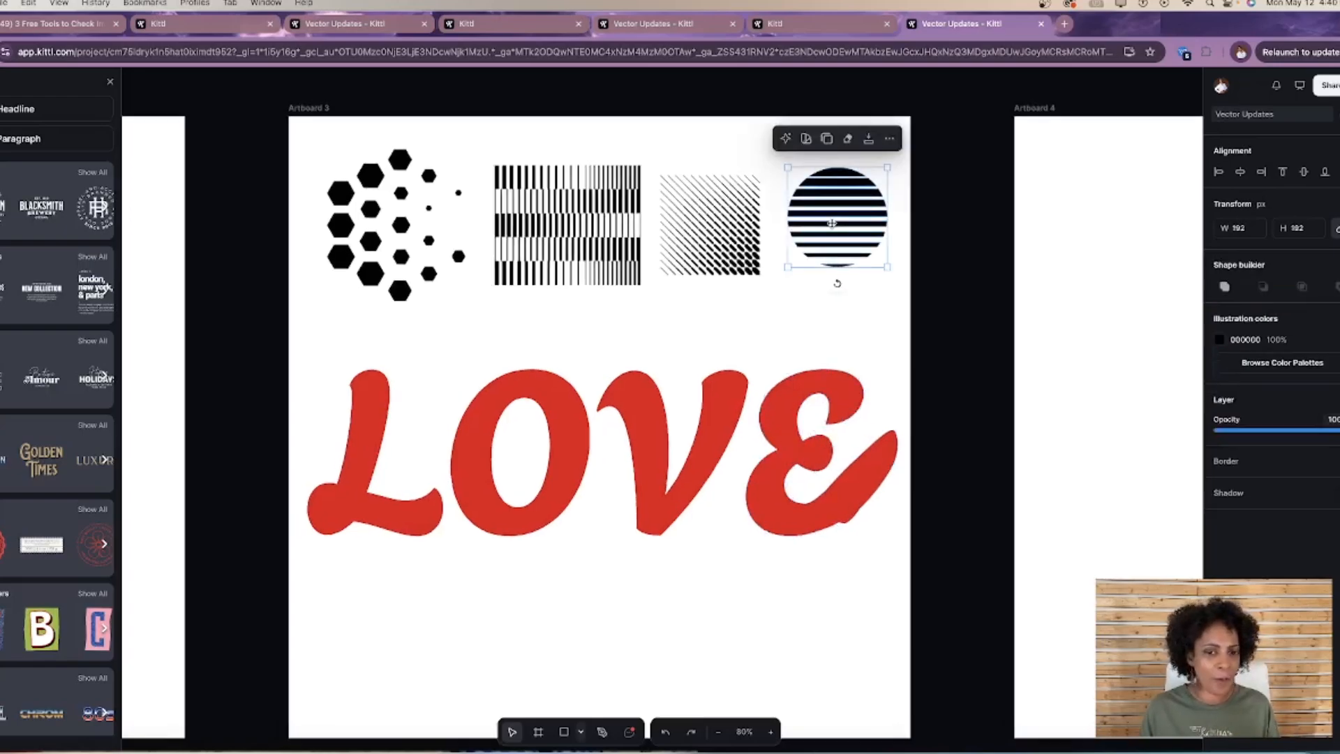
left_click_drag(832, 224, 527, 611)
right_click(528, 611)
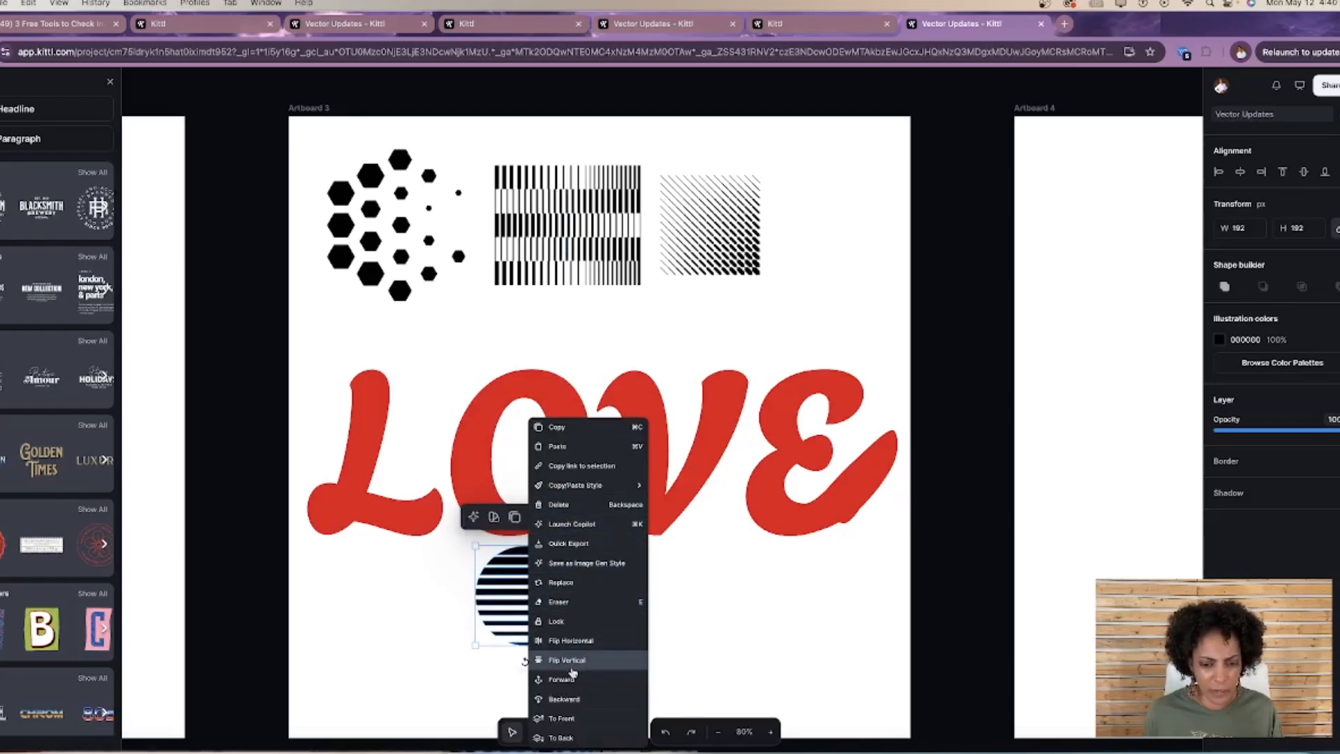
left_click(564, 698)
mouse_move(528, 604)
left_mouse_down()
mouse_move(530, 466)
mouse_move(535, 602)
left_mouse_up()
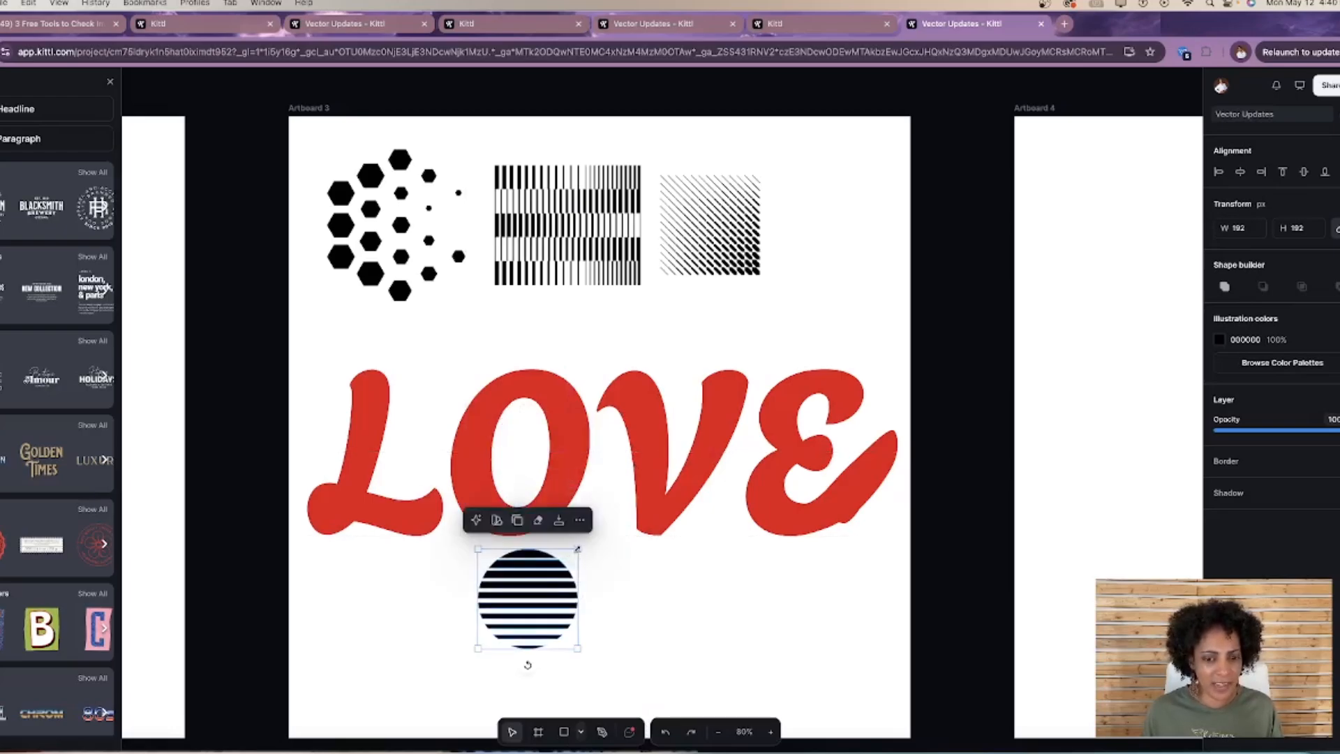
left_click_drag(578, 549, 647, 474)
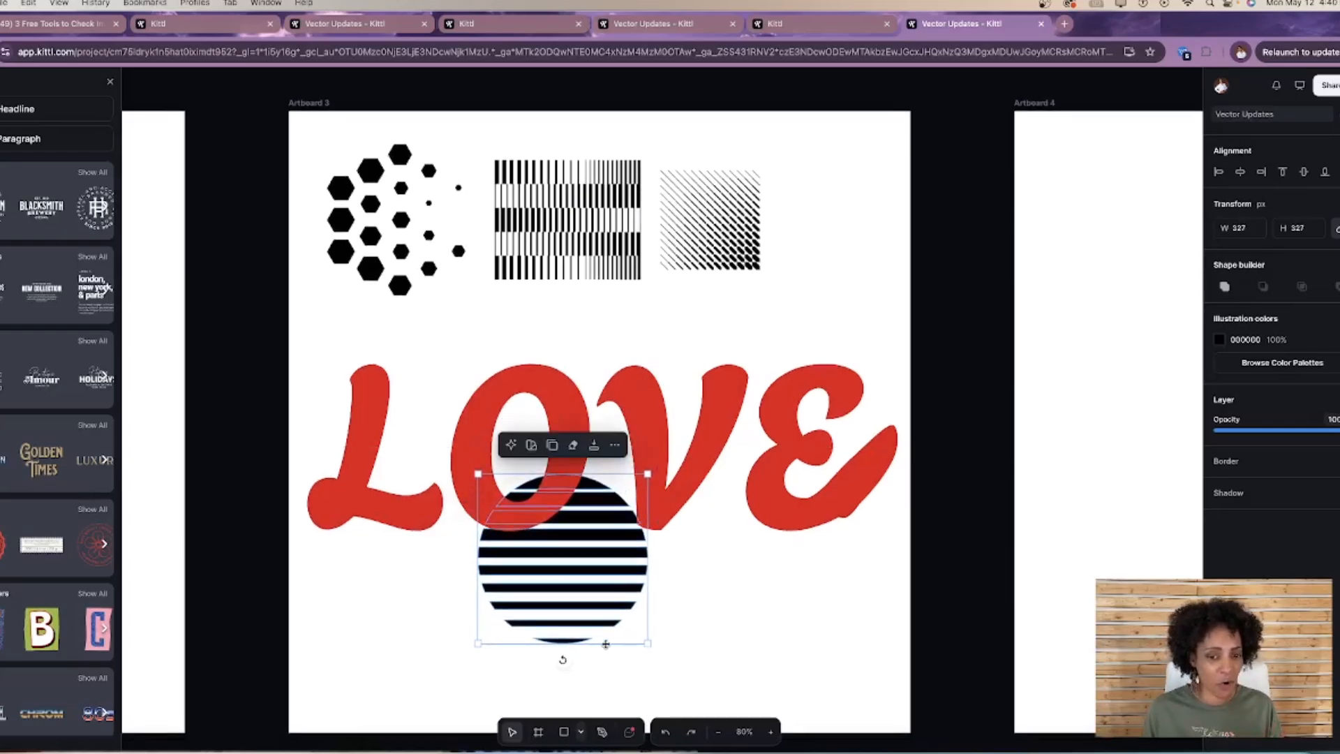
left_click_drag(605, 644, 520, 548)
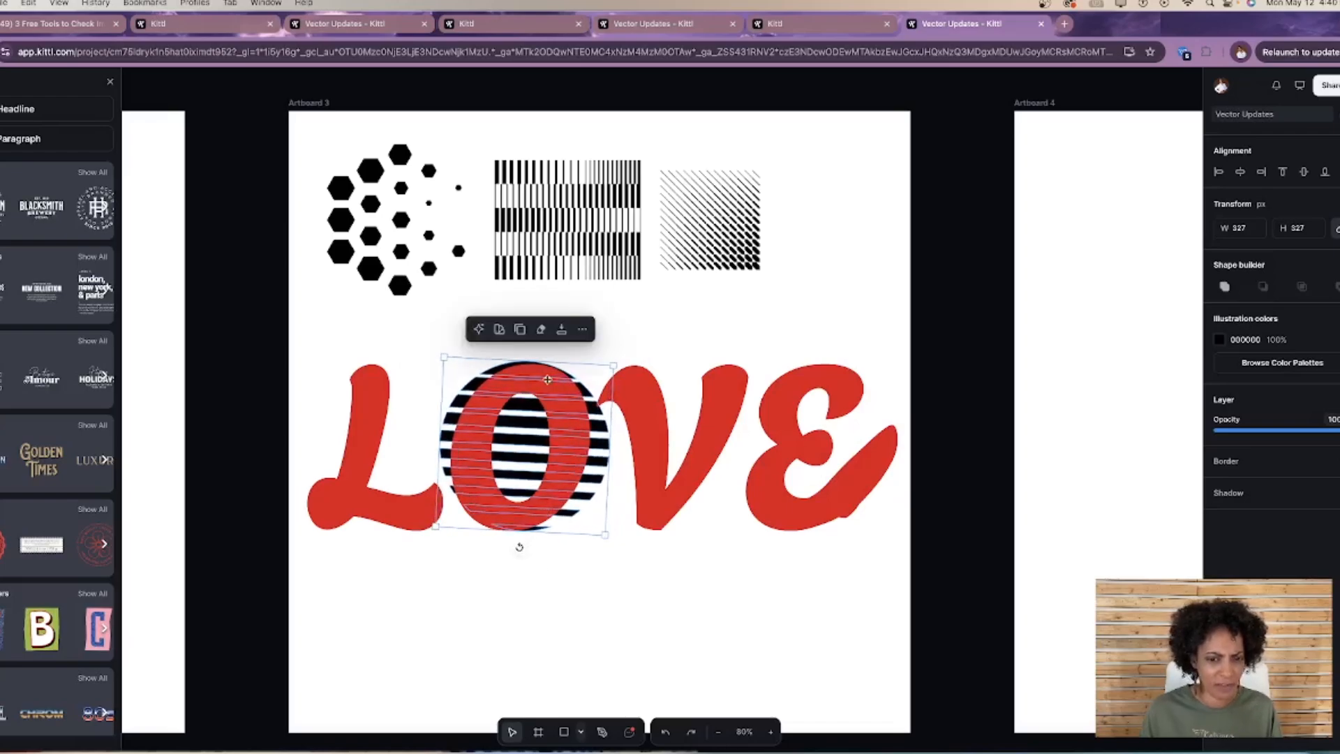
Bring the striped circle in front of the O and combine the LOVE letters into one shape.
right_click(535, 421)
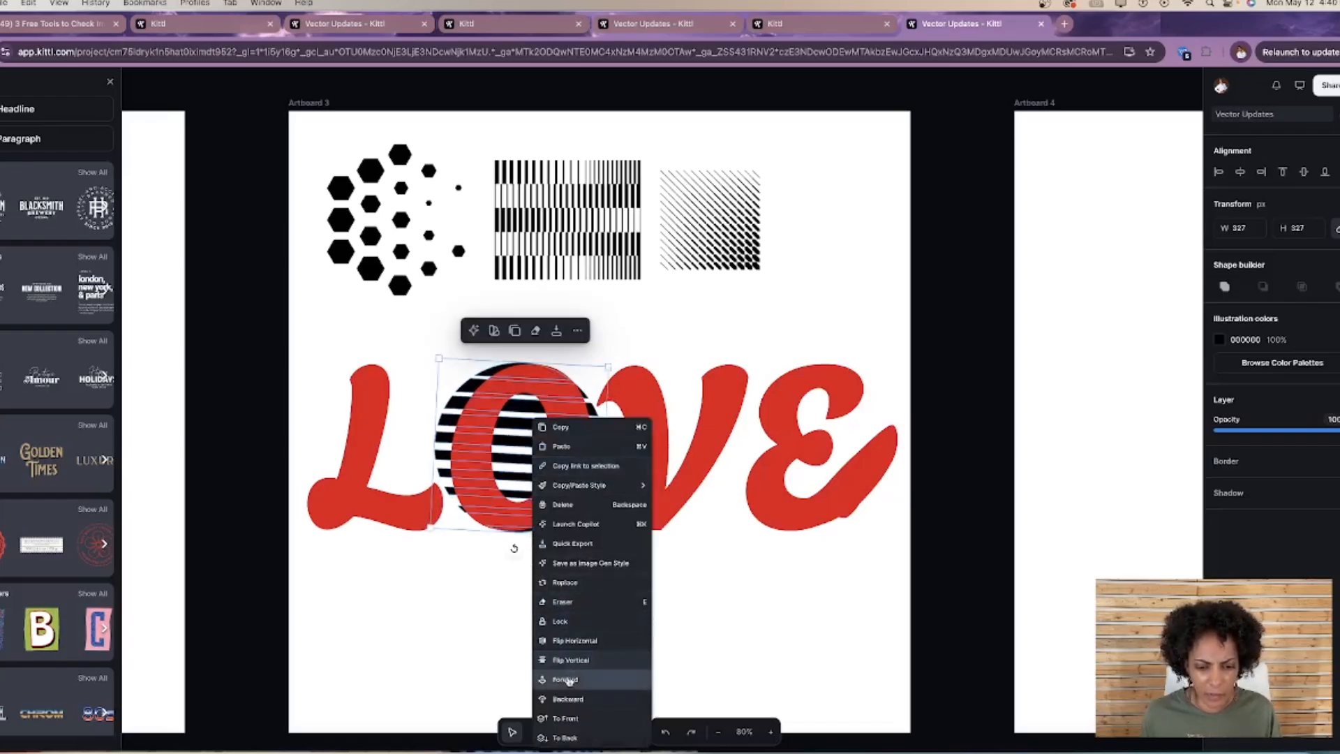
left_click(566, 681)
left_click_drag(556, 522, 557, 521)
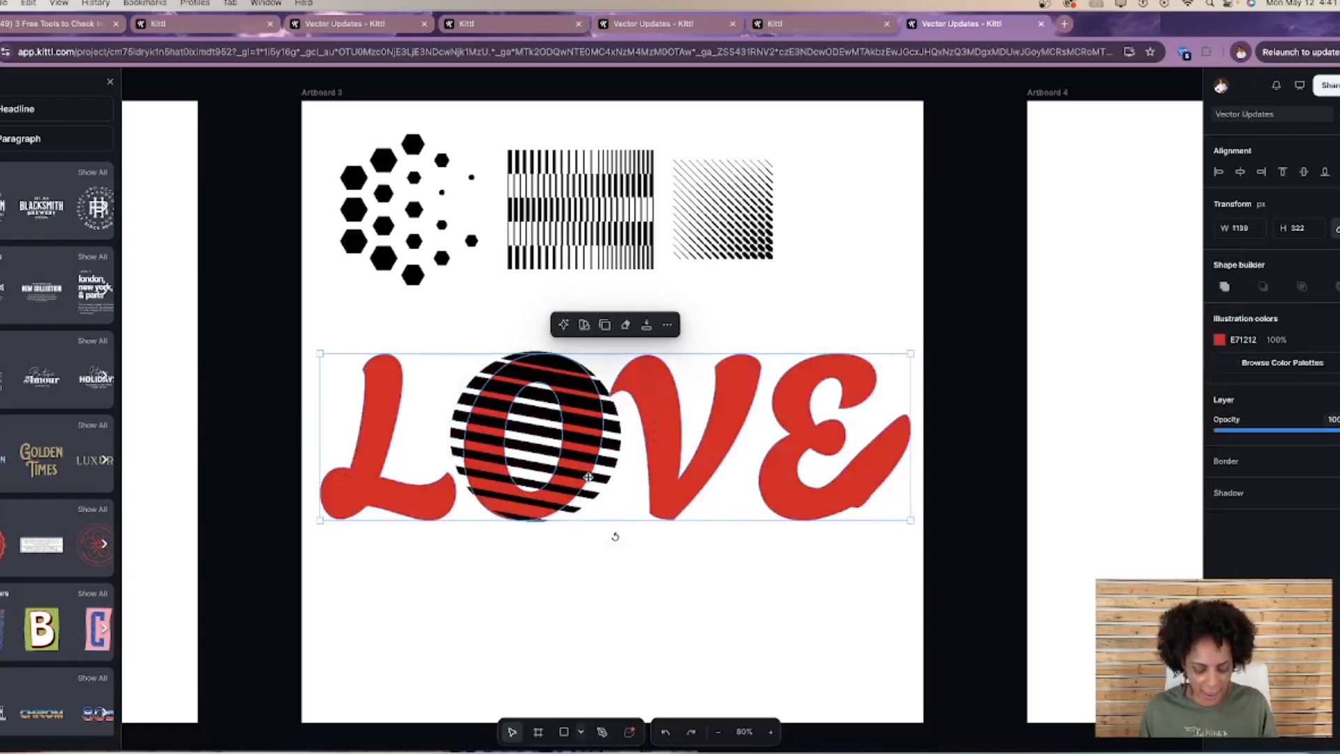
left_click(591, 547)
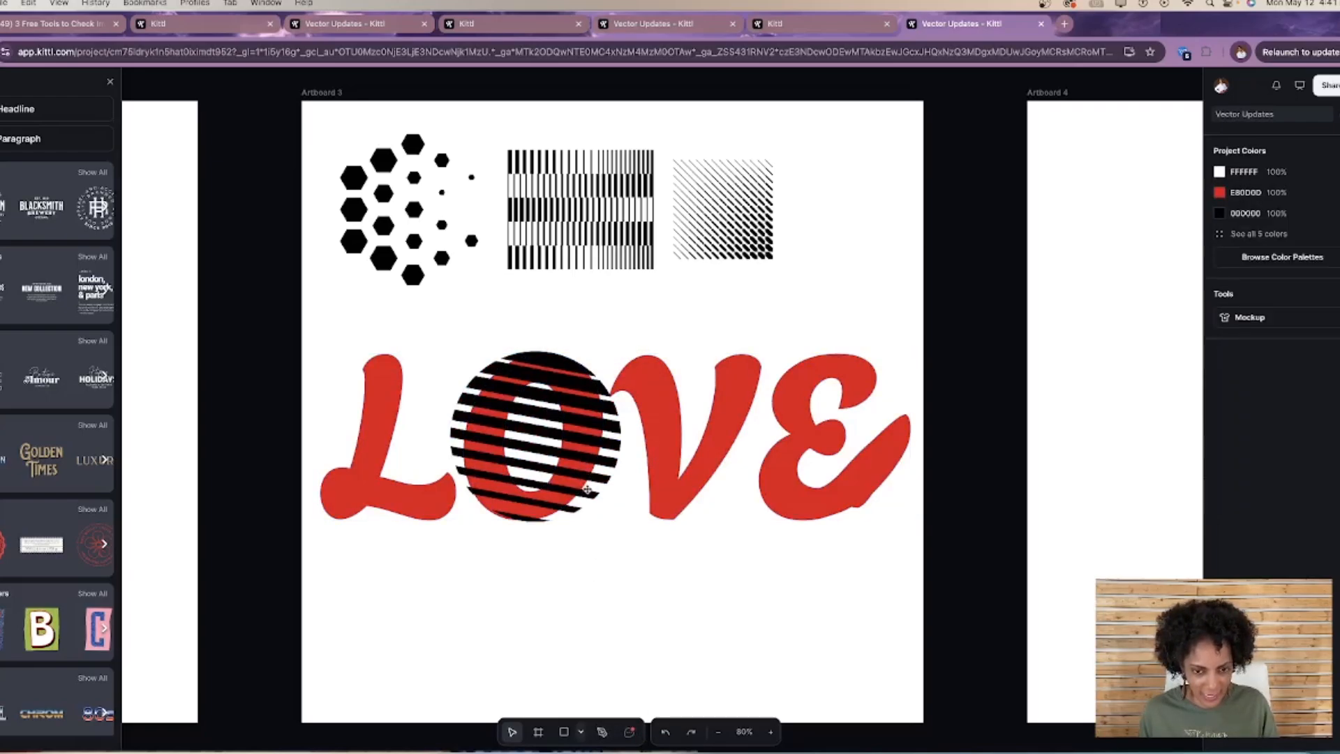
Duplicate the striped circle over the V, E and L, enlarging these copies to about 357 px.
left_click_drag(588, 490, 739, 486)
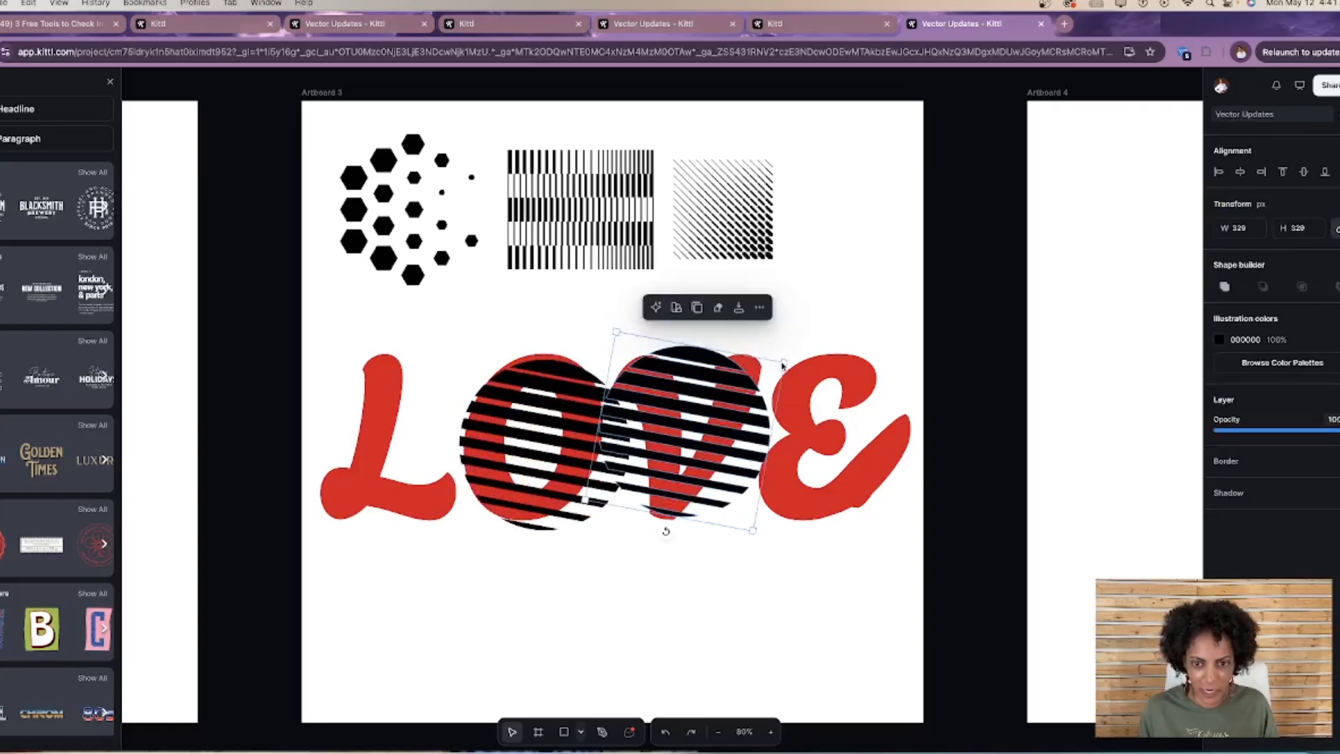
left_click_drag(786, 361, 801, 356)
left_click_drag(737, 392, 866, 413)
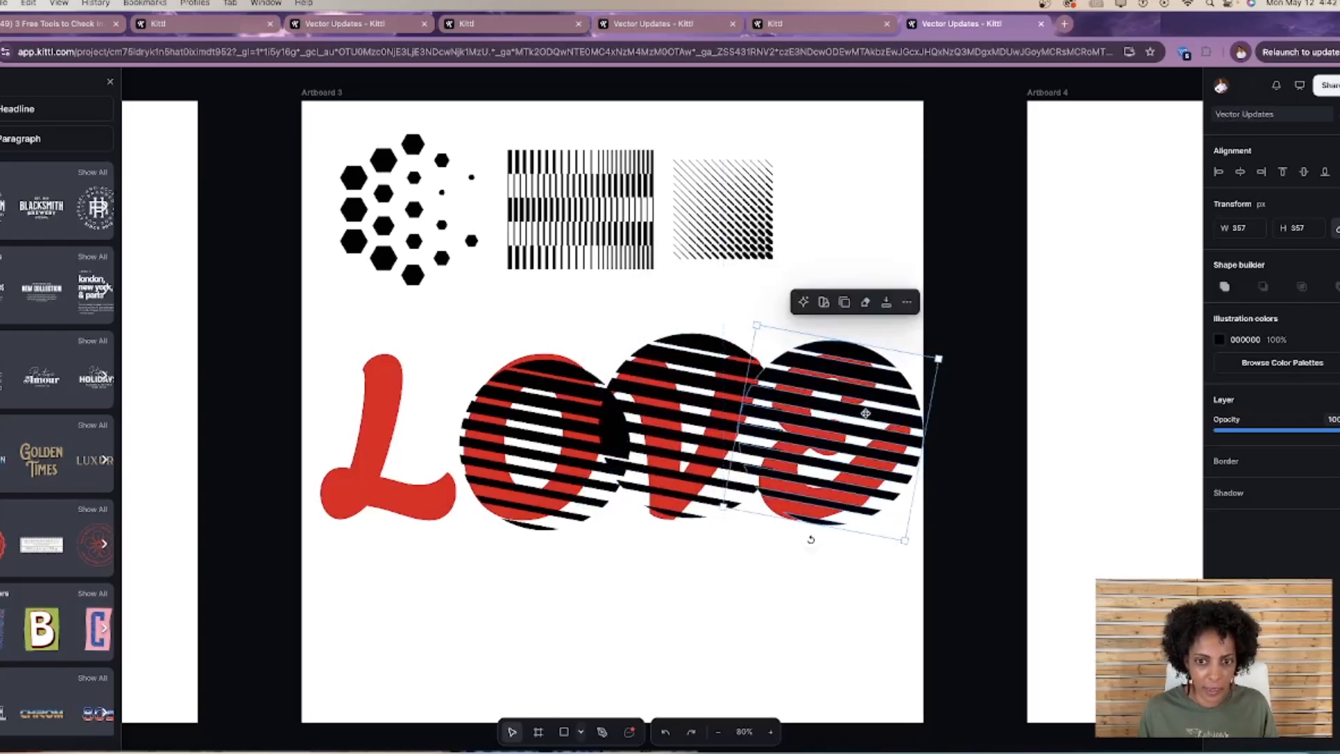
left_click_drag(640, 425, 337, 441)
left_click(337, 441)
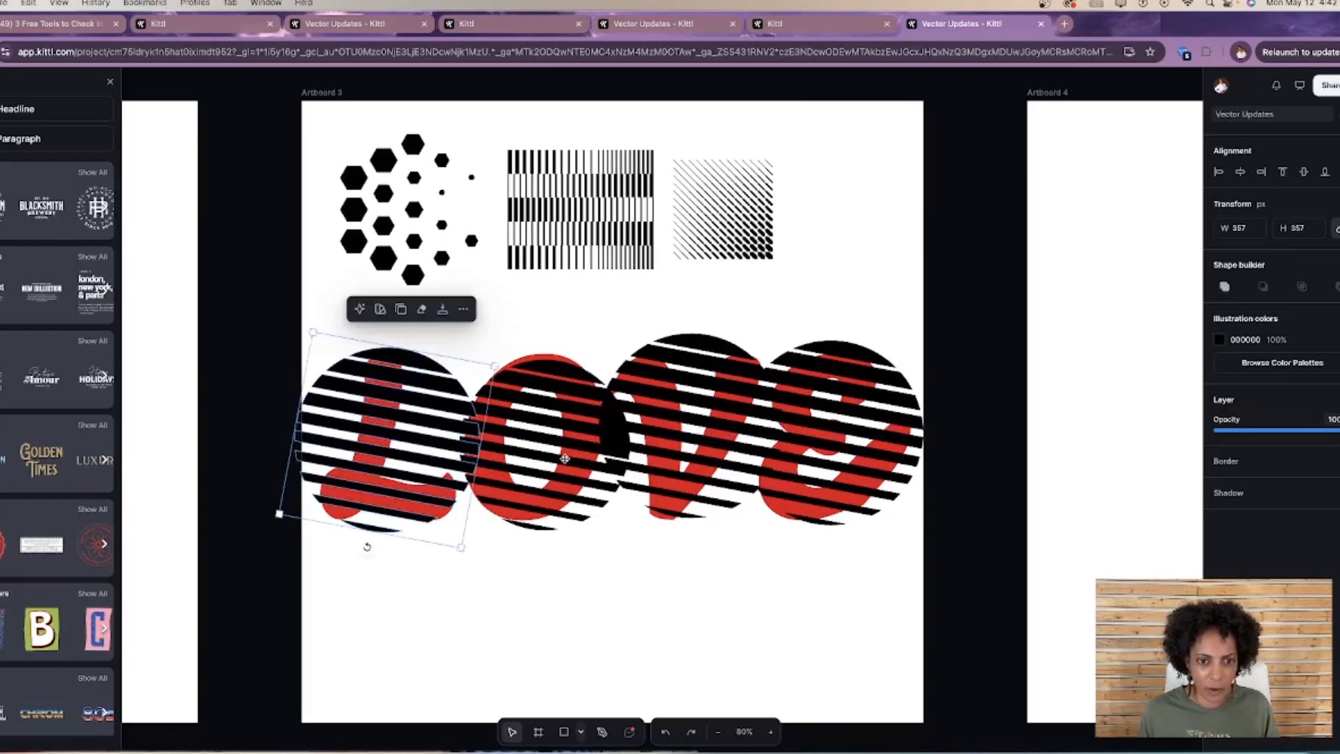
Shift the striped circle on the O slightly up and toward the L so it covers the letter.
left_click(459, 515)
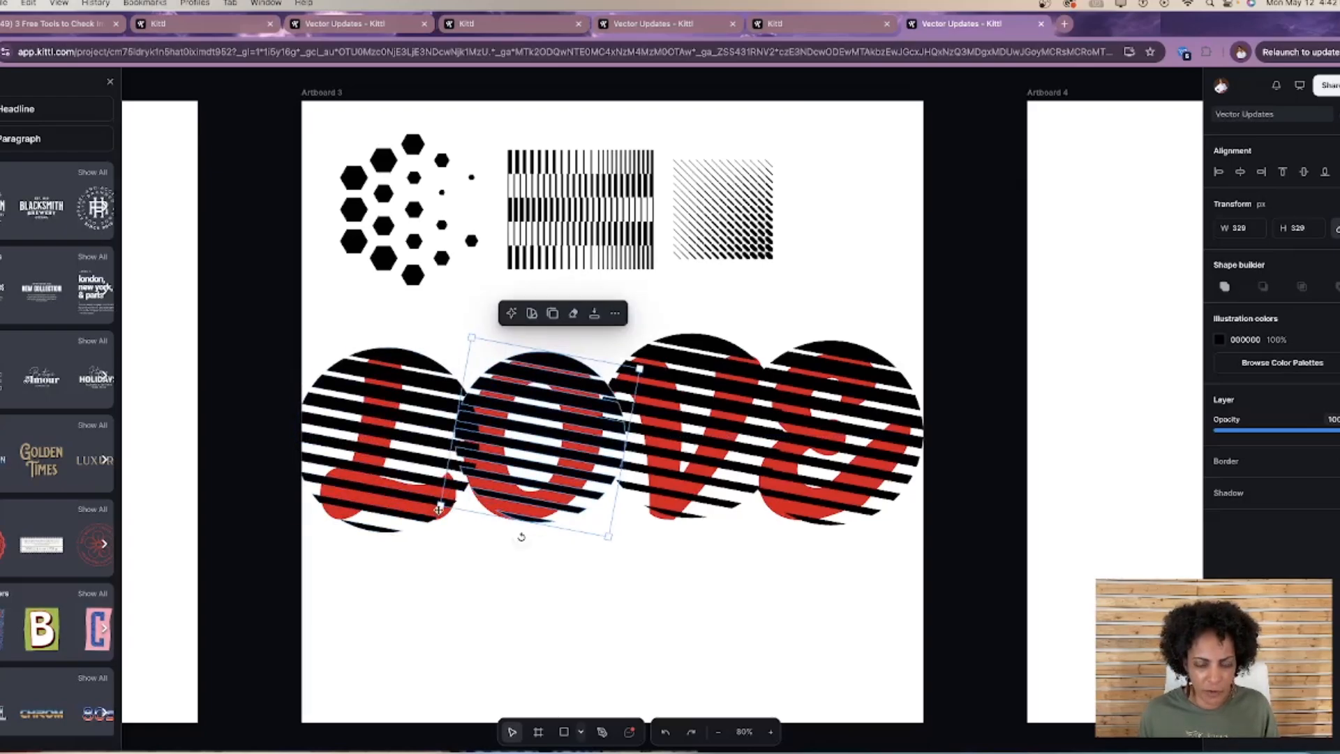
left_click_drag(435, 511, 436, 512)
left_click(513, 518)
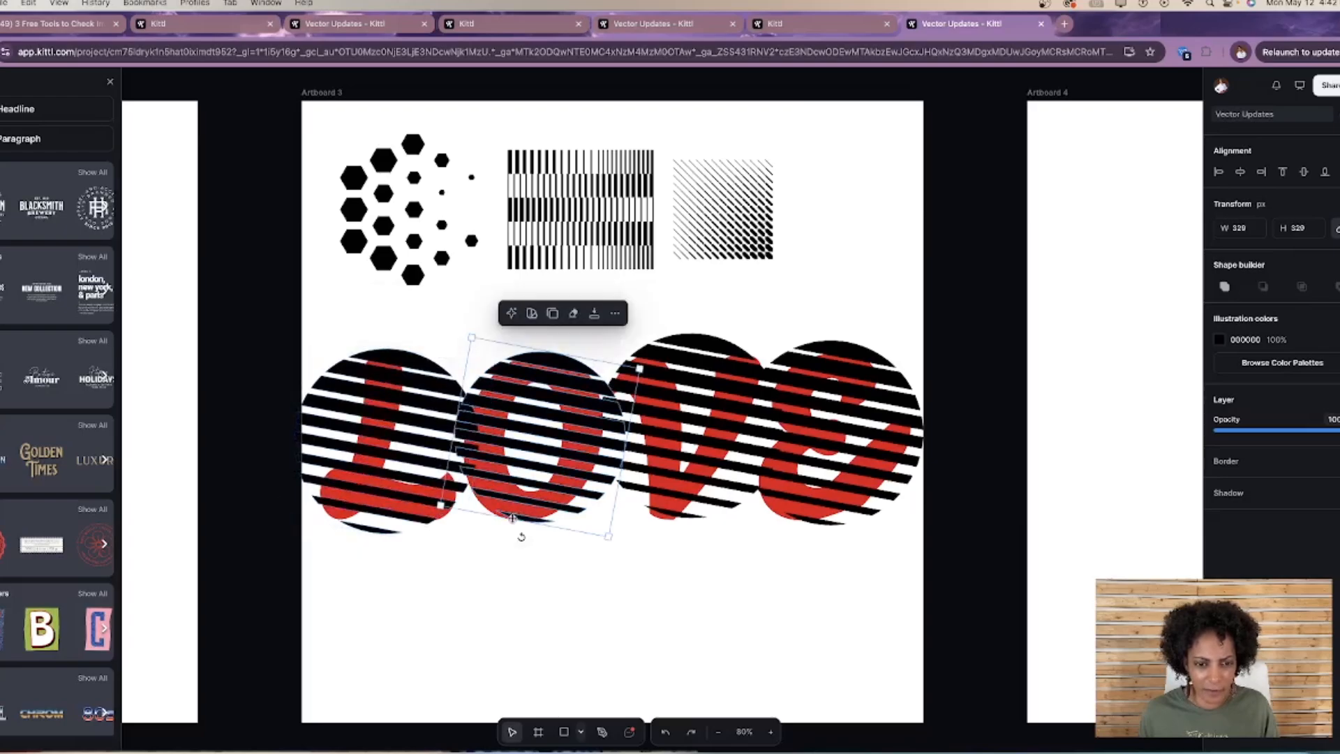
Subtract all four striped circles from the LOVE lettering.
left_click_drag(323, 353, 936, 607)
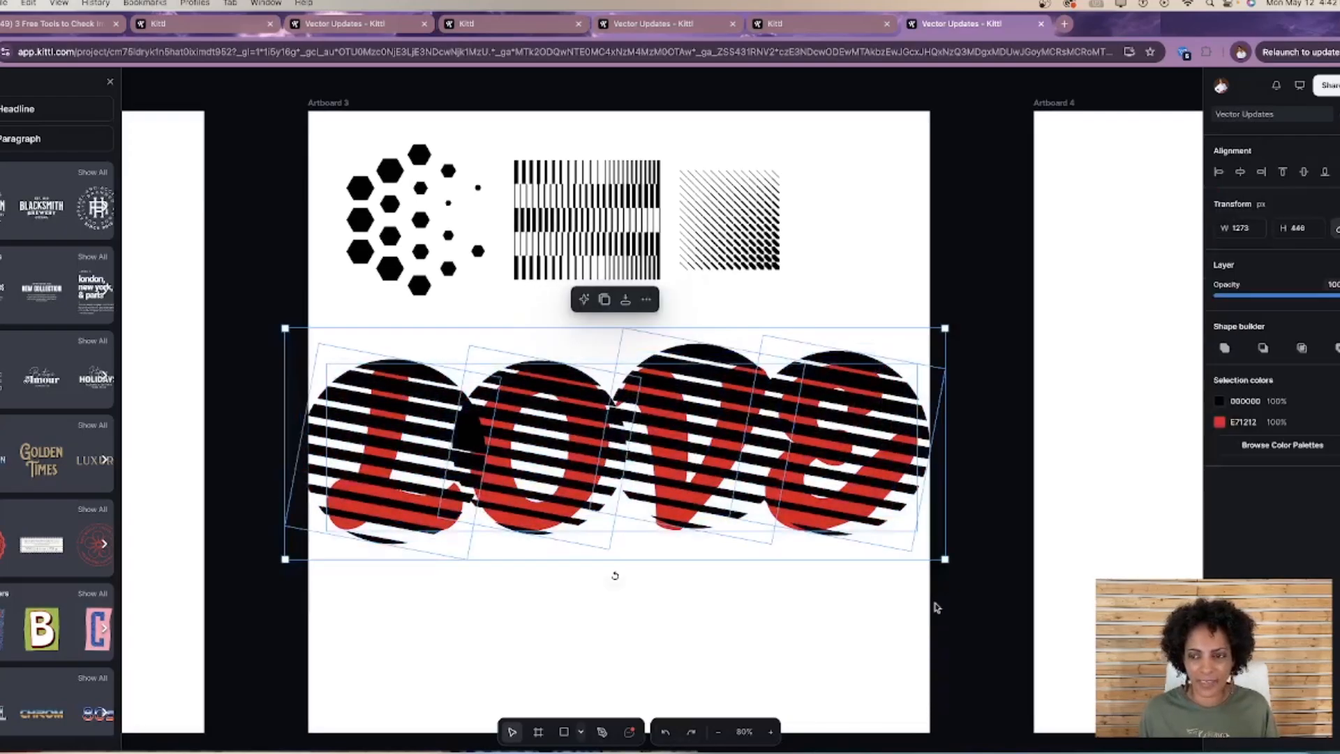
left_click(1262, 349)
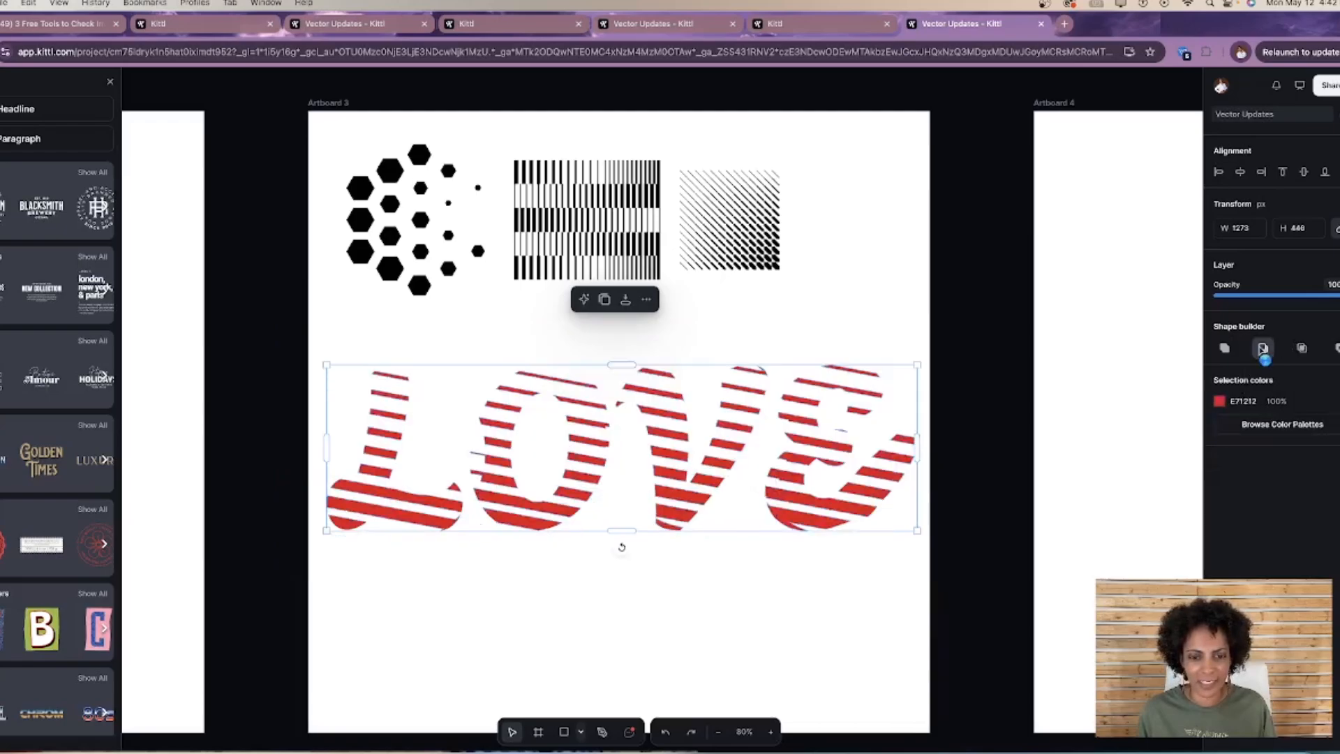
left_click(758, 639)
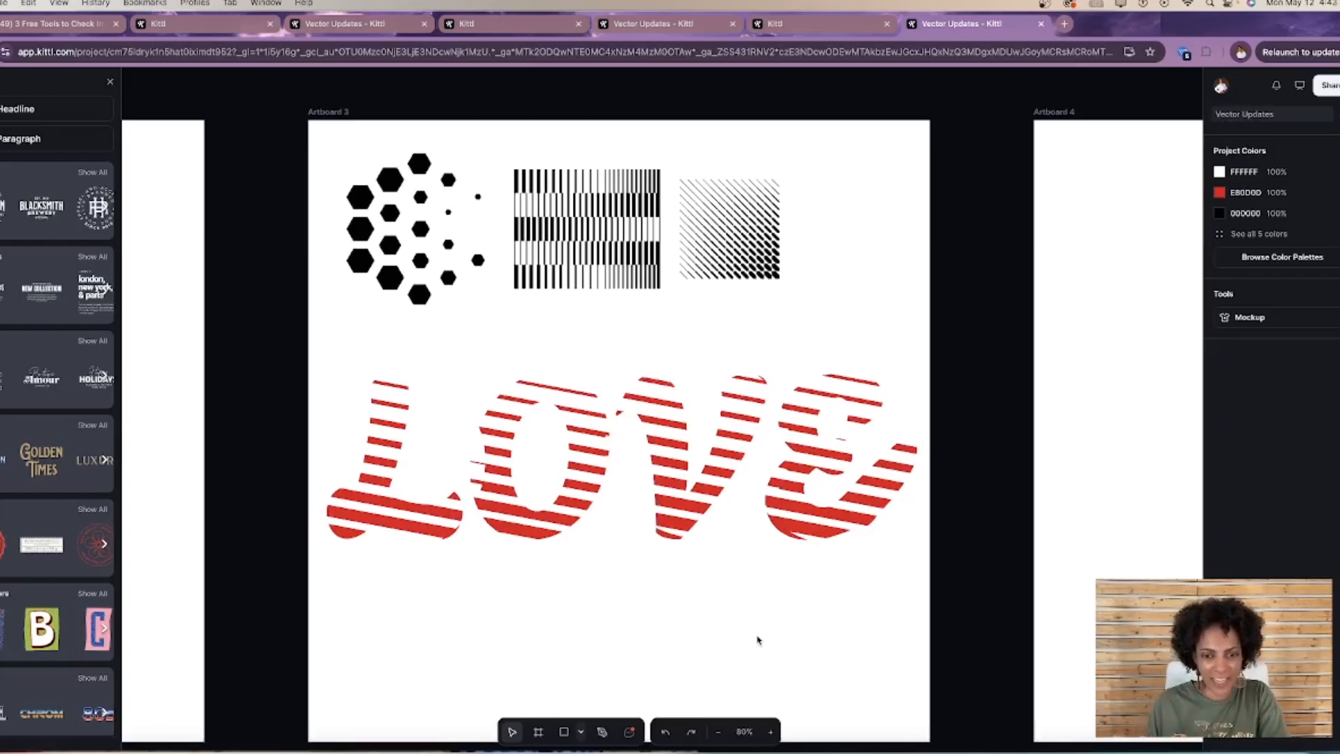
Examine the striped cutouts in the LOVE lettering and the remaining pattern samples on Artboard 3.
scroll(709, 554, "right", 2)
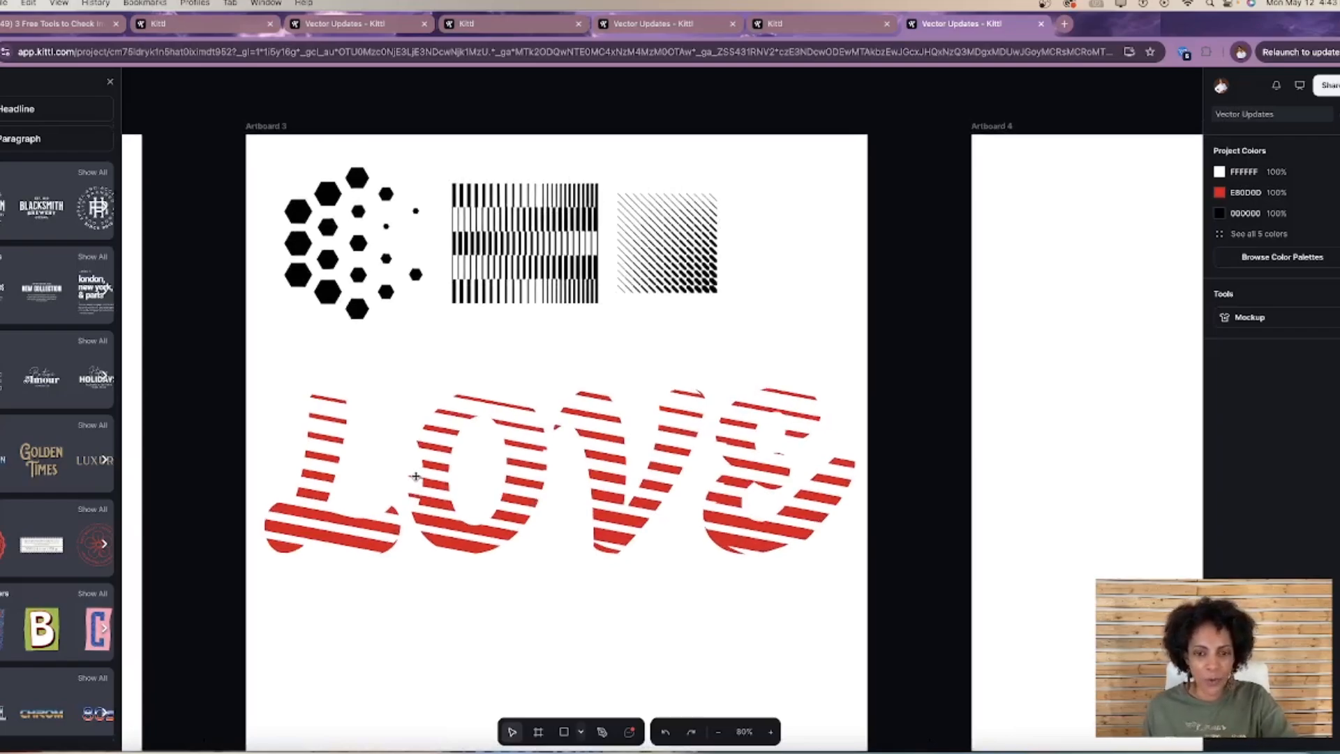
scroll(478, 490, "down", 3)
scroll(478, 490, "left", 2)
scroll(478, 490, "right", 1)
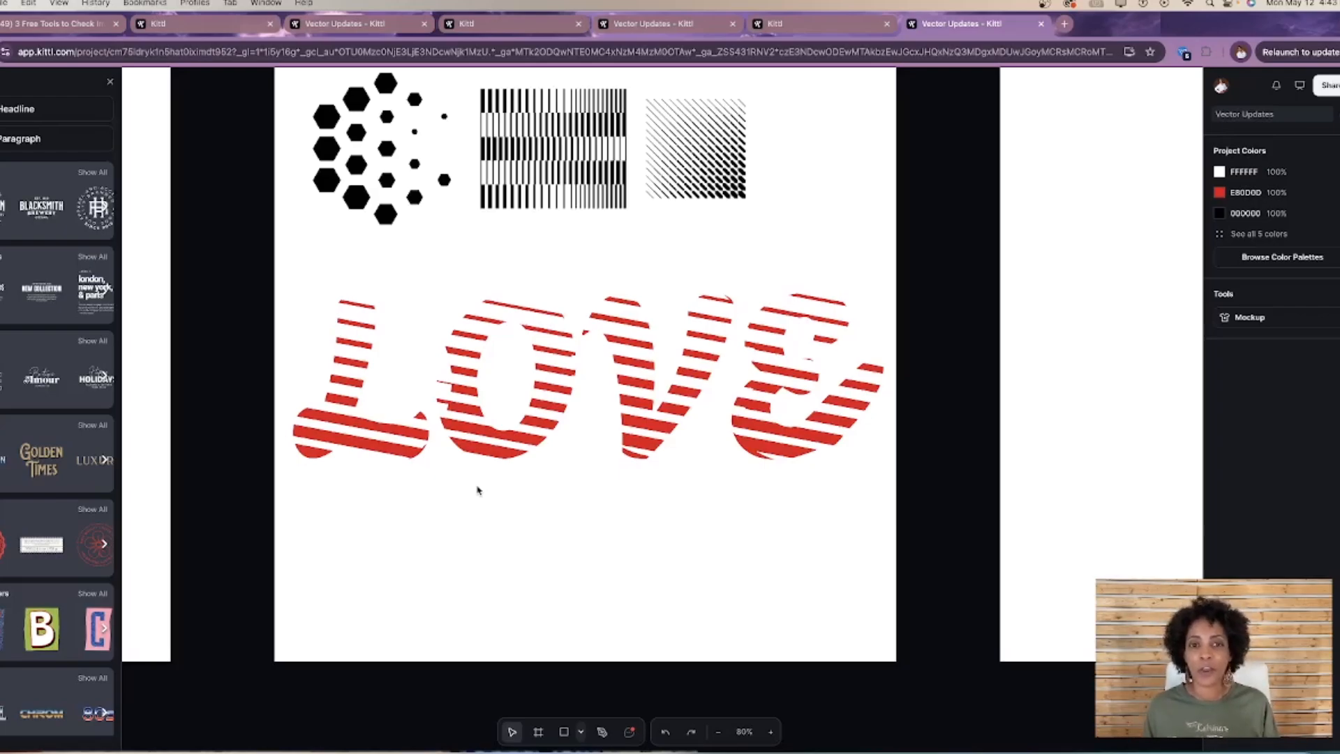
scroll(477, 490, "up", 2)
scroll(477, 490, "down", 1)
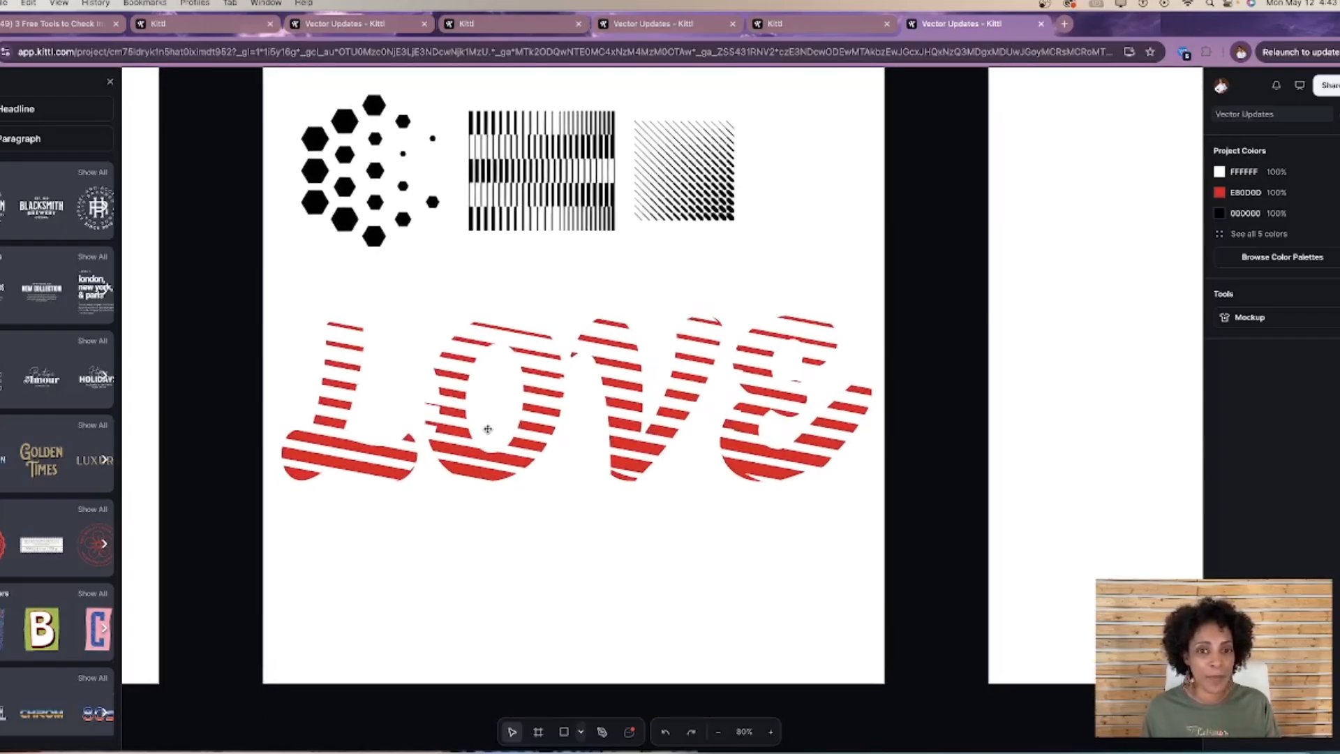
scroll(646, 185, "up", 2)
scroll(645, 185, "right", 2)
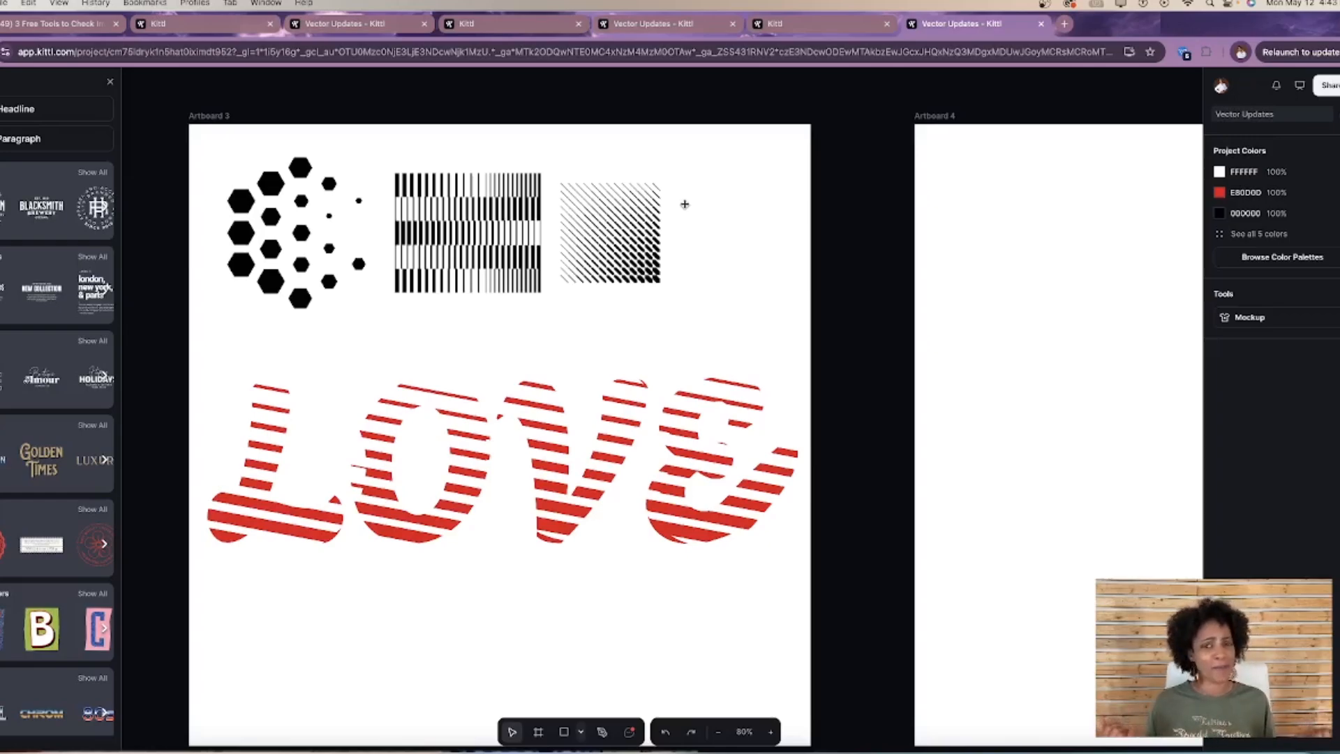
scroll(680, 276, "left", 2)
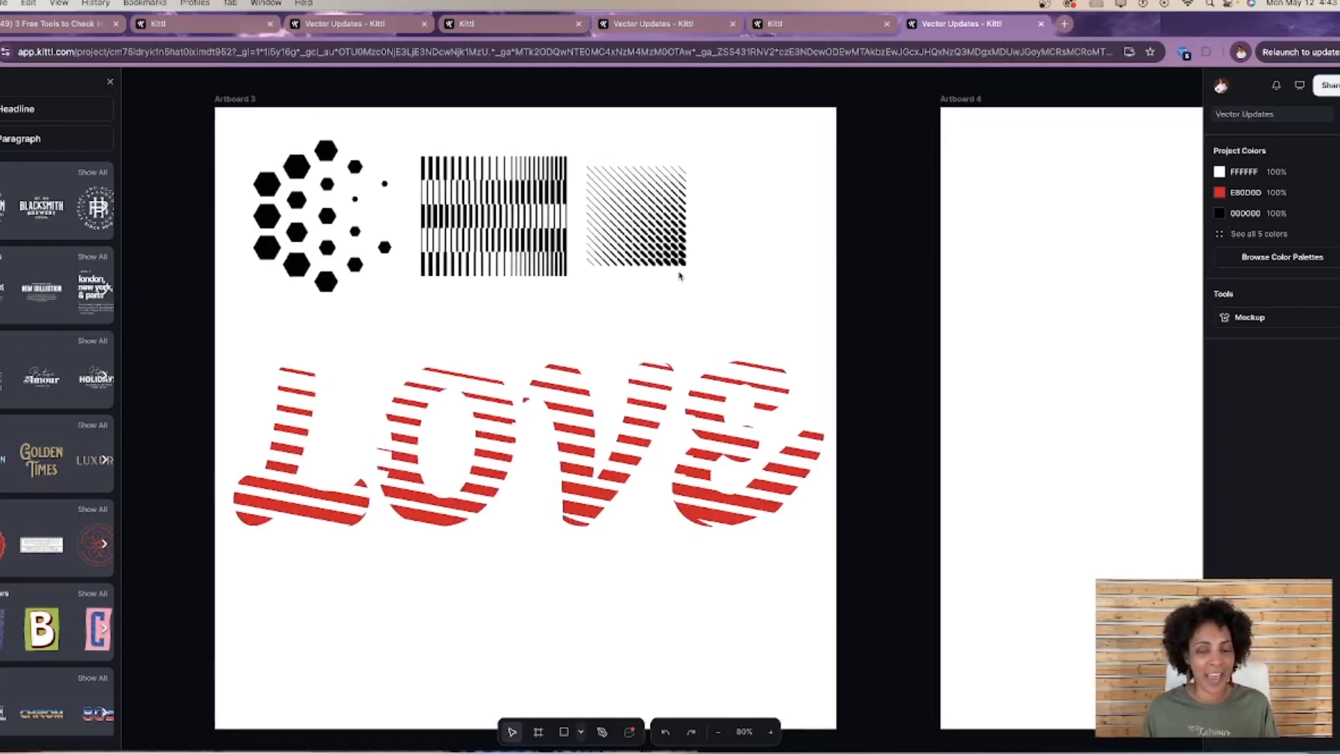
Add the uploaded photo of the woman in a teal dress and the boy in a suit to Artboard 5.
scroll(679, 276, "right", 3)
scroll(679, 275, "down", 2)
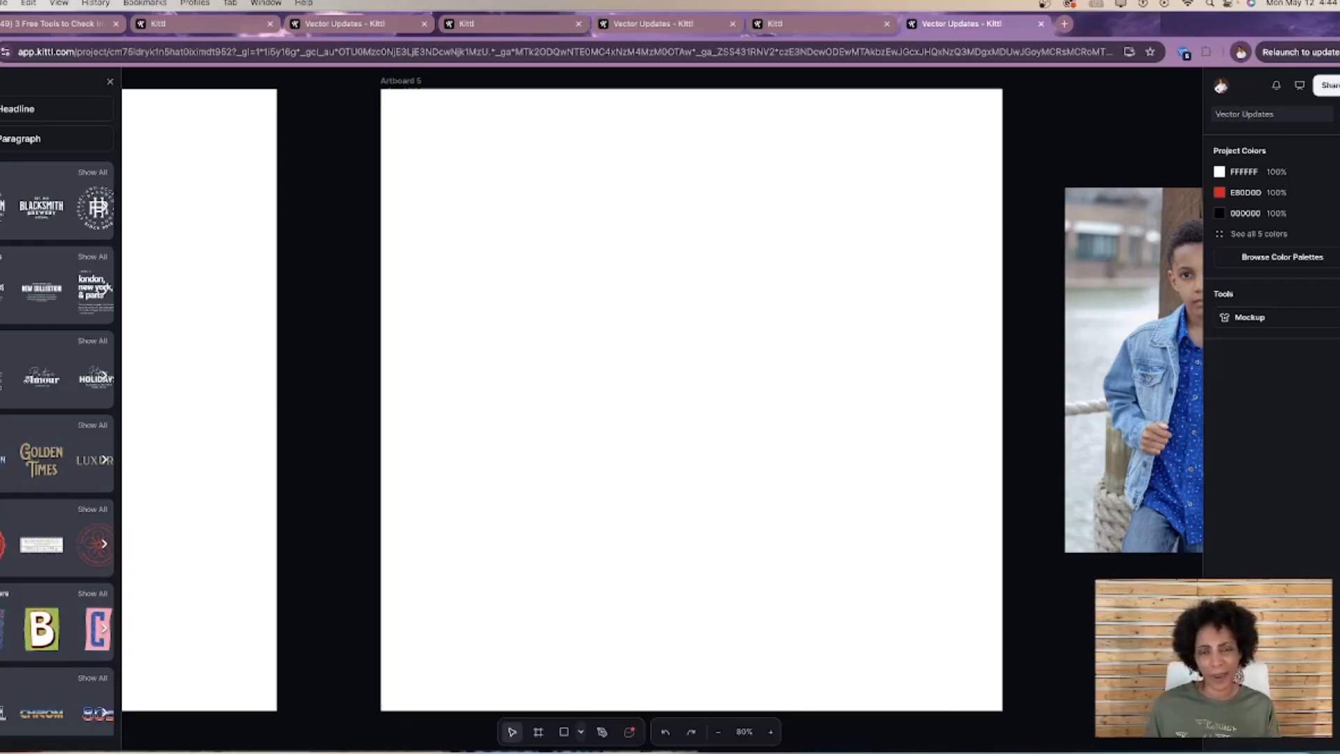
mouse_move(1, 320)
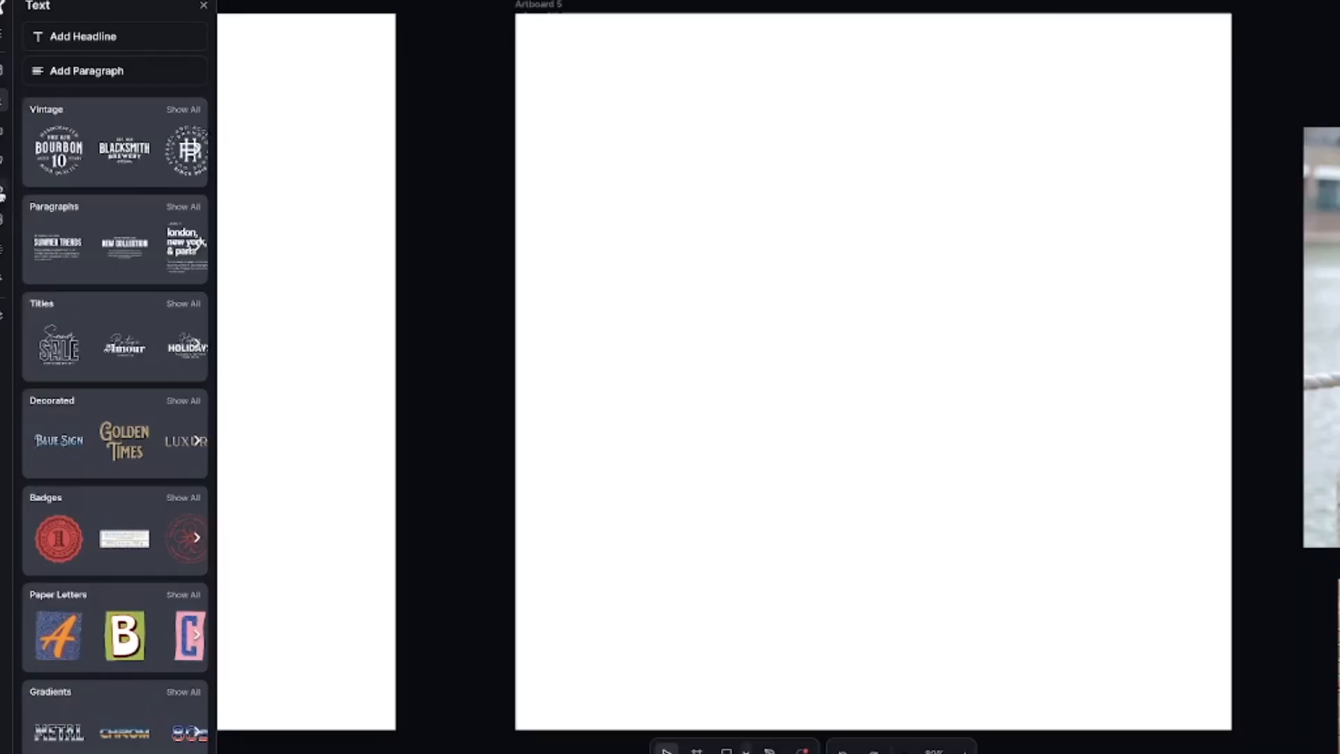
left_click(2, 191)
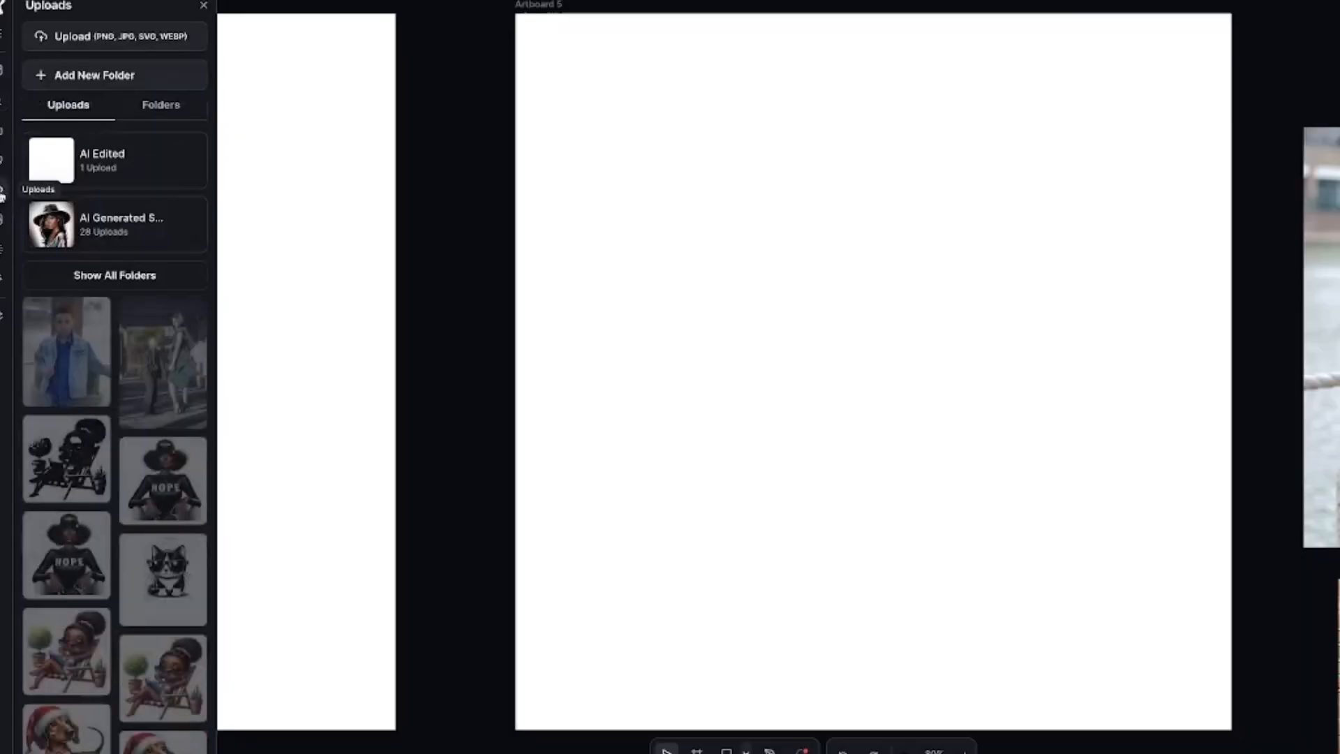
left_click(155, 336)
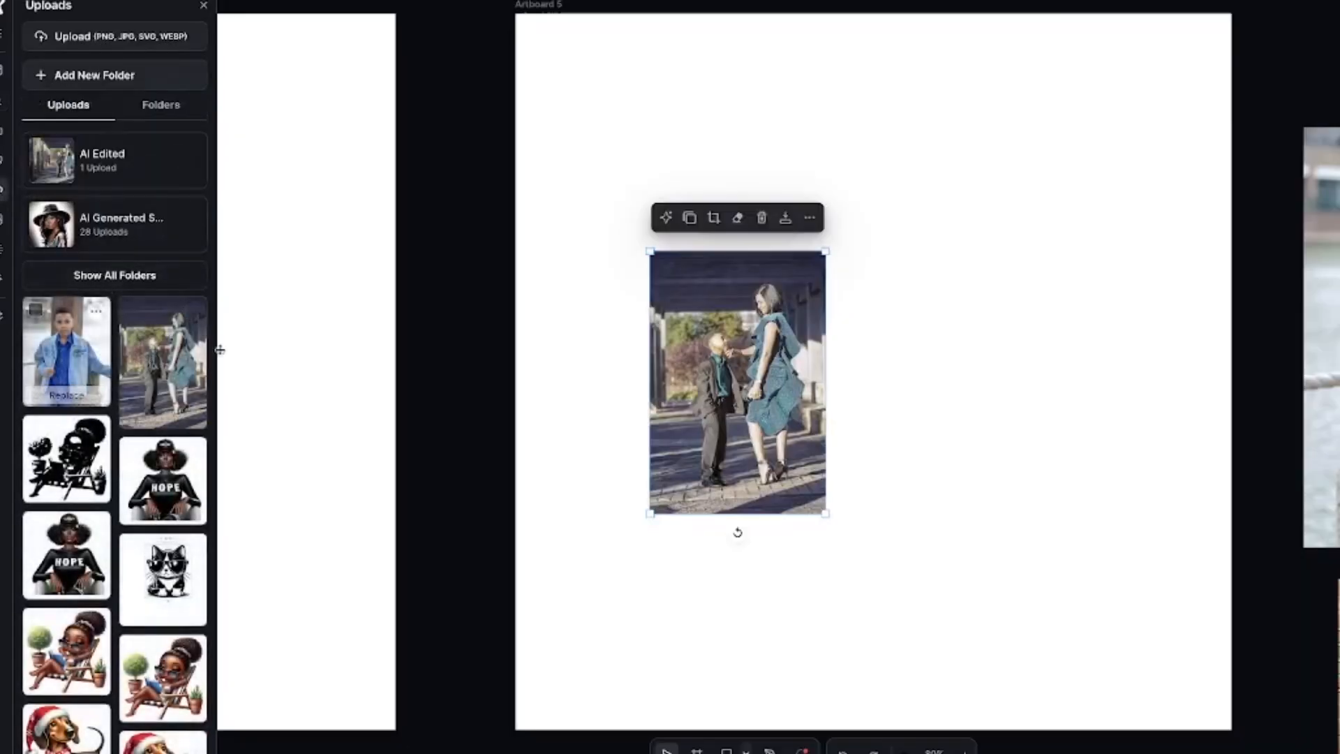
Enlarge the photo on Artboard 5 to about 445 px wide and reframe it to a 1:1 aspect ratio.
left_click_drag(746, 385, 763, 381)
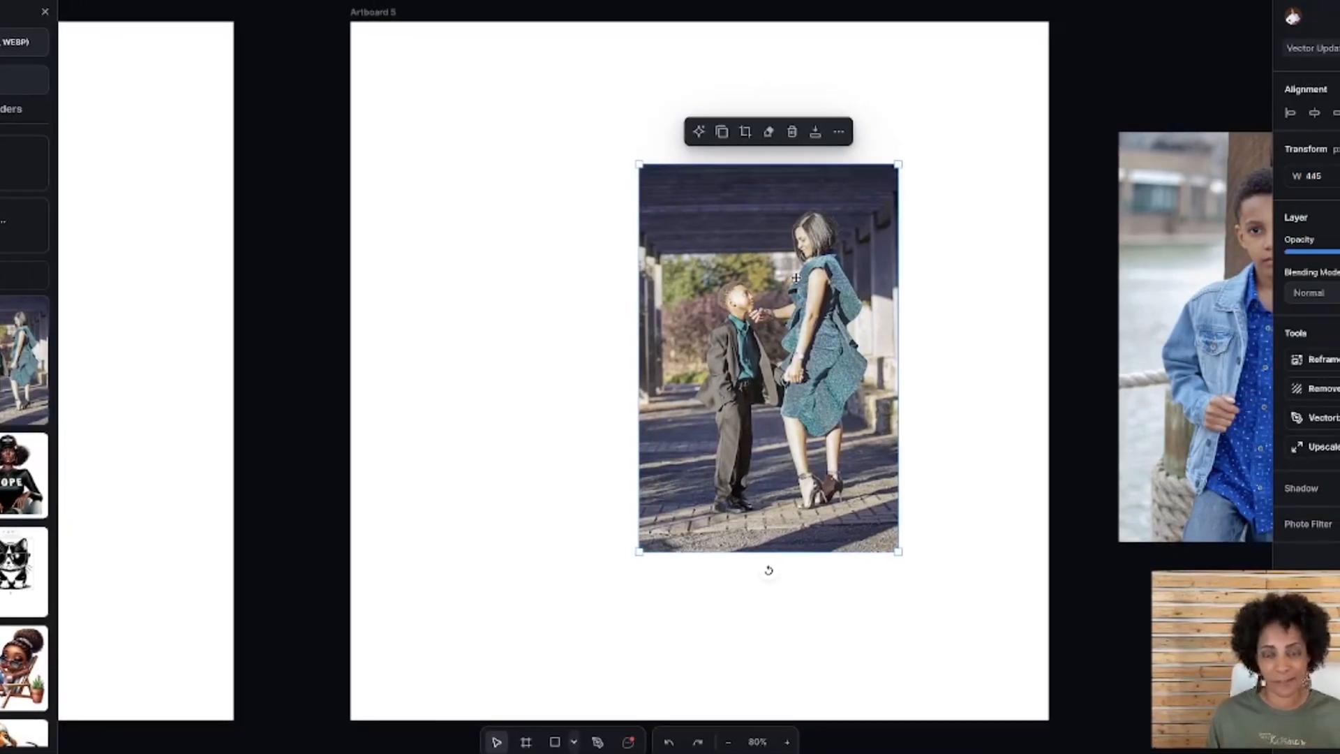
left_click(1242, 359)
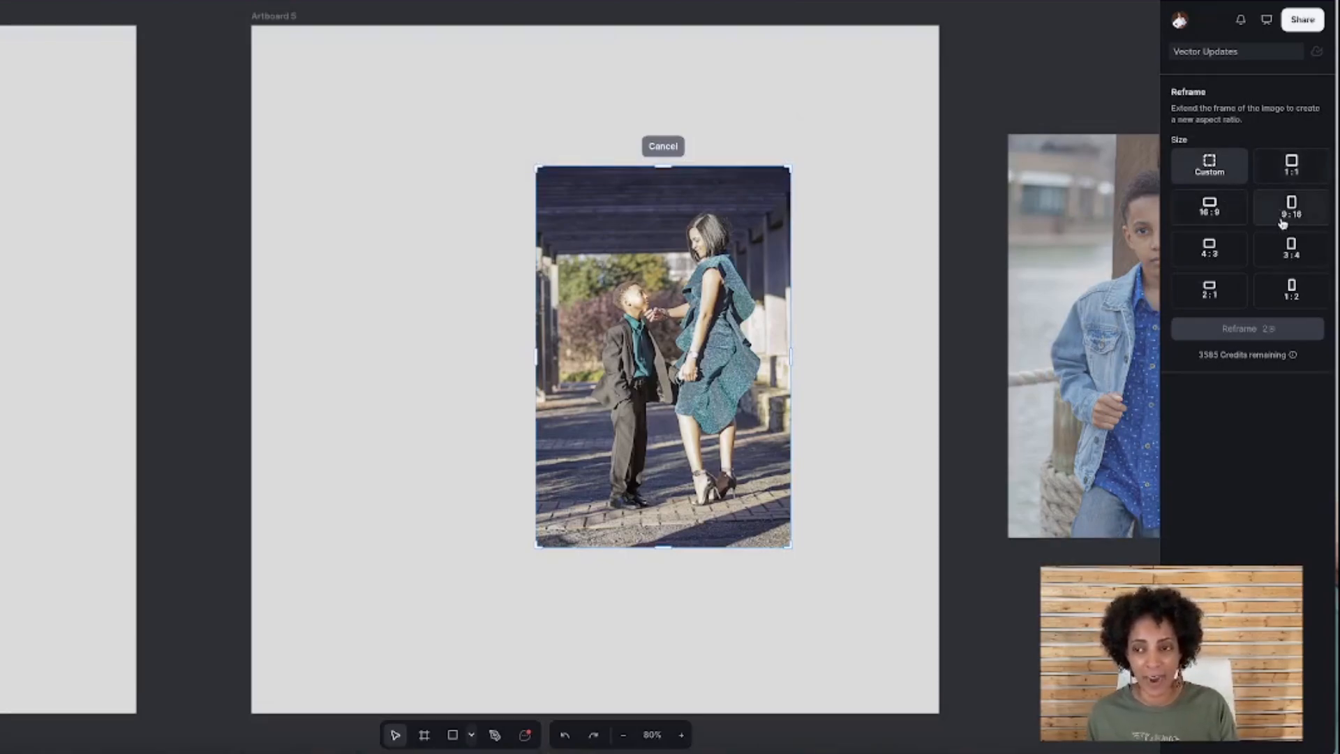
left_click(1291, 168)
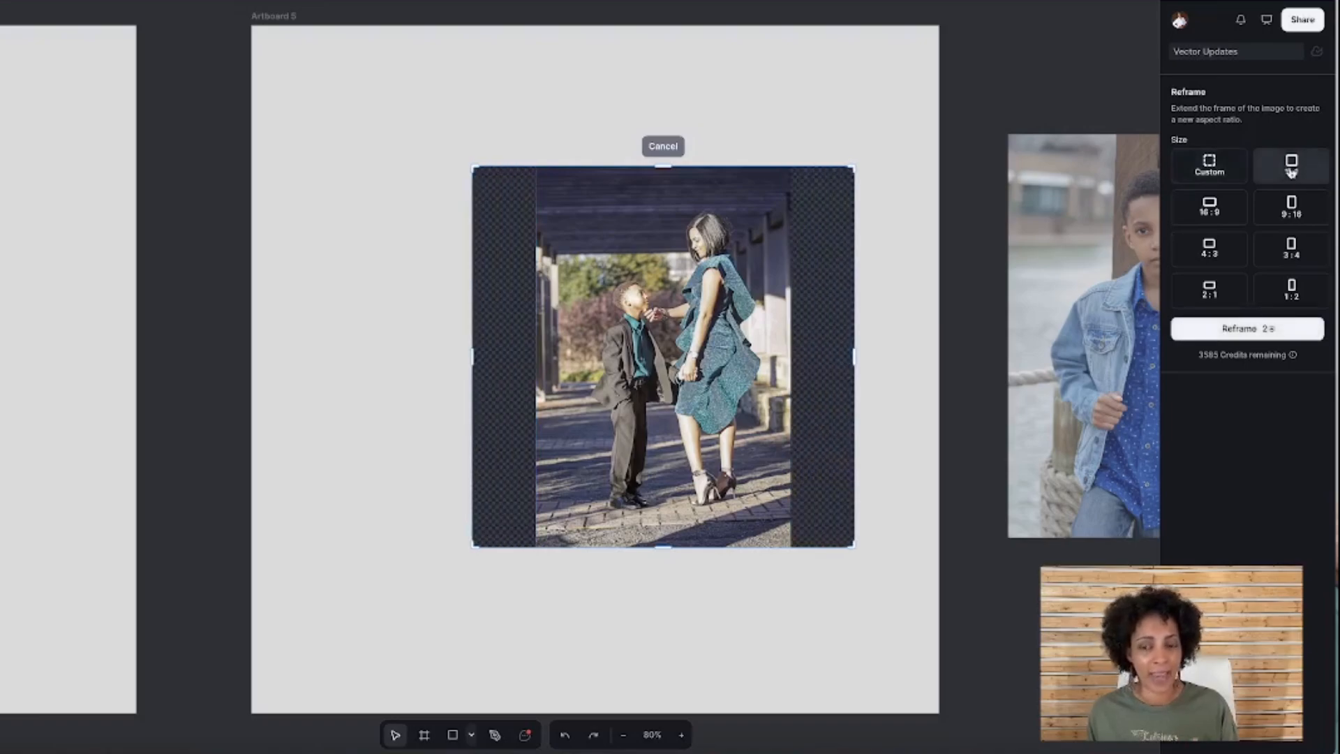
left_click(1249, 328)
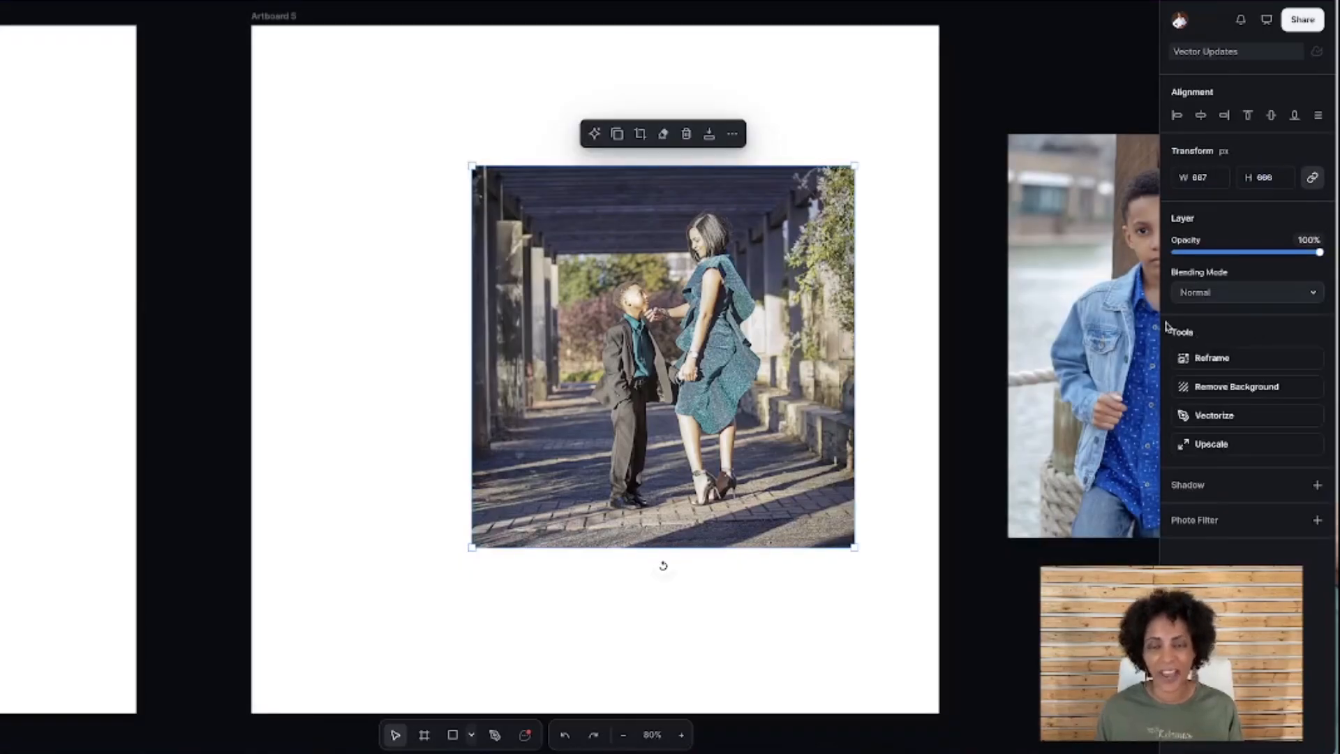
Move the square photo toward Artboard 5's upper-left area and paste a copy of the original portrait photo at its lower right.
scroll(1097, 264, "up", 2)
scroll(1105, 264, "down", 1)
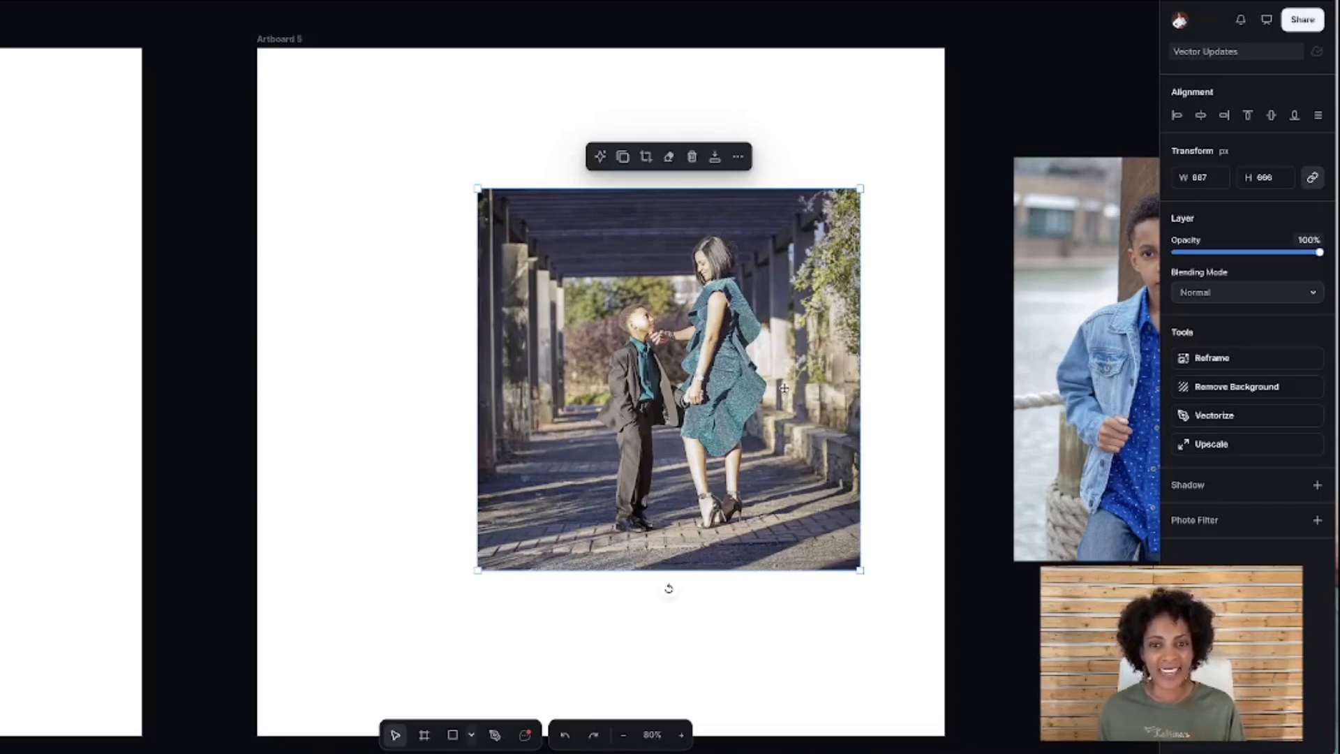
scroll(784, 389, "right", 3)
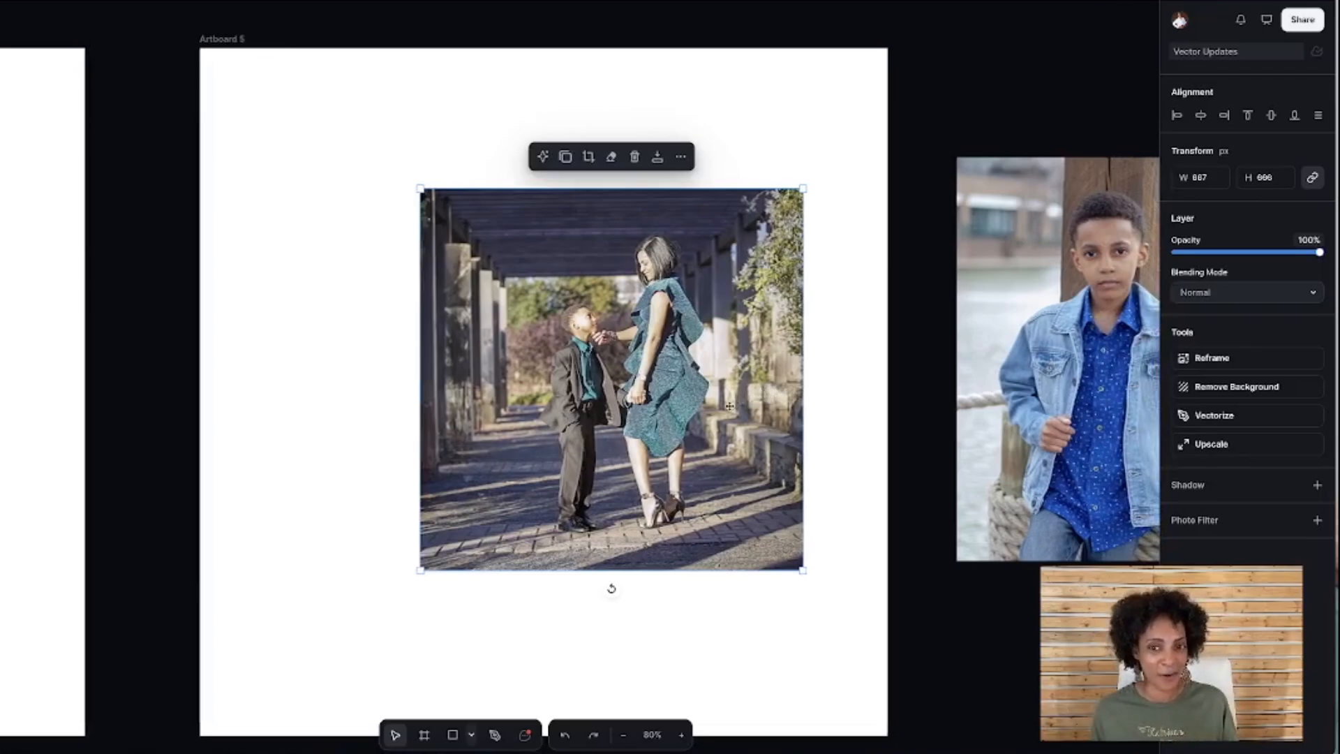
left_click_drag(638, 427, 517, 363)
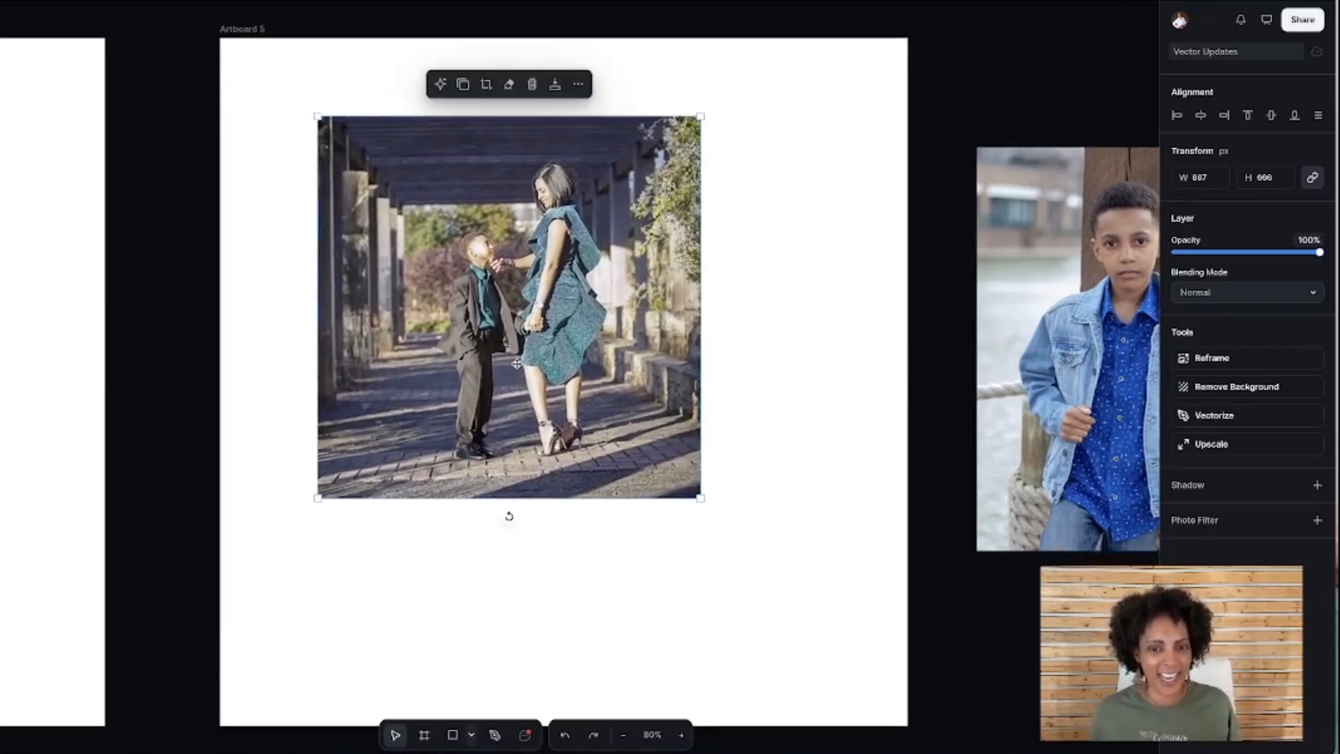
left_click_drag(481, 306, 424, 264)
key("ctrl+v")
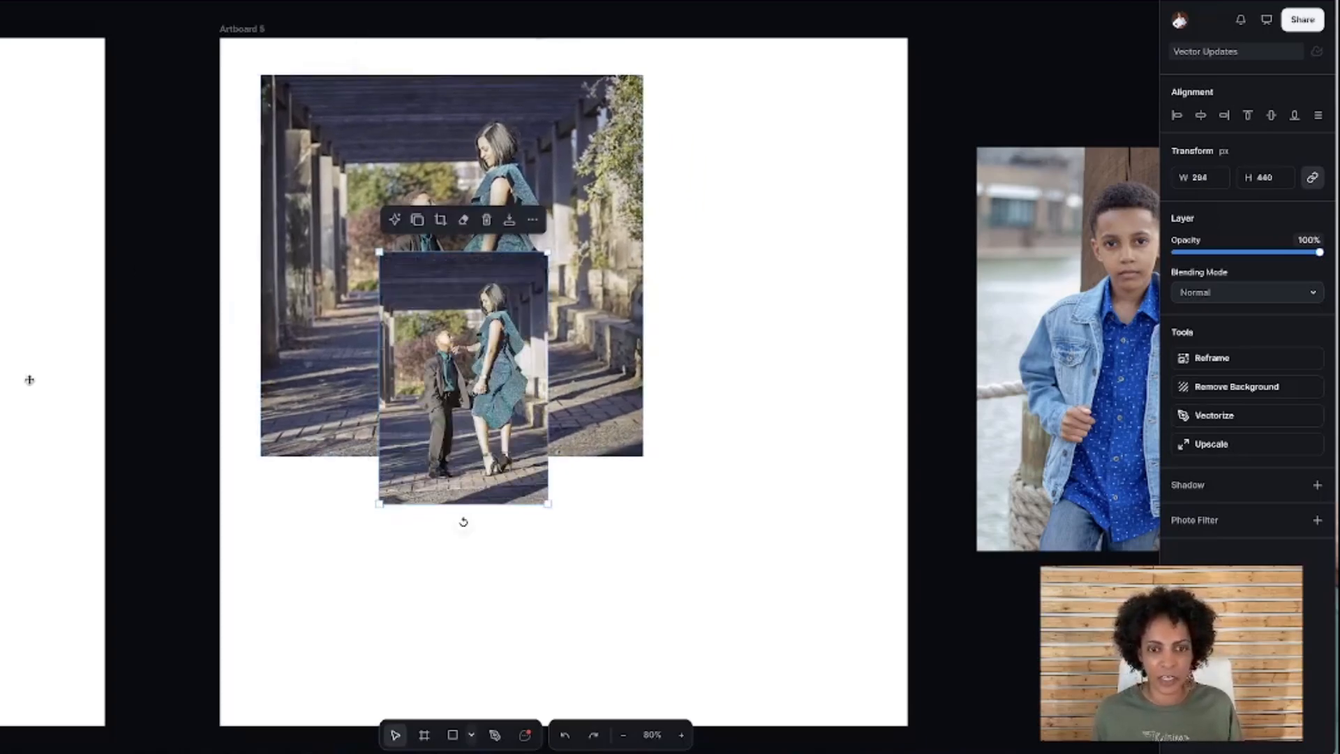
left_click_drag(463, 359, 763, 468)
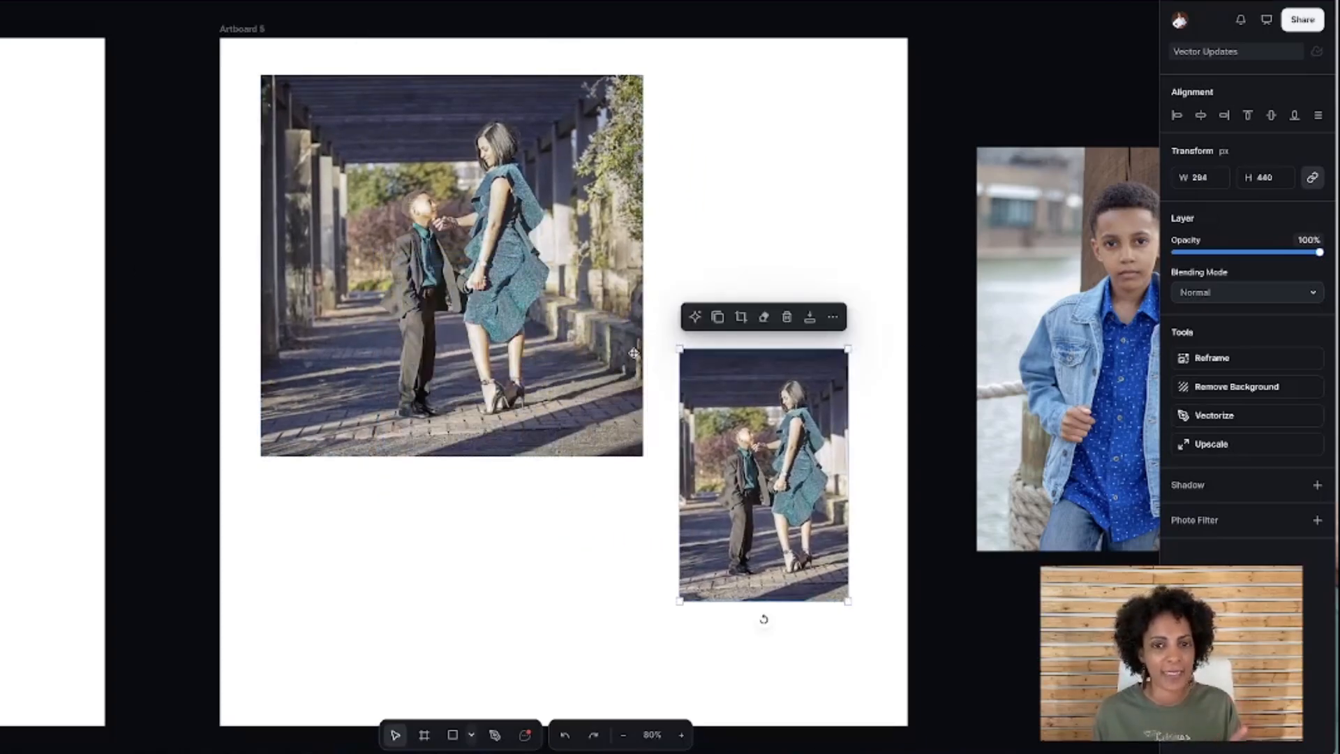
Place the square photo in Artboard 5's upper-left corner and shrink it to about 459 × 458 px.
left_click_drag(559, 351, 538, 332)
scroll(836, 522, "right", 1)
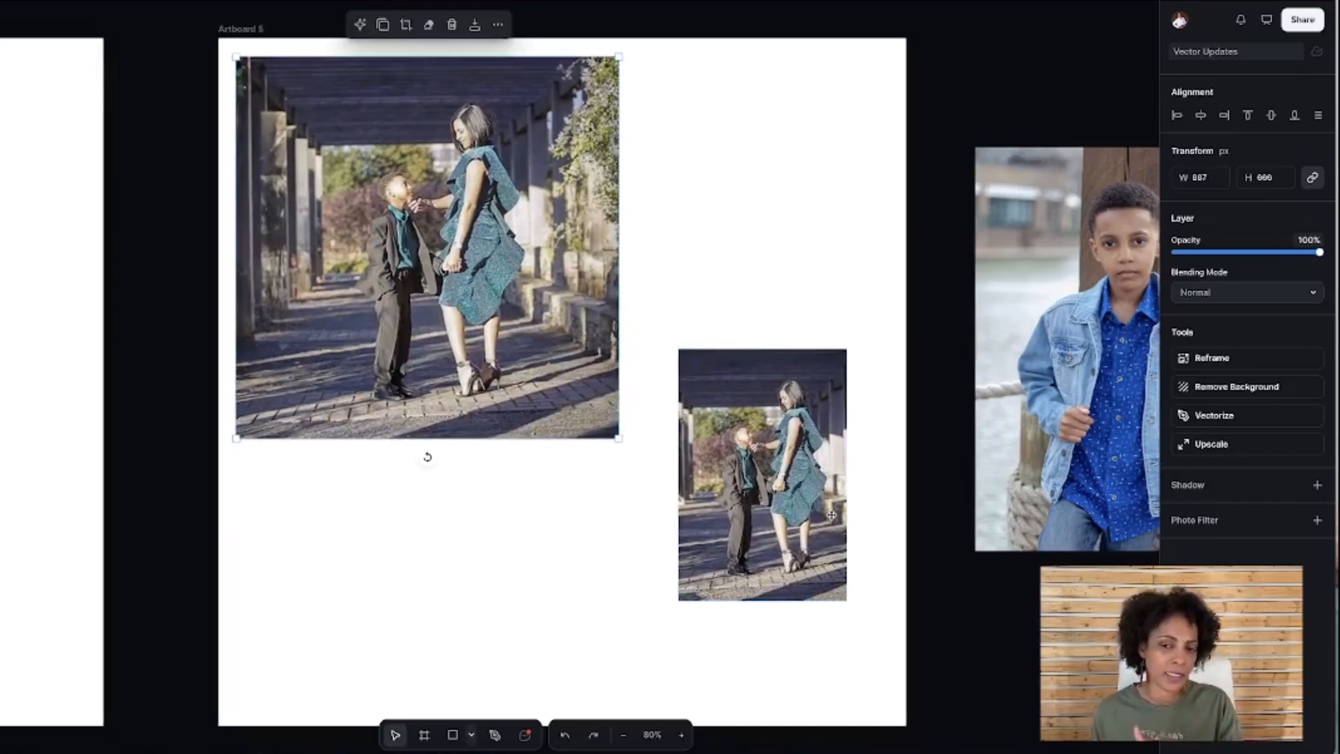
scroll(724, 522, "down", 1)
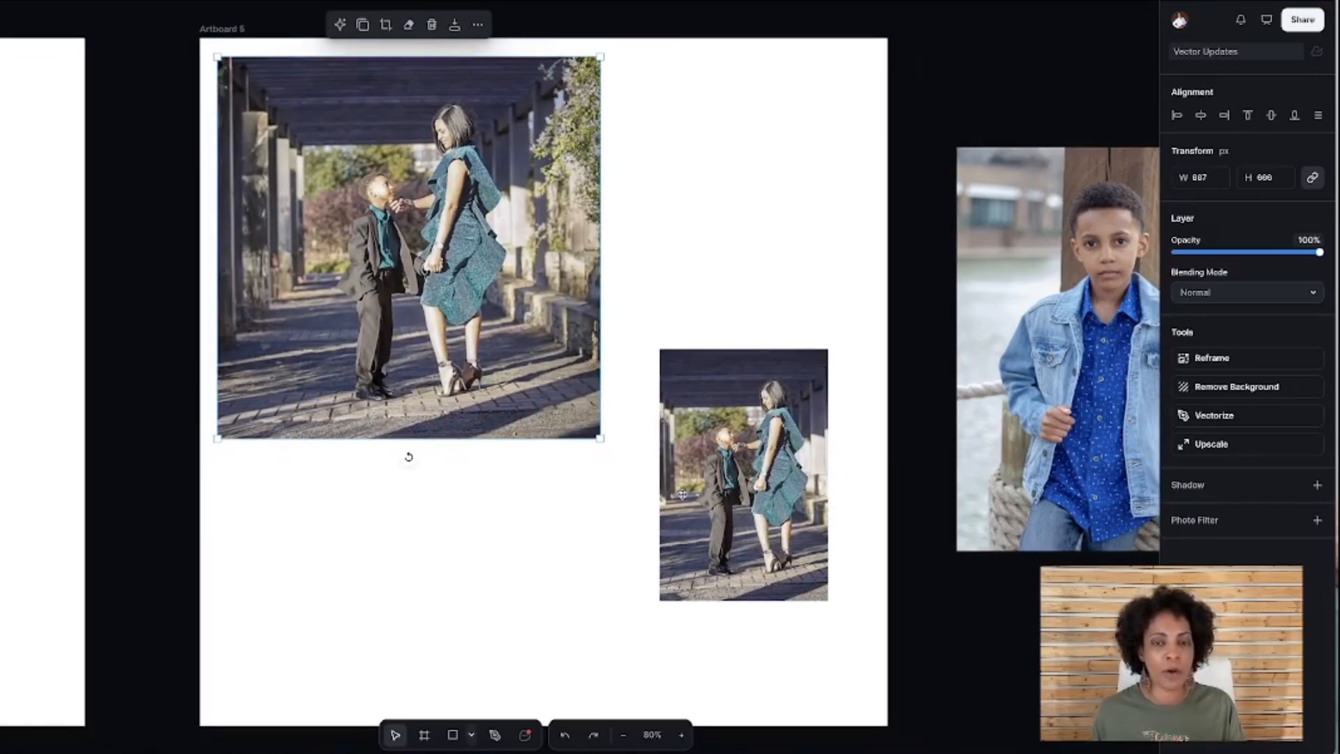
left_click_drag(342, 265, 334, 249)
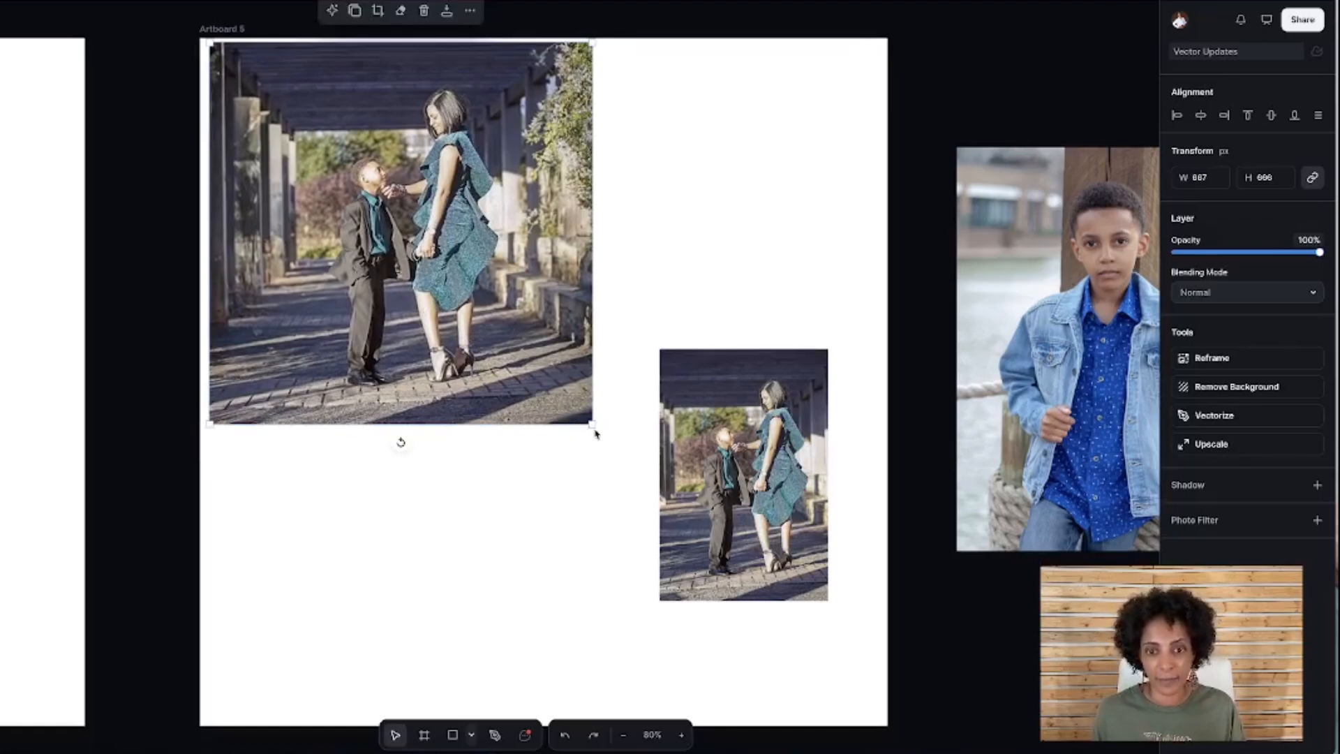
left_click_drag(593, 424, 495, 288)
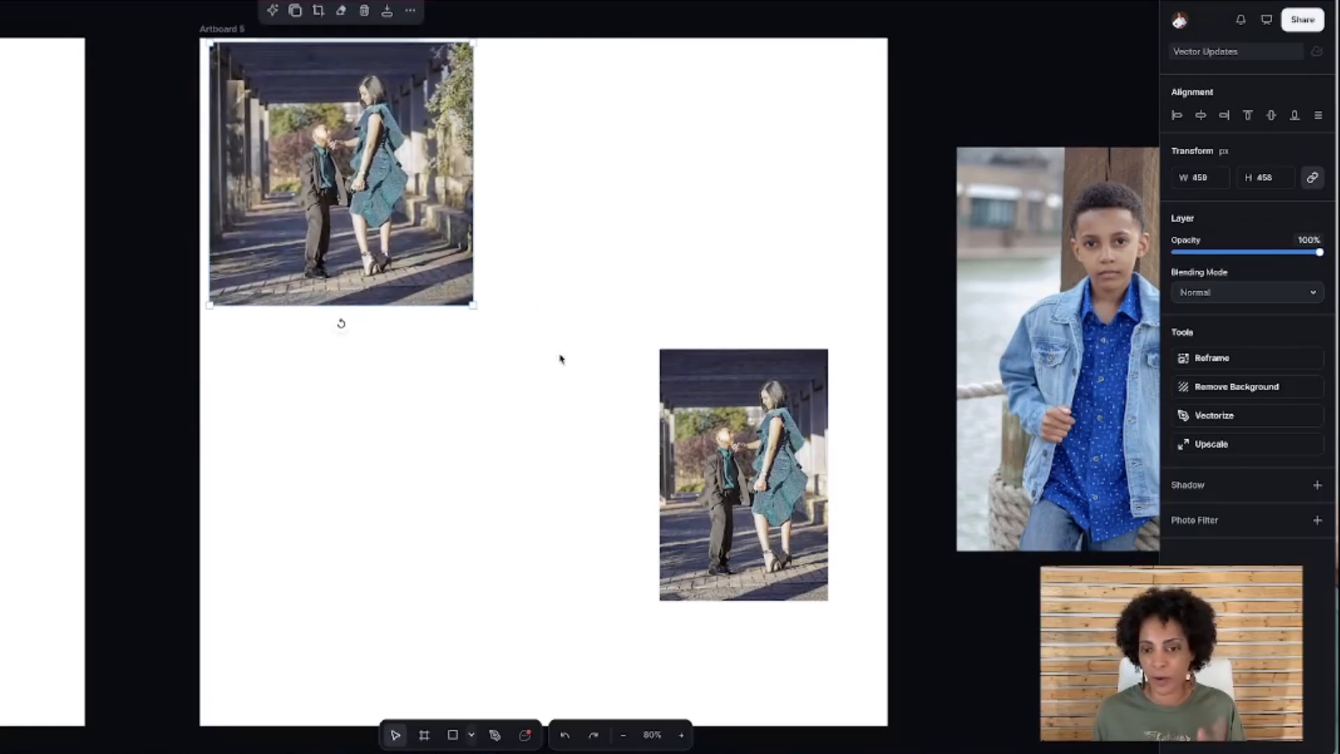
Extend the portrait photo to the left with a custom Reframe, then enlarge the photo to about 797 × 710 px.
left_click_drag(701, 469, 640, 456)
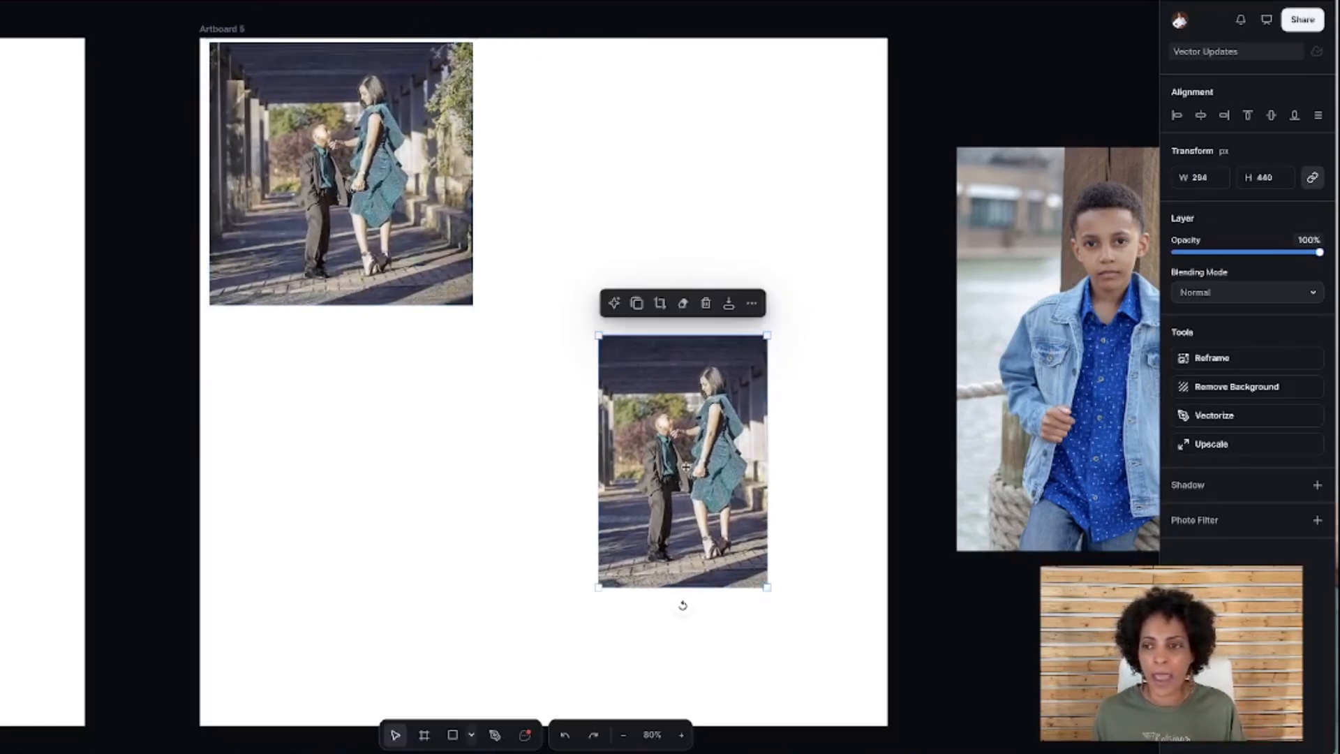
left_click(1211, 358)
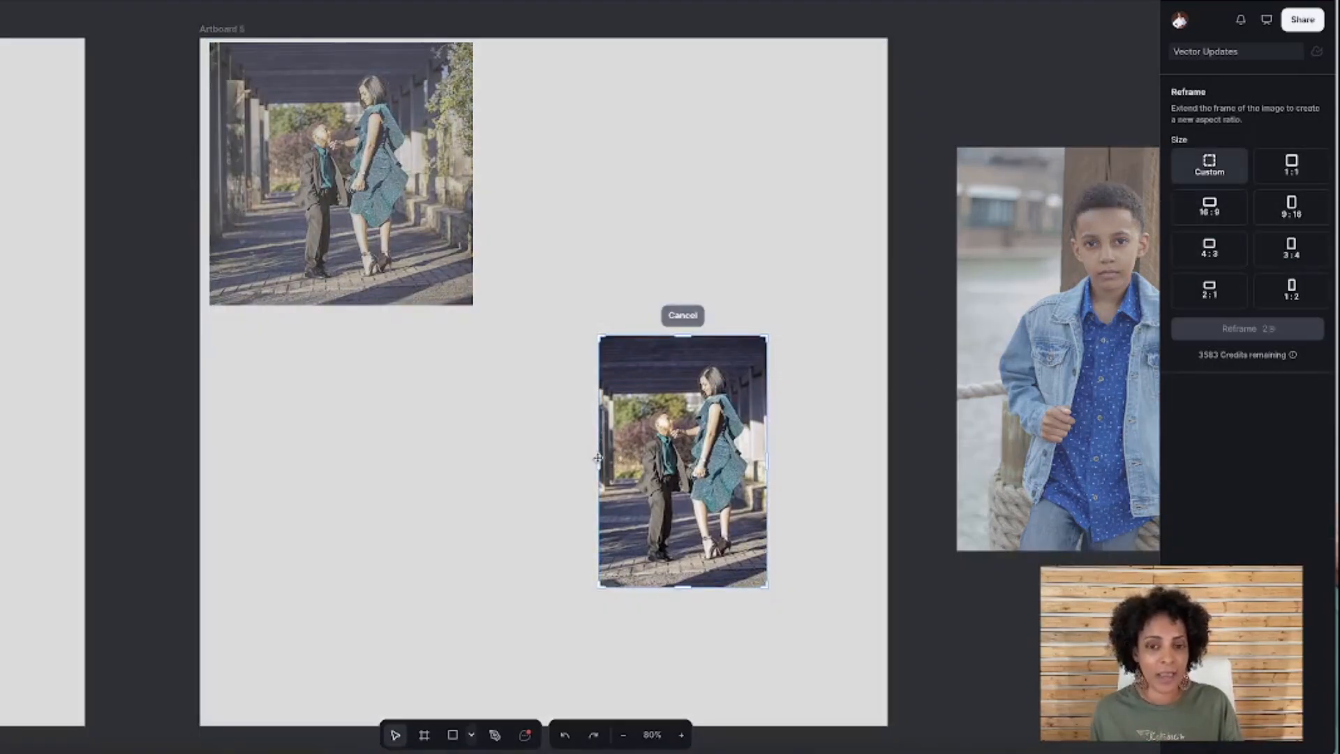
left_click_drag(595, 461, 485, 467)
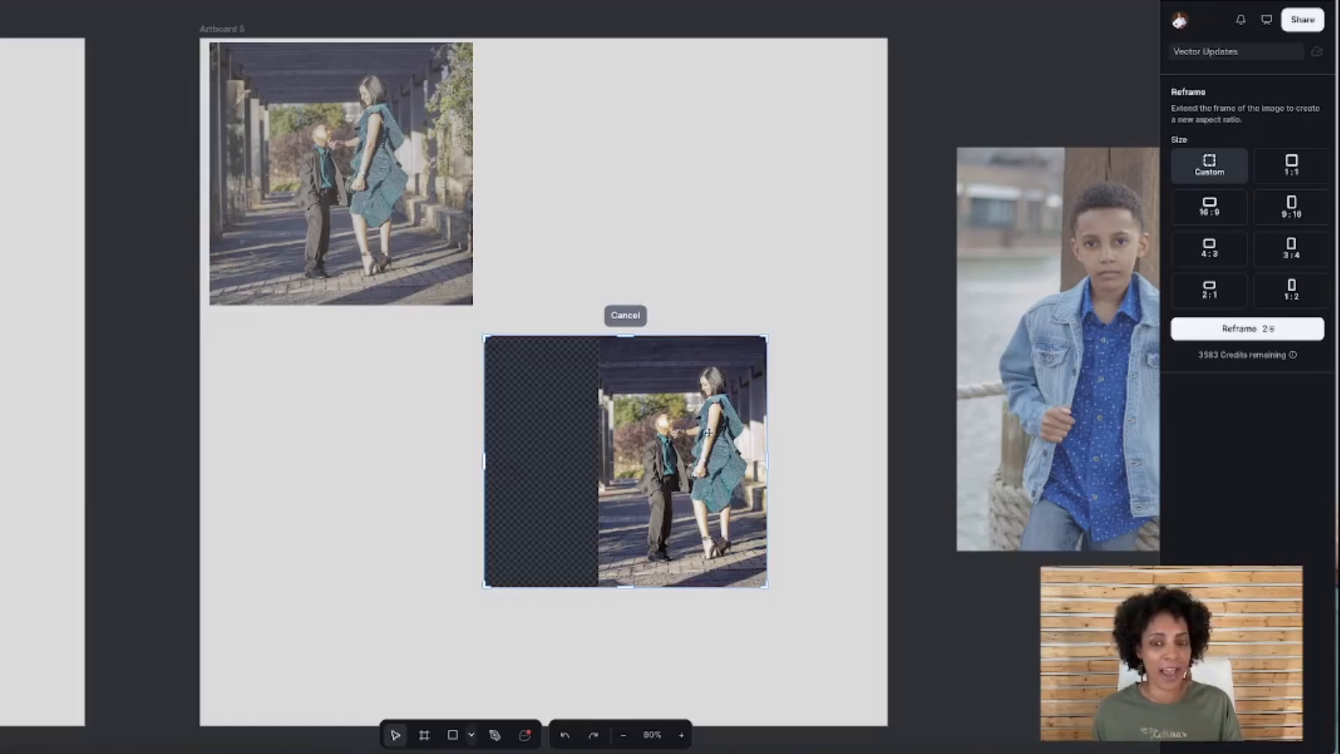
left_click(1272, 335)
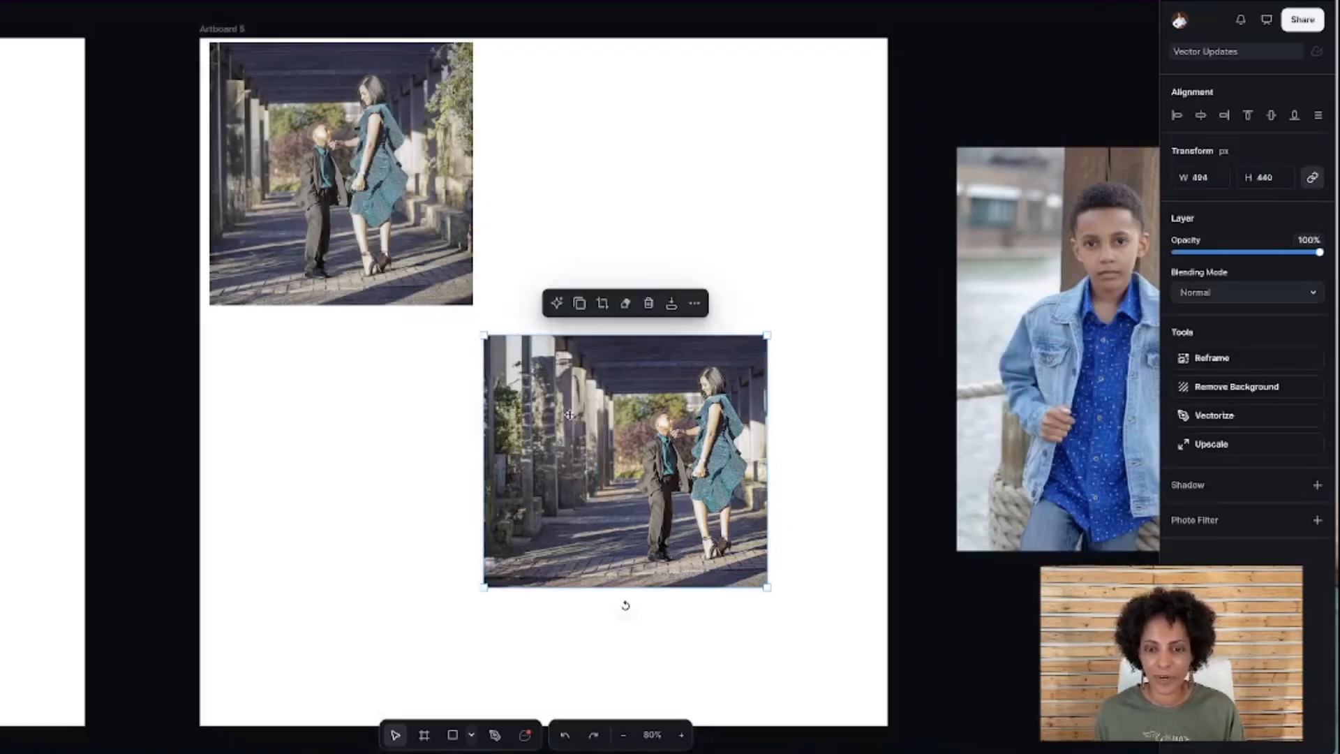
left_click_drag(511, 373, 312, 186)
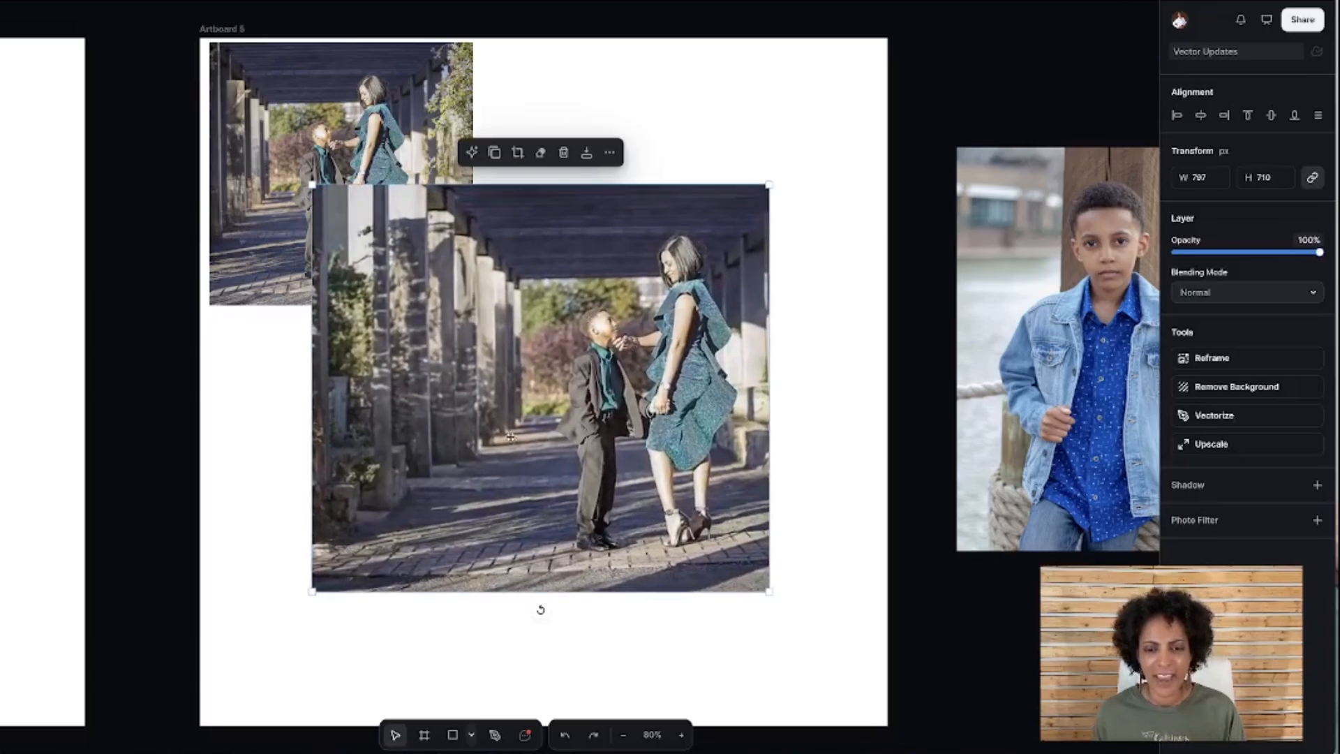
left_click_drag(570, 447, 578, 482)
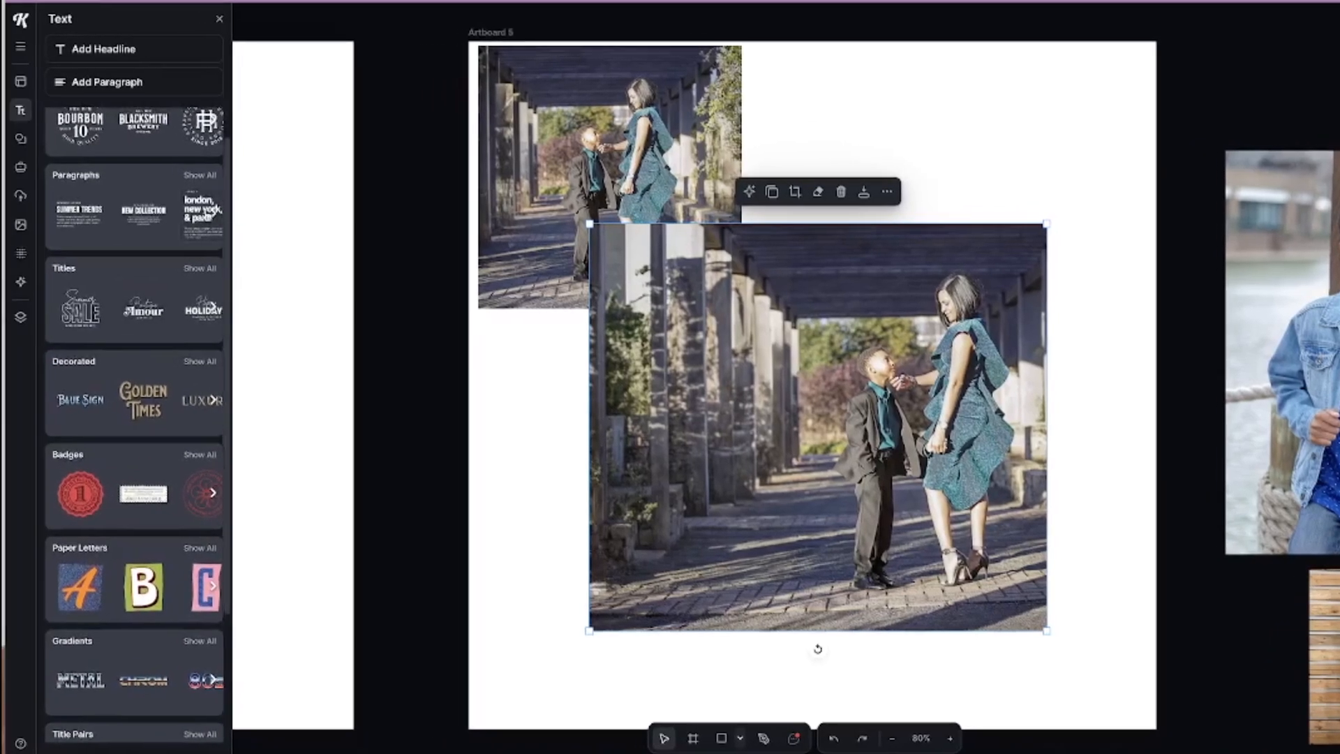
Add the PARIS and Velvet decorated text styles over the enlarged photo.
scroll(211, 307, "up", 1)
left_click(213, 437)
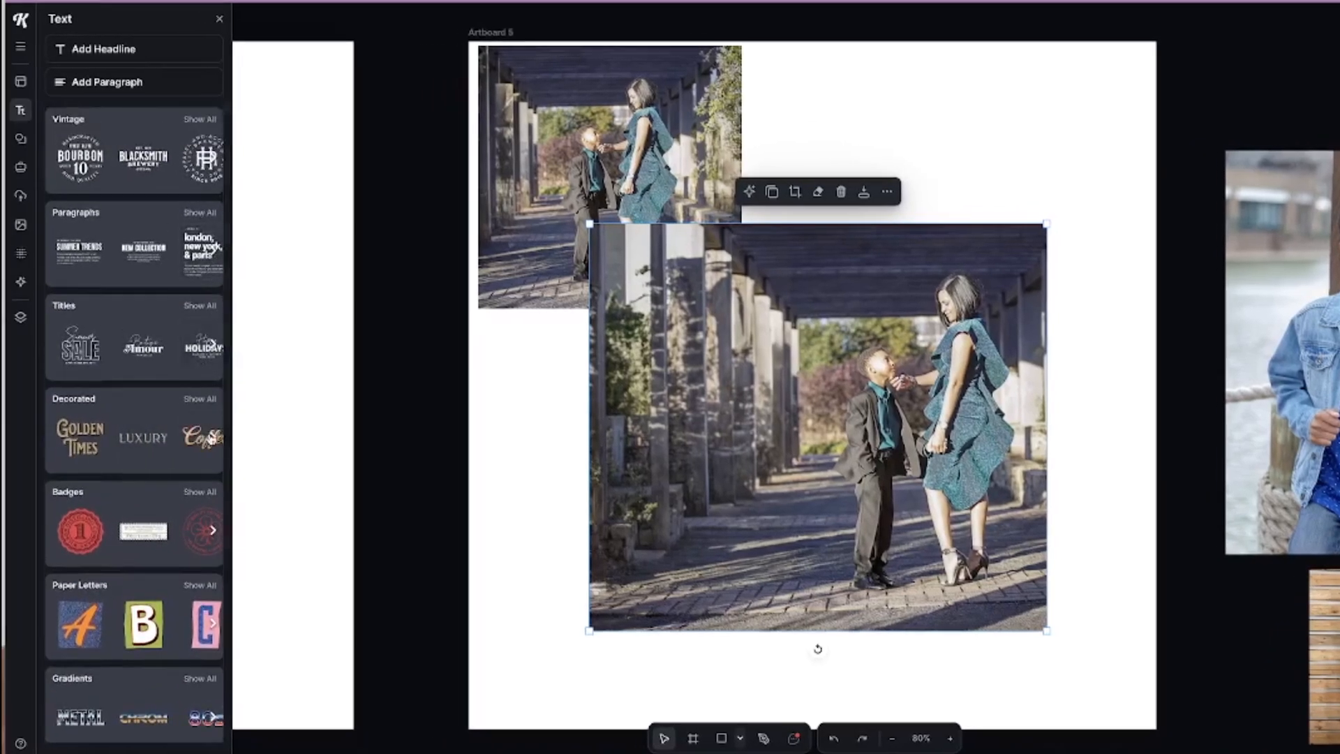
left_click(210, 437)
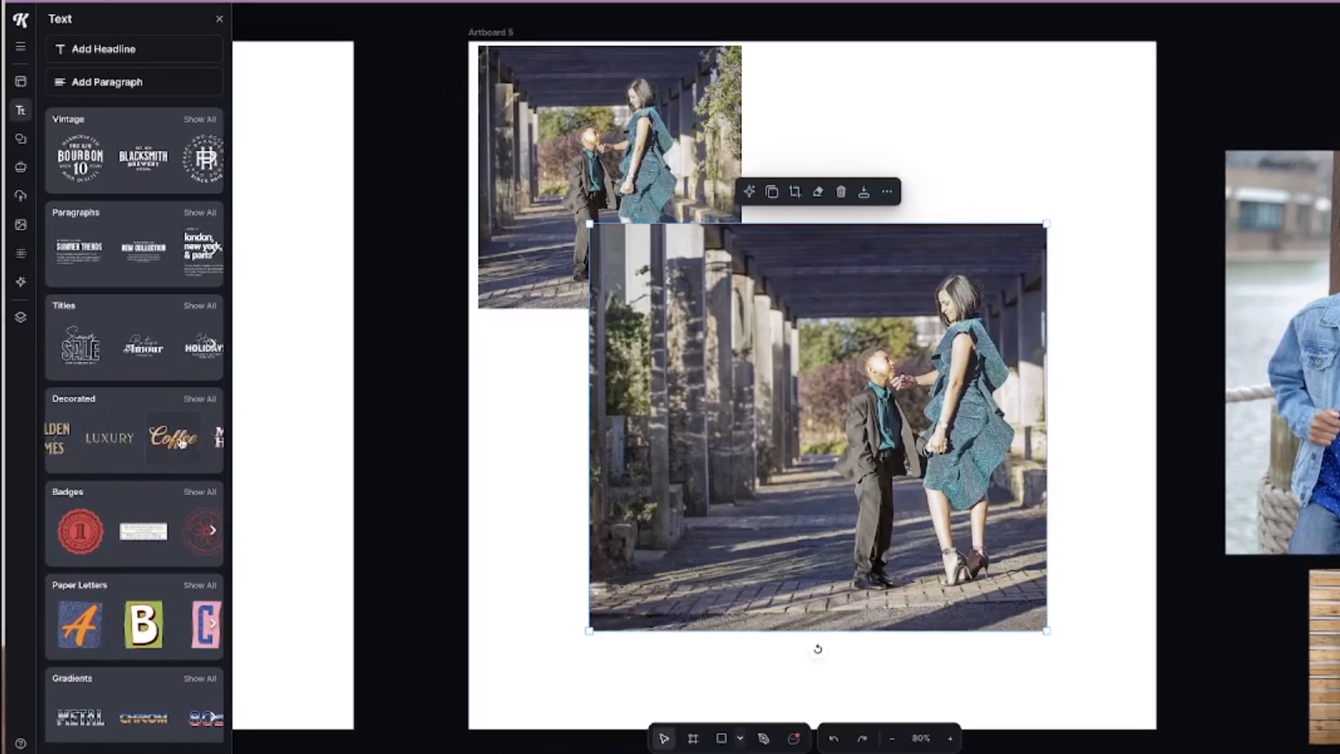
left_click(180, 440)
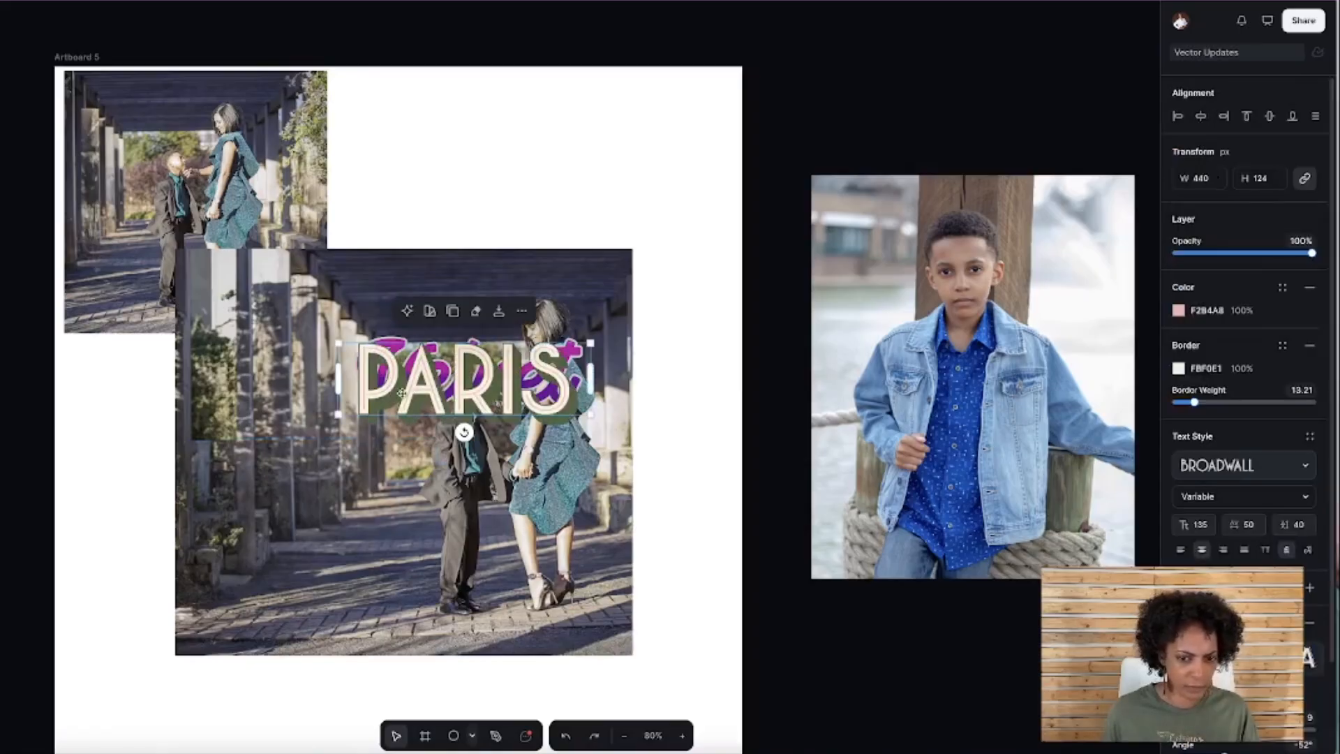
Move the PARIS text to the pillars on the photo's left side and delete the purple Velvet text.
left_click_drag(423, 383, 257, 467)
left_click(450, 379)
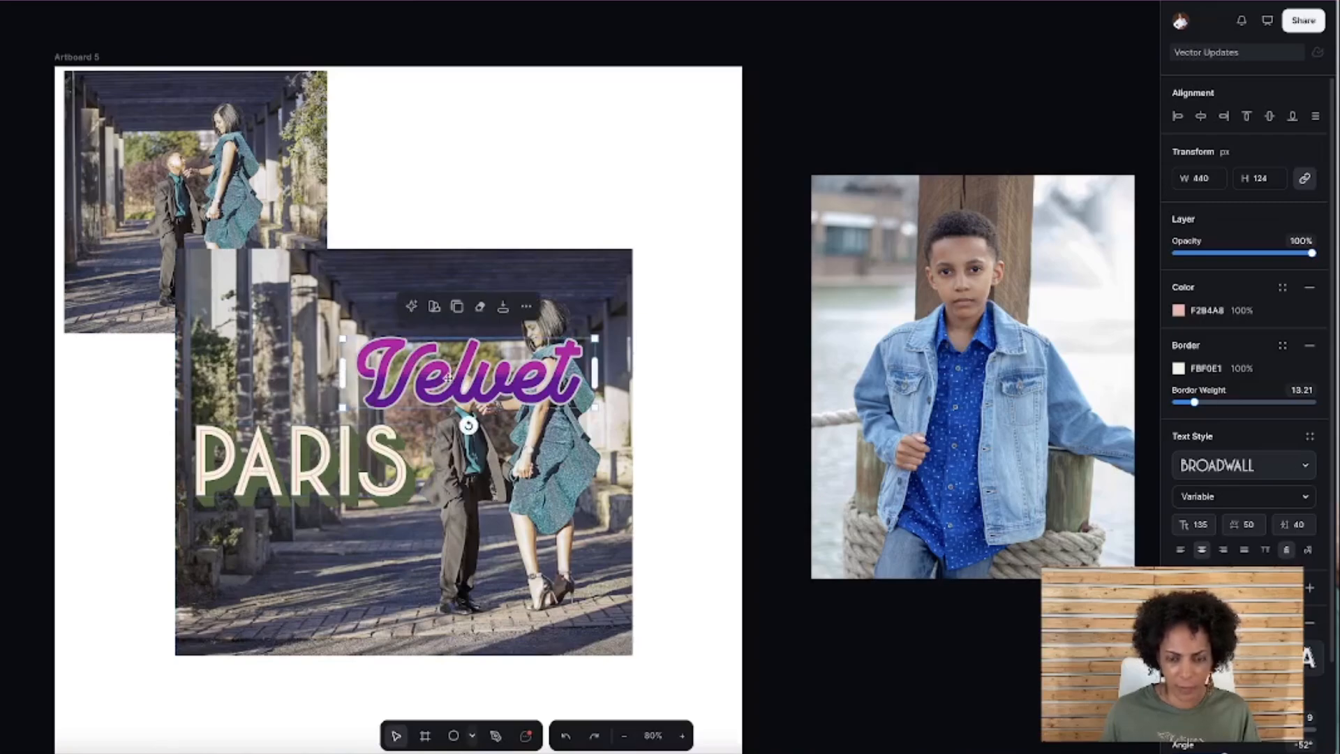
key("Delete")
Replace the PARIS wording with MOTHER'S LOVE on two lines.
left_click(416, 465)
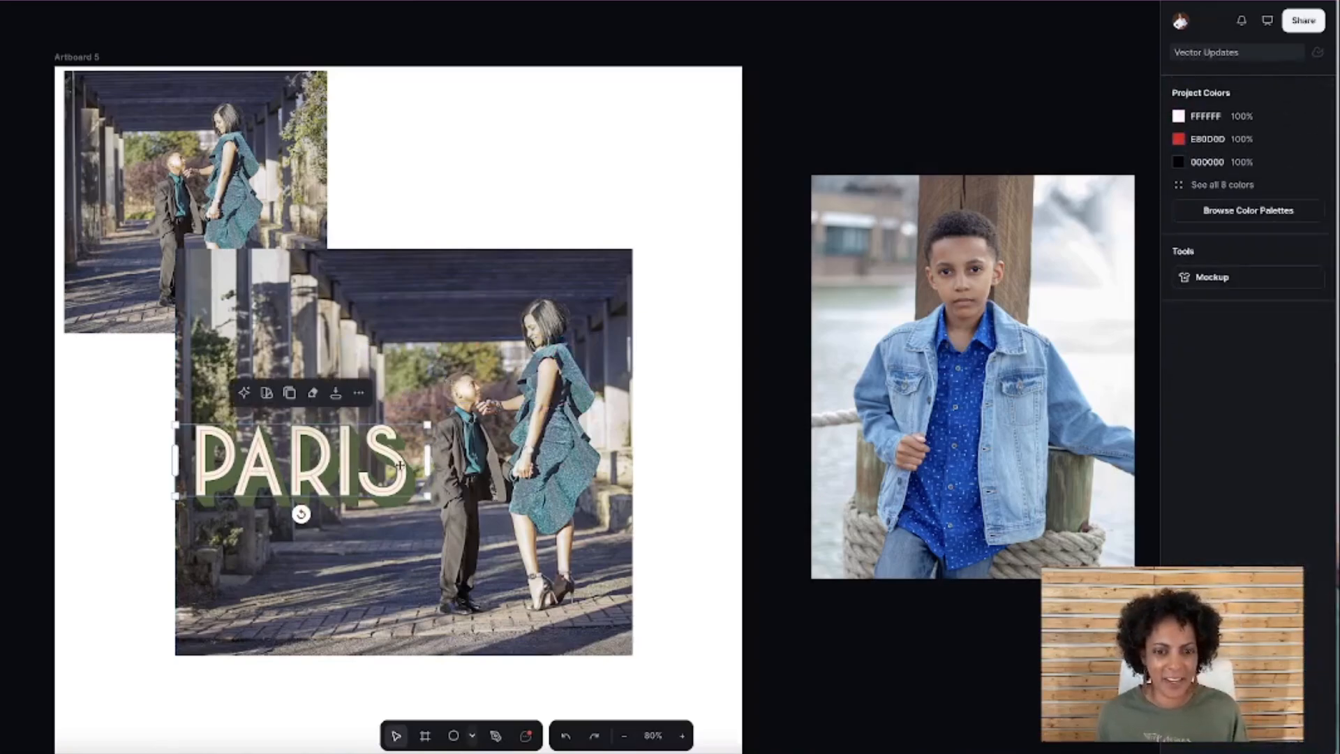
type("MOTHER")
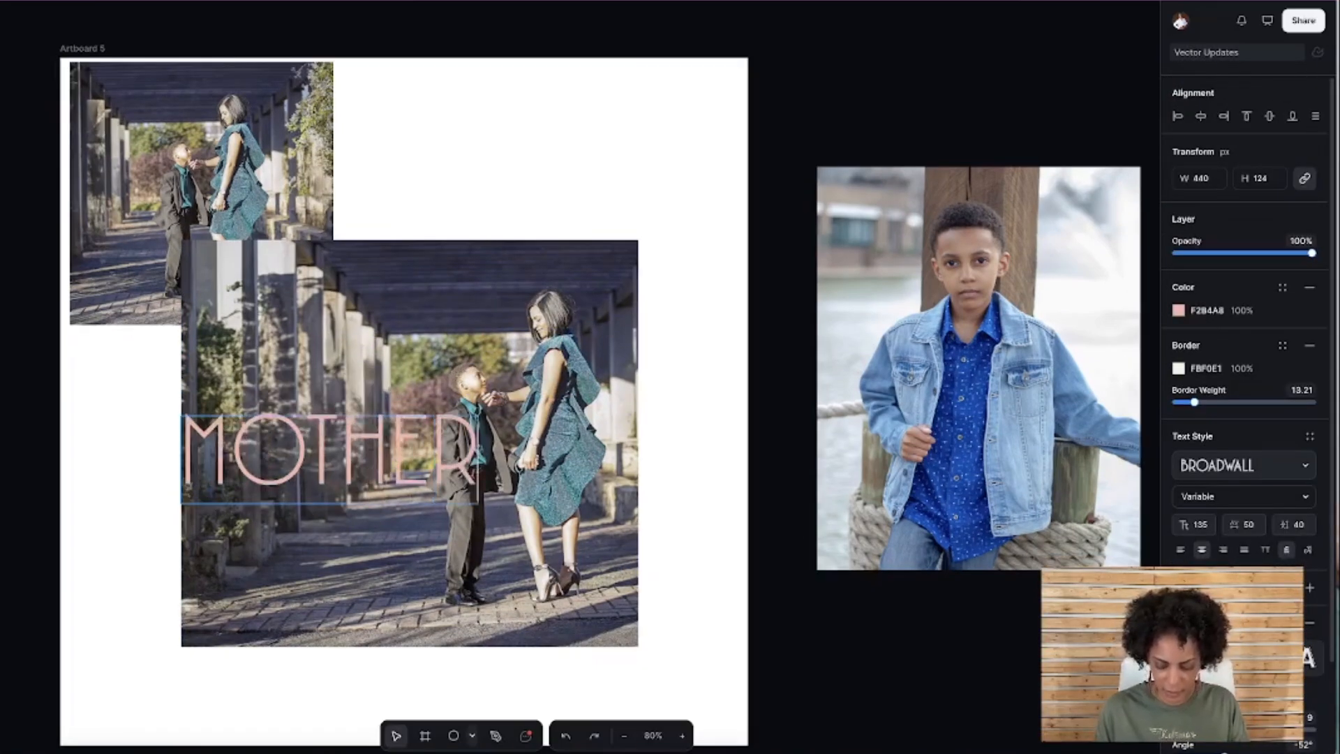
type("'S ")
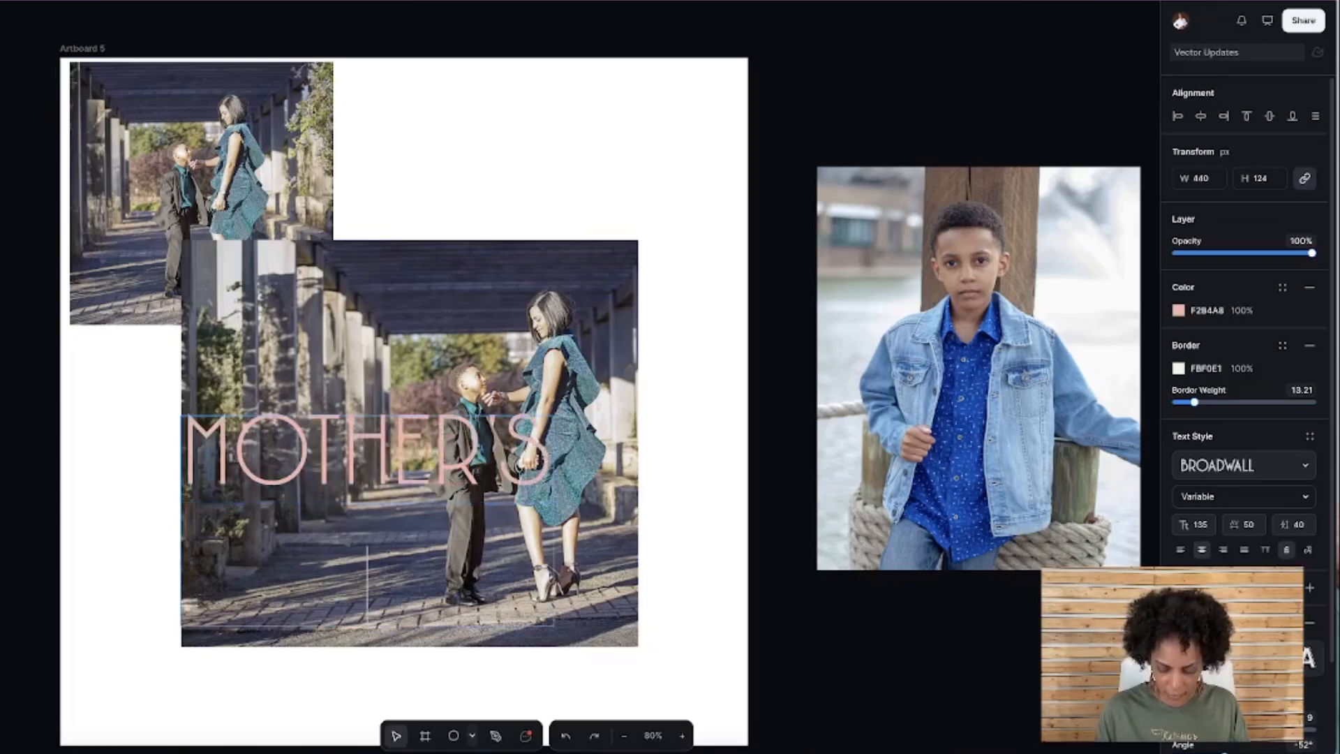
type("LOVE")
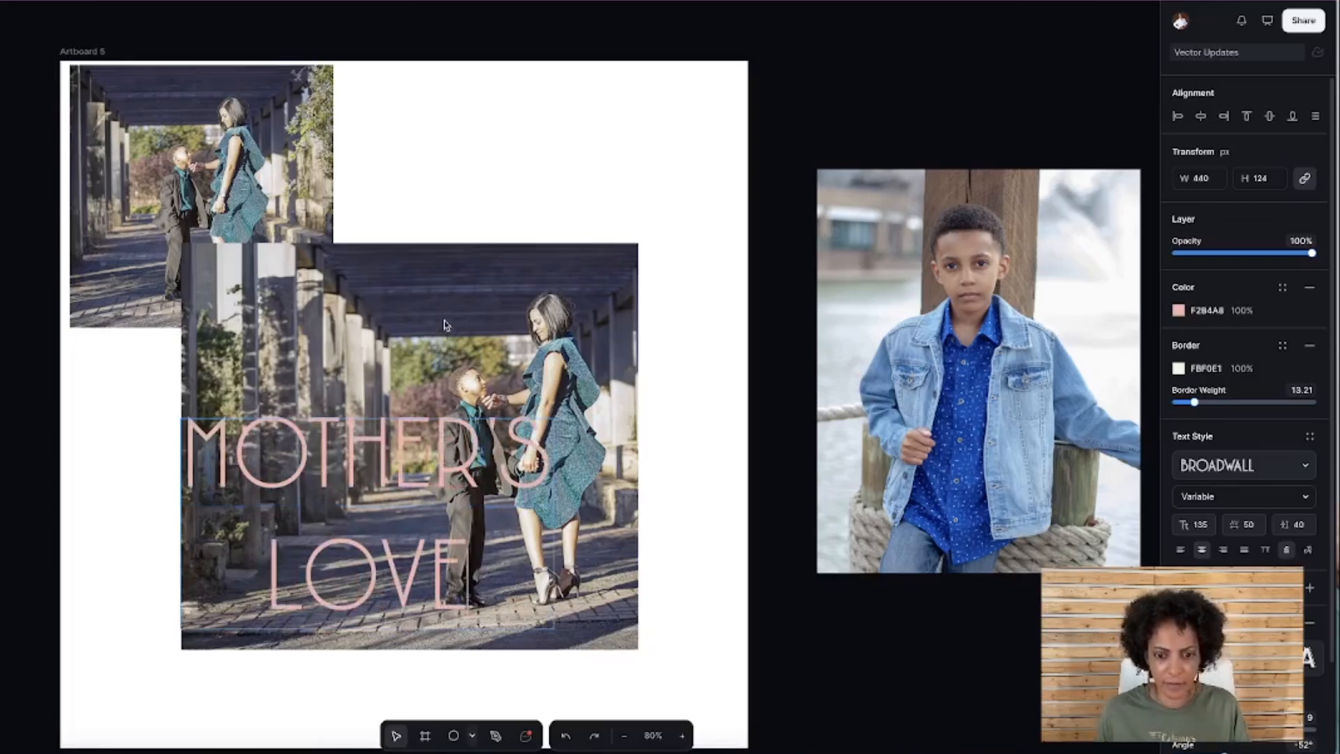
key("Escape")
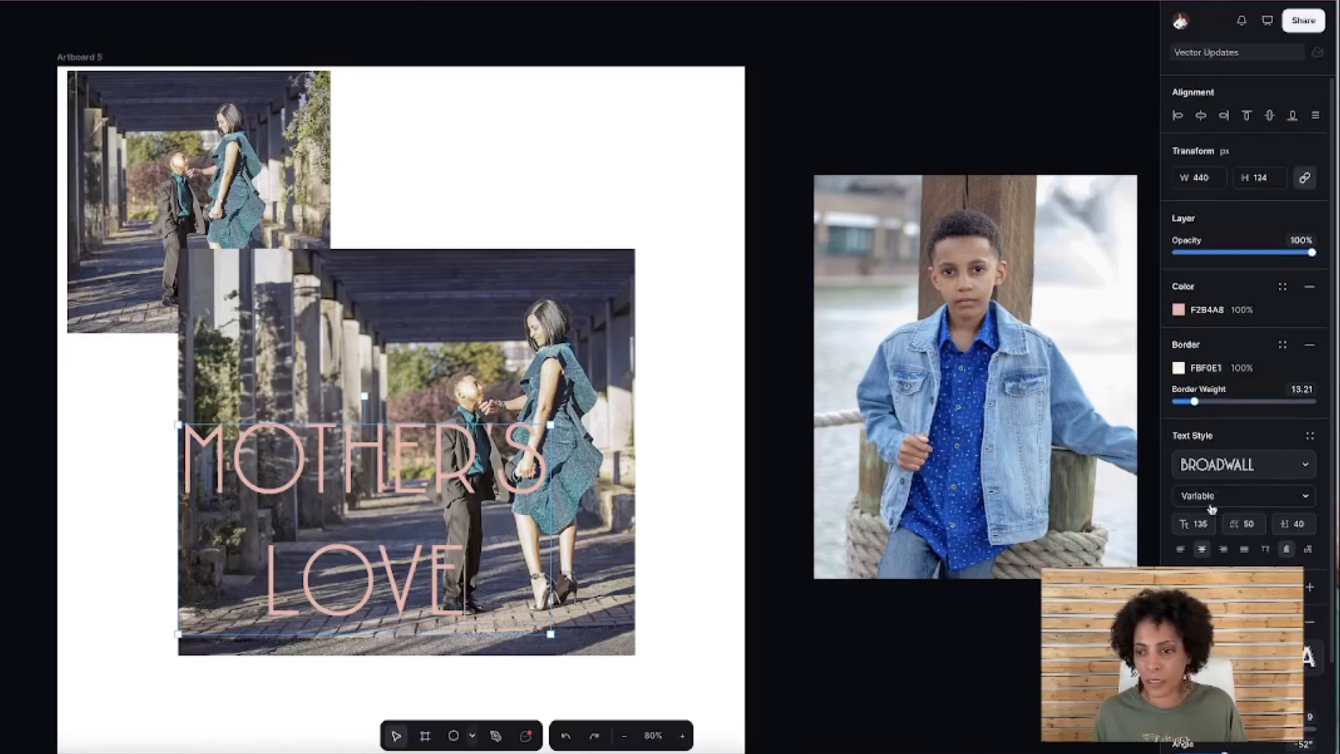
Recolor the MOTHER'S LOVE lettering by sampling the blue-teal color 7DA3B2 from the woman's dress.
left_click(1179, 309)
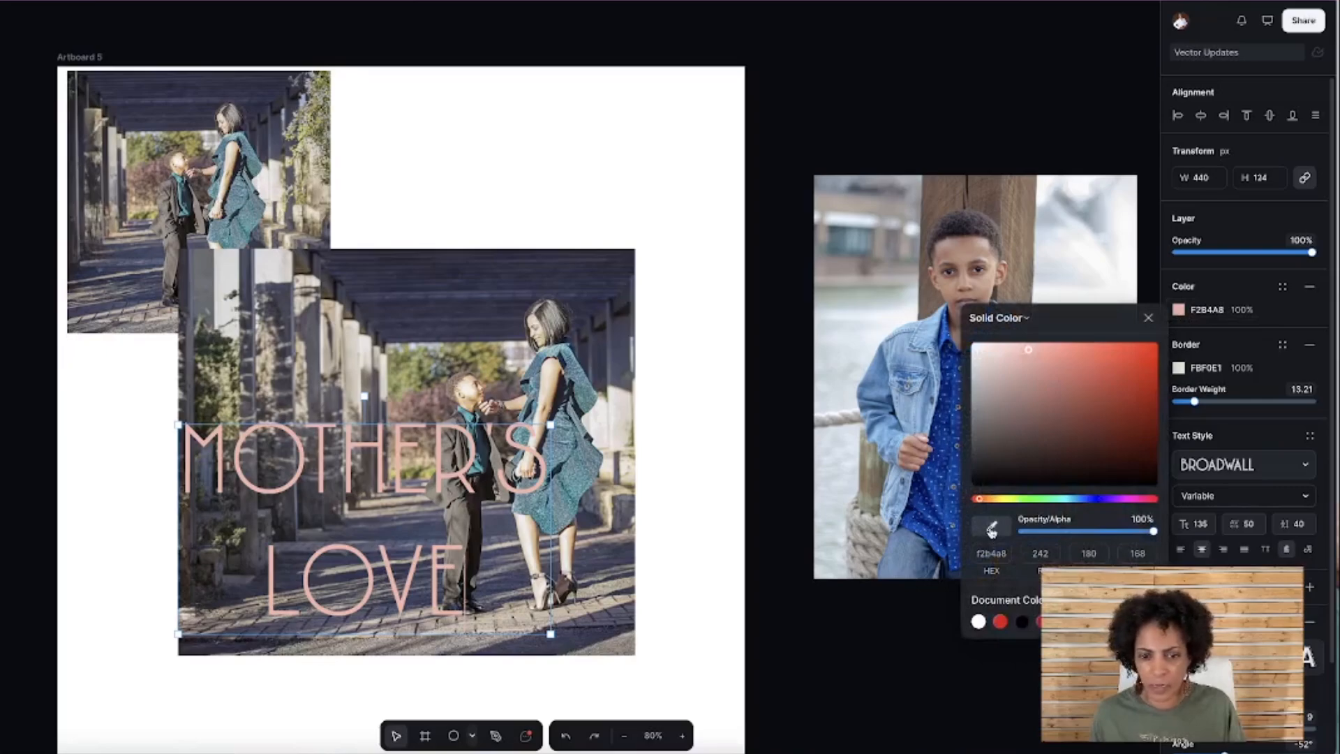
left_click(991, 531)
left_click(567, 439)
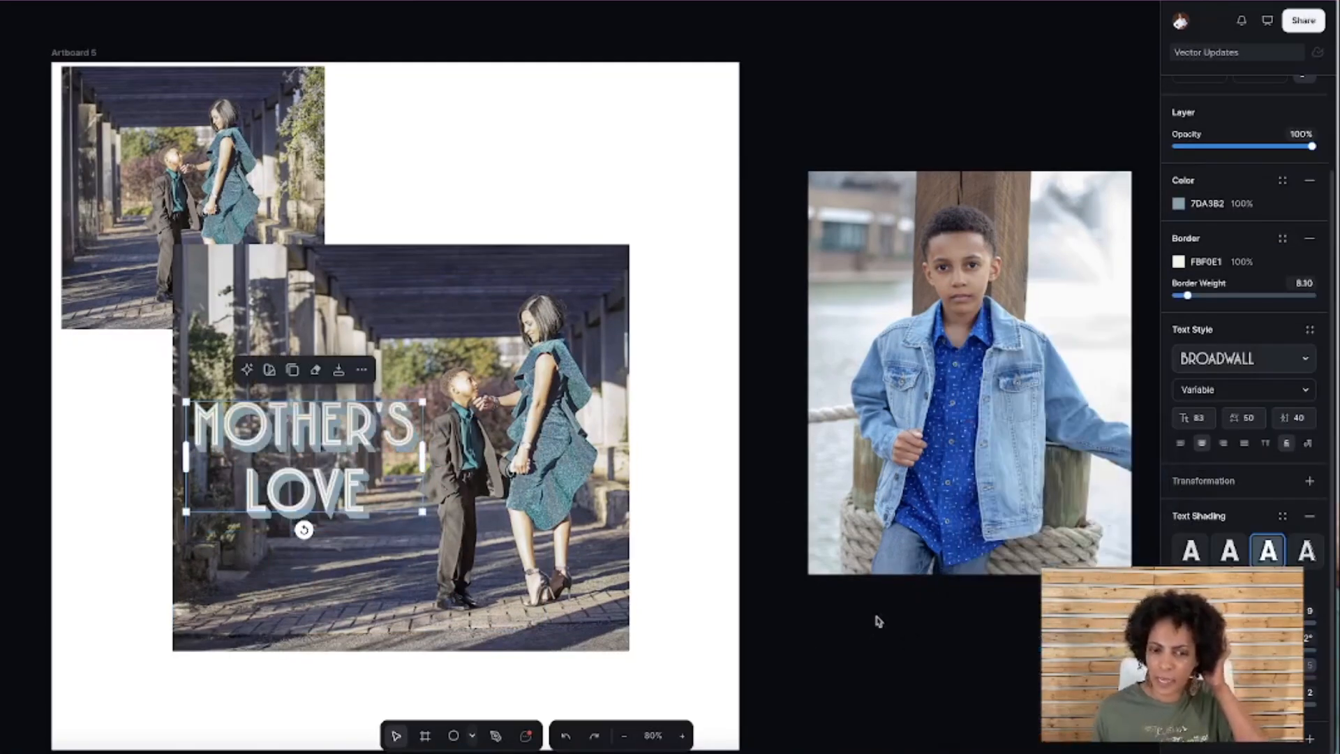
Scale the MOTHER'S LOVE text down to about font size 78 and move it up beside the boy's head.
left_click_drag(423, 515, 411, 507)
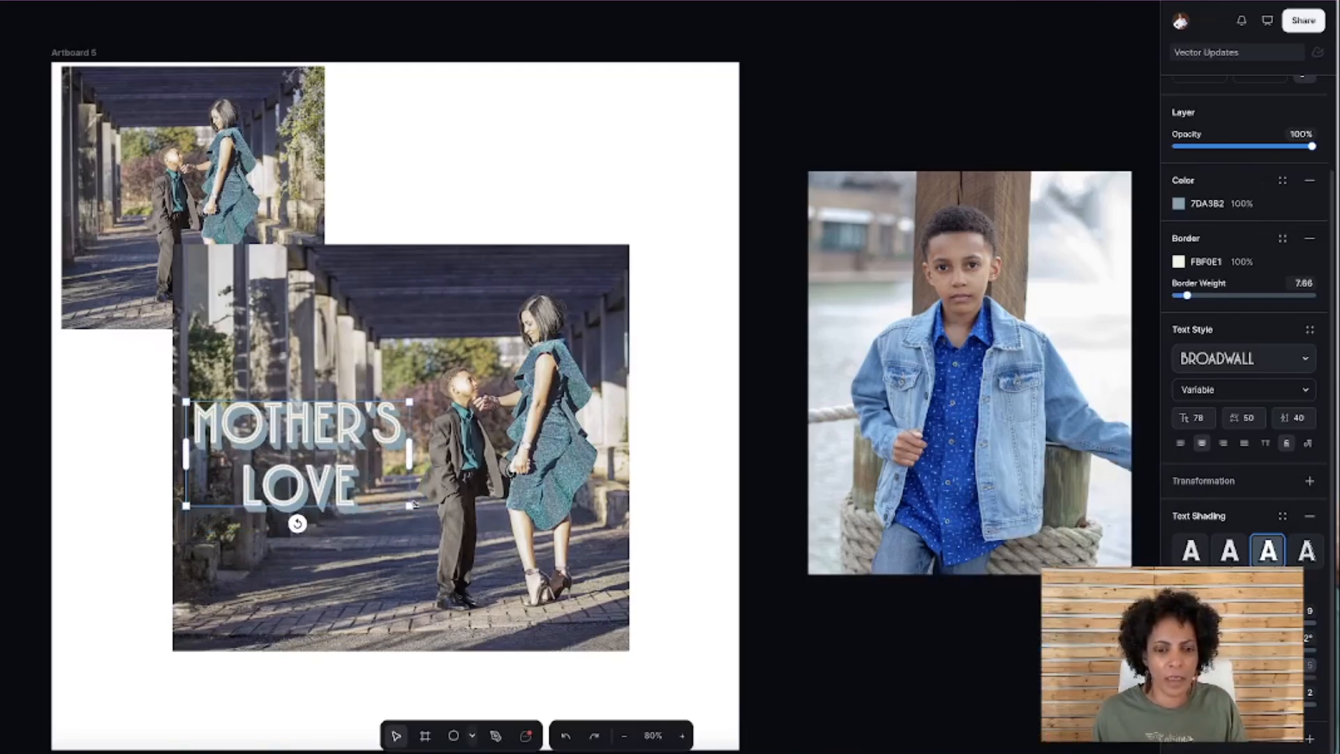
left_click_drag(351, 431, 360, 340)
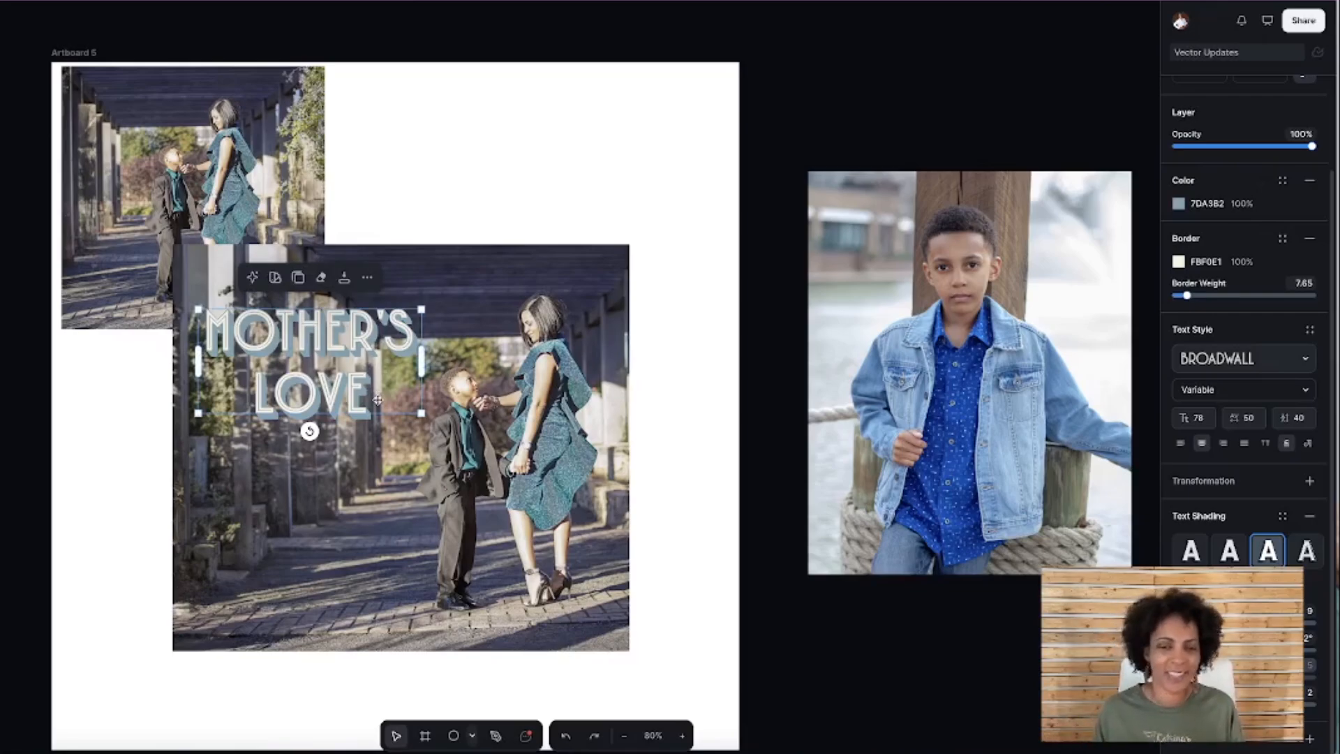
scroll(377, 400, "down", 2)
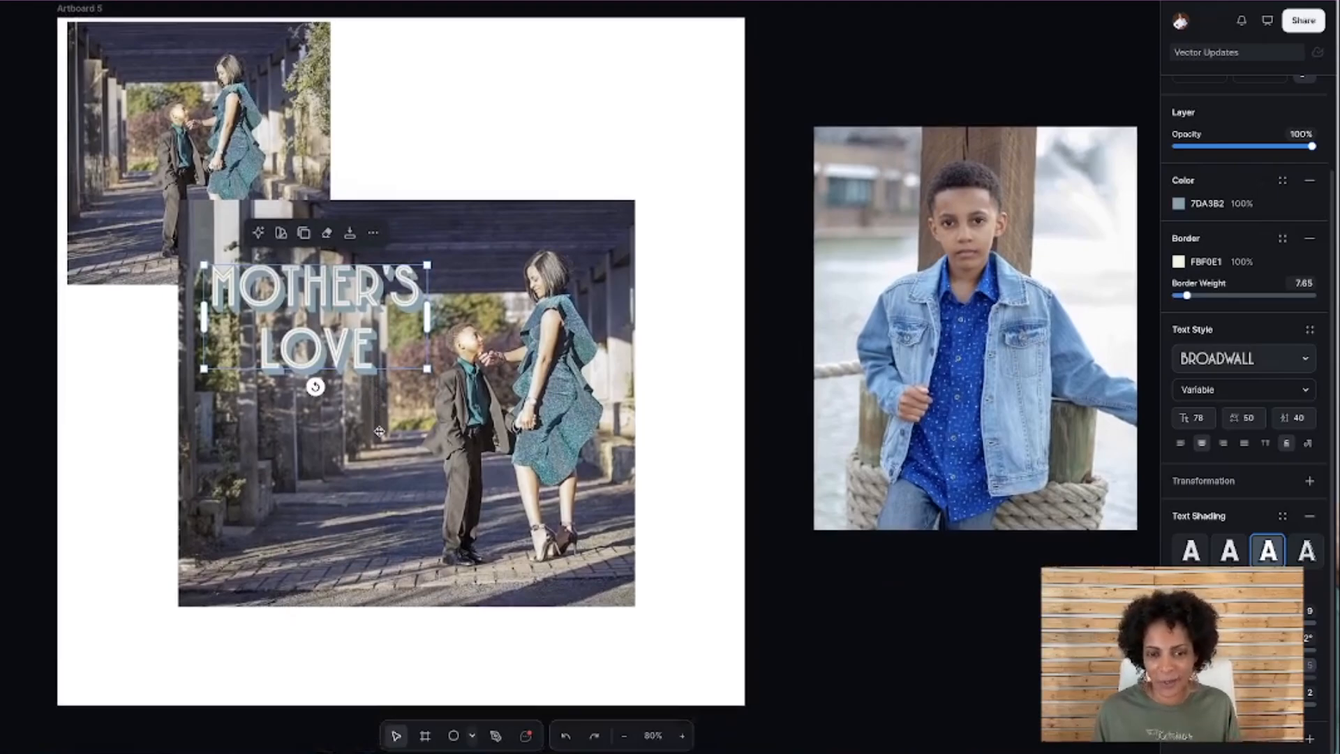
scroll(379, 431, "down", 1)
scroll(379, 432, "left", 1)
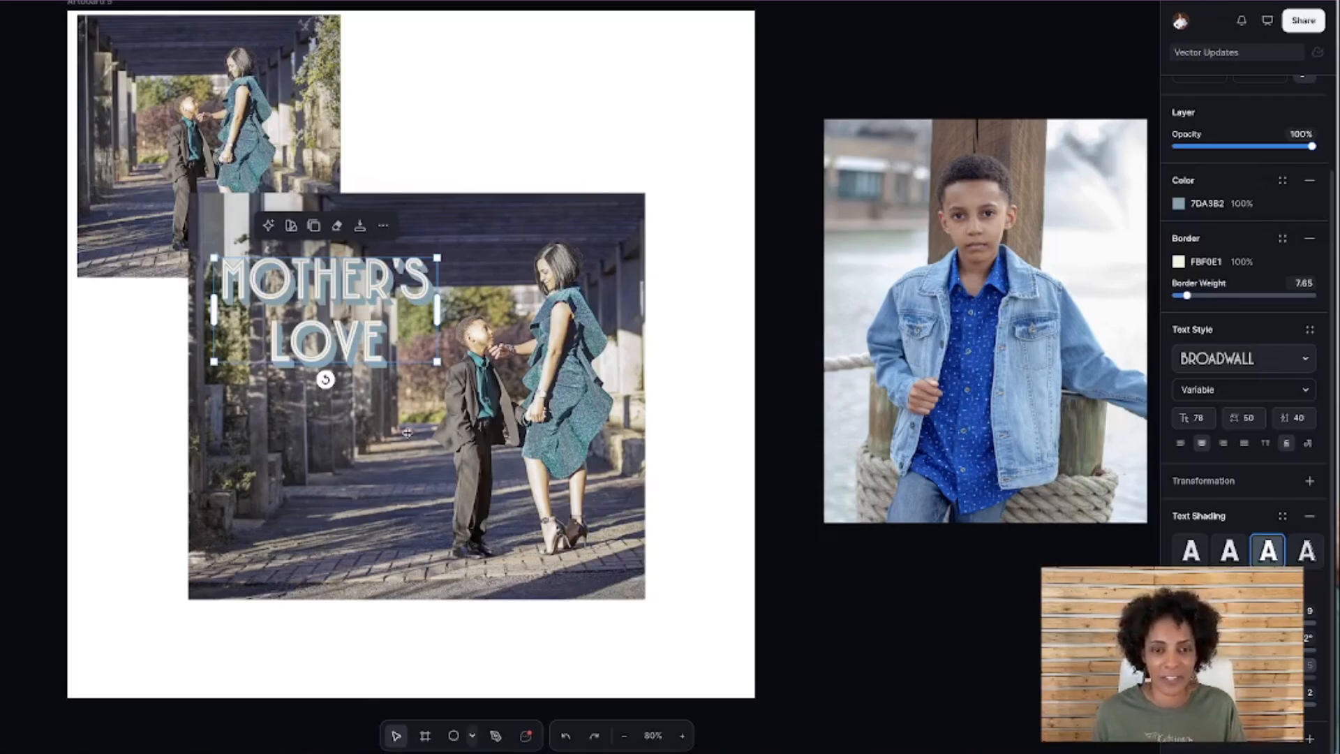
left_click(407, 433)
scroll(571, 586, "right", 6)
scroll(621, 349, "down", 3)
scroll(620, 349, "left", 2)
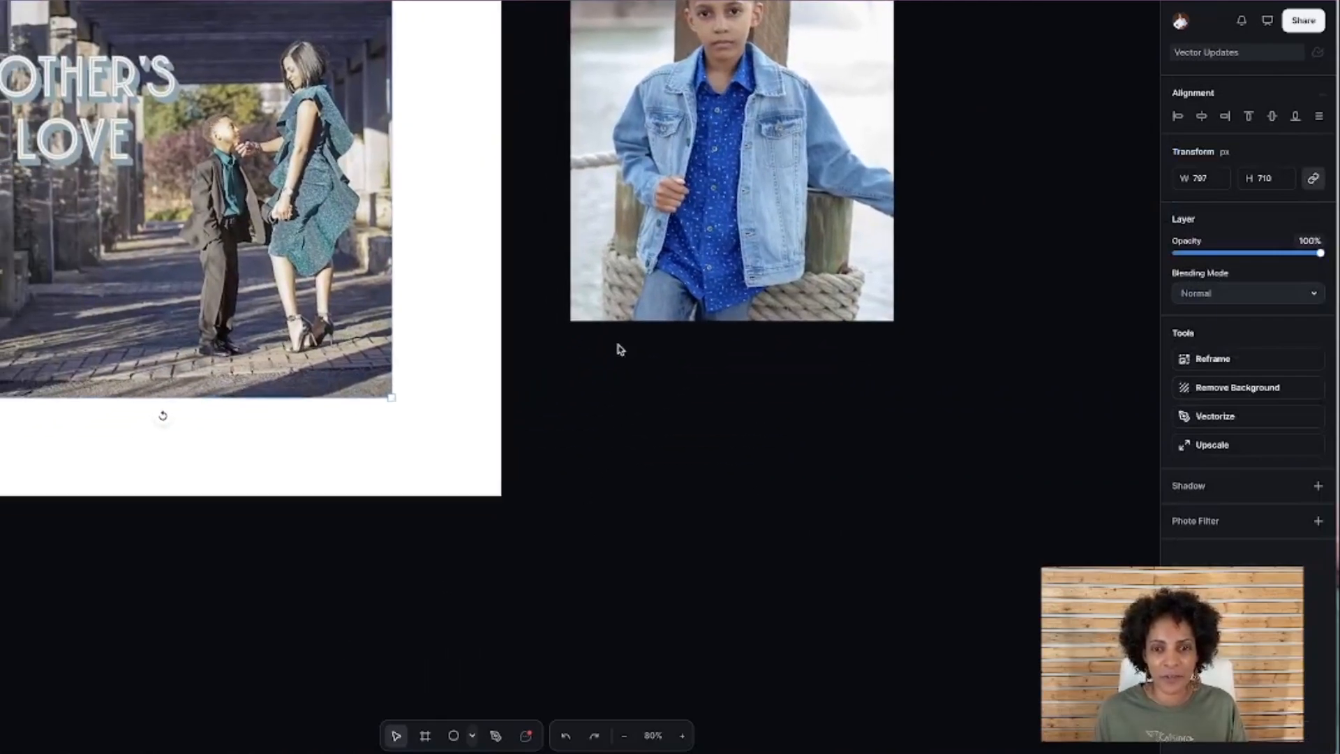
Extend the photo of the boy in the denim jacket leftward to about 879 px wide with Reframe and move it off the artboard.
scroll(620, 349, "up", 4)
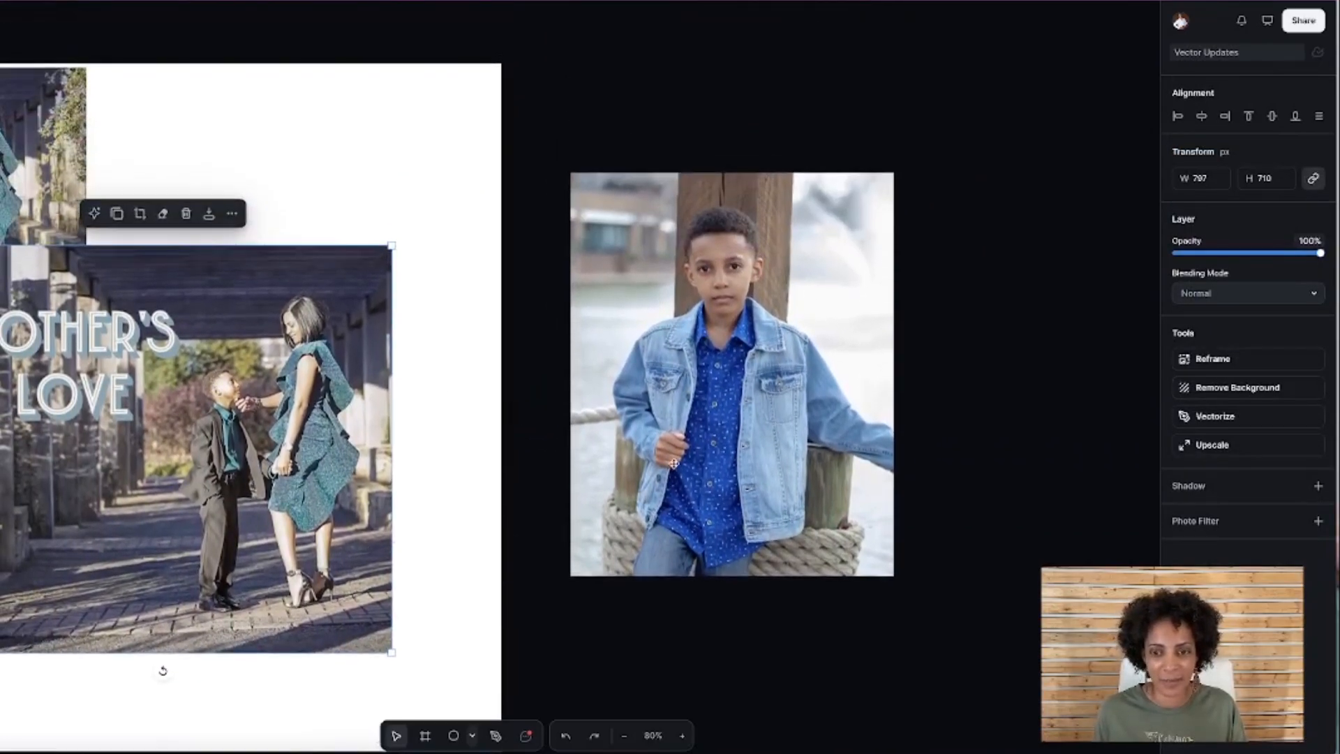
scroll(674, 463, "right", 3)
left_click(718, 479)
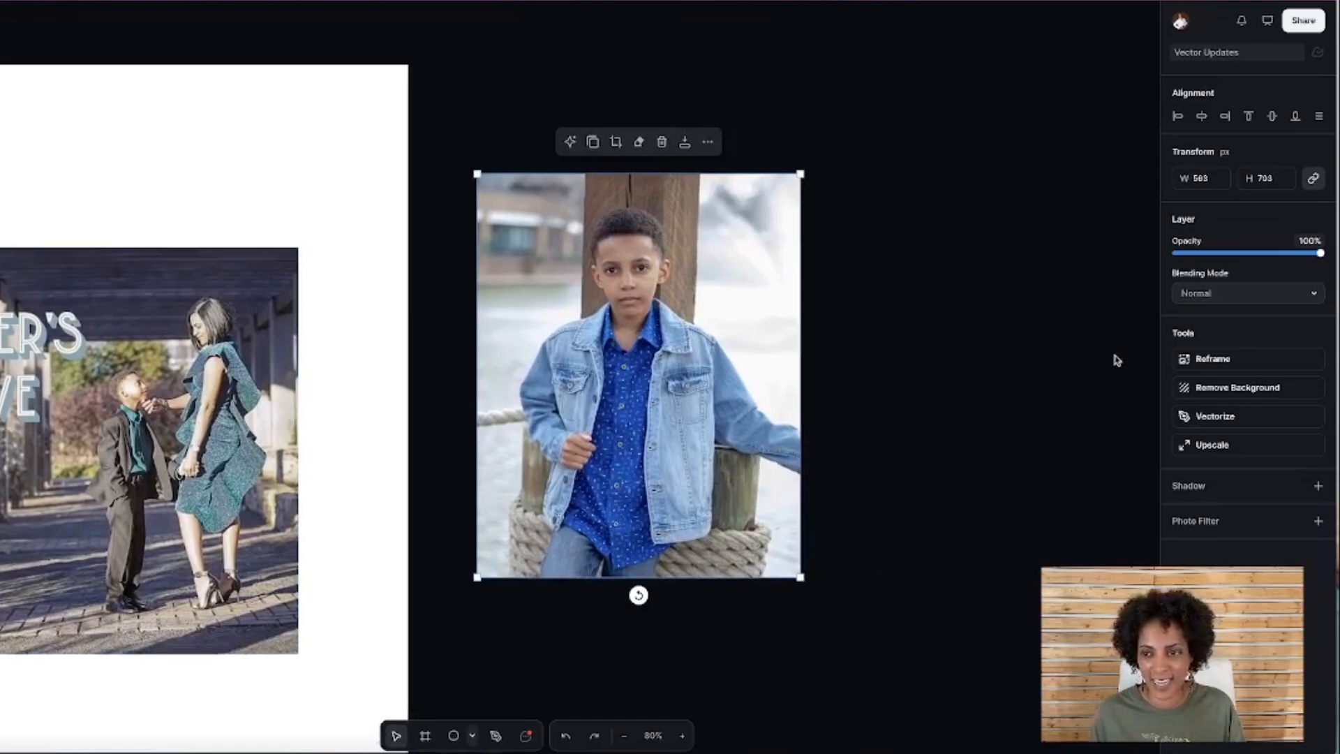
left_click(1216, 361)
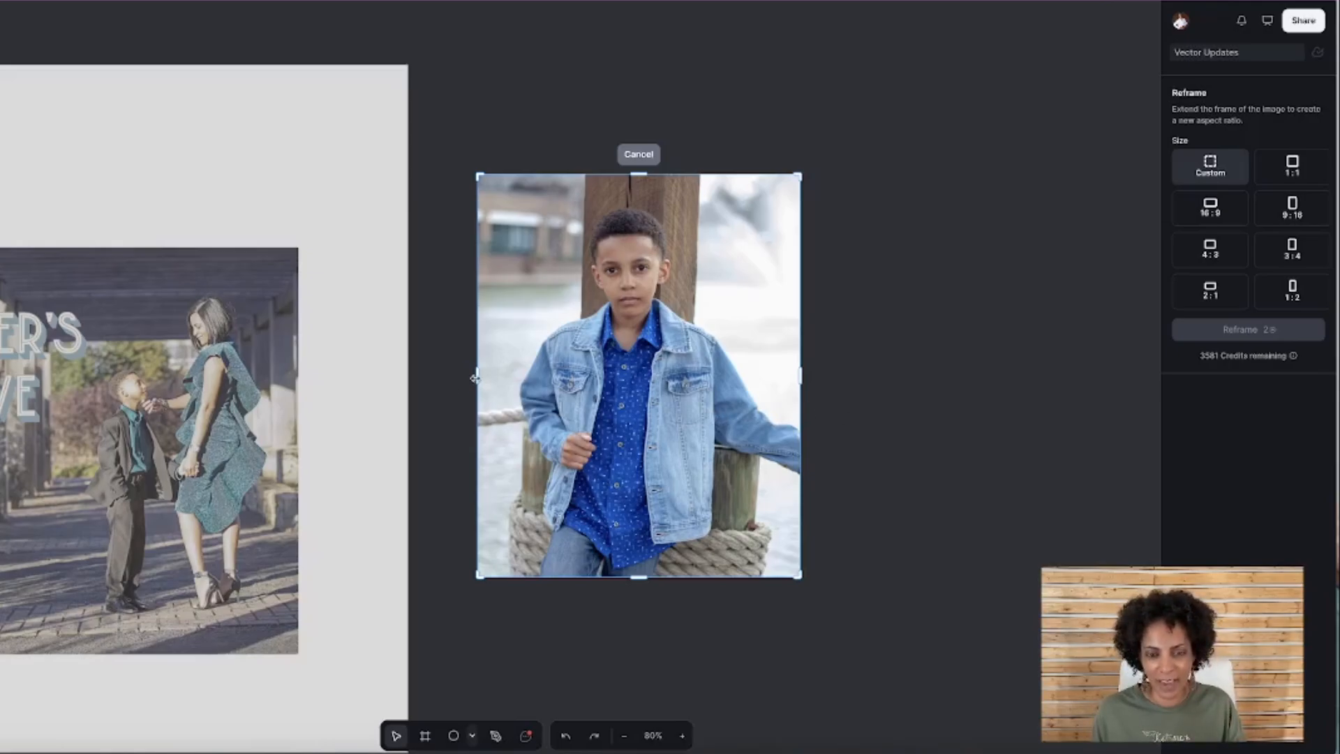
left_click_drag(475, 376, 297, 379)
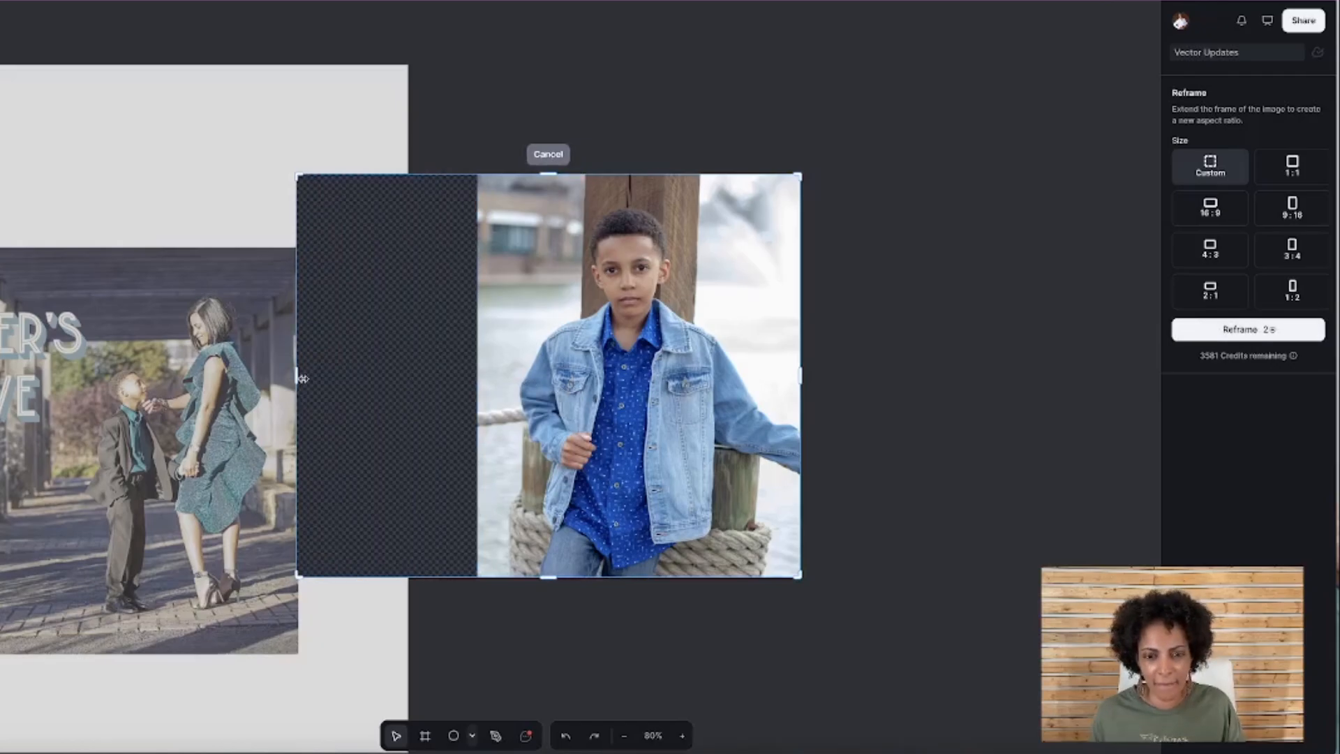
left_click(1258, 334)
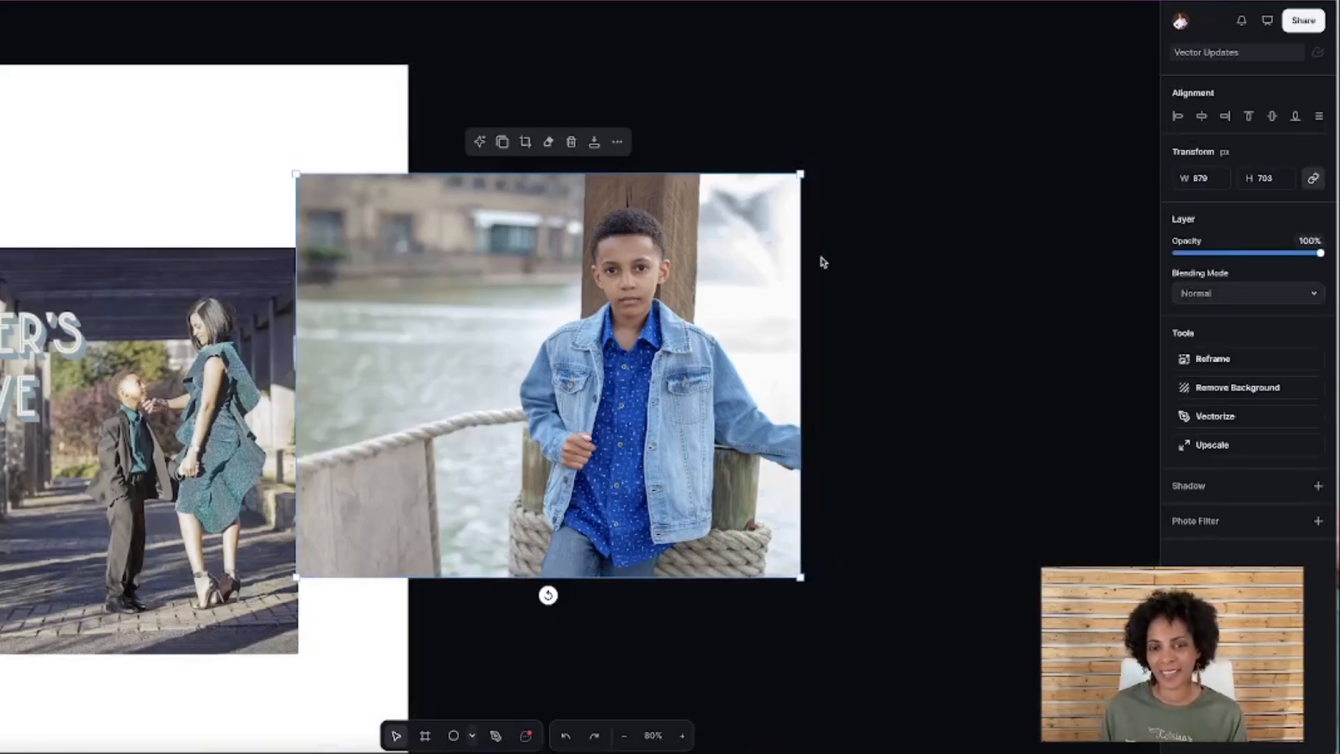
left_click_drag(517, 358, 709, 341)
scroll(601, 353, "down", 2)
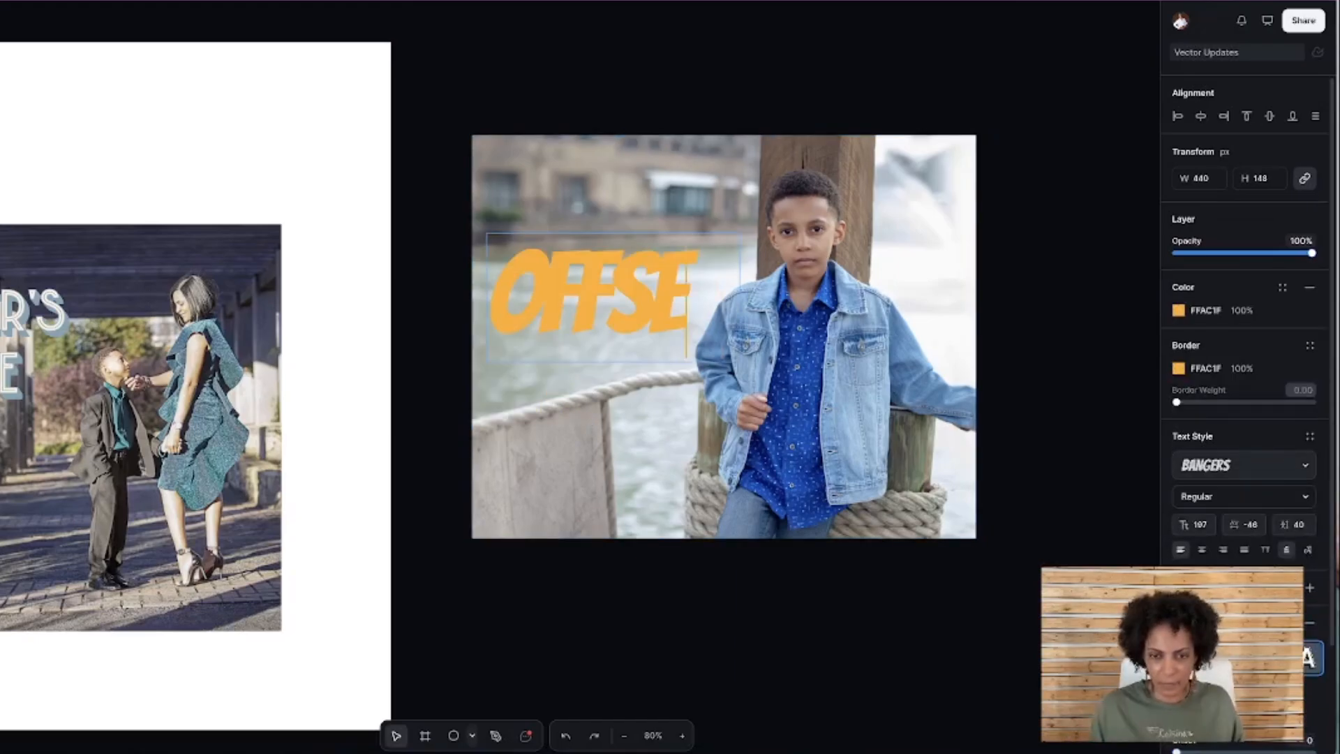
Replace the orange wording on the boy's photo with TOO HYPE on two lines.
key("BackSpace")
key("BackSpace")
key("BackSpace")
key("BackSpace")
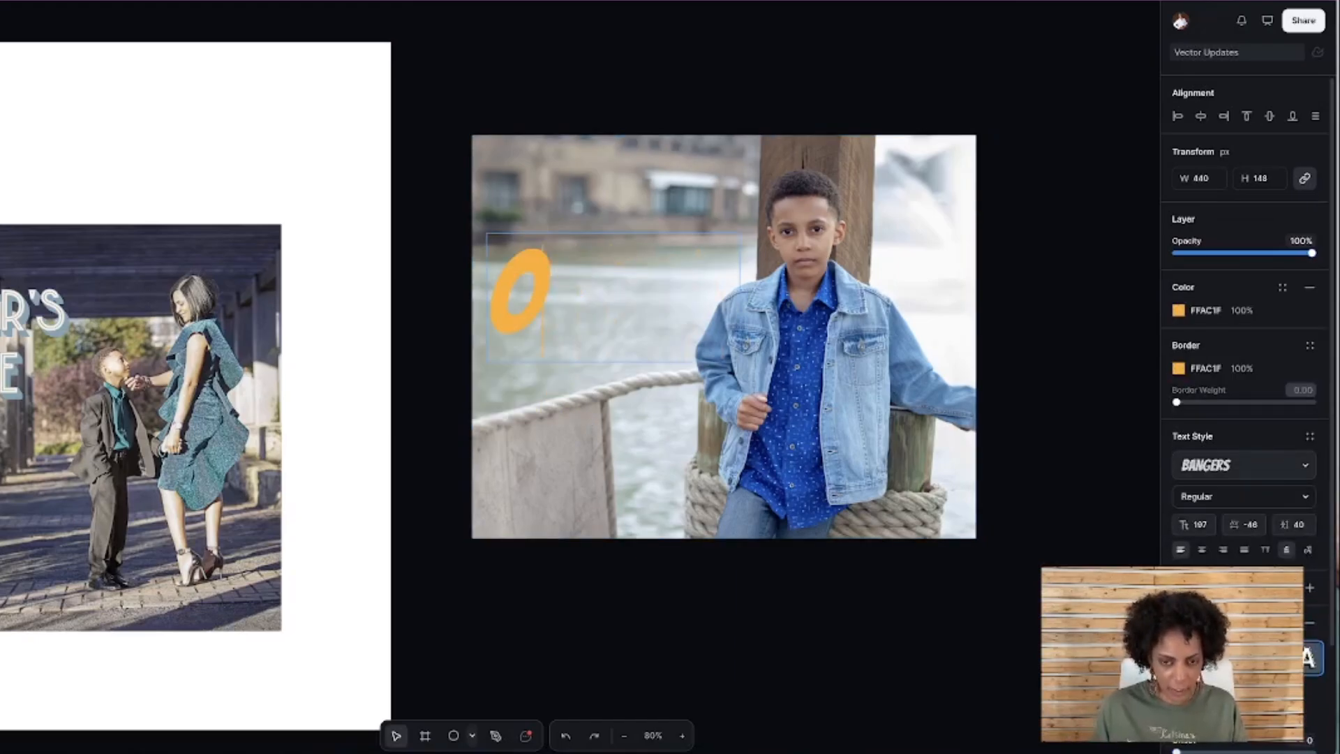
key("BackSpace")
type("TOO HYPE")
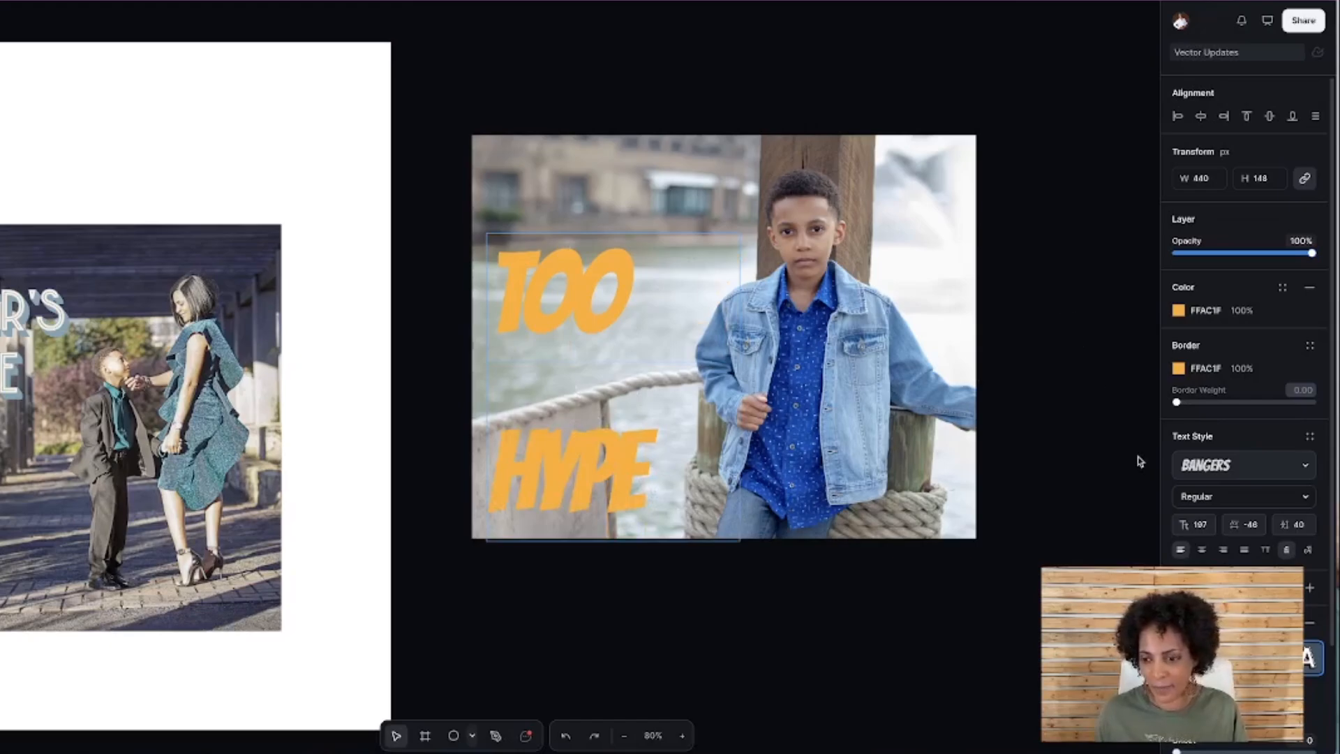
Widen the TOO HYPE text box so it fits one line, and scale the text to about font size 128 beside the boy's head.
left_click_drag(740, 358, 897, 358)
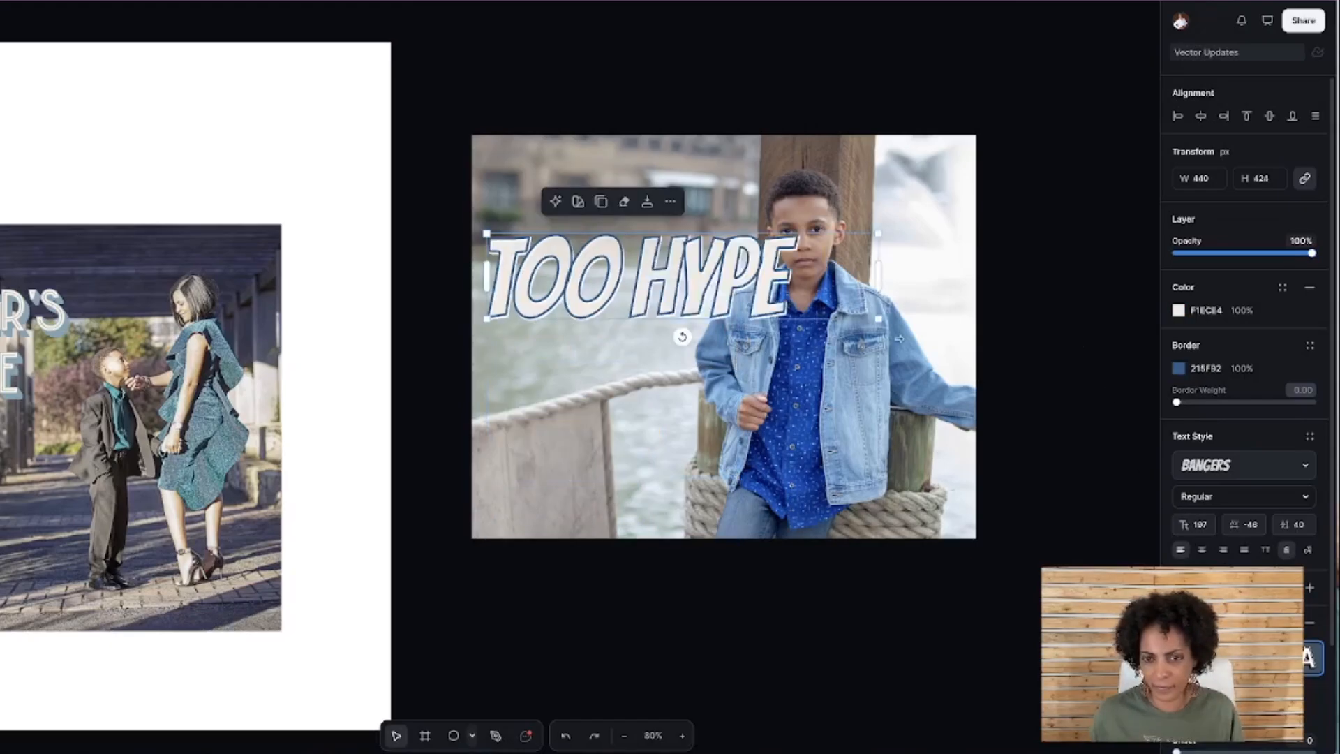
left_click_drag(896, 318, 756, 289)
left_click_drag(610, 274, 634, 243)
scroll(635, 245, "up", 1)
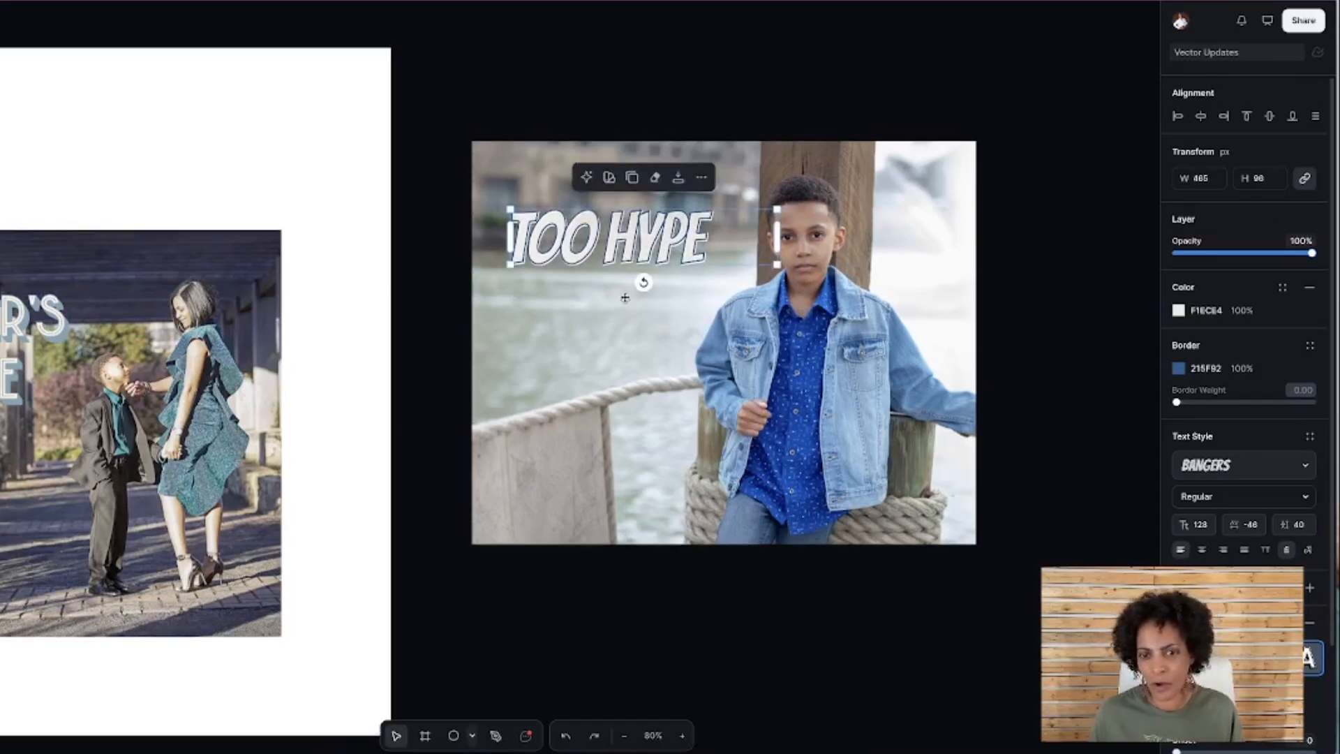
scroll(616, 314, "down", 1)
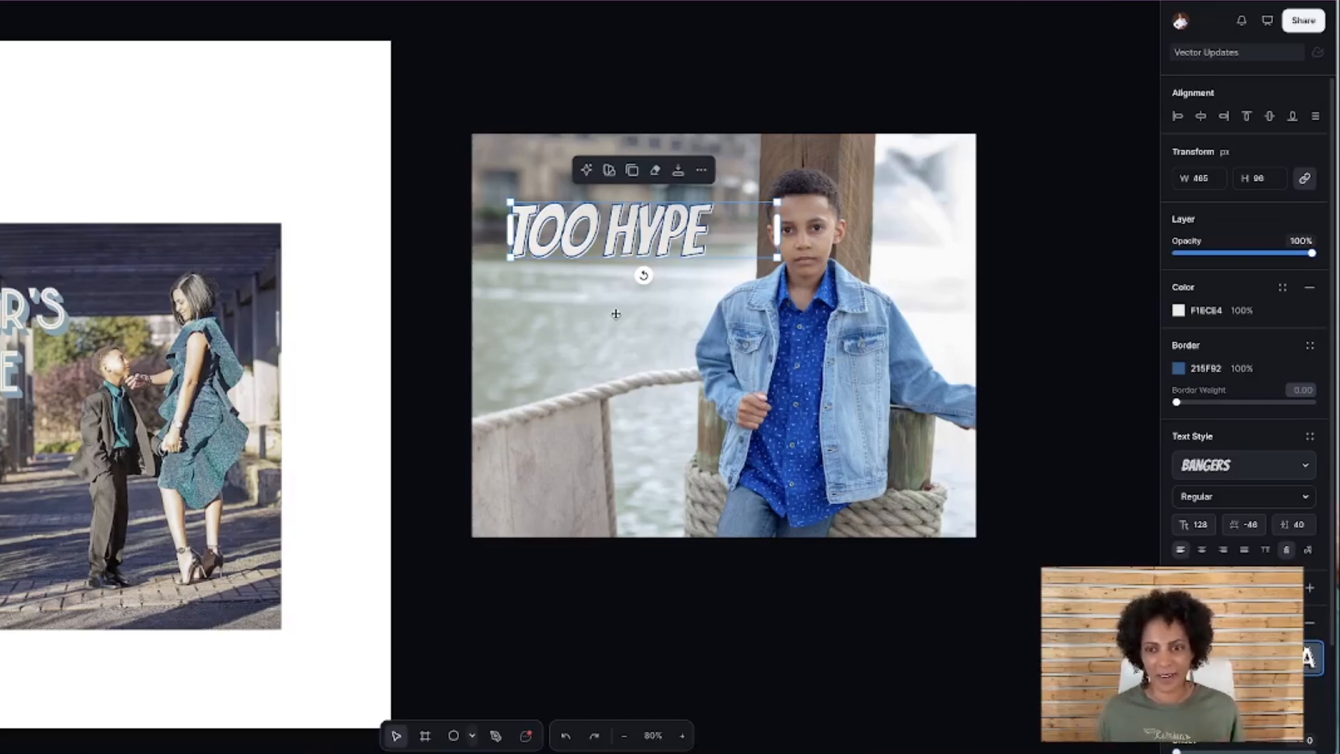
left_click(667, 315)
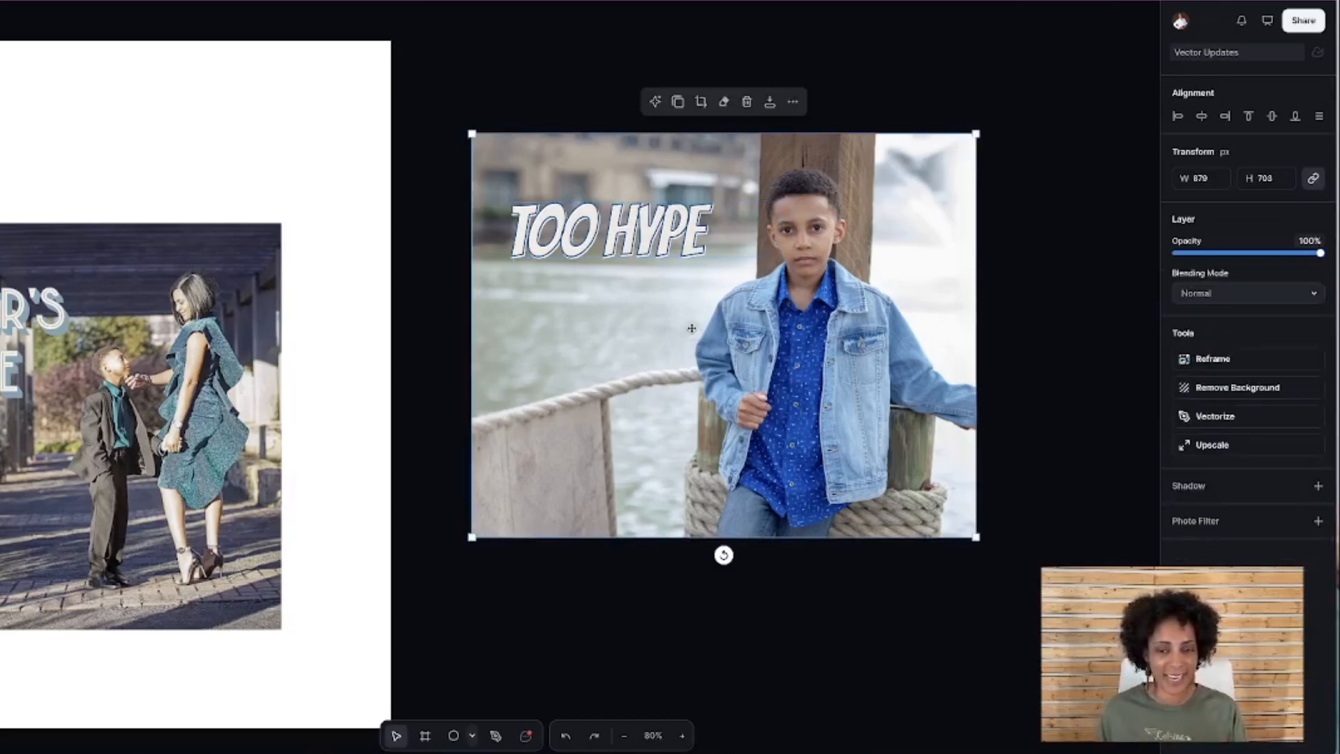
left_click(637, 221)
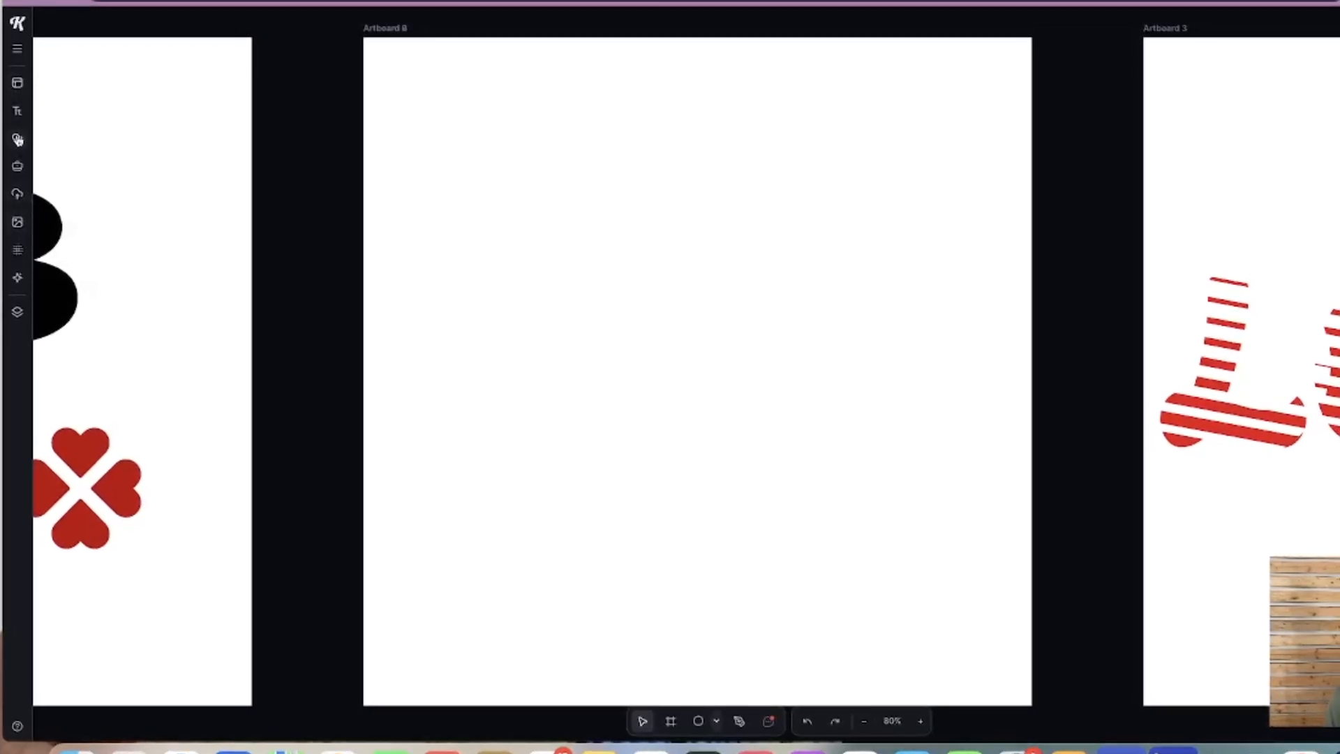
Add a five-pointed star from the basic shapes to Artboard 8 and shift it slightly up and left.
mouse_move(20, 140)
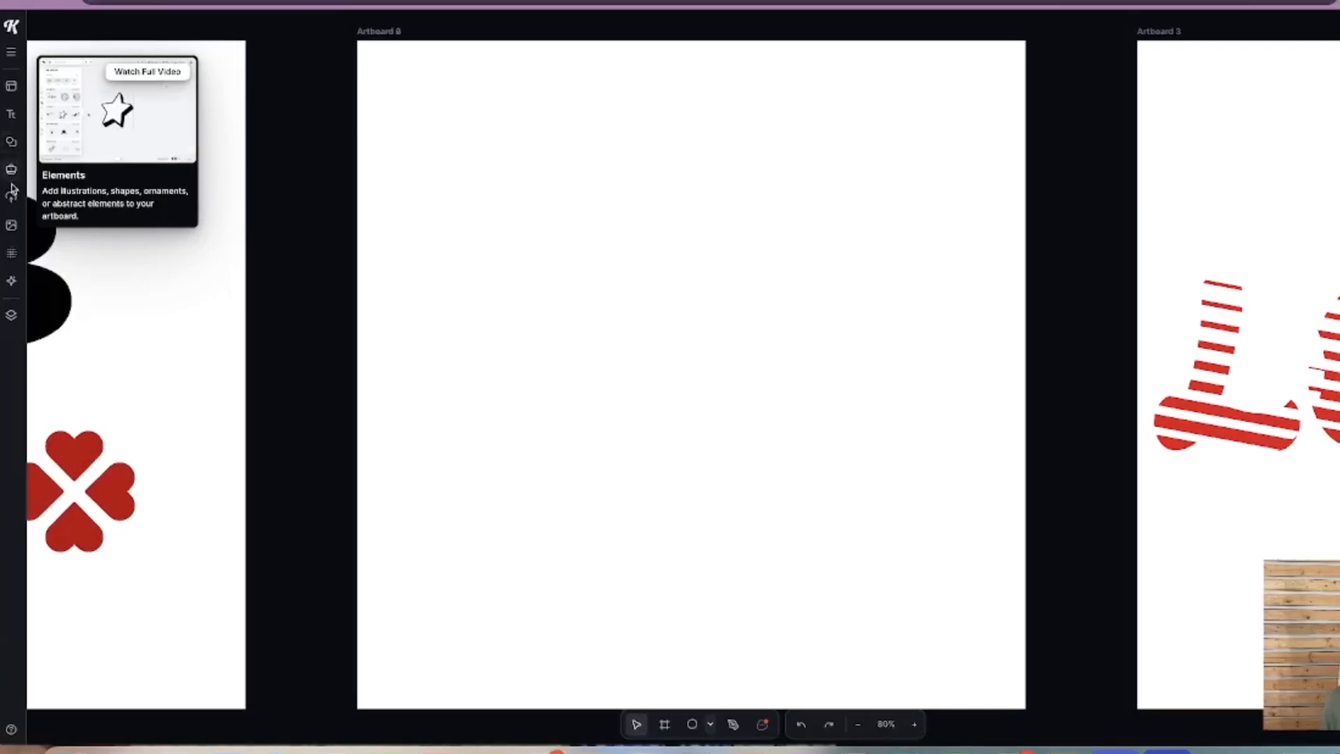
left_click(8, 142)
left_click(162, 227)
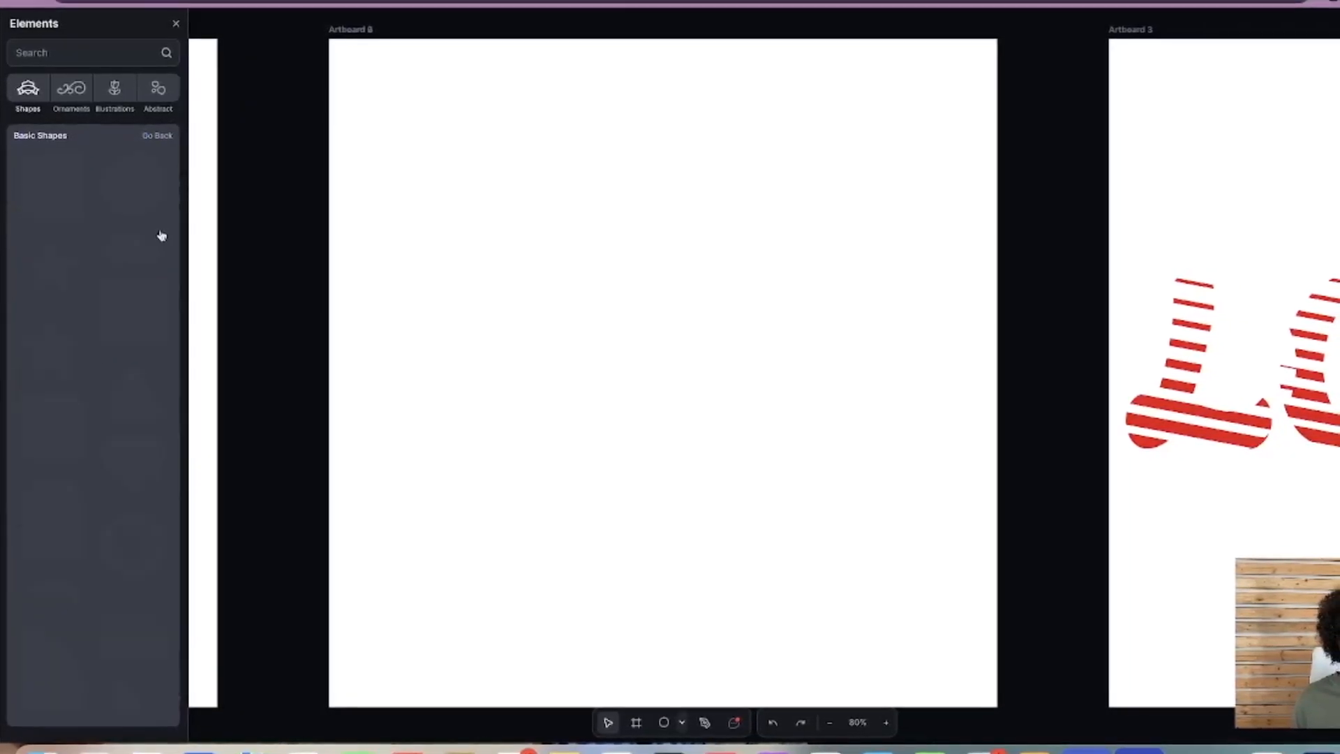
scroll(116, 288, "down", 1)
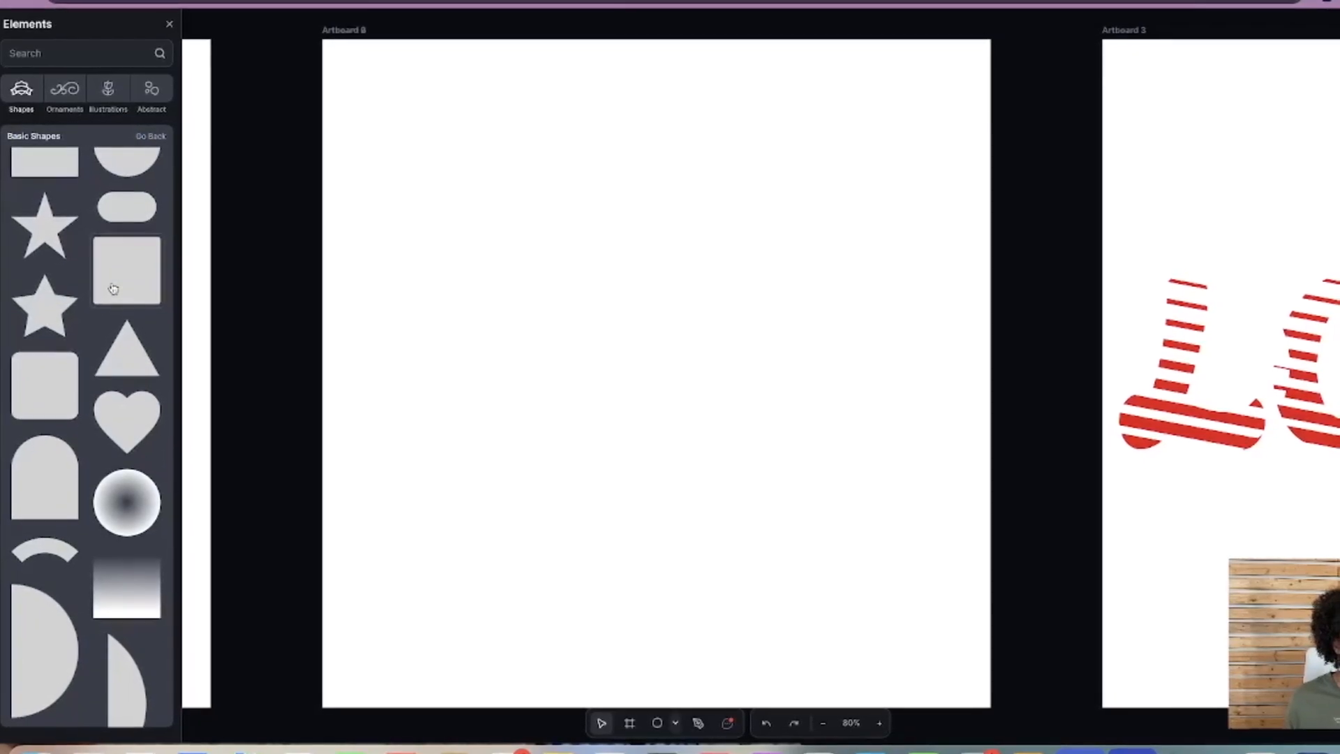
left_click(61, 263)
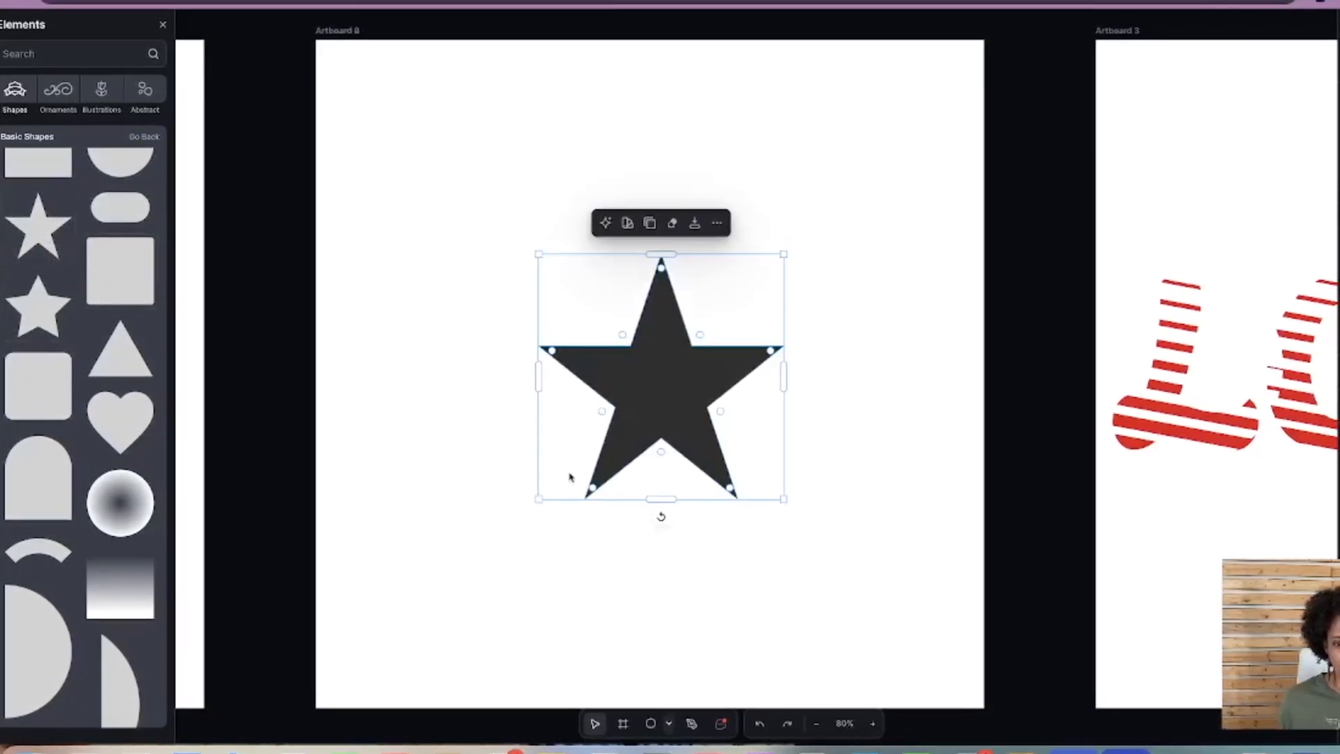
left_click_drag(668, 351, 645, 303)
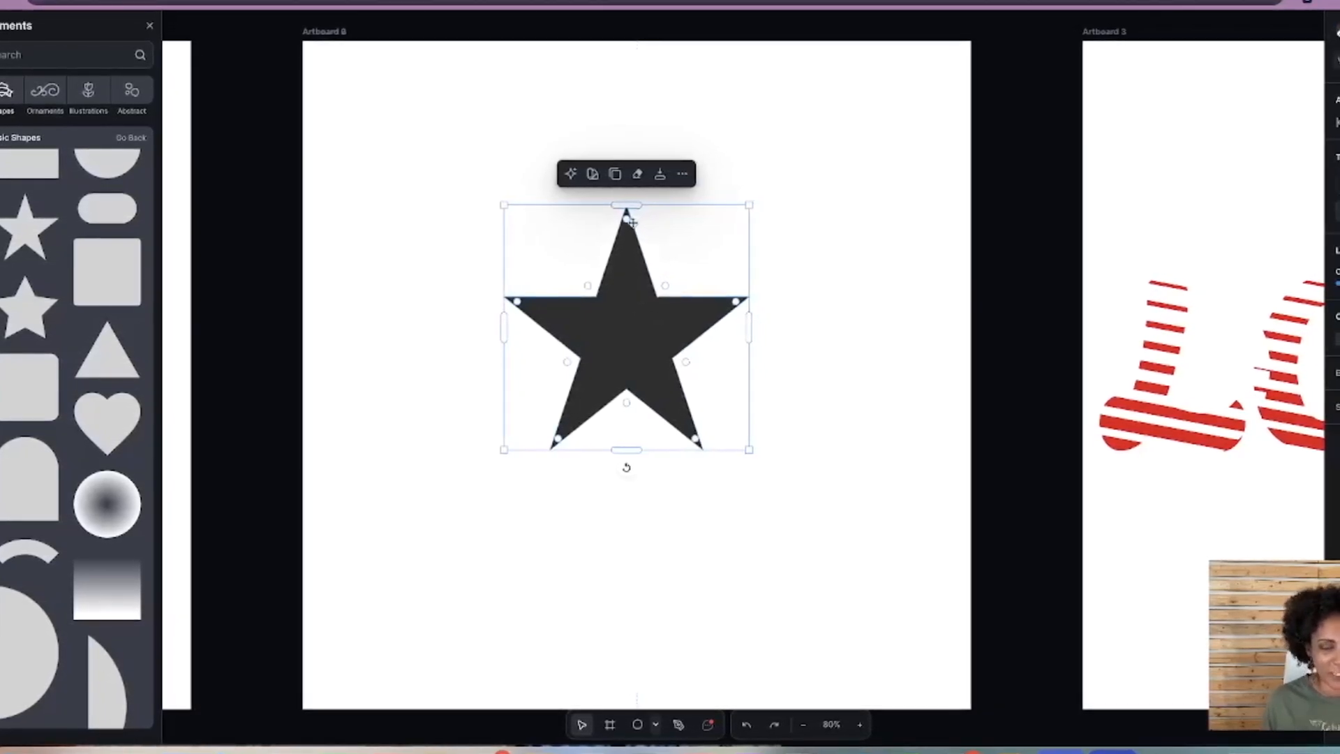
Round the star's corners to a radius of 23 and place it in the artboard's upper part.
mouse_move(627, 221)
left_mouse_down()
mouse_move(617, 267)
mouse_move(618, 209)
mouse_move(610, 272)
mouse_move(617, 211)
left_mouse_up()
left_click_drag(614, 284, 560, 197)
left_click_drag(547, 112, 547, 140)
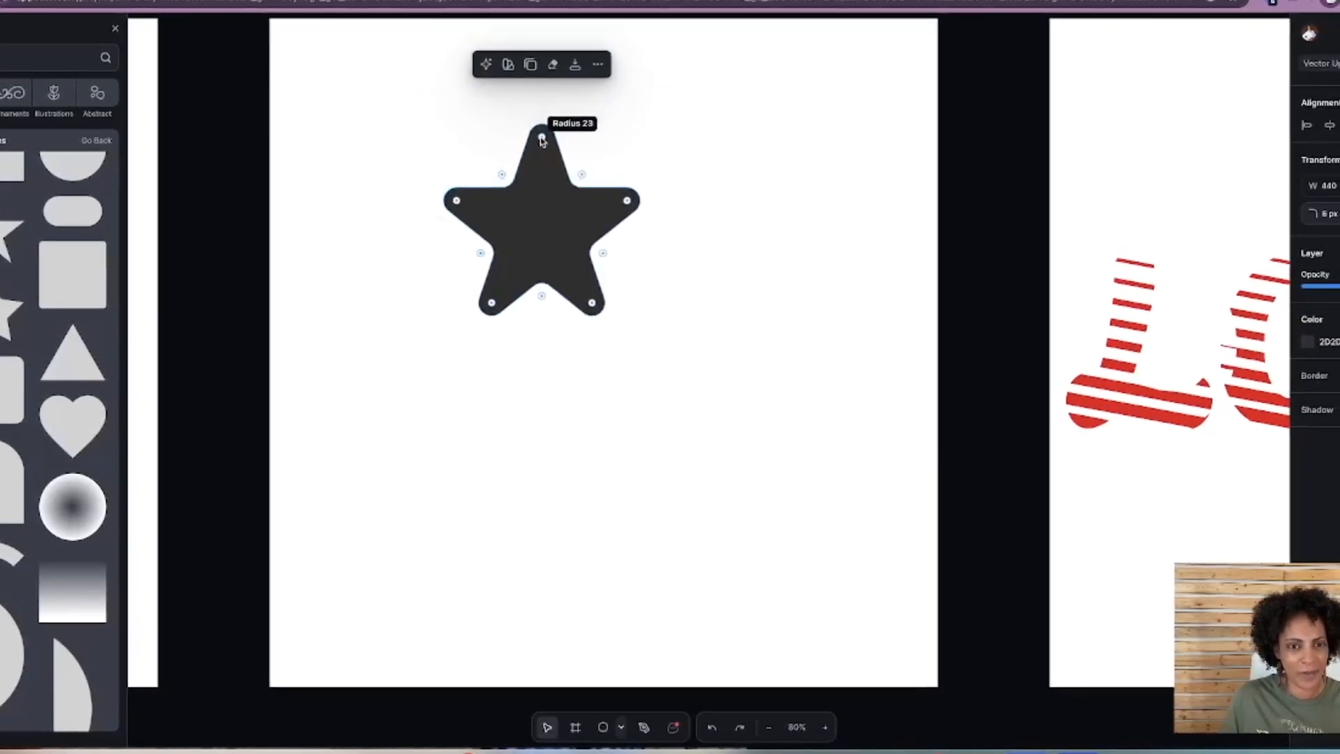
Add a triangle beside the star and round its corners to about 60 px.
left_click(70, 352)
left_click_drag(618, 449, 606, 525)
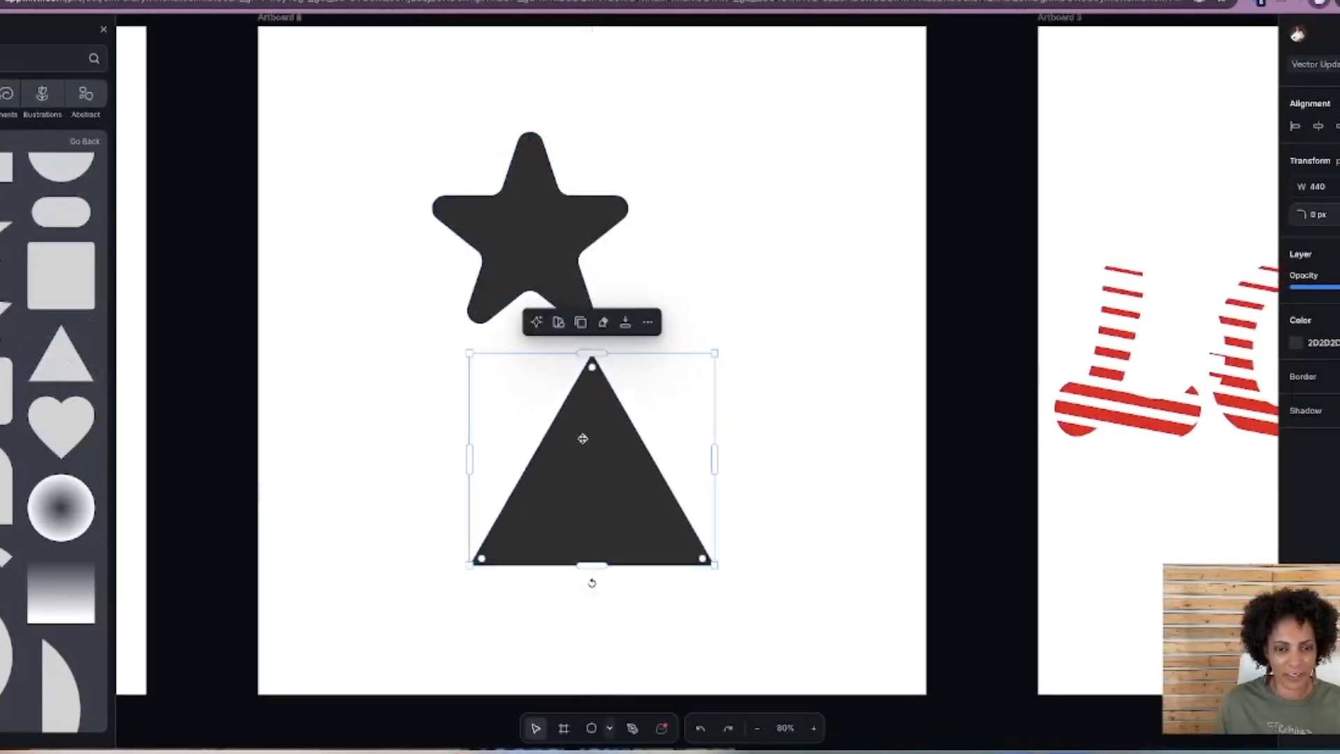
left_click_drag(589, 370, 713, 241)
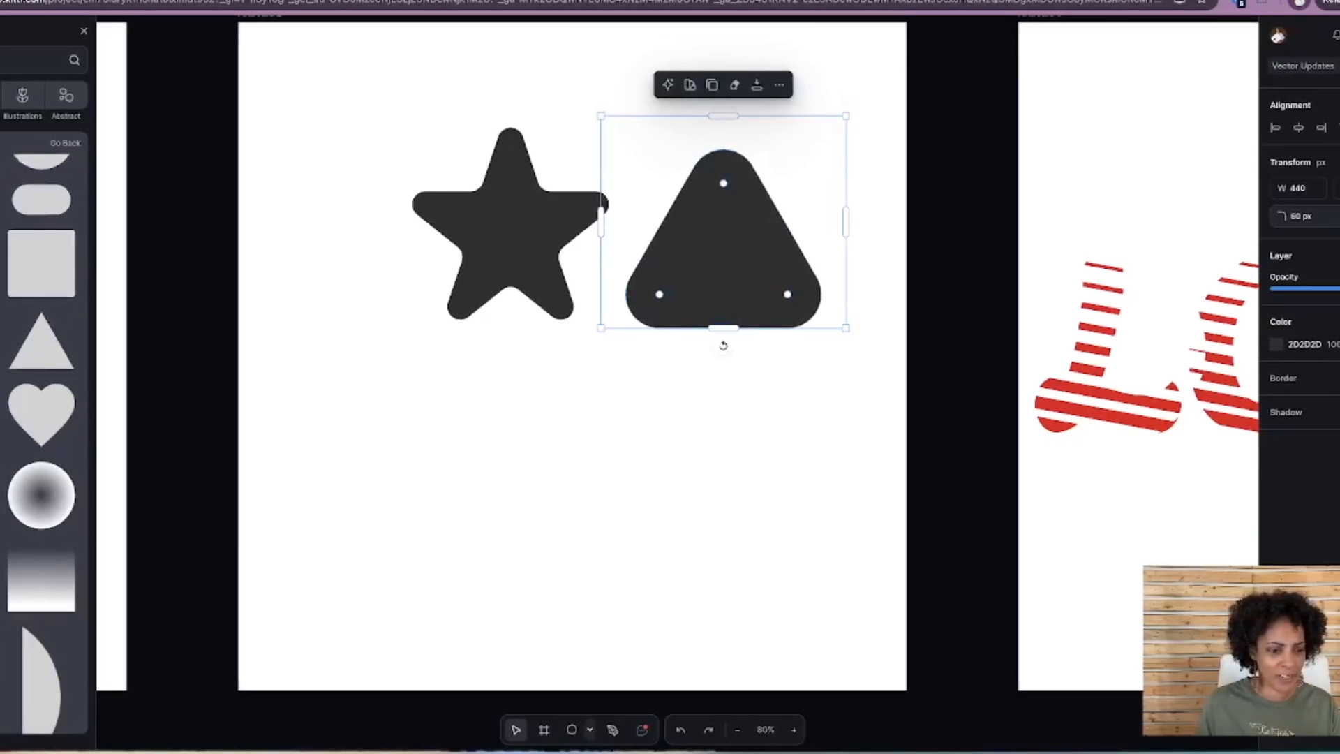
Add a banner shape with a curved lower edge below the star and round its two upper corners.
scroll(41, 419, "down", 4)
scroll(38, 419, "down", 5)
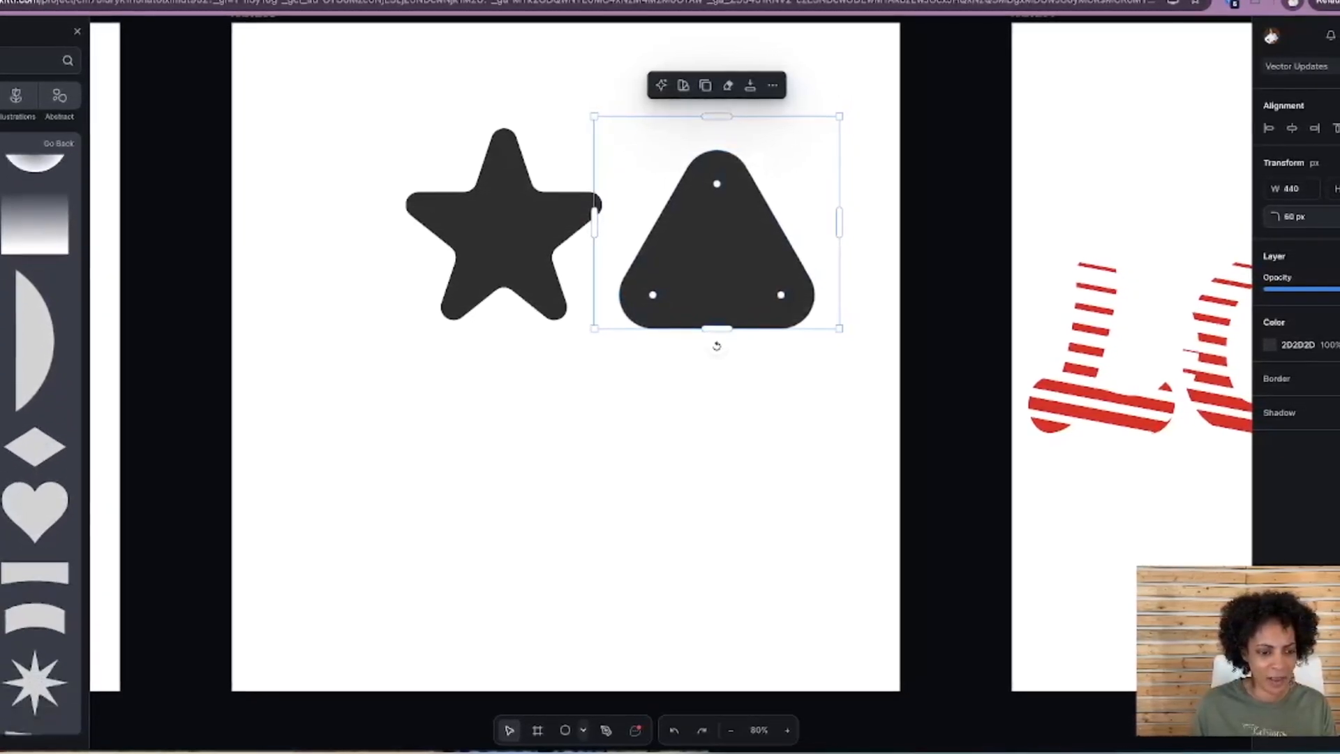
left_click(42, 506)
left_click_drag(563, 391, 532, 486)
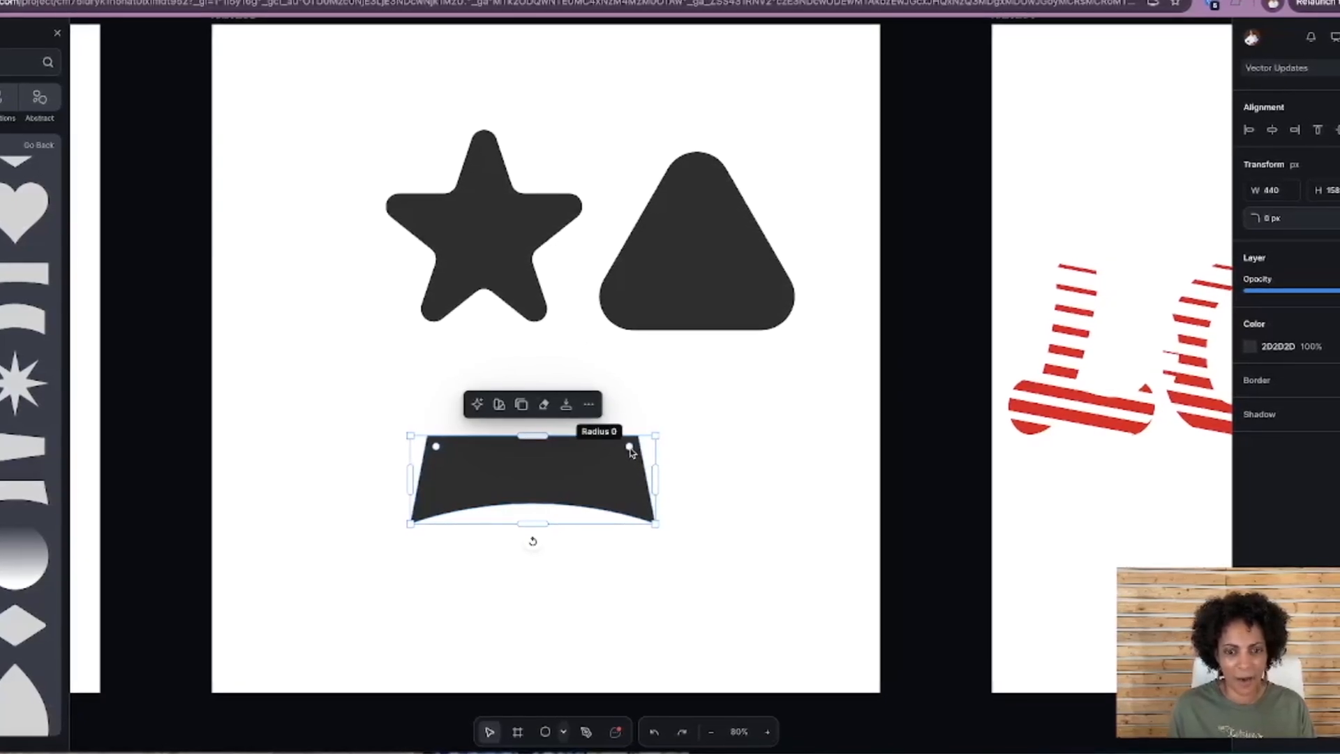
left_click_drag(632, 446, 606, 470)
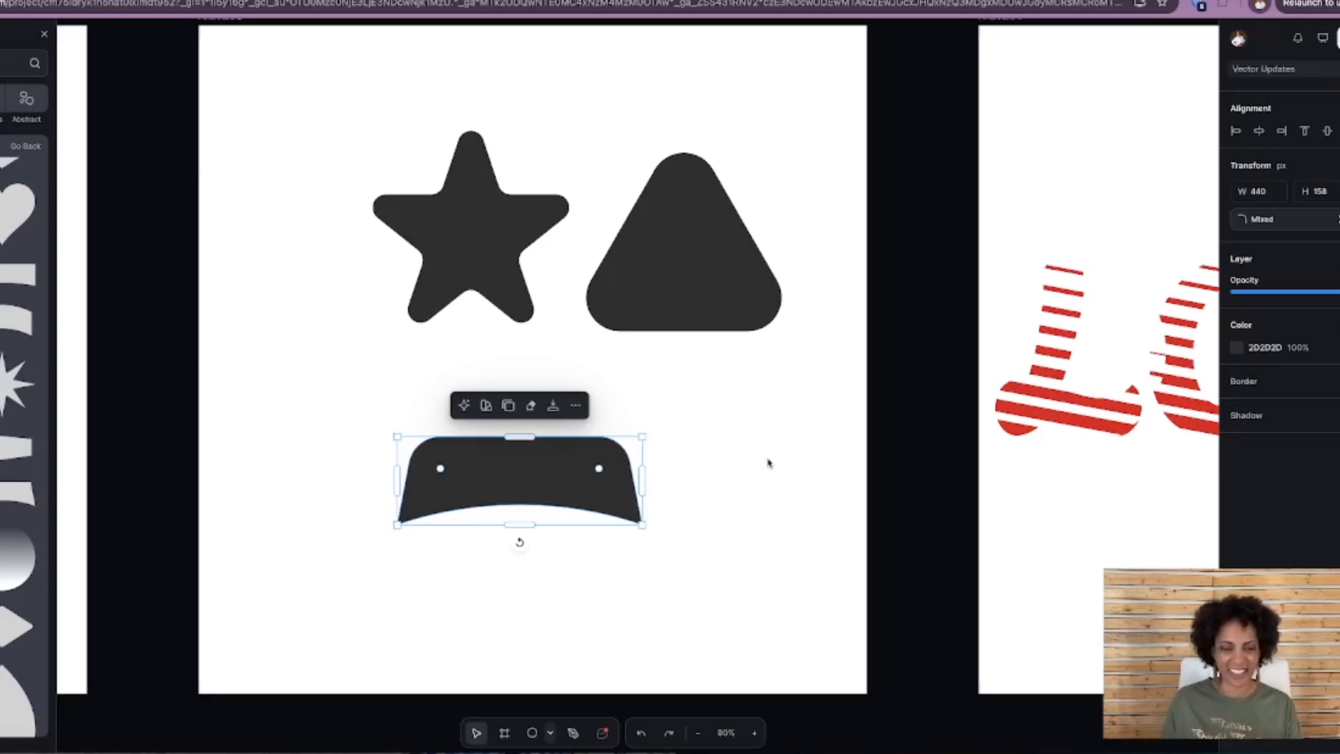
Move the banner to the artboard's upper left and place an arch shape filled with blue 251689 below the star.
left_click(738, 455)
left_click_drag(540, 468, 526, 458)
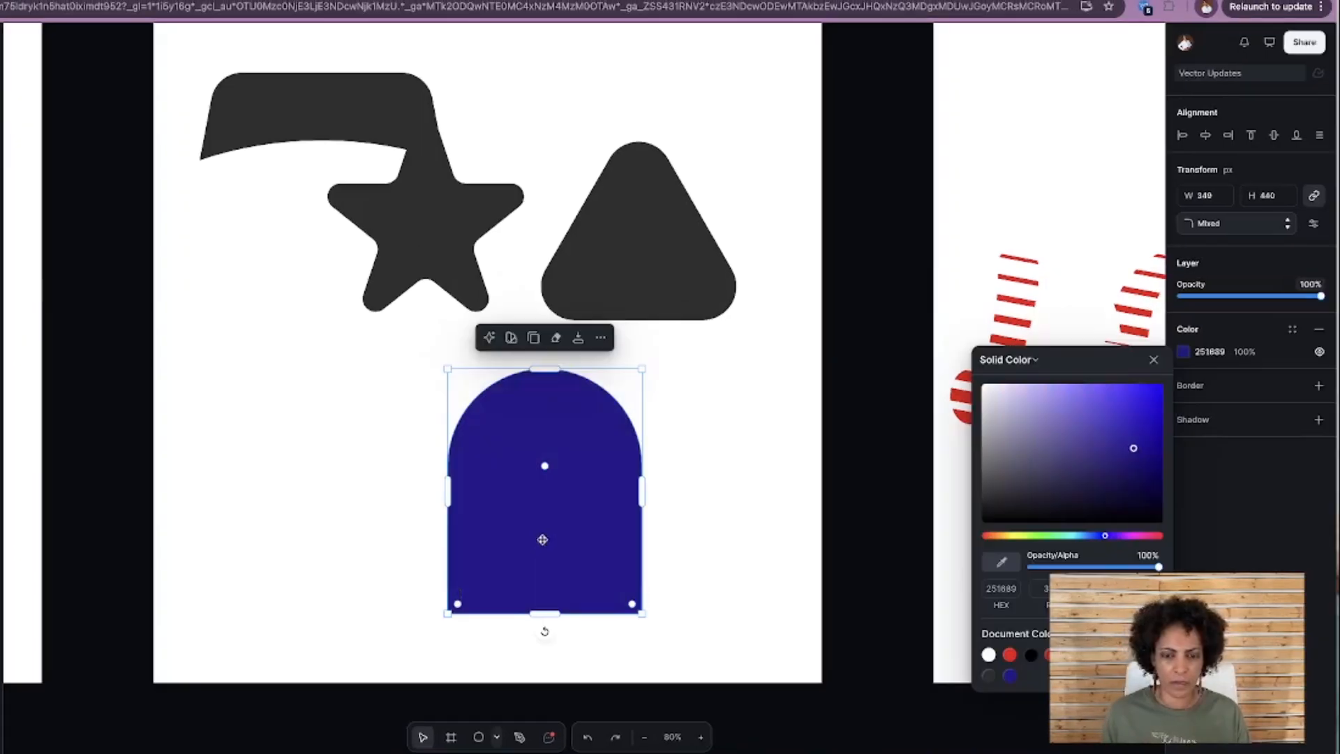
left_click_drag(544, 525, 437, 526)
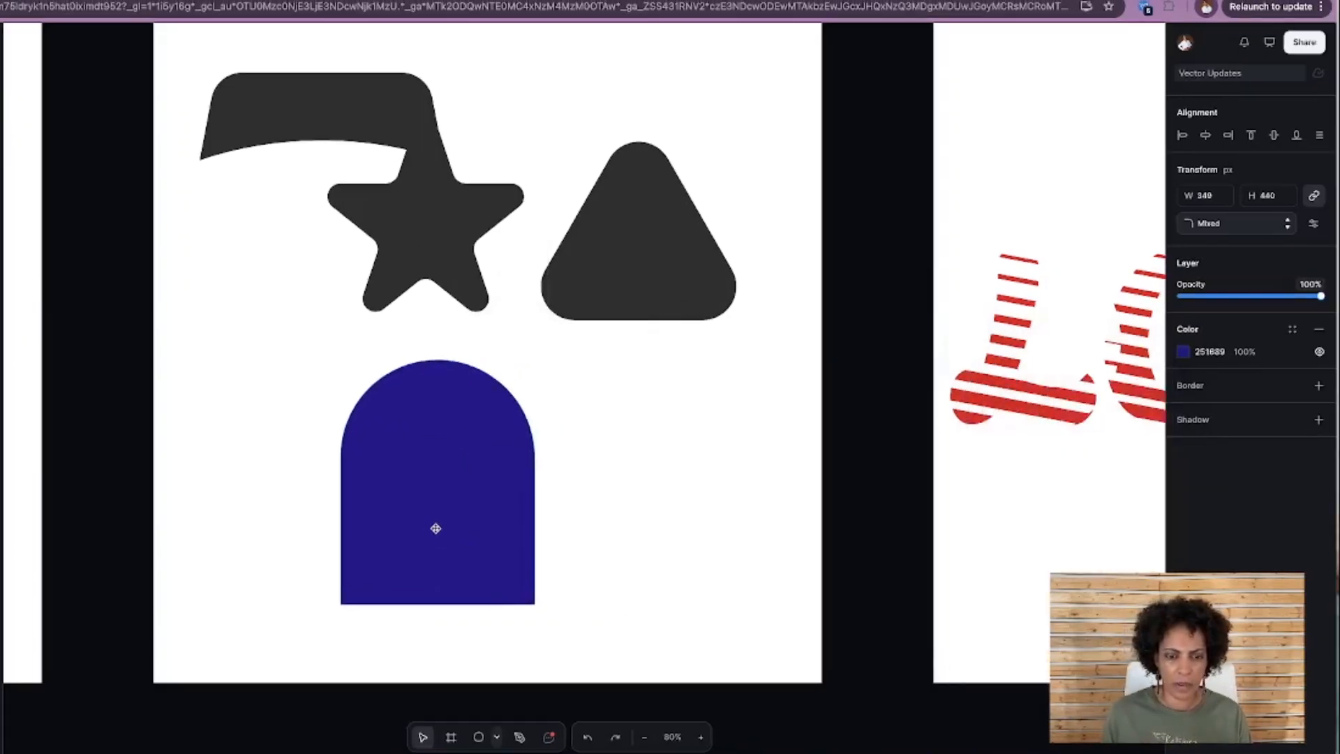
Place the rounded star over the blue arch and bring it forward in the layer order.
left_click_drag(419, 210, 662, 469)
right_click(660, 474)
left_click_drag(451, 505, 464, 502)
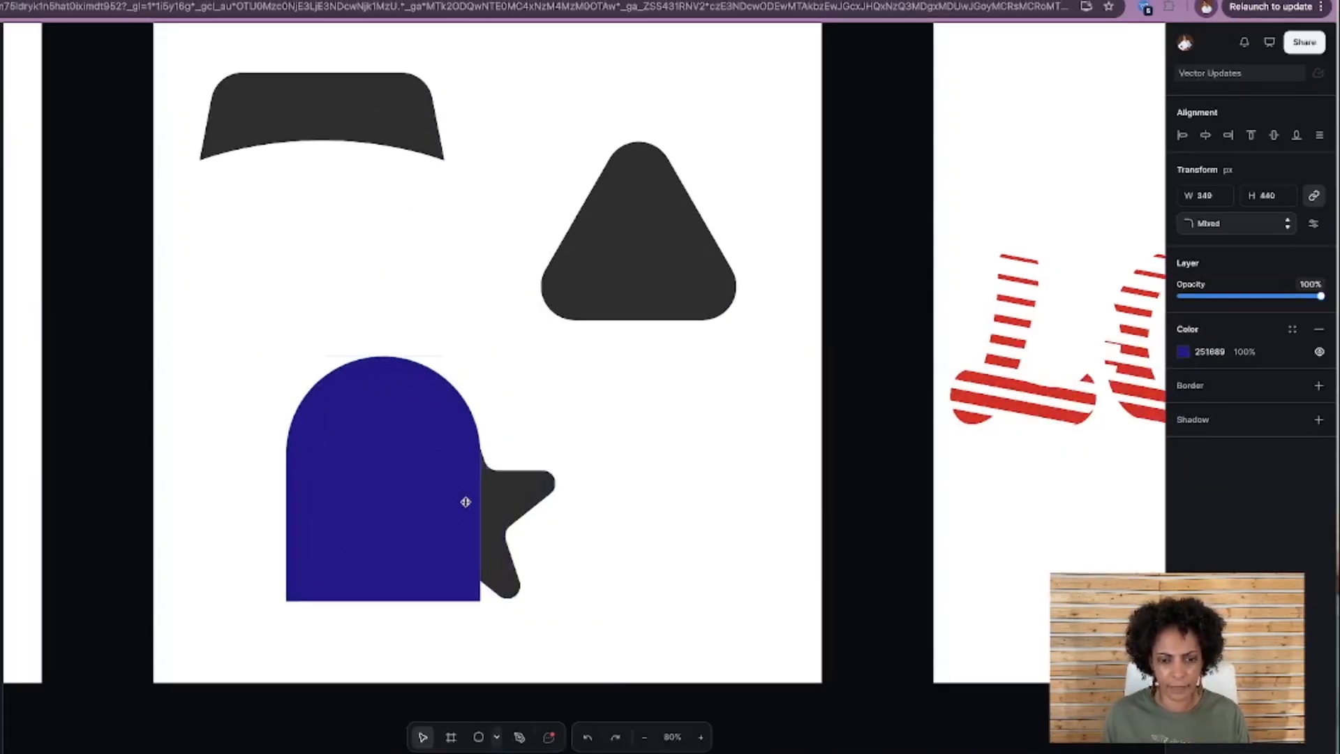
left_click(508, 500)
right_click(507, 500)
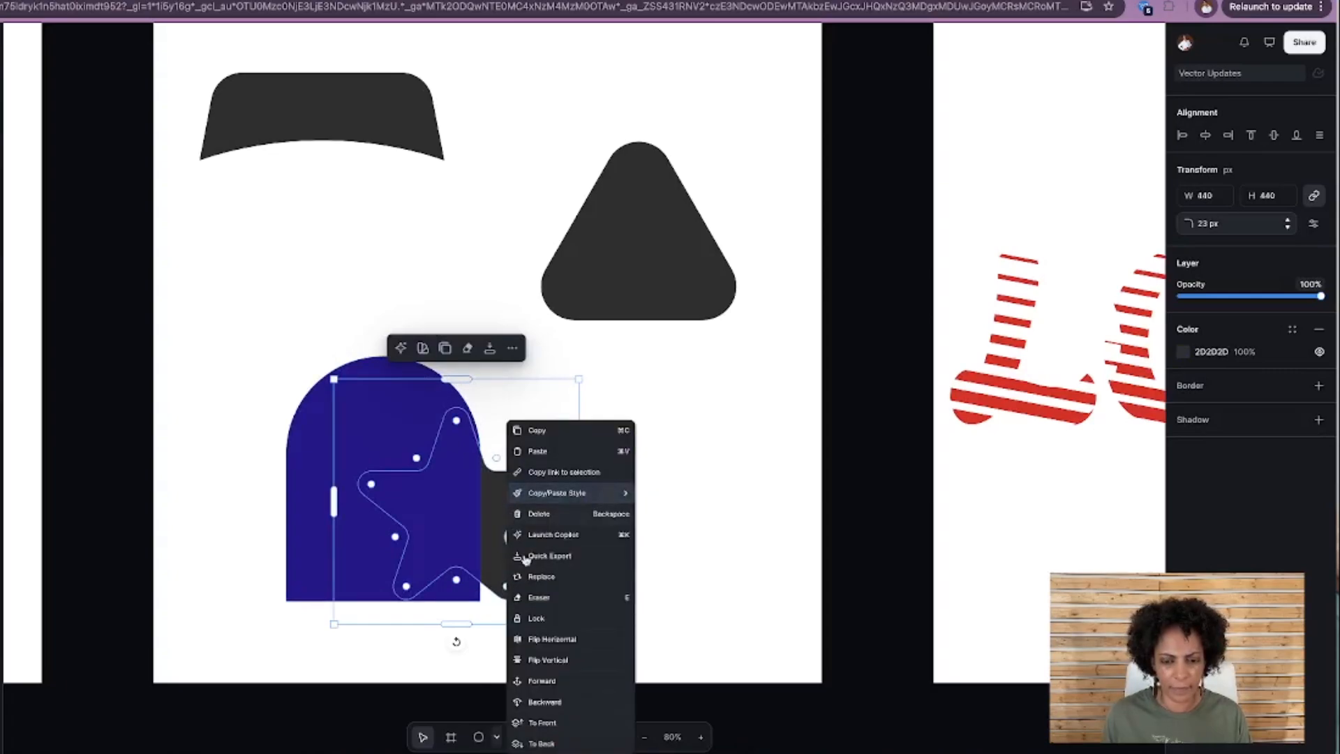
left_click(547, 694)
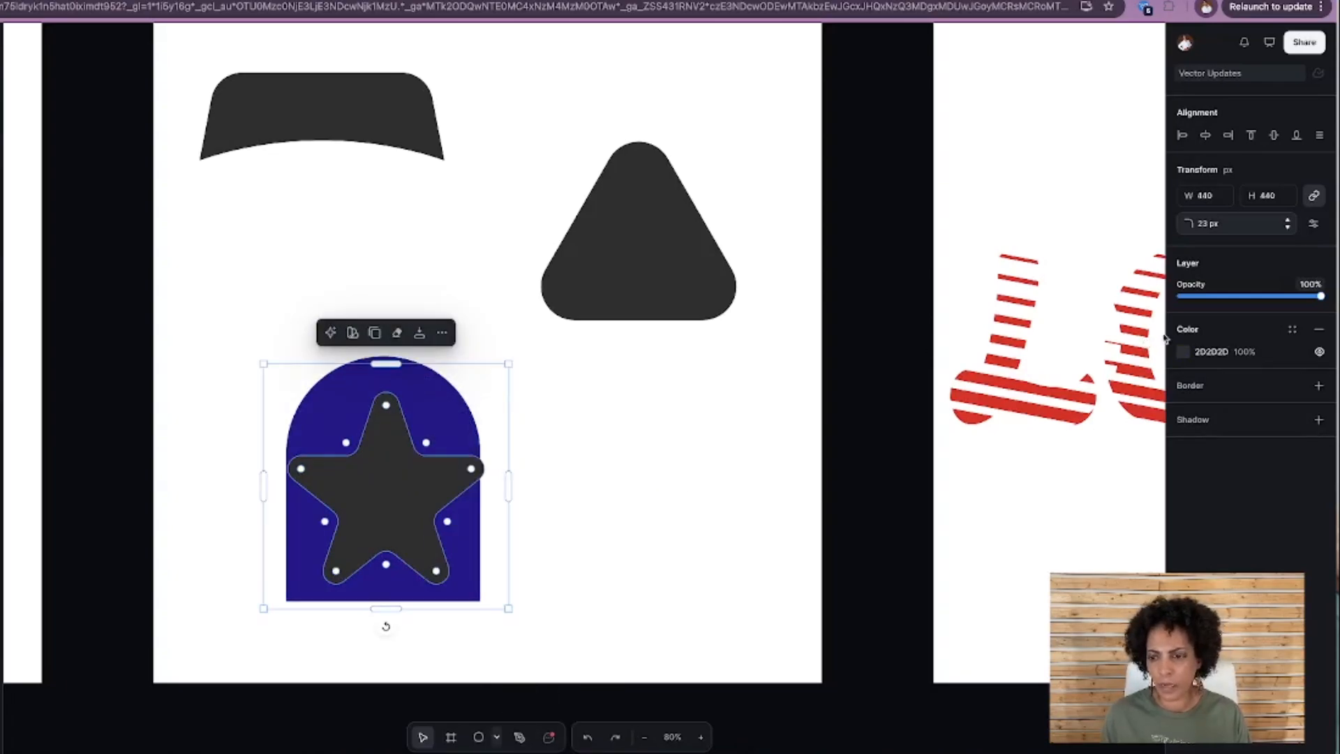
Recolor the star to golden yellow E8B612.
left_click(1183, 351)
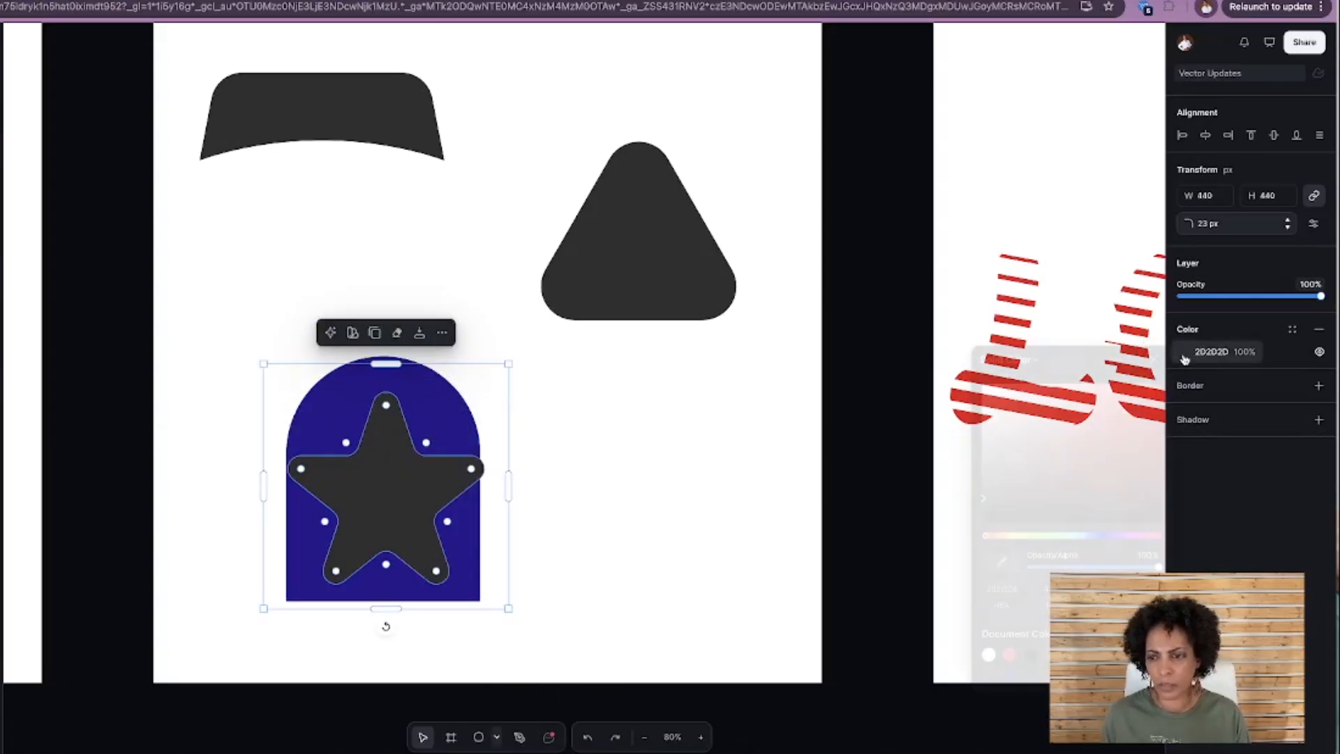
left_click(1016, 539)
left_click(1149, 397)
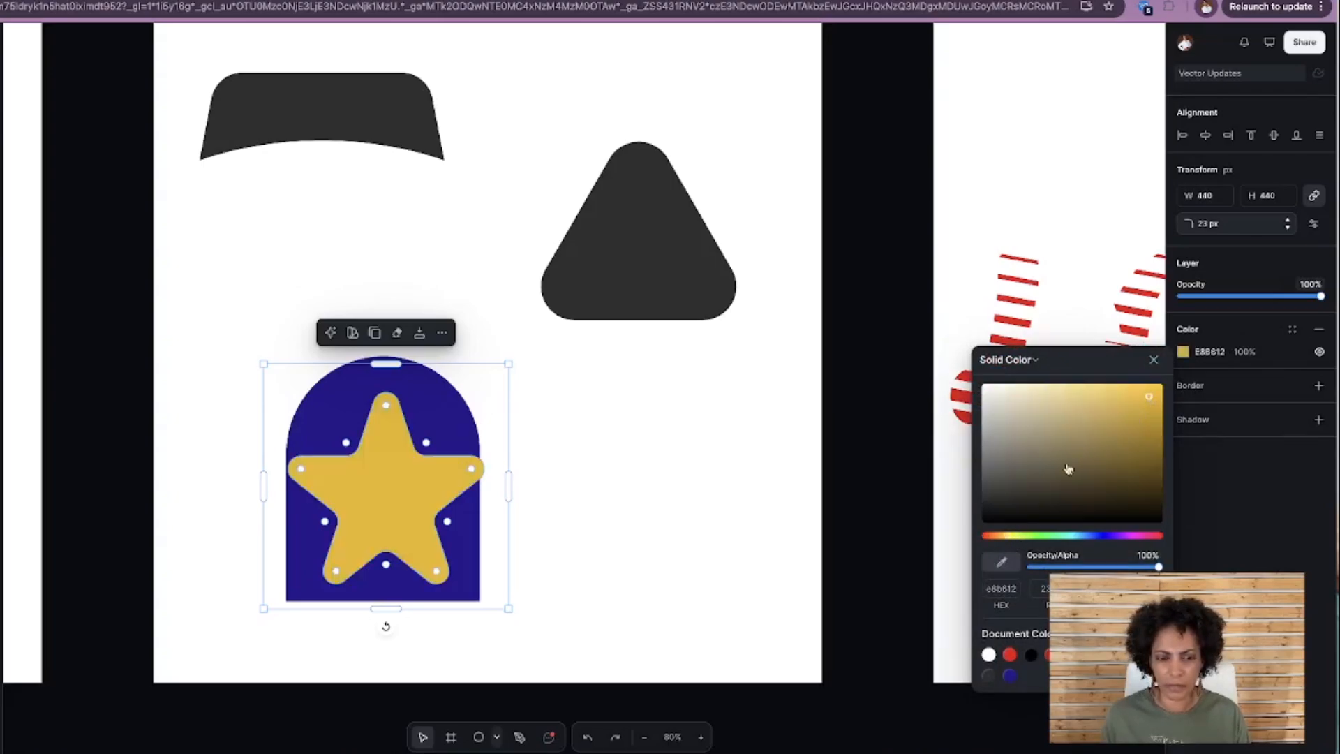
Center the 379 px wide star on the blue arch and scale both shapes up together to about 534 by 619 px.
left_click(437, 574)
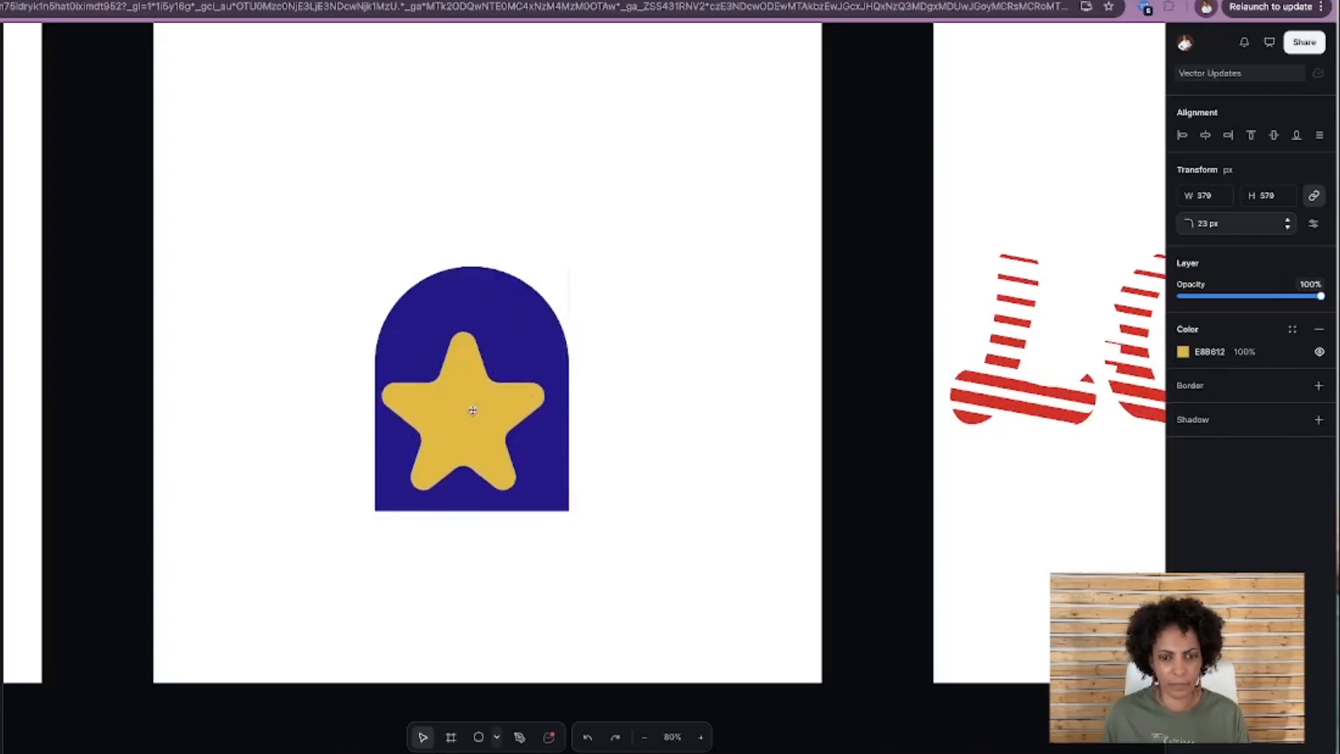
left_click_drag(473, 409, 470, 389)
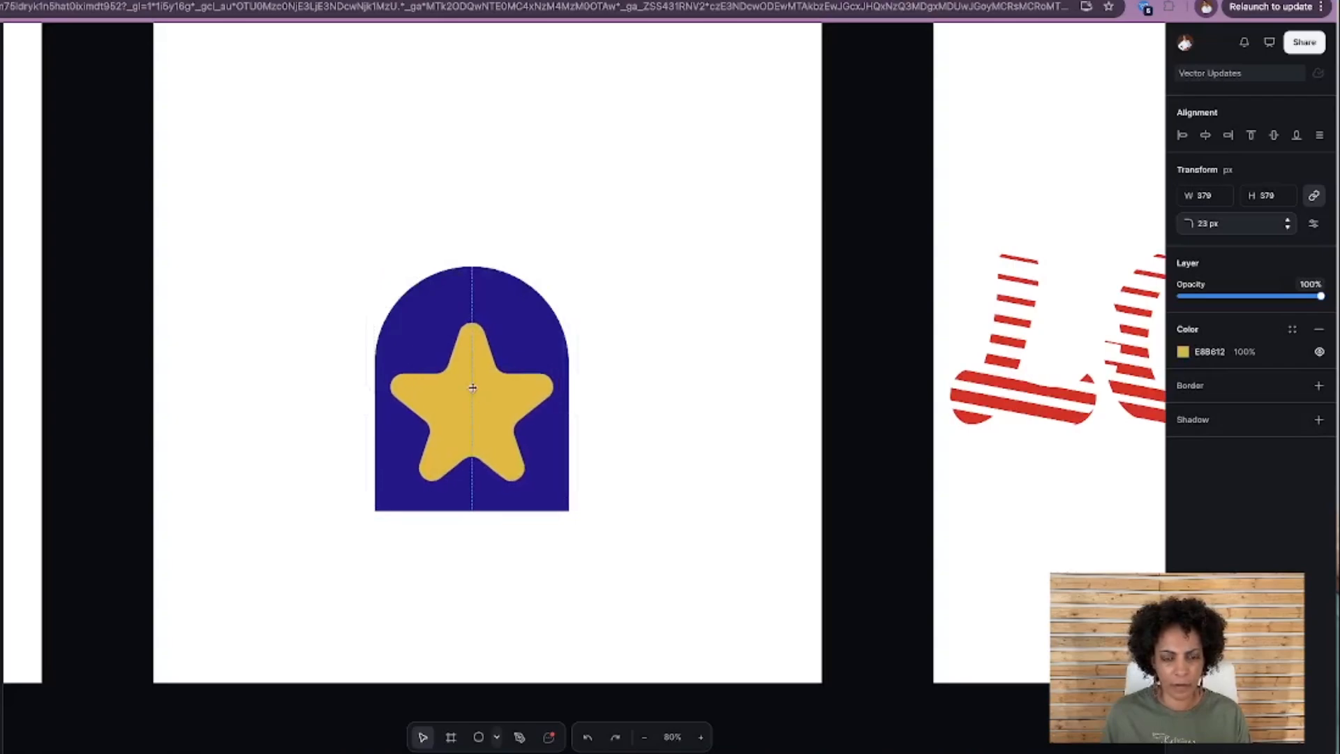
left_click_drag(341, 200, 626, 554)
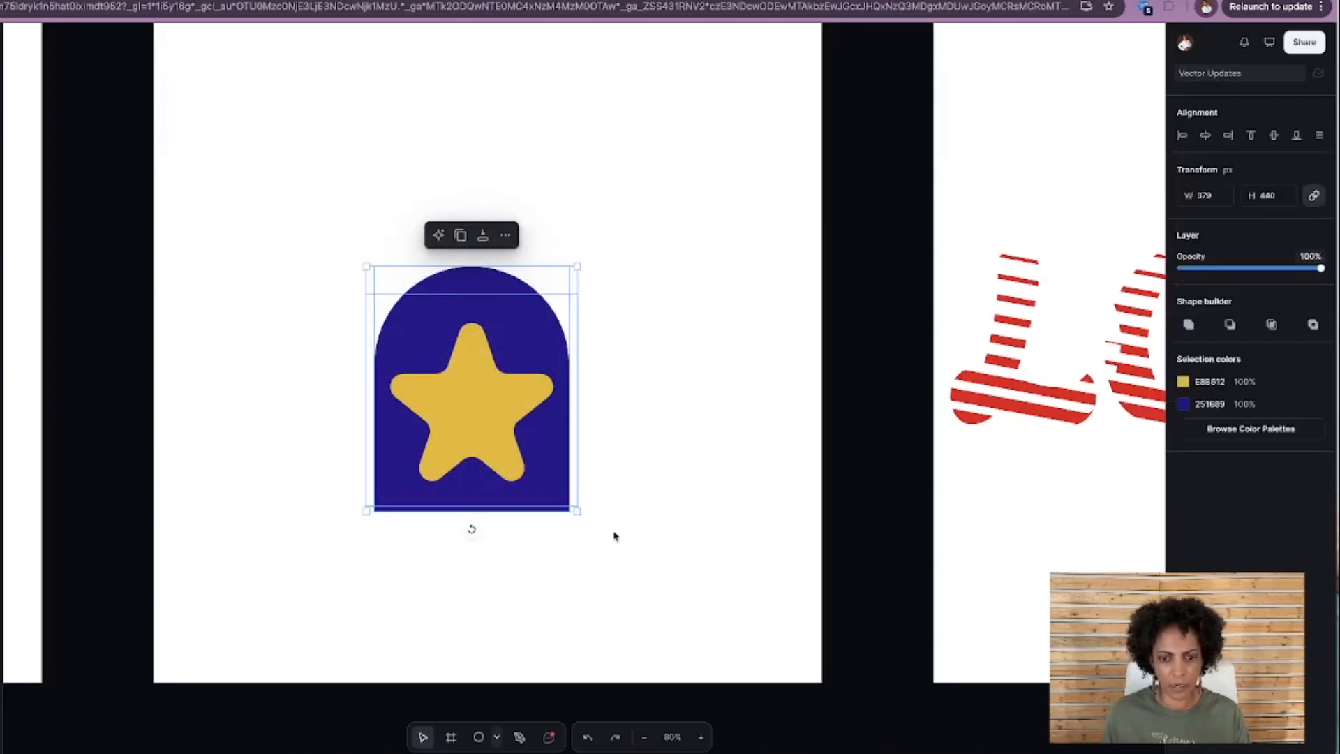
left_click_drag(580, 514, 680, 604)
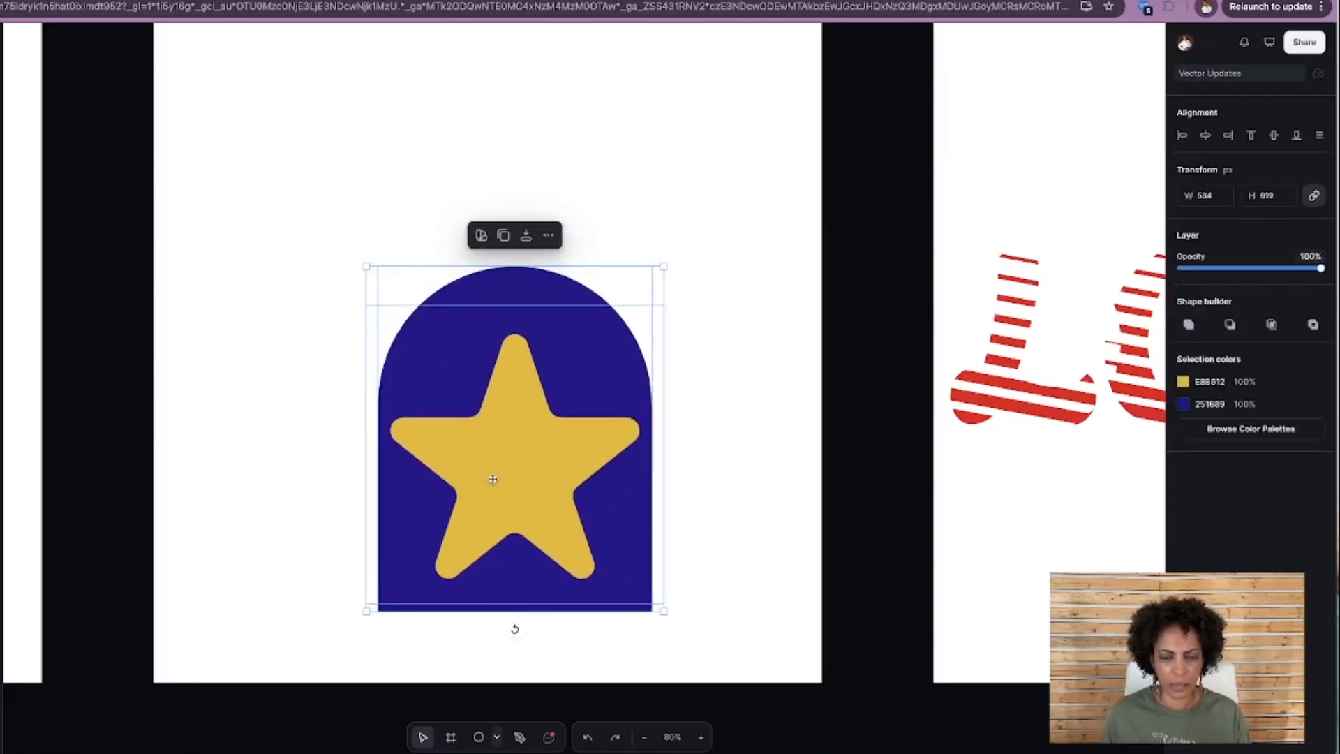
Move the star and blue arch together up toward the artboard's upper middle and deselect them.
left_click_drag(493, 473, 446, 400)
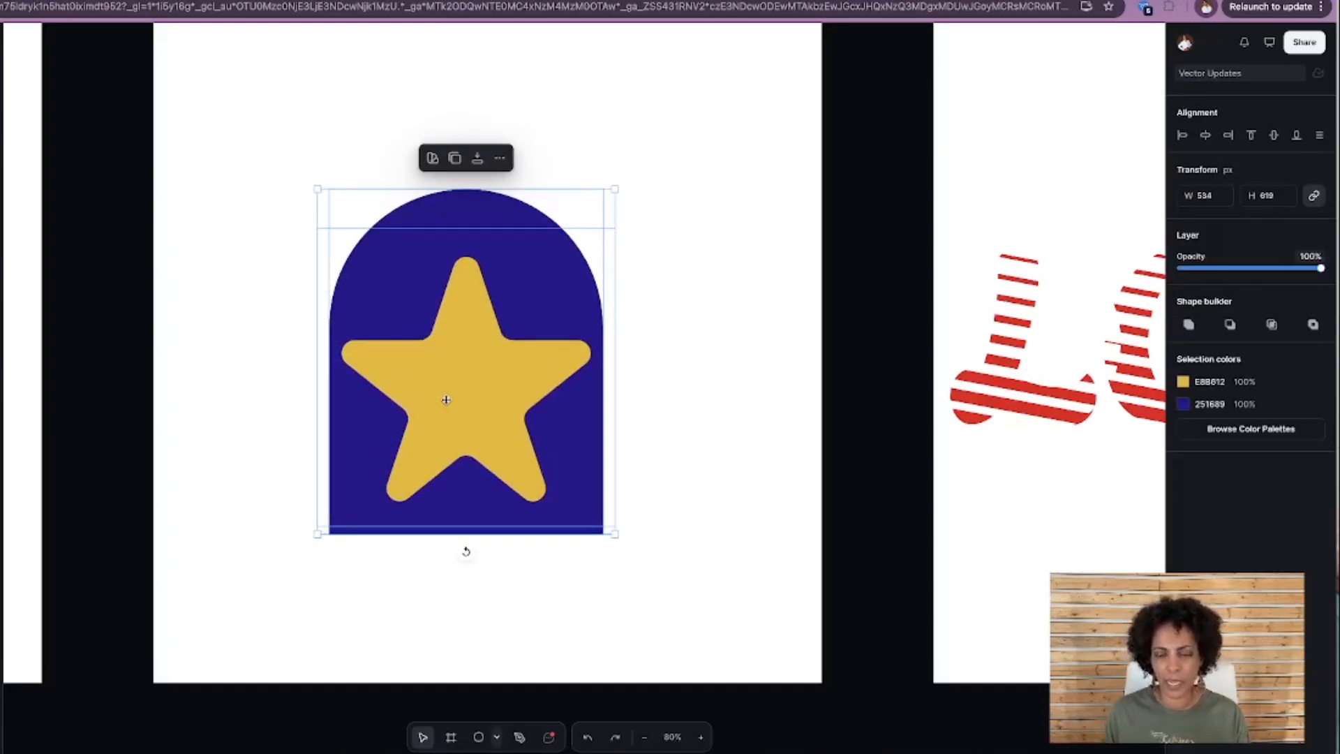
left_click(647, 202)
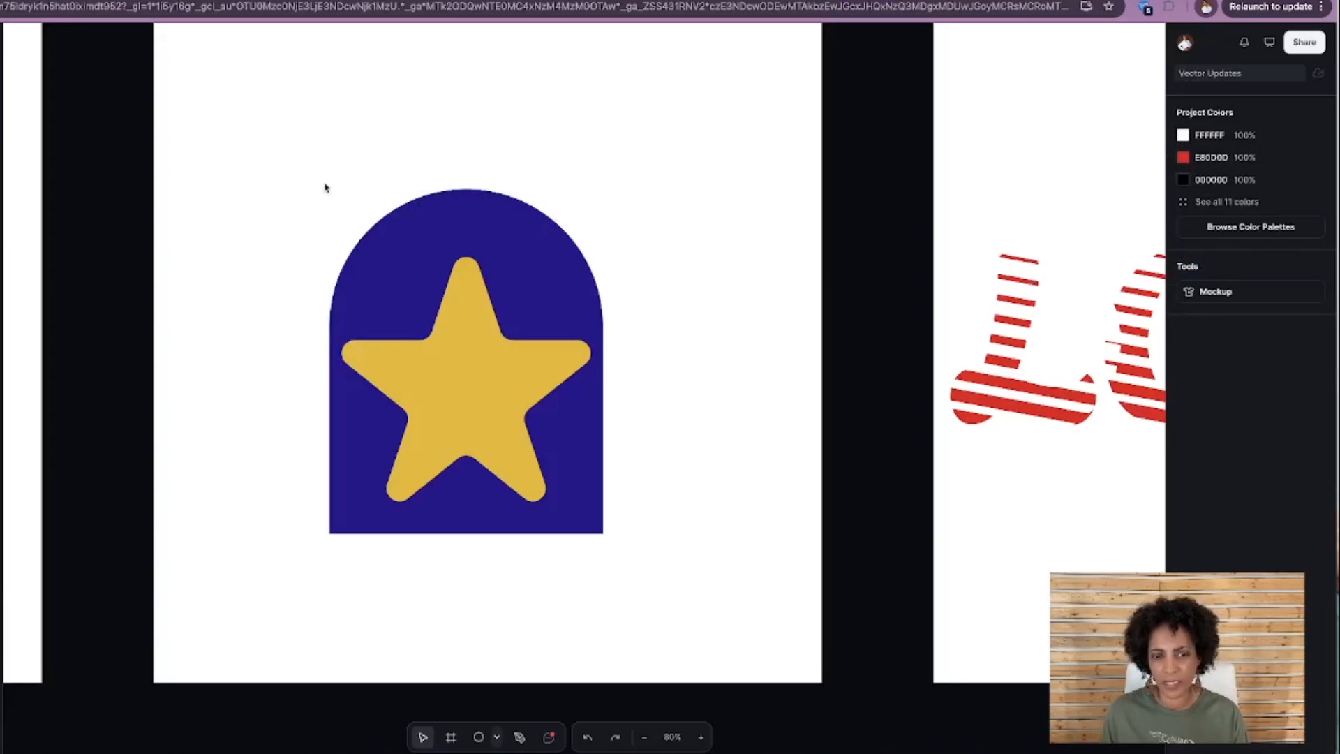
Try to unite the star and arch into a single shape, and undo the merge.
left_click_drag(325, 188, 685, 580)
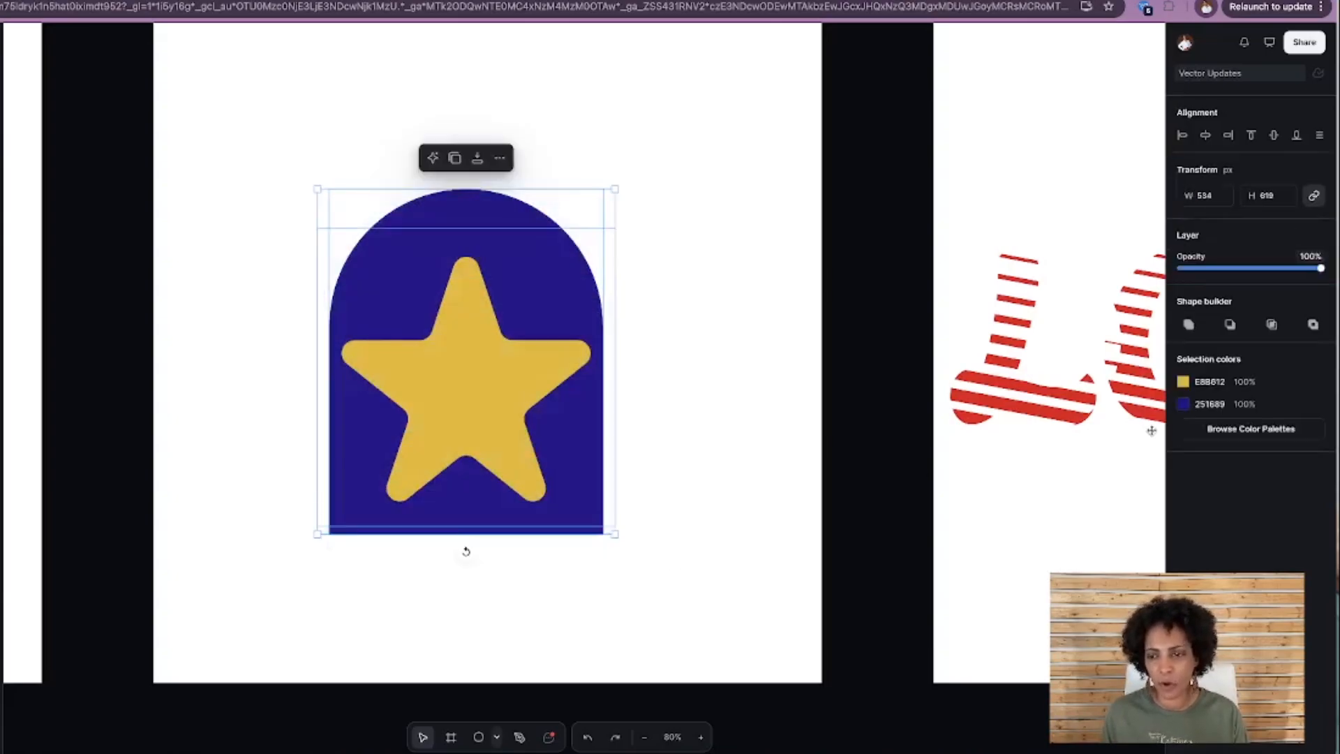
left_click(1189, 324)
scroll(685, 365, "left", 1)
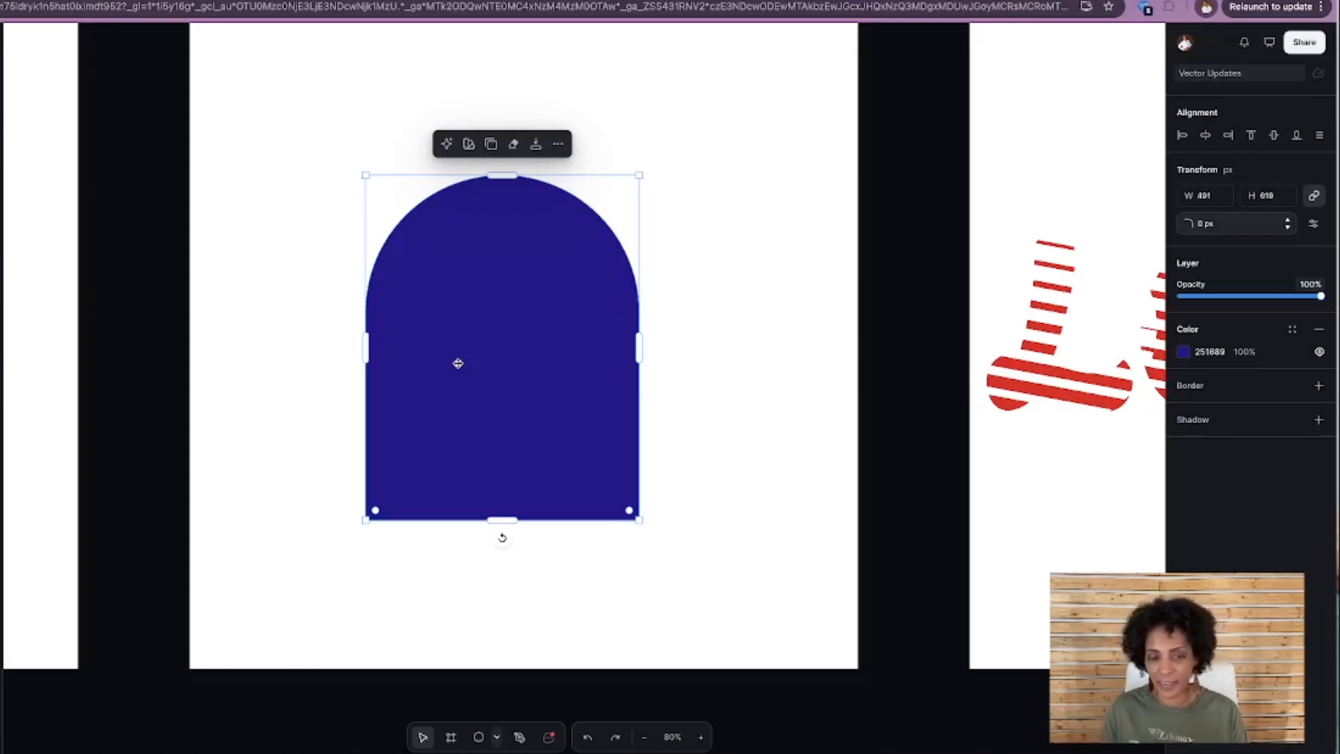
left_click(589, 737)
Subtract the star from the blue arch to cut a star-shaped hole through it.
left_click(401, 153)
left_click_drag(380, 137, 709, 652)
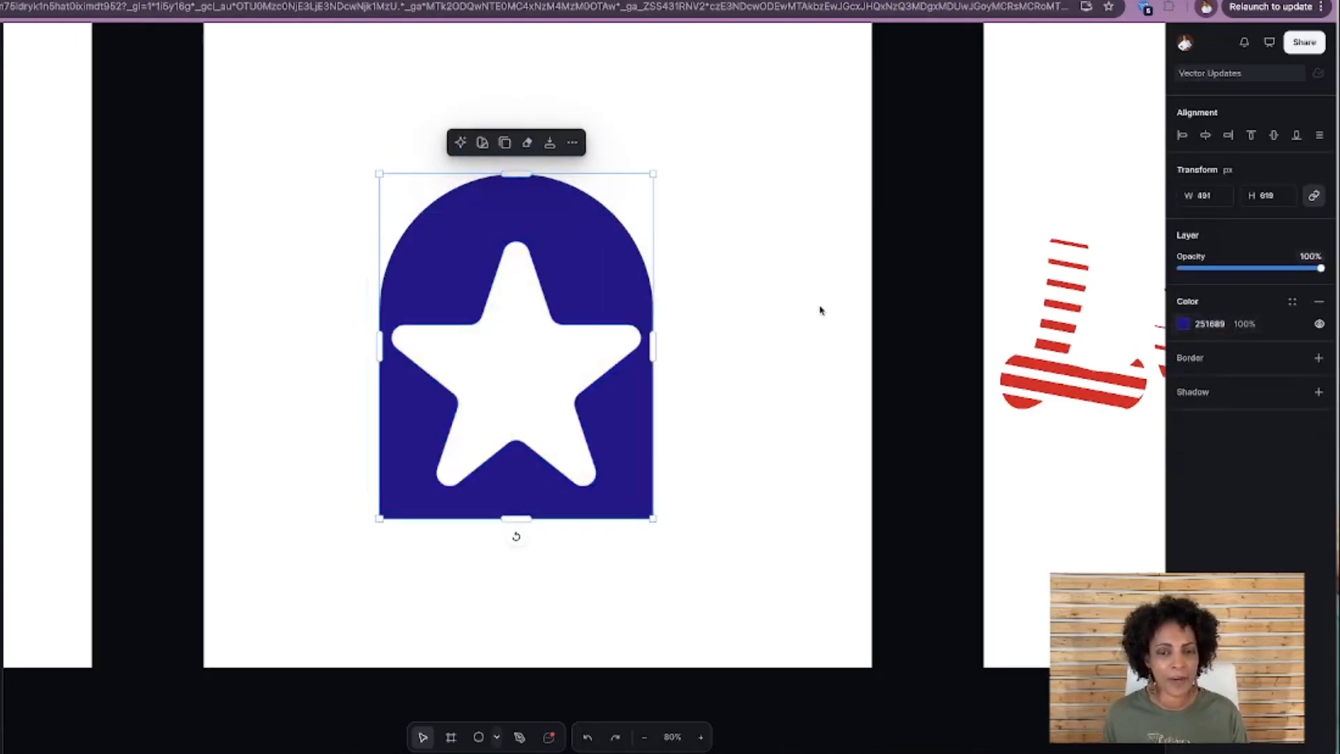
left_click(768, 308)
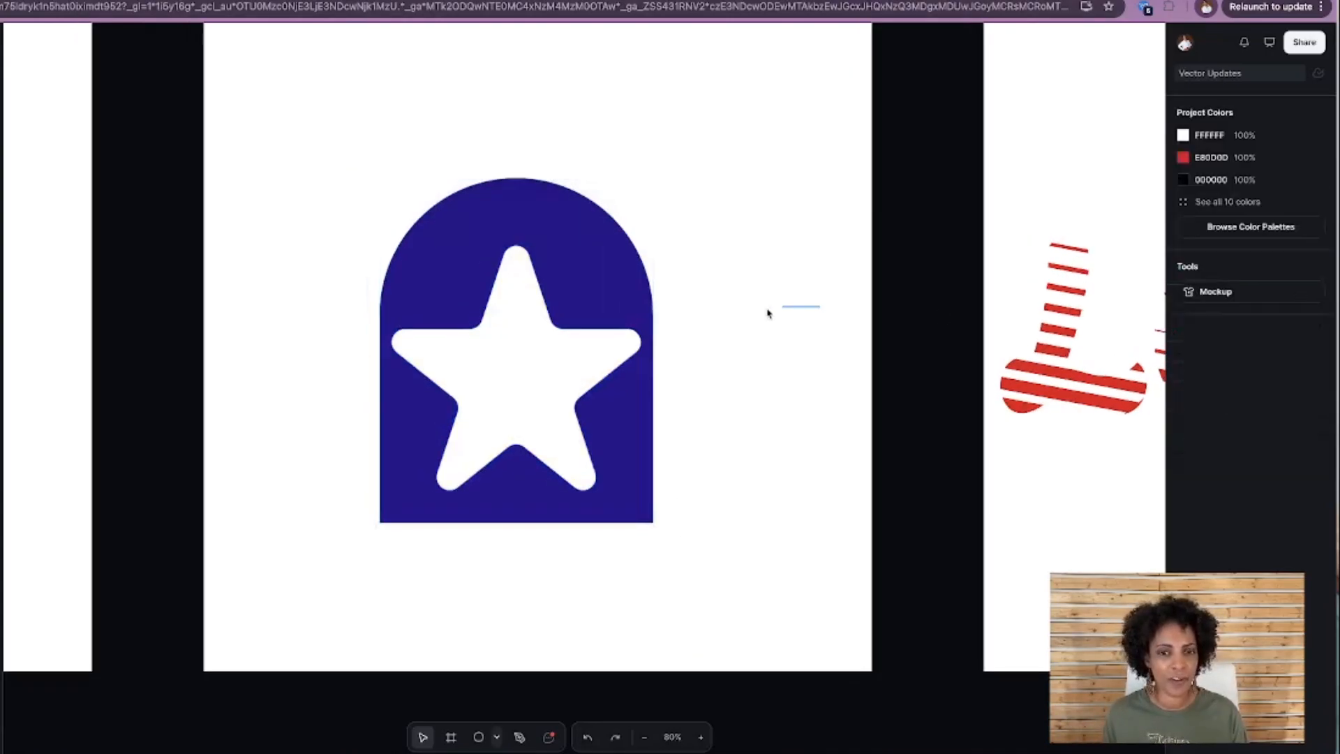
Shift the cut-out arch slightly sideways and move it back to its original position.
mouse_move(563, 285)
left_mouse_down()
mouse_move(578, 284)
mouse_move(505, 281)
mouse_move(580, 284)
left_mouse_up()
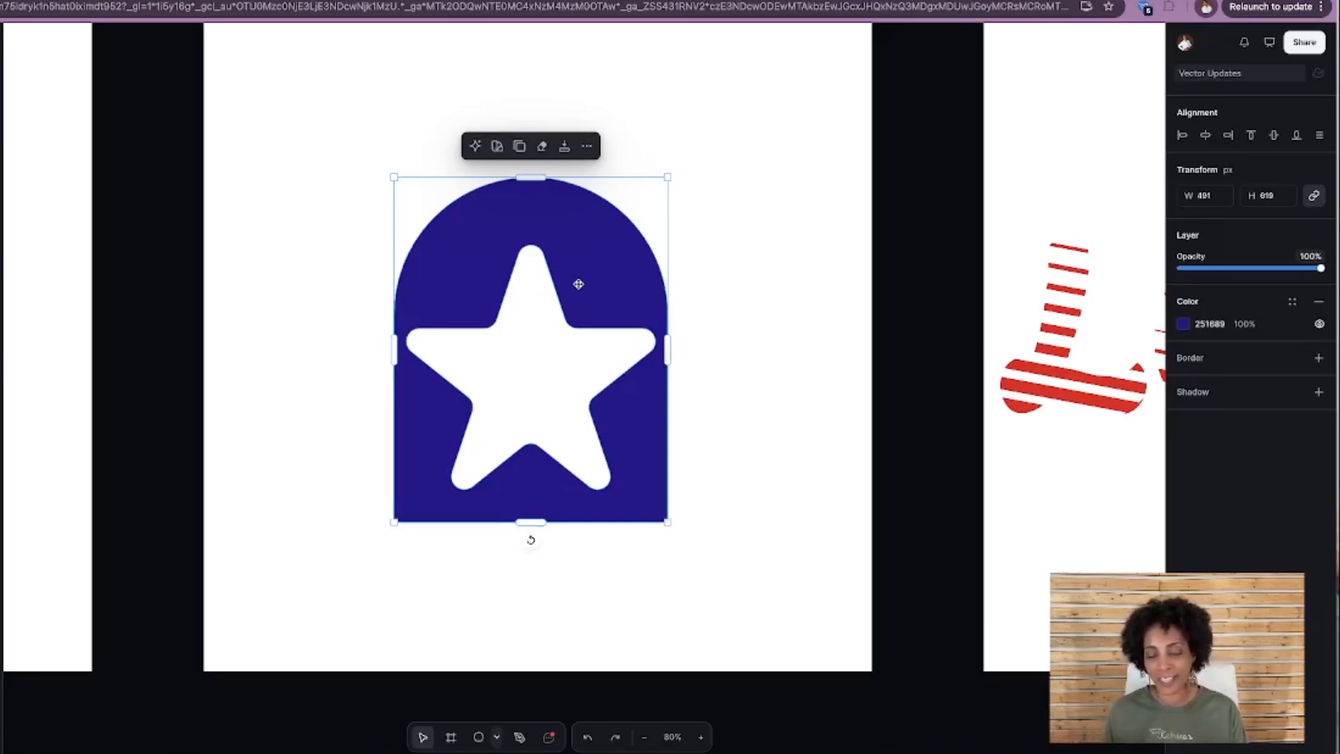
left_click_drag(578, 284, 563, 285)
left_click(745, 131)
scroll(730, 104, "up", 3)
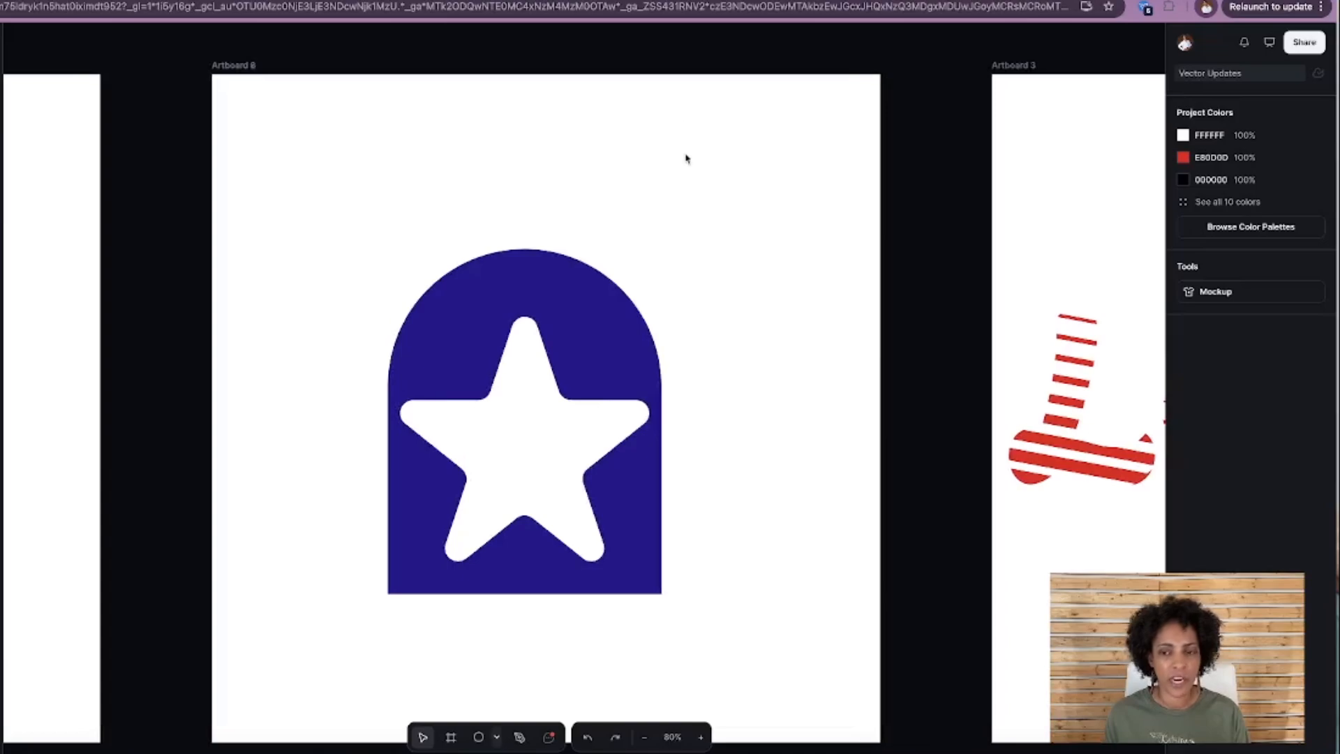
Change the white project color FFFFFF to purple across the artboards, trying red A41010 and green 10A46B on the way.
left_click(1183, 134)
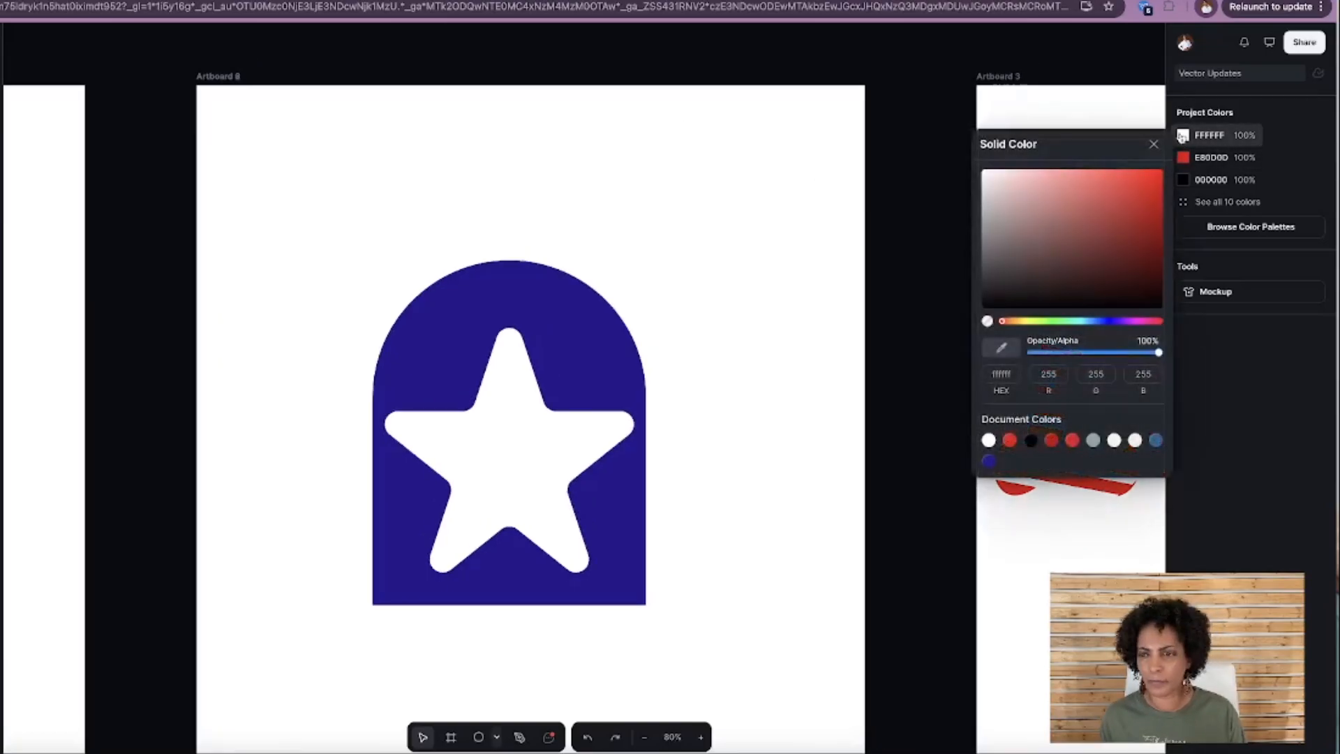
left_click(1147, 223)
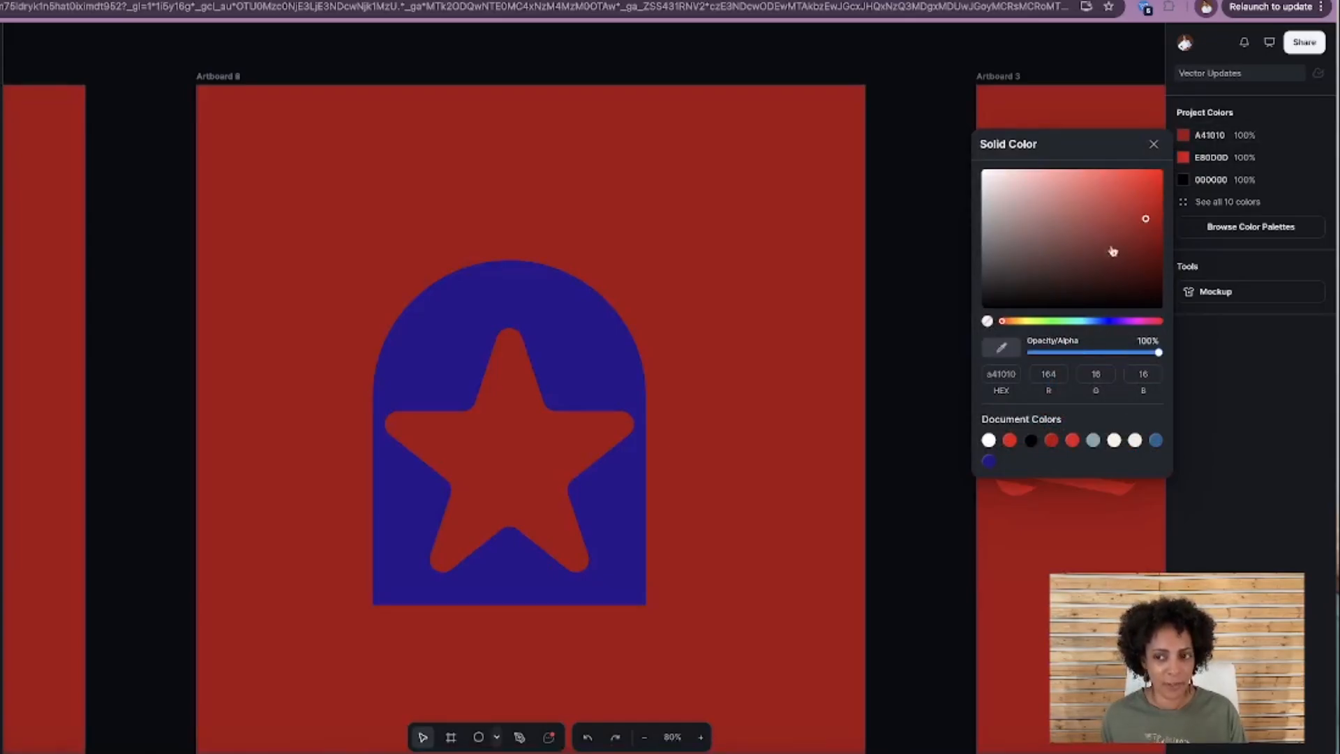
left_click(1073, 323)
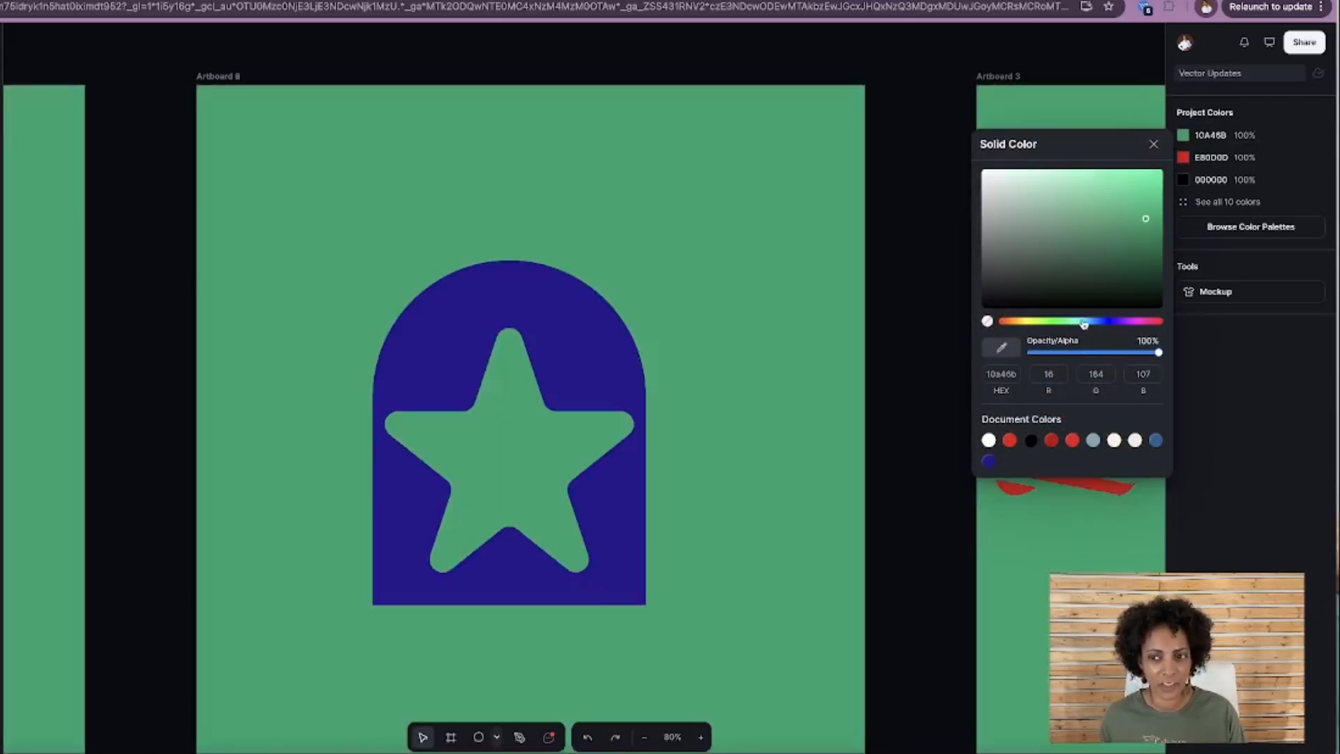
left_click_drag(1078, 322, 1133, 323)
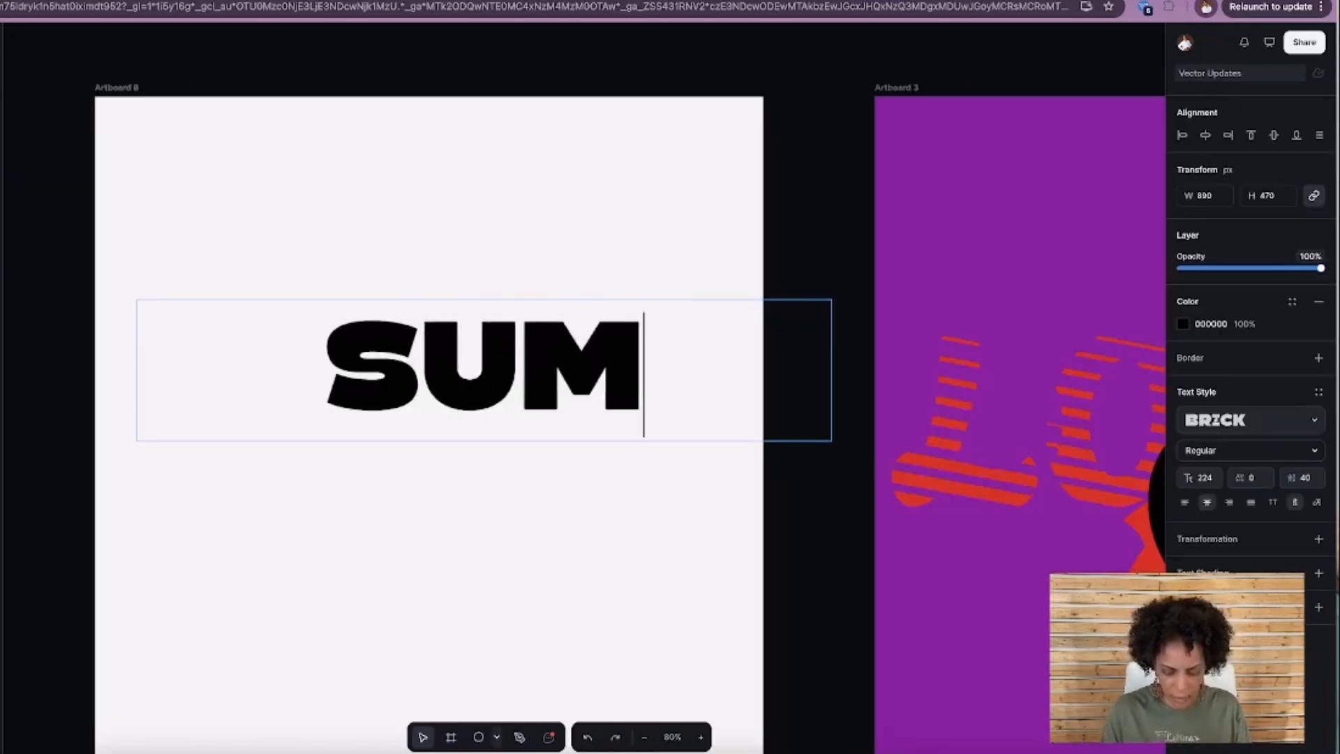
Finish the SUMMER headline, scale it to font size 164 and widen its box to 1038 px so the word fits one line.
type("MER")
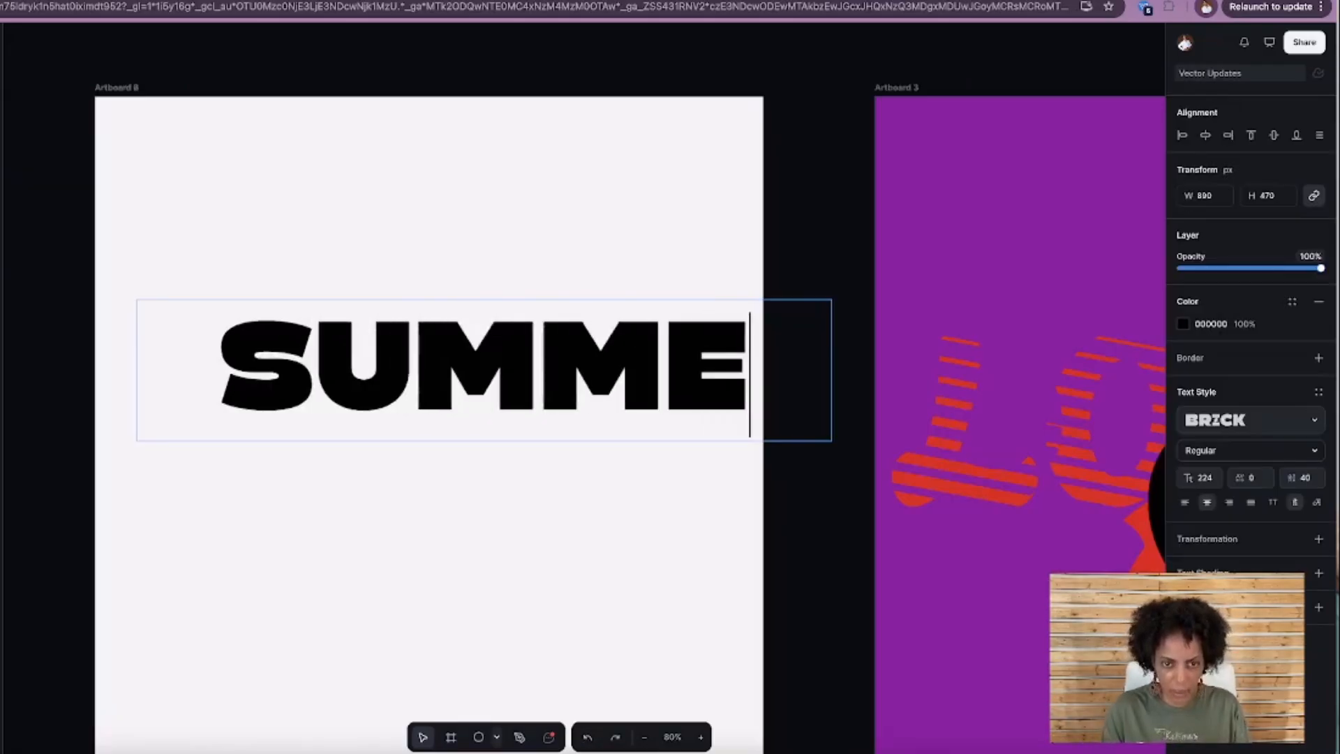
left_click(417, 525)
left_click_drag(472, 349, 441, 348)
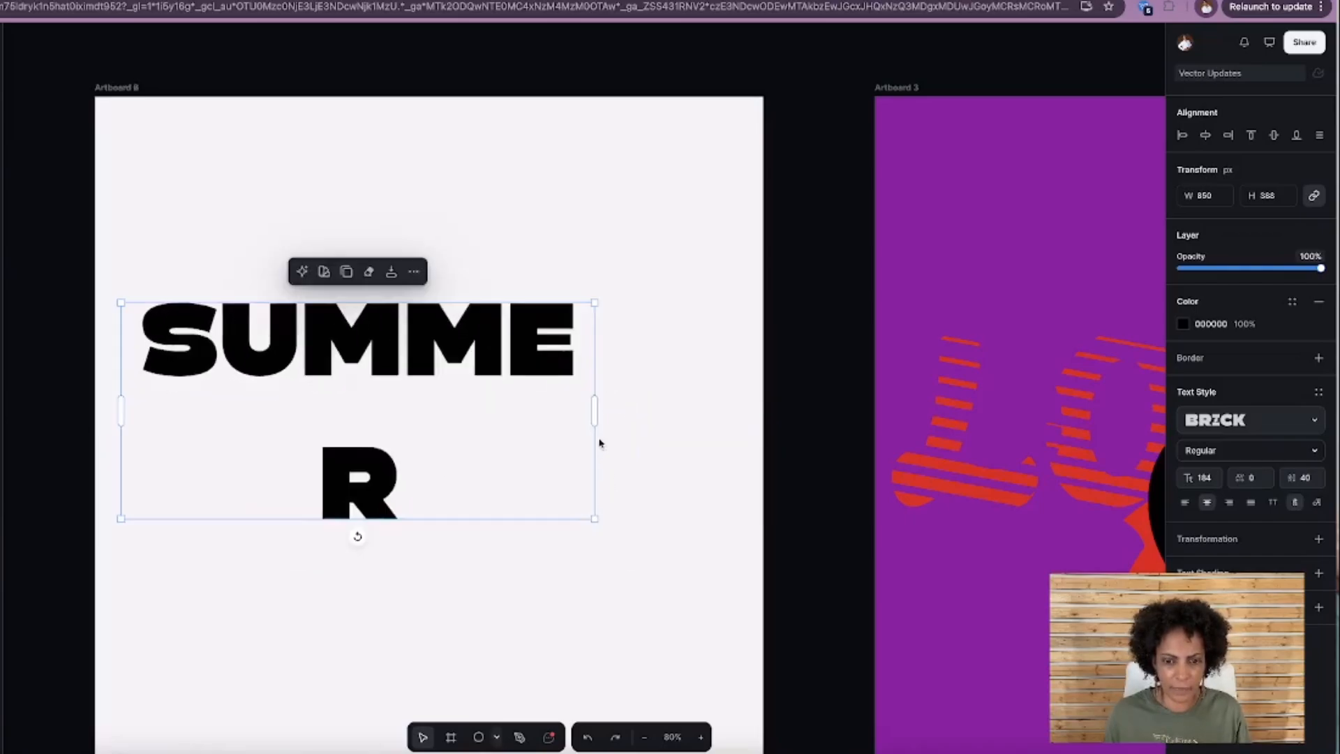
left_click_drag(595, 403, 700, 401)
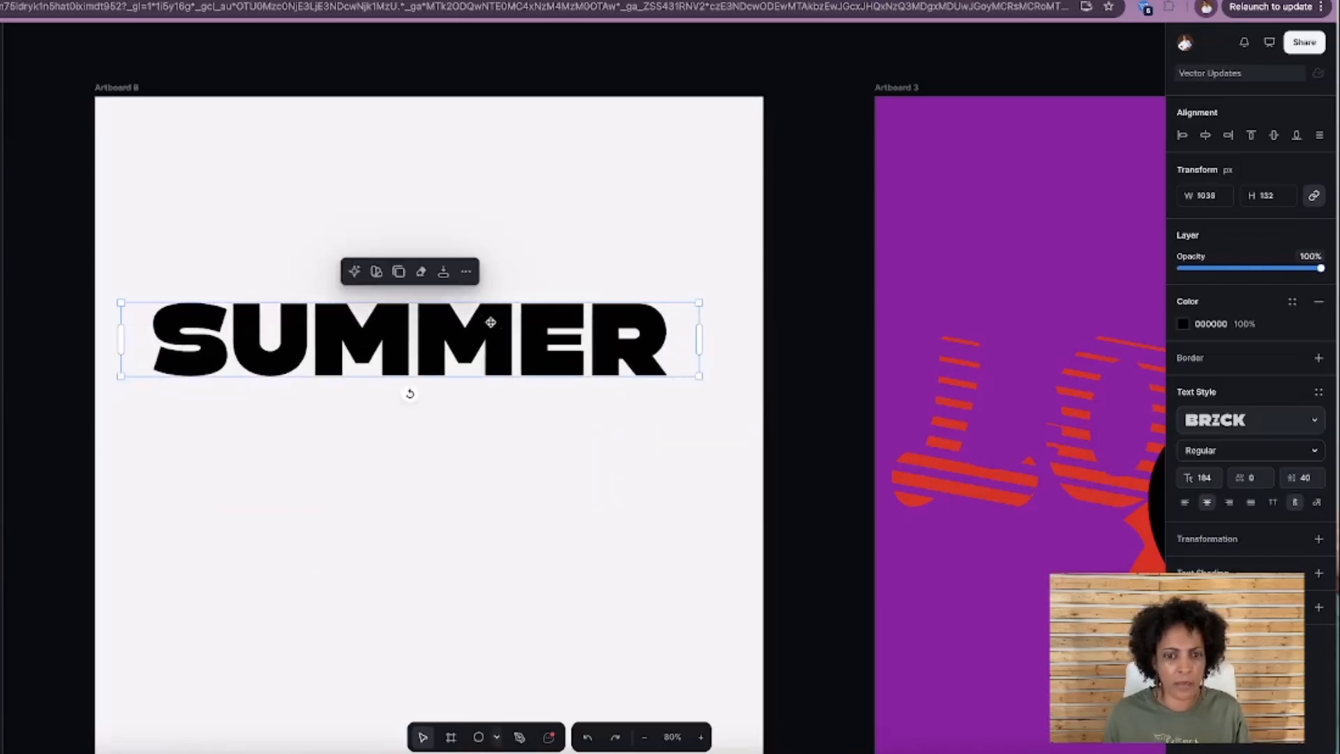
Enlarge the SUMMER headline and center it horizontally on Artboard 8.
mouse_move(492, 330)
left_mouse_down()
mouse_move(531, 338)
mouse_move(511, 345)
left_mouse_up()
left_click_drag(719, 389, 763, 395)
left_click_drag(688, 368, 658, 372)
left_click(655, 467)
scroll(654, 466, "left", 3)
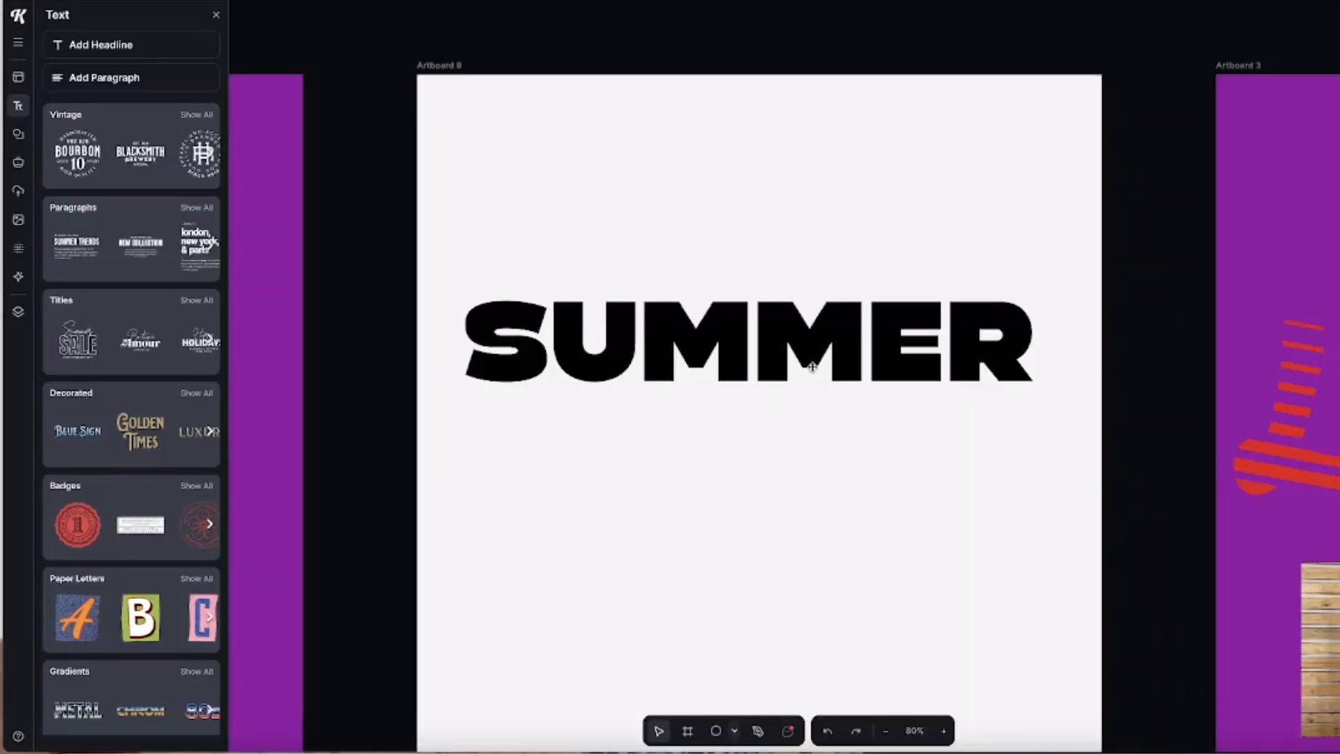
Search the elements library for "summer" and add the solid yellow sun, scaled down just below the letter S.
left_click(19, 136)
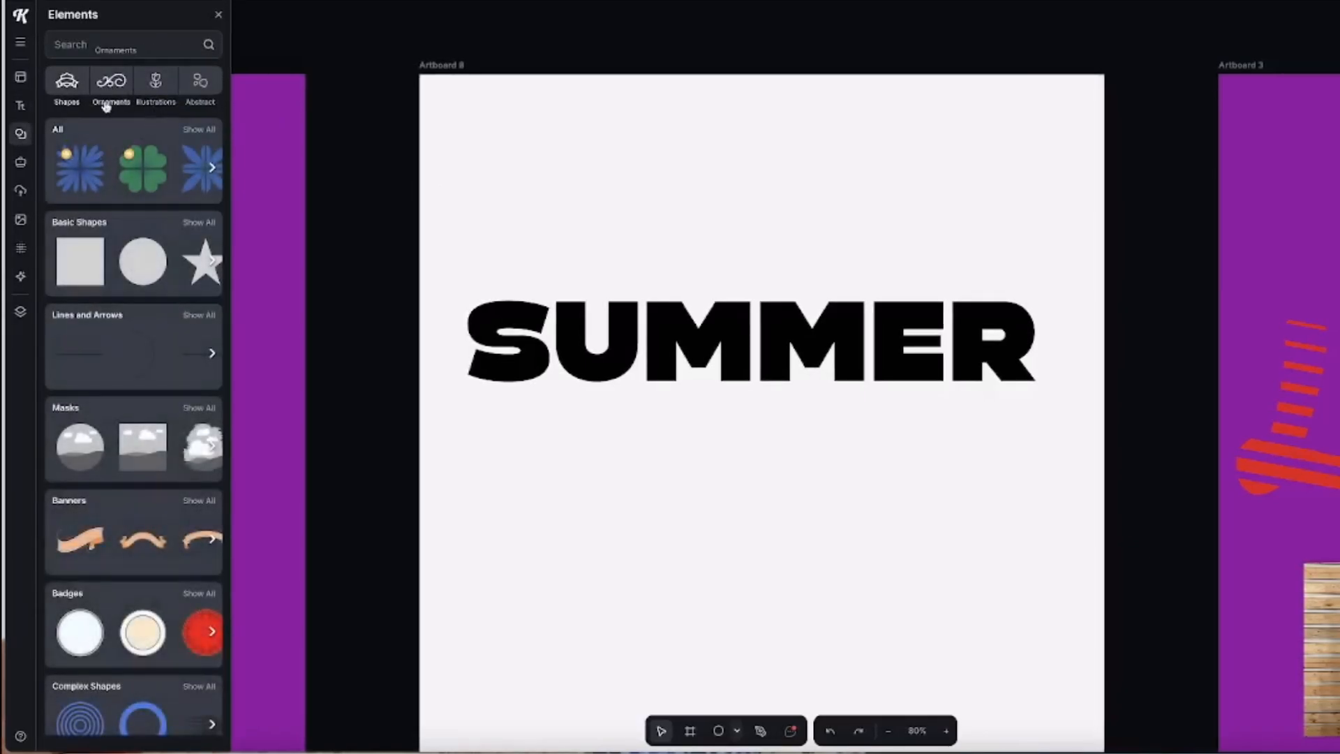
left_click(72, 89)
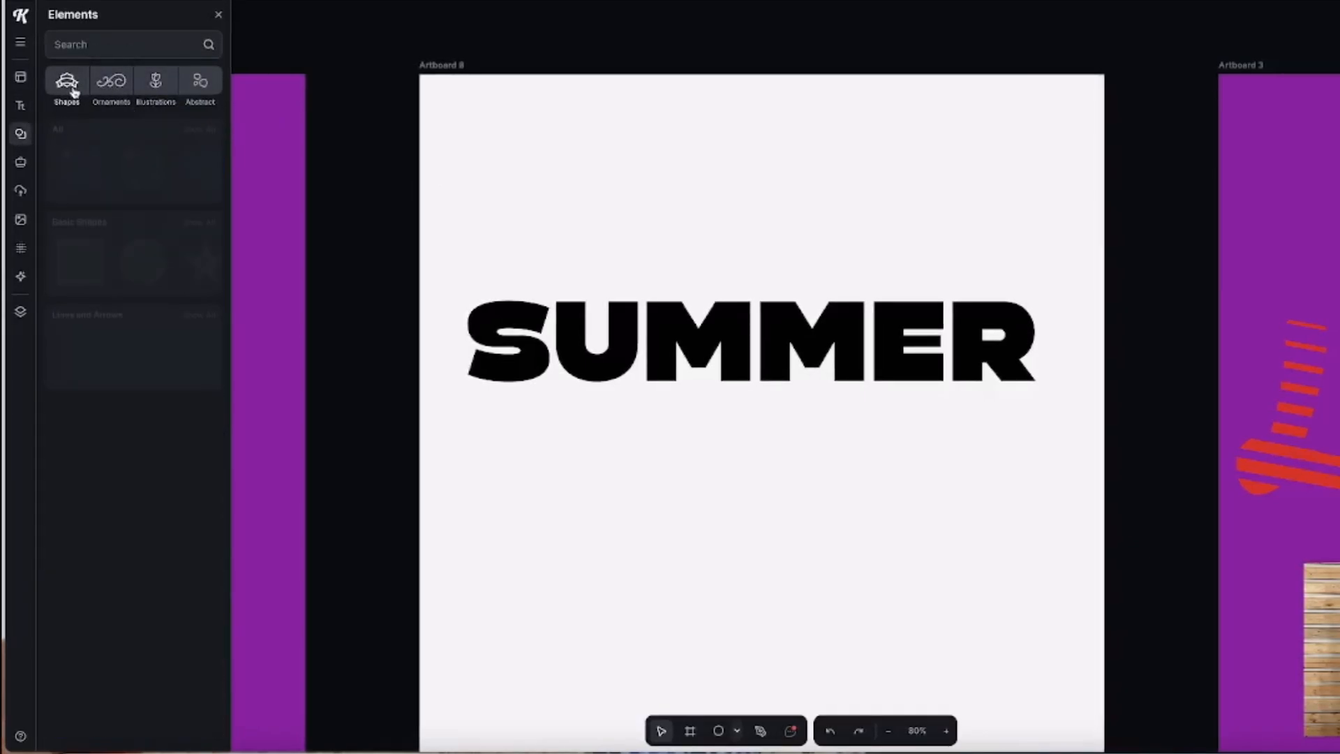
scroll(145, 157, "down", 4)
left_click(109, 48)
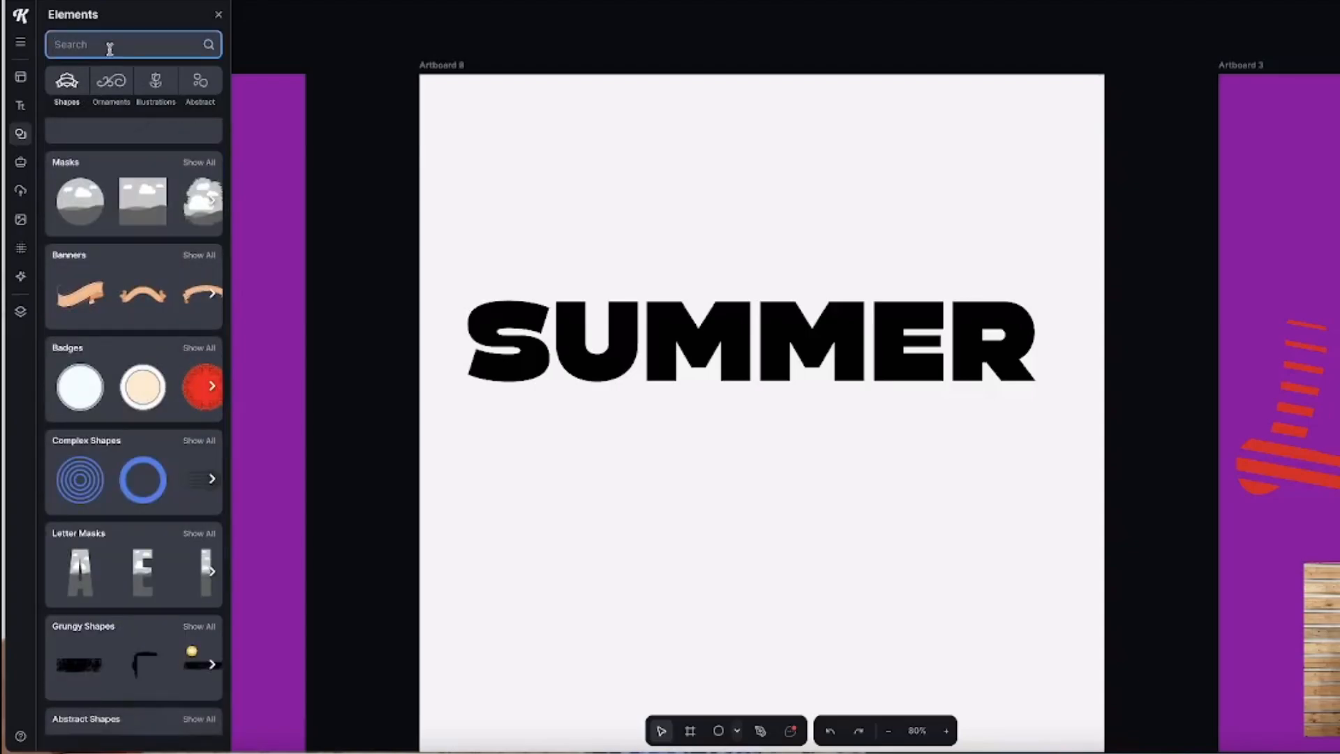
type("summer")
key("Return")
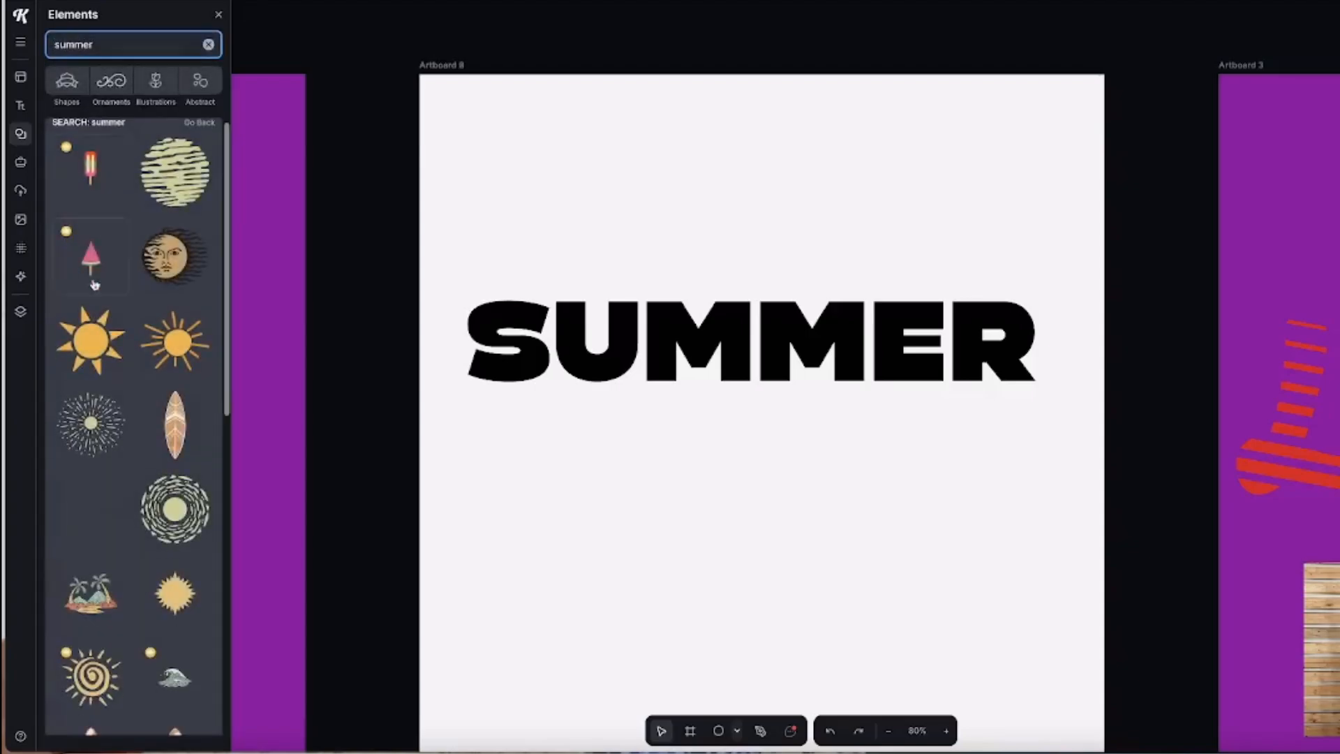
scroll(80, 349, "down", 1)
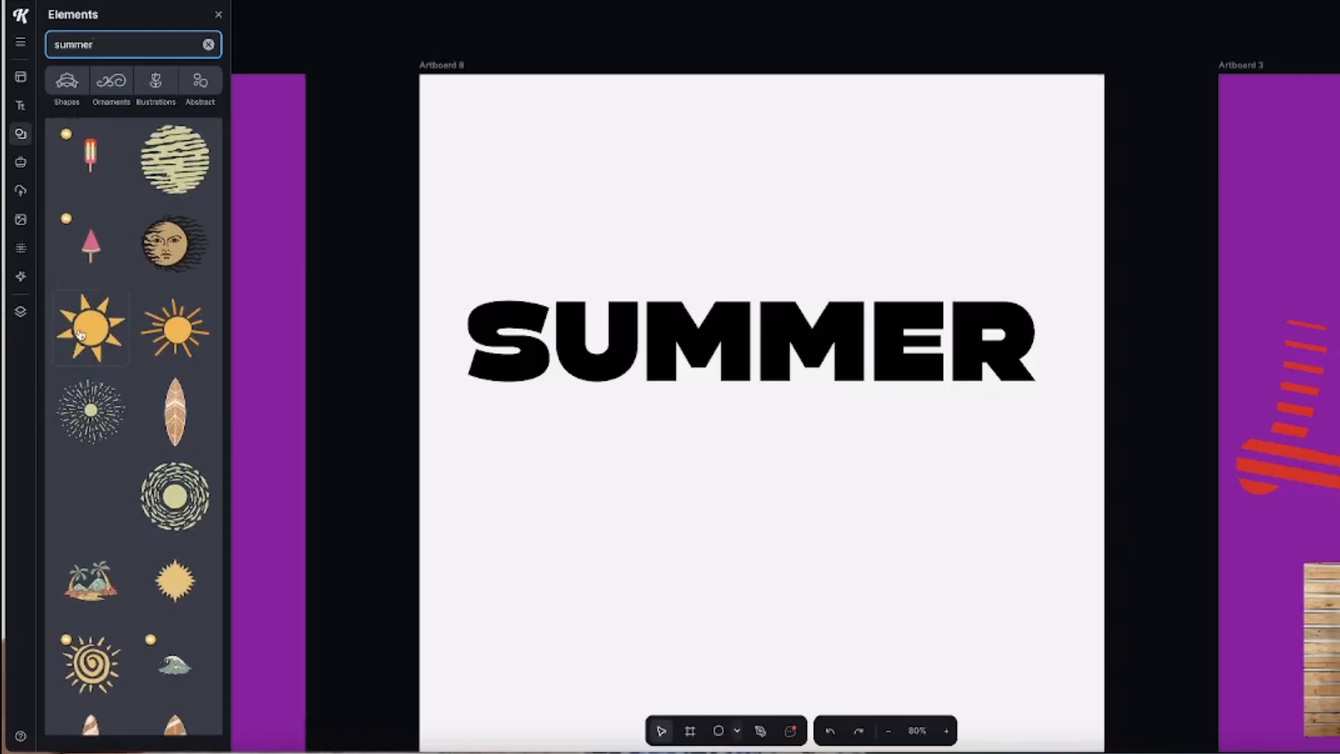
left_click(80, 333)
left_click_drag(751, 404, 703, 509)
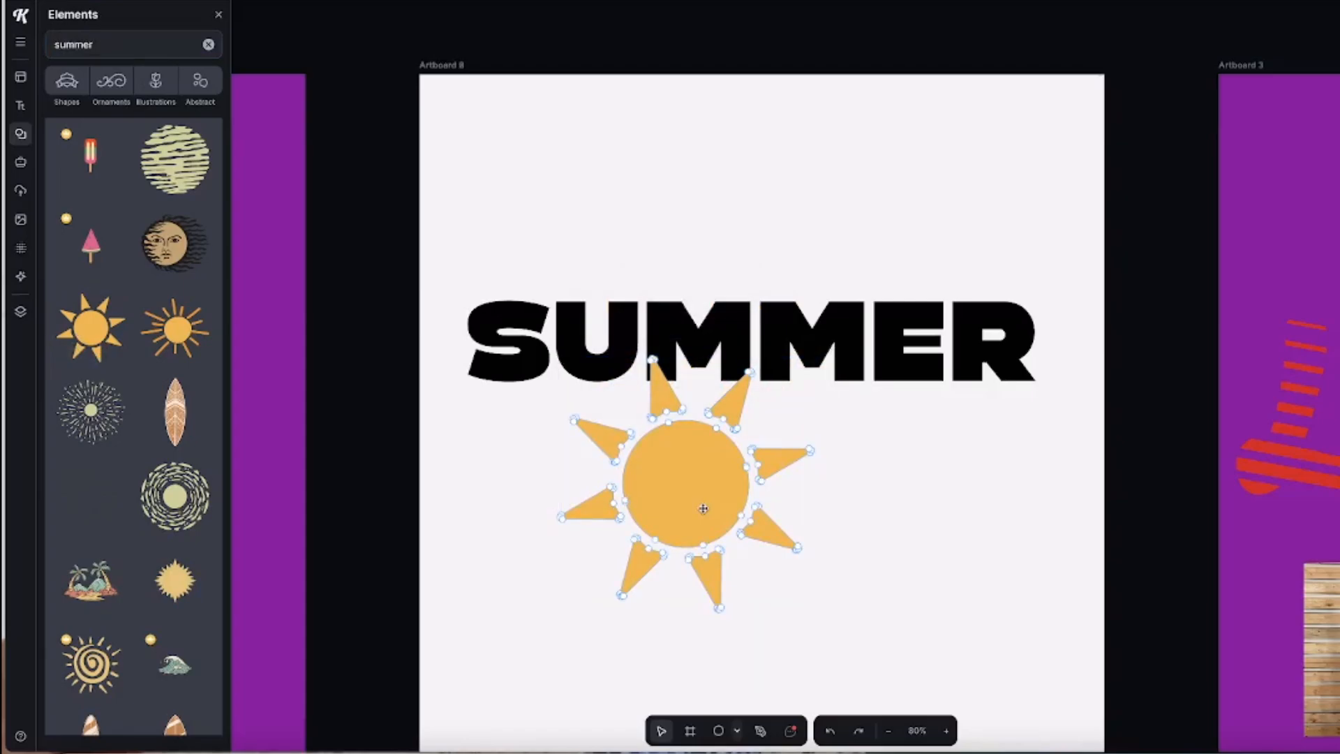
left_click_drag(663, 525, 543, 428)
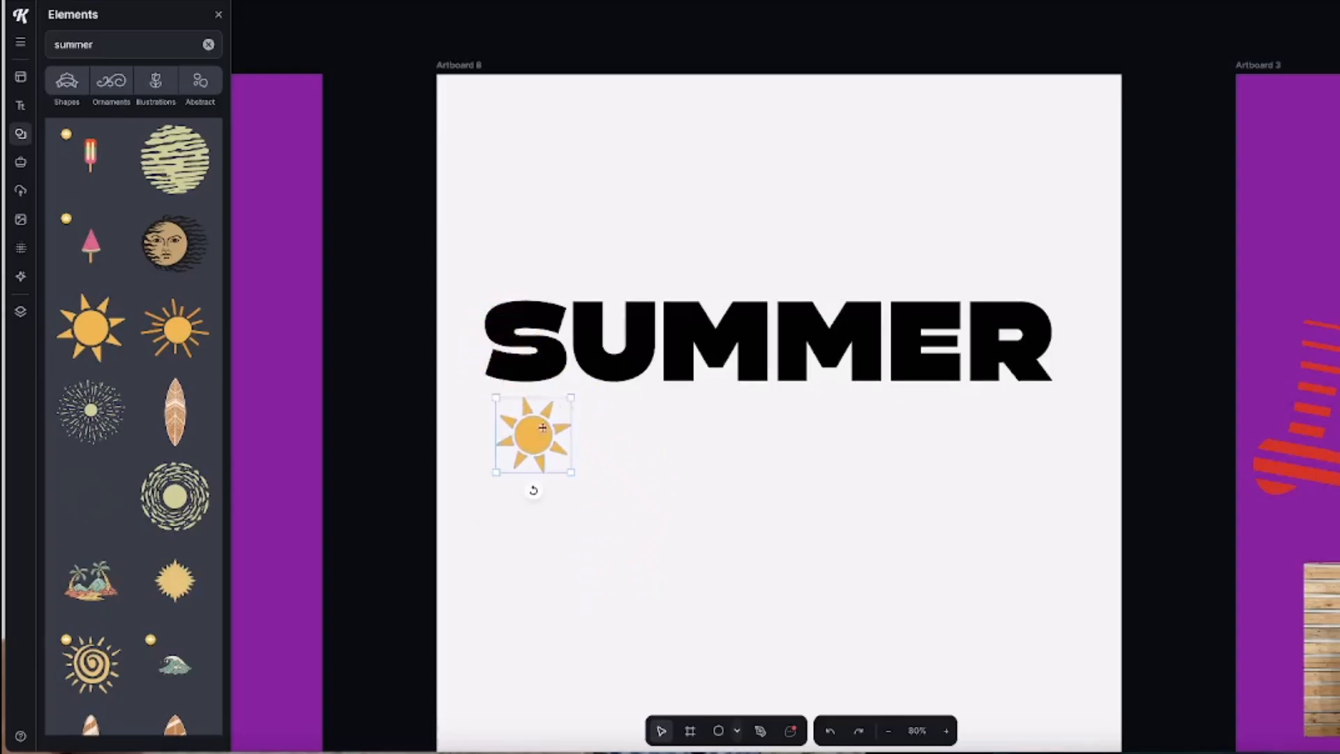
Scale the SUMMER headline up so it spans nearly the full width of the artboard.
left_click(768, 342)
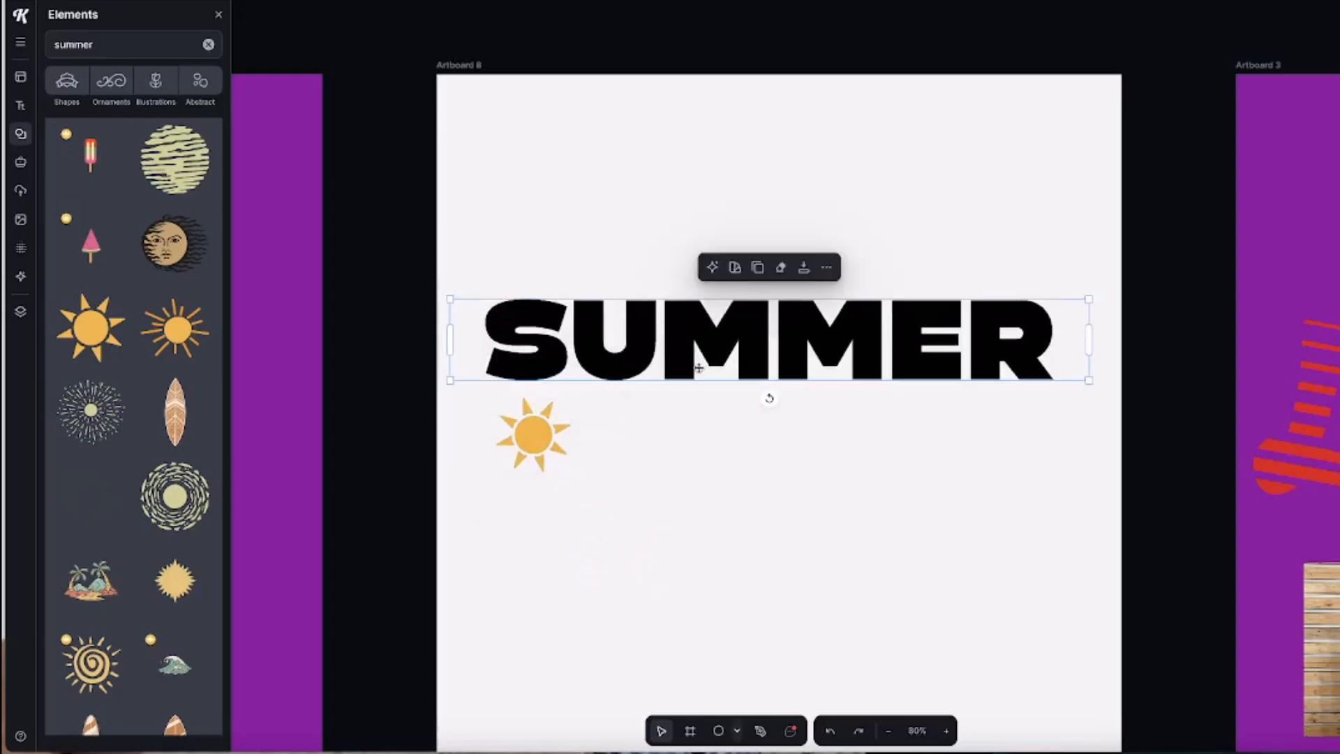
left_click_drag(1052, 342, 1142, 342)
left_click(945, 731)
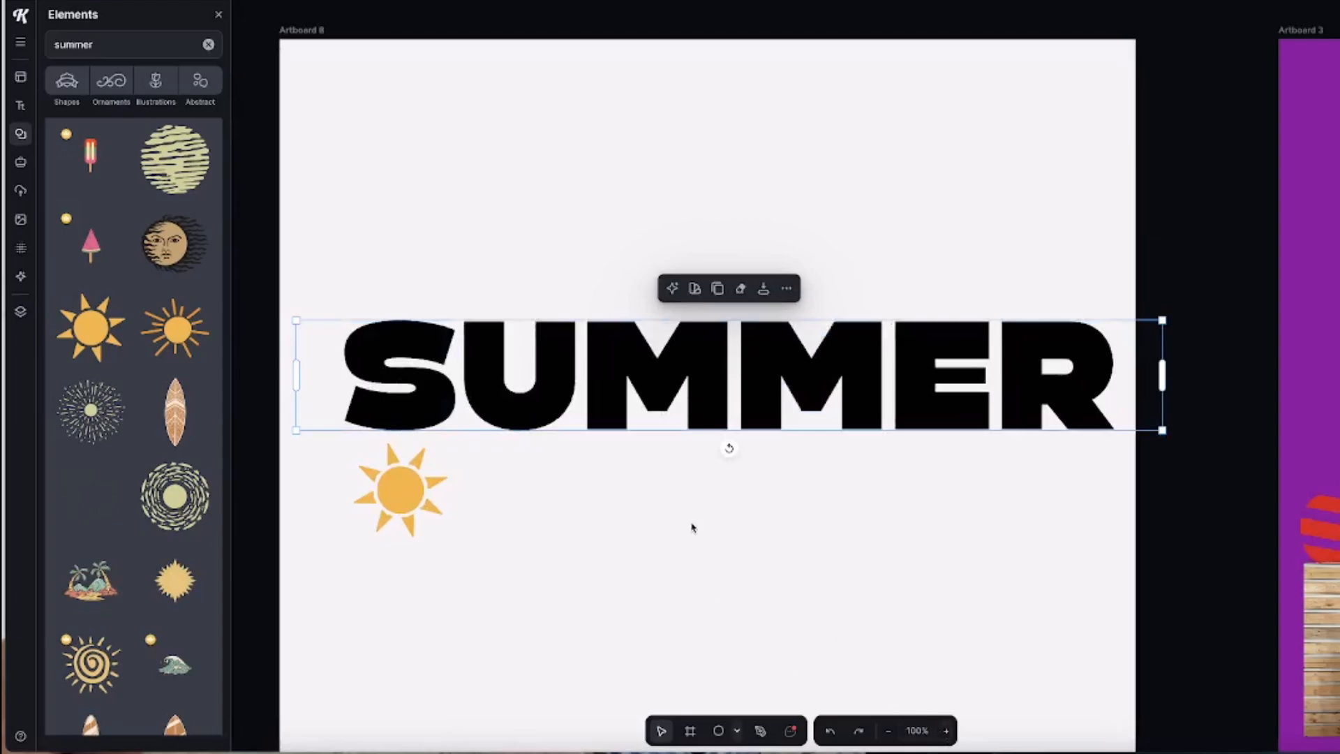
scroll(694, 530, "left", 3)
Shrink the sun and place it on the upper-left curve of the letter S.
left_click(521, 507)
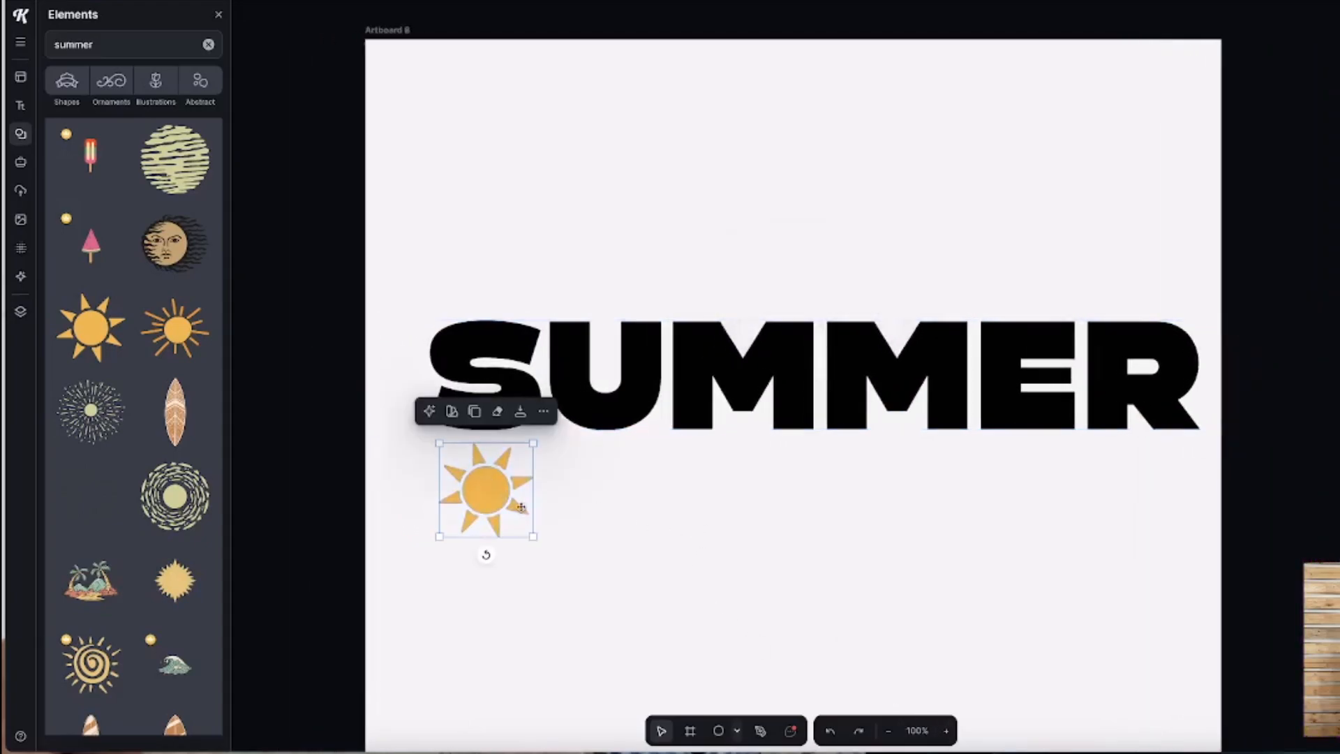
left_click_drag(534, 536, 473, 366)
scroll(488, 492, "up", 1)
left_click(456, 361)
Add the orange surfboard with the leash and scale it down to fit the right leg of the first M.
scroll(103, 602, "down", 15)
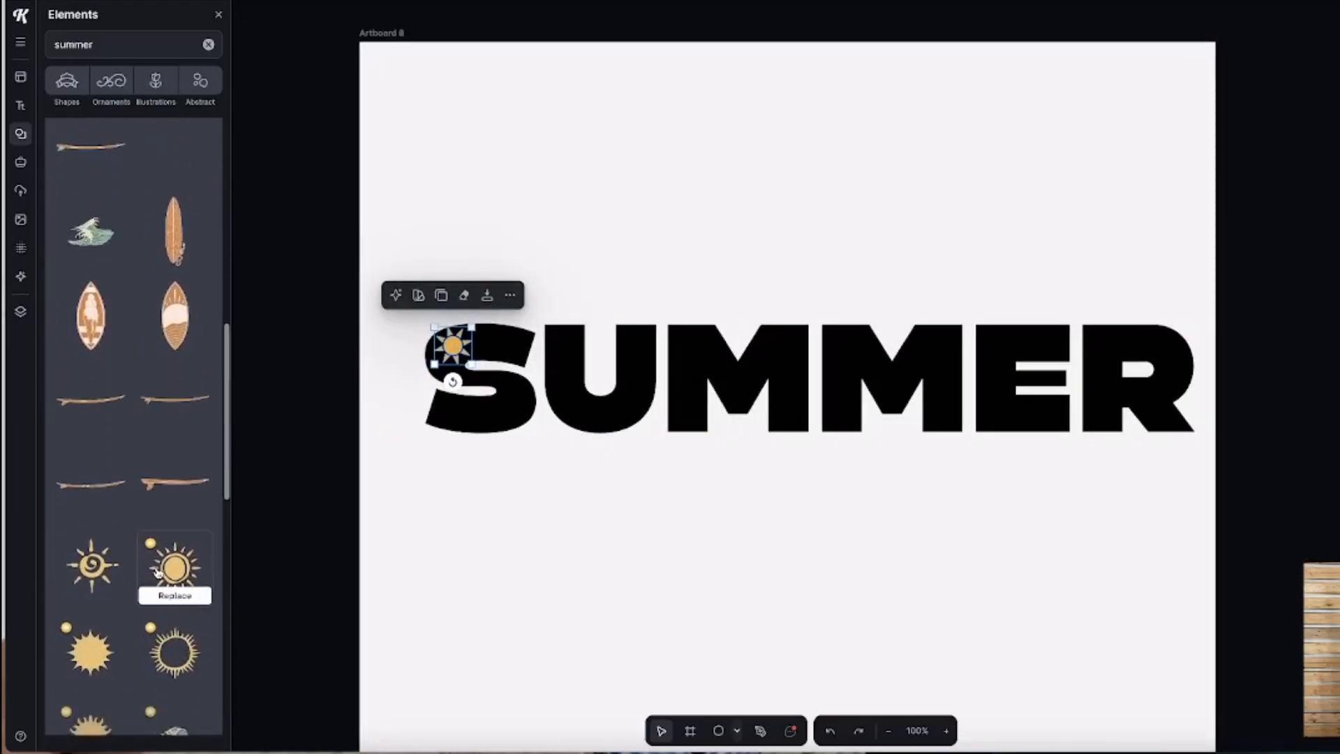
scroll(159, 573, "up", 6)
left_click(201, 504)
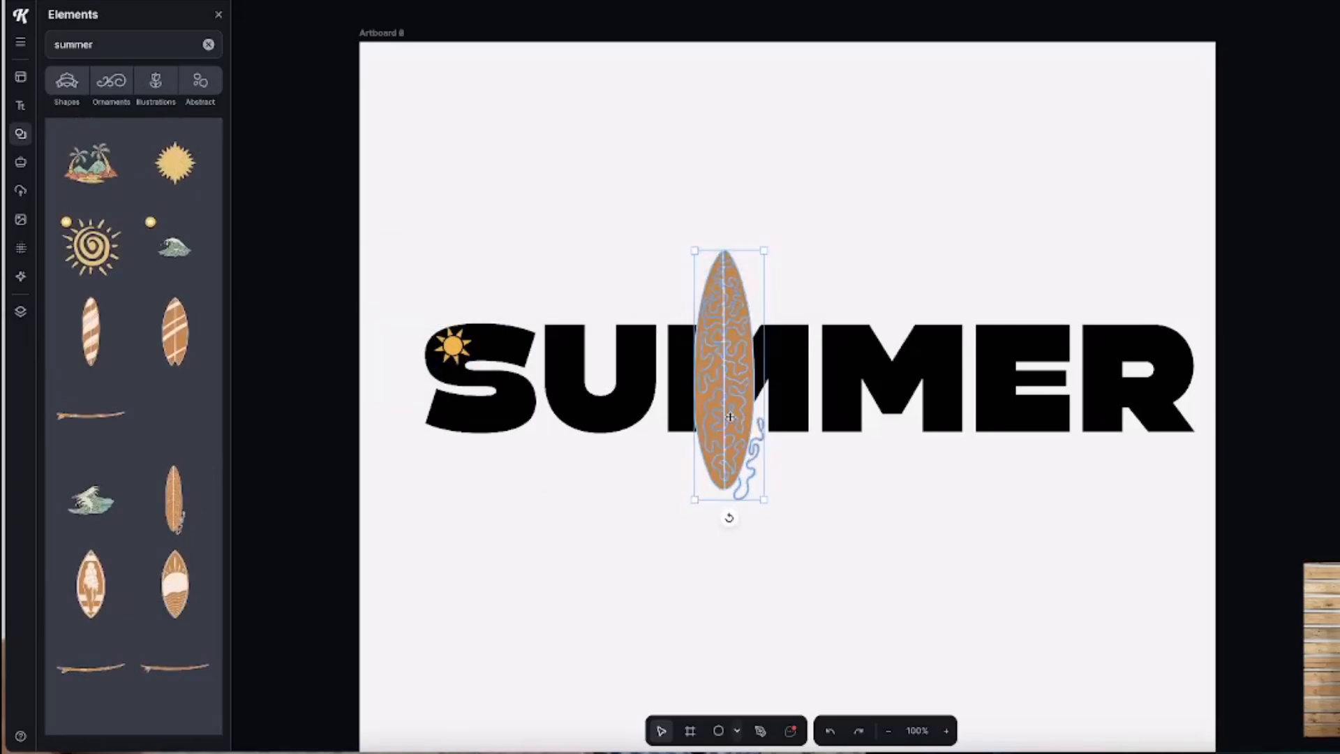
double_click(731, 417)
left_click_drag(728, 442, 763, 437)
left_click_drag(754, 408, 794, 409)
Add the black sunglasses, scale them down and place them on the top of the letter R.
scroll(116, 268, "down", 10)
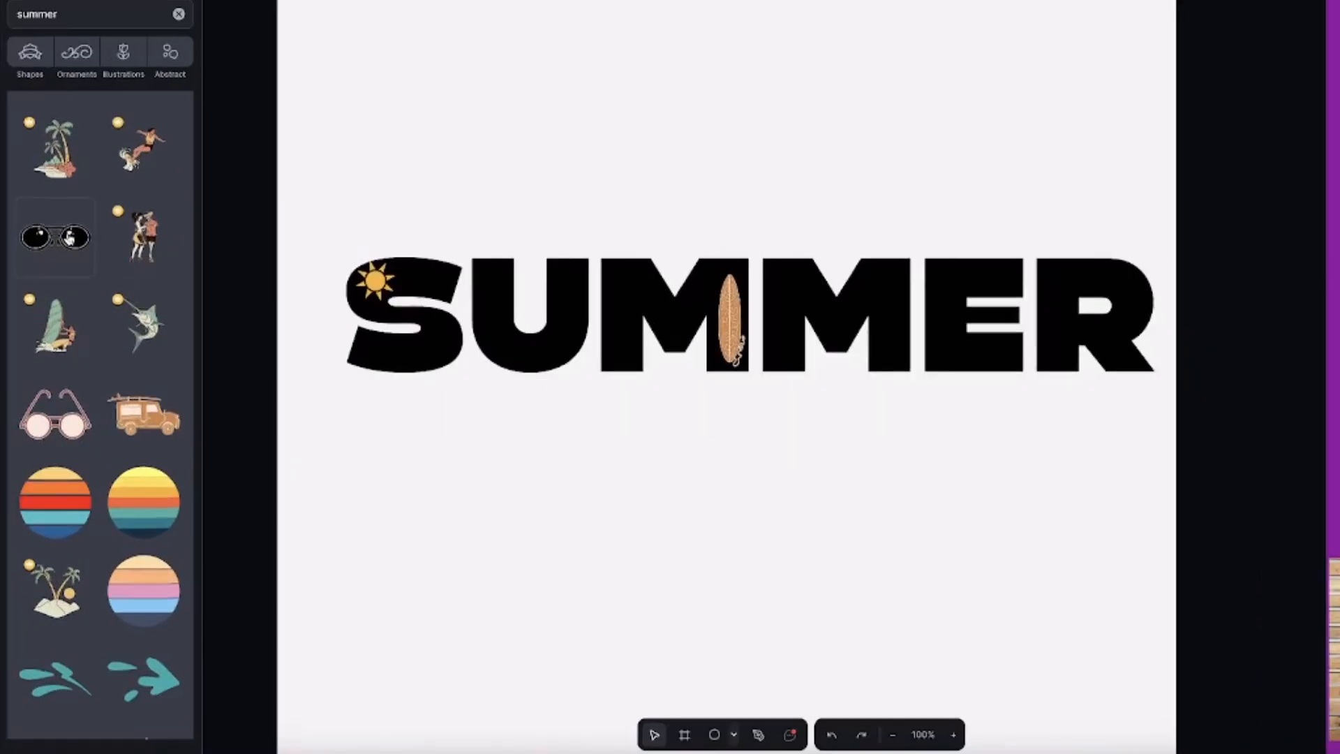
left_click(116, 268)
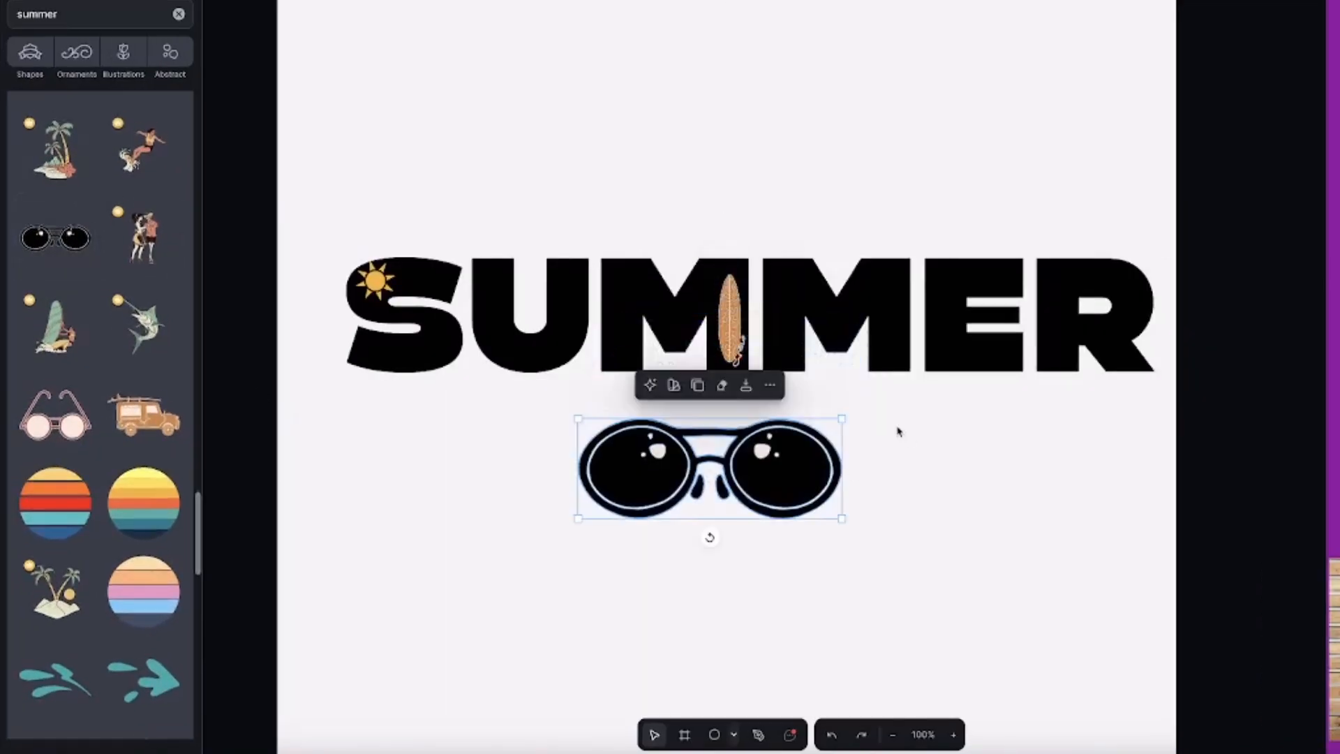
left_click_drag(950, 486, 1037, 353)
left_click_drag(989, 288, 1104, 283)
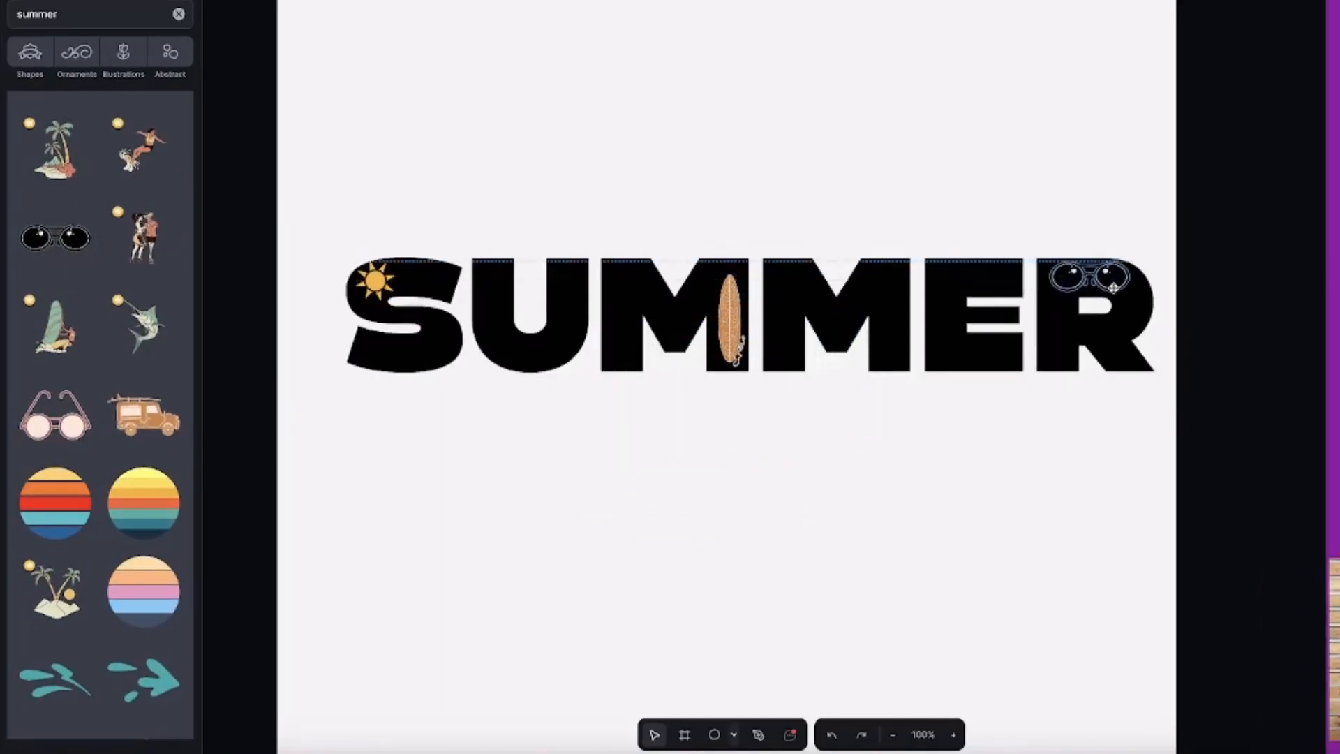
Add the round-framed glasses, but delete them again after moving the black sunglasses to the second M and enlarging them.
scroll(96, 455, "down", 1)
left_click(55, 368)
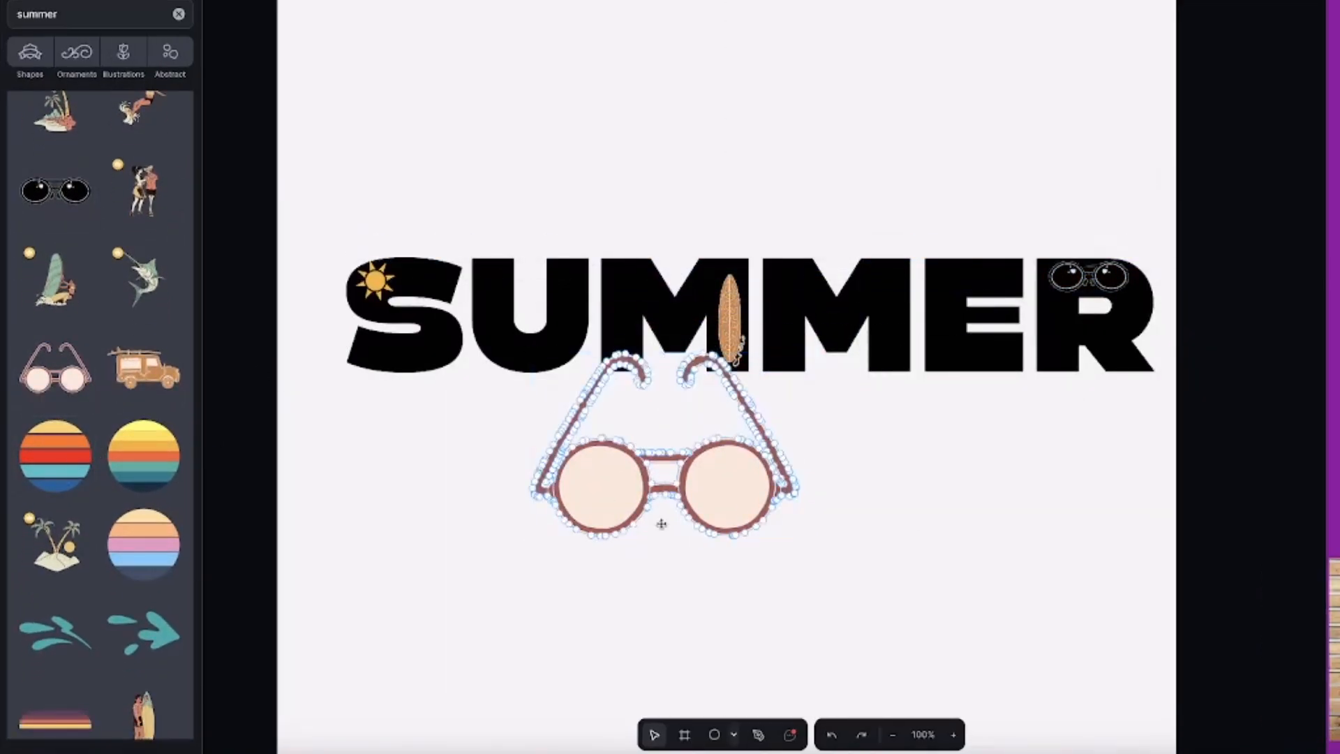
left_click_drag(1120, 278, 1031, 421)
left_click_drag(1033, 439, 857, 311)
left_click(646, 449)
key("Delete")
Add the teal arrow-like splash, then shrink and rotate it to fit on the lower leg of the letter R.
scroll(150, 608, "down", 1)
left_click(171, 598)
left_click_drag(793, 388, 785, 460)
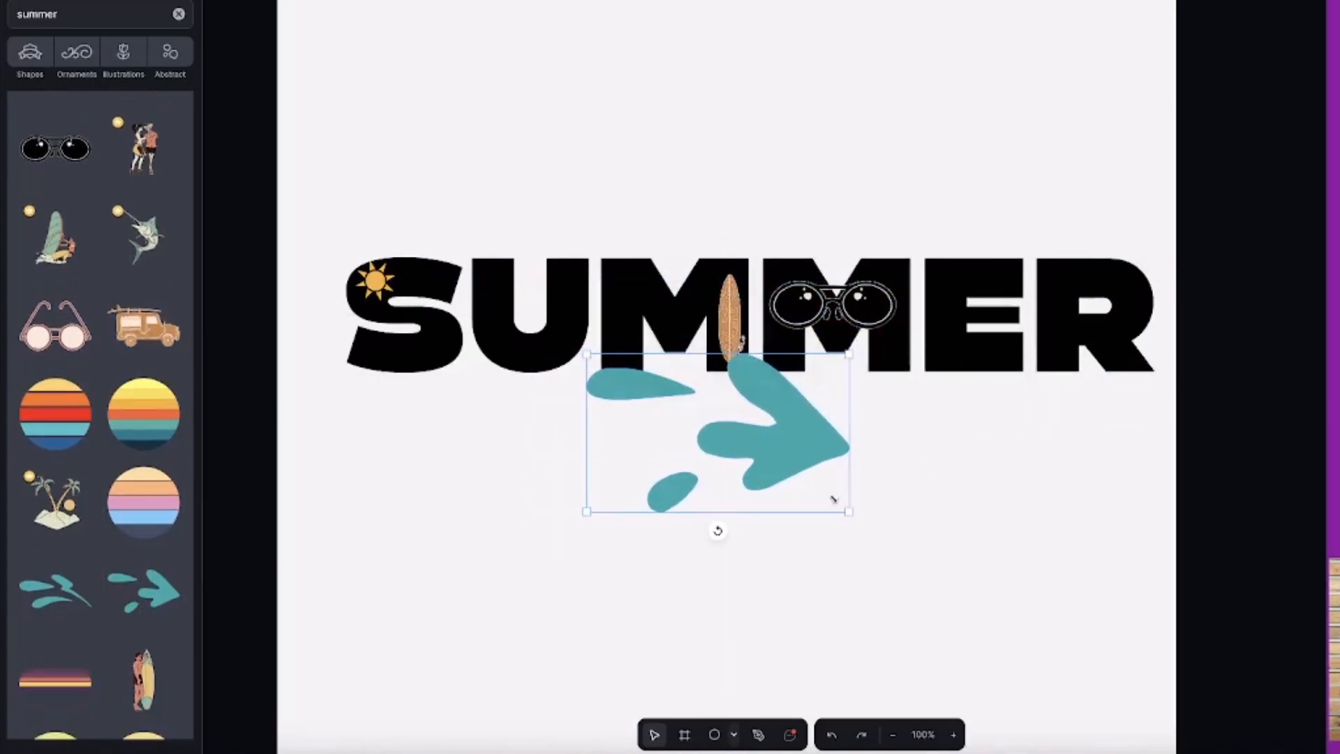
left_click_drag(848, 511, 769, 461)
left_click_drag(722, 414, 1069, 433)
left_click_drag(1116, 481, 1109, 394)
left_click_drag(1079, 441, 1060, 441)
left_click_drag(1102, 400, 1122, 372)
left_click_drag(1107, 346, 1110, 346)
Add the pink starfish, shrink it and place it on the lower right curve of the letter U.
scroll(150, 575, "down", 8)
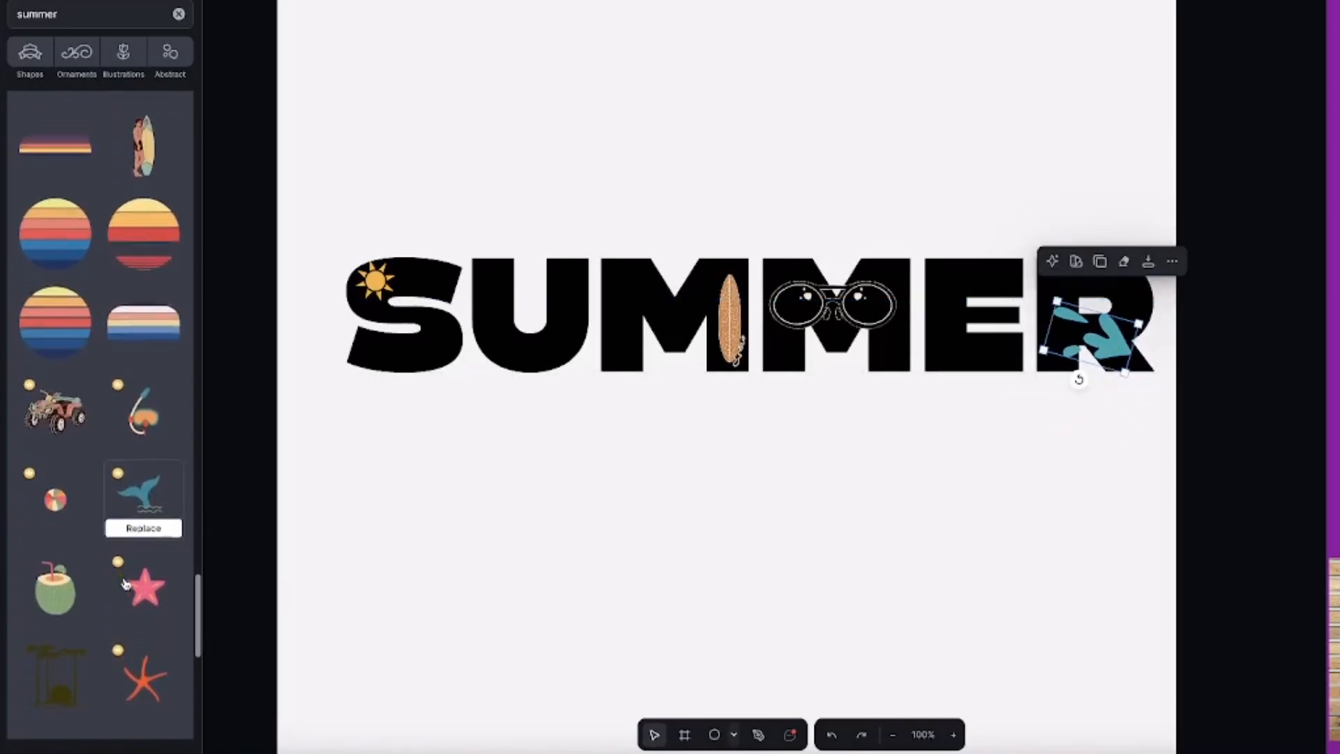
left_click(143, 571)
left_click_drag(793, 543, 621, 377)
left_click_drag(576, 335, 540, 428)
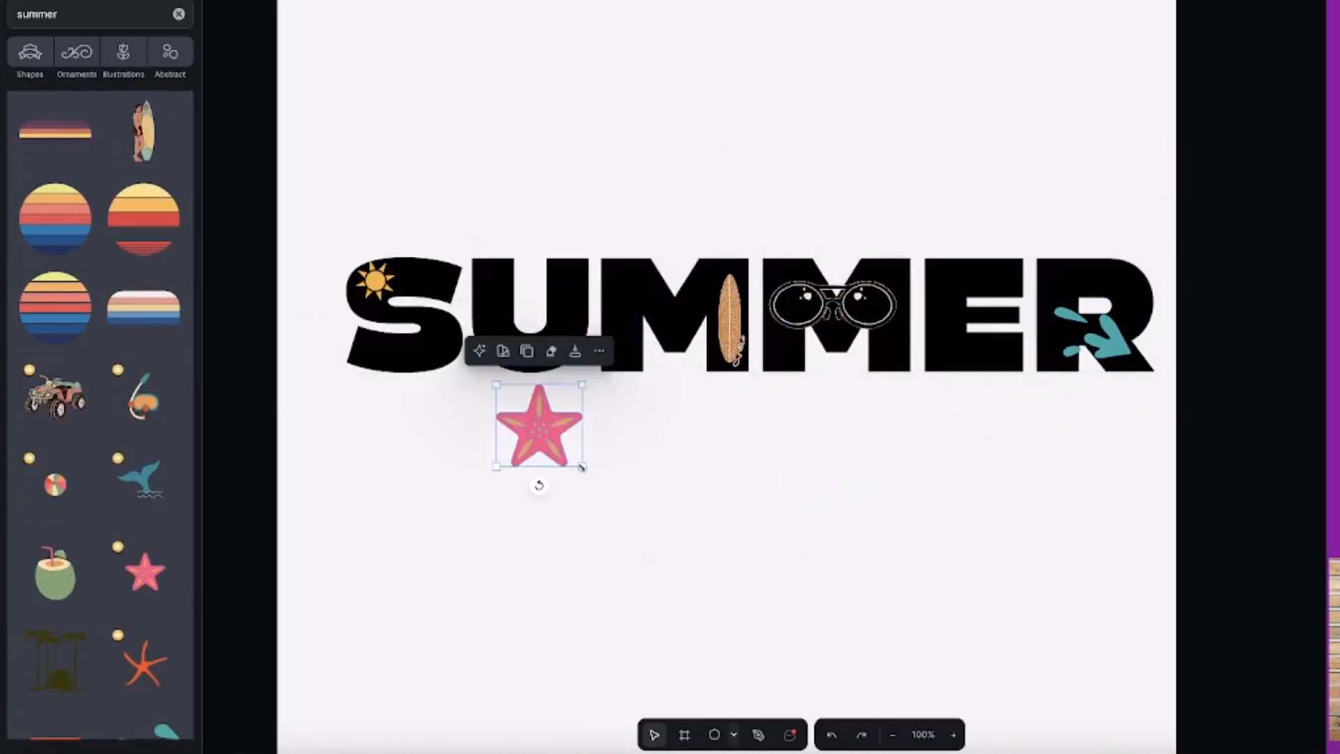
left_click_drag(584, 469, 534, 420)
left_click_drag(516, 403, 560, 340)
Add the dark palm tree island, scale it down and place it on the lower left part of the letter E.
scroll(58, 589, "down", 1)
scroll(58, 589, "down", 3)
left_click(56, 560)
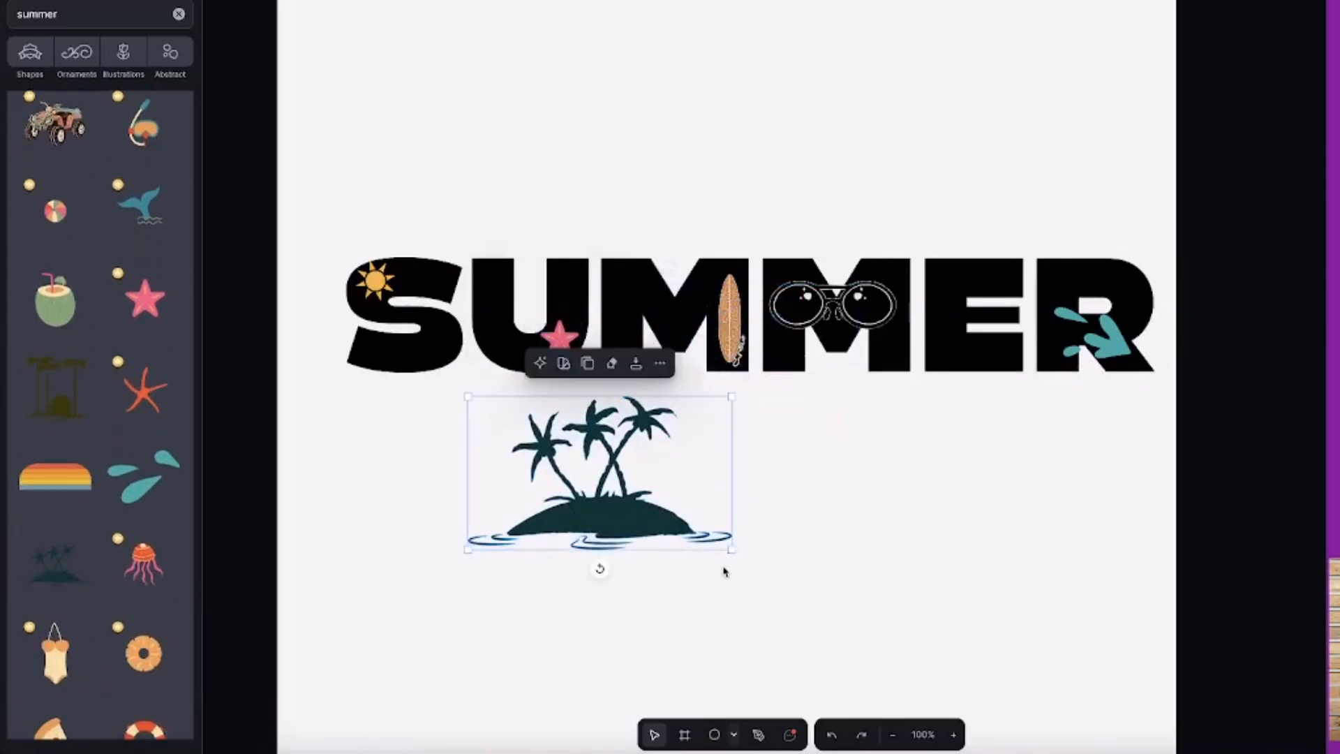
left_click_drag(738, 548, 985, 366)
left_click_drag(960, 365, 976, 360)
Subtract all the summer elements from the SUMMER lettering and recolor the resulting shape with the document's blue, 215F92.
left_click_drag(325, 223, 1142, 462)
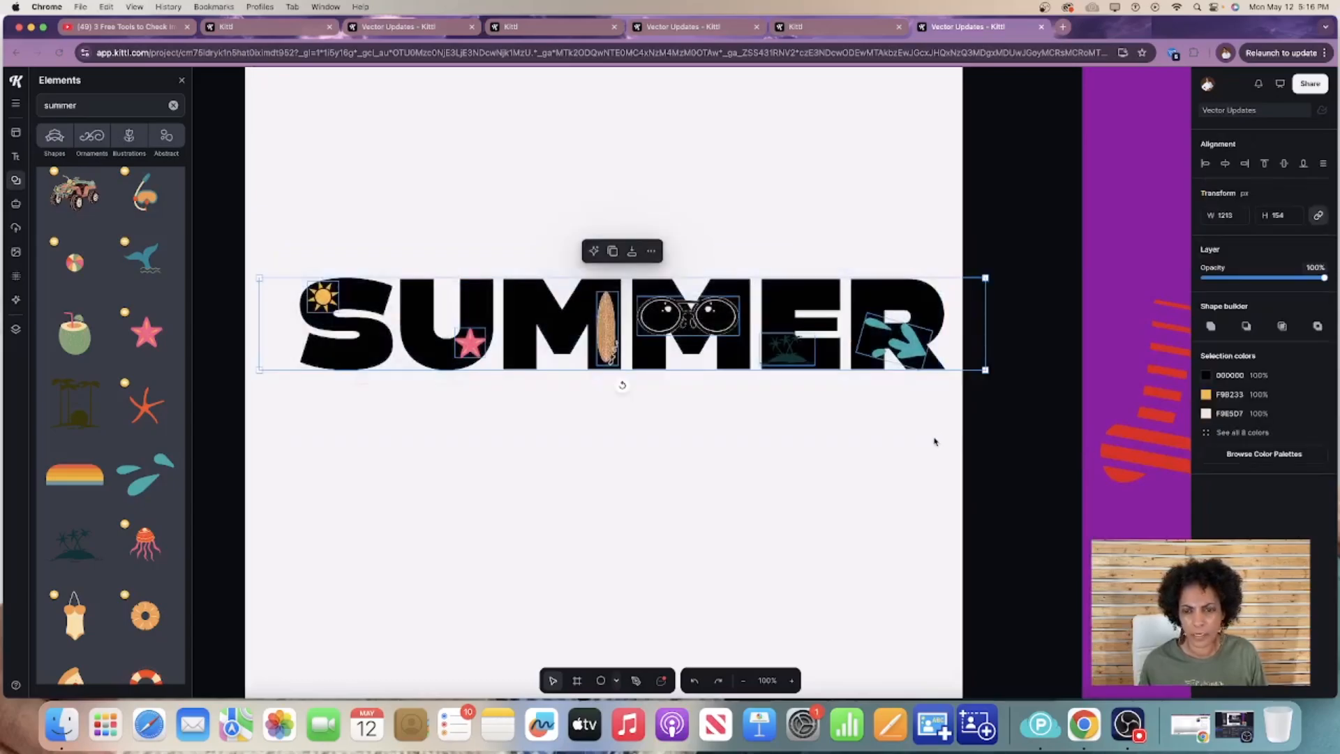
left_click(1248, 327)
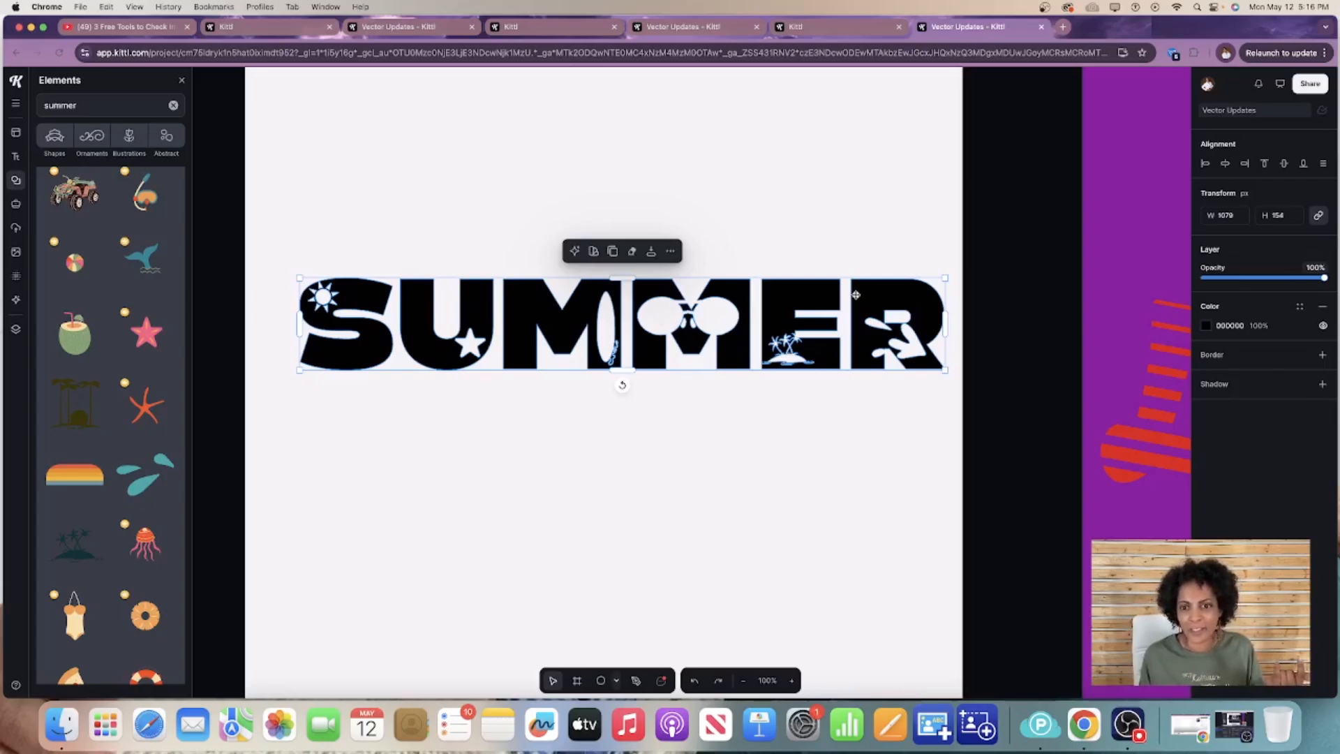
left_click(1206, 325)
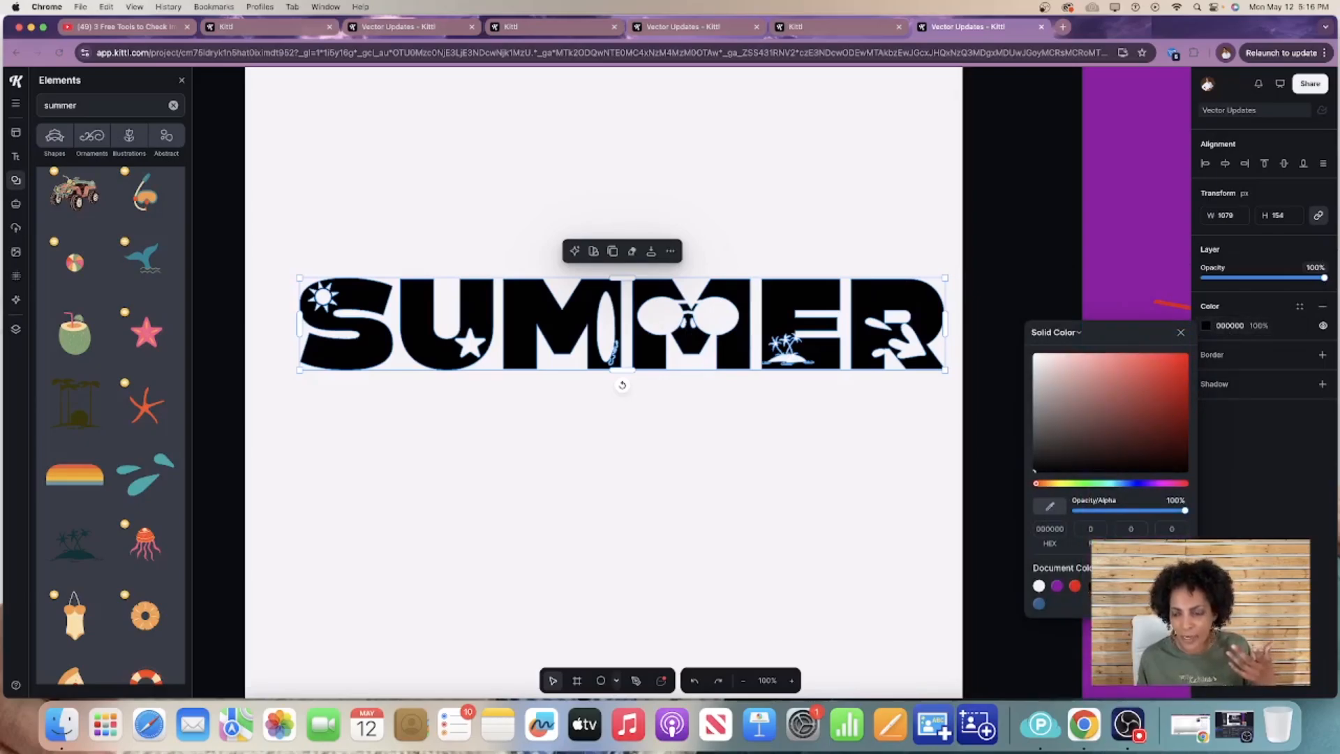
left_click(1039, 604)
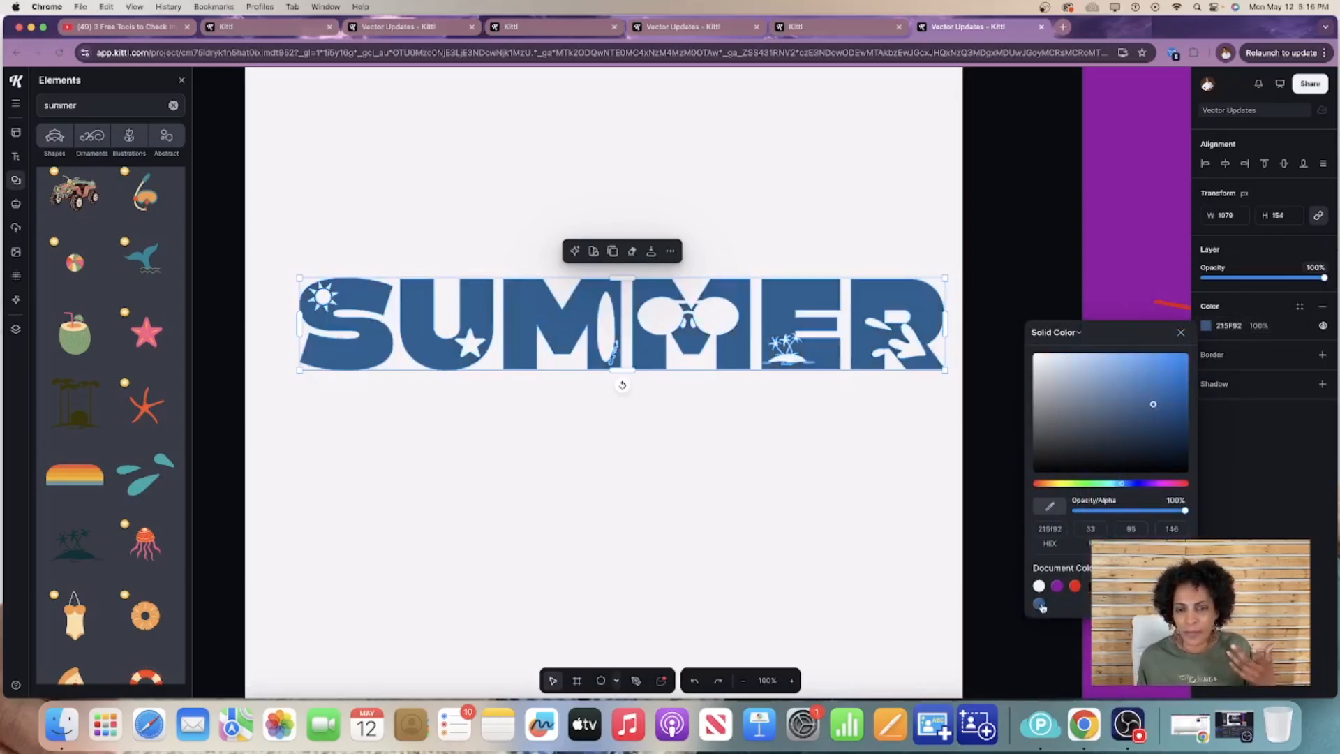
left_click(801, 333)
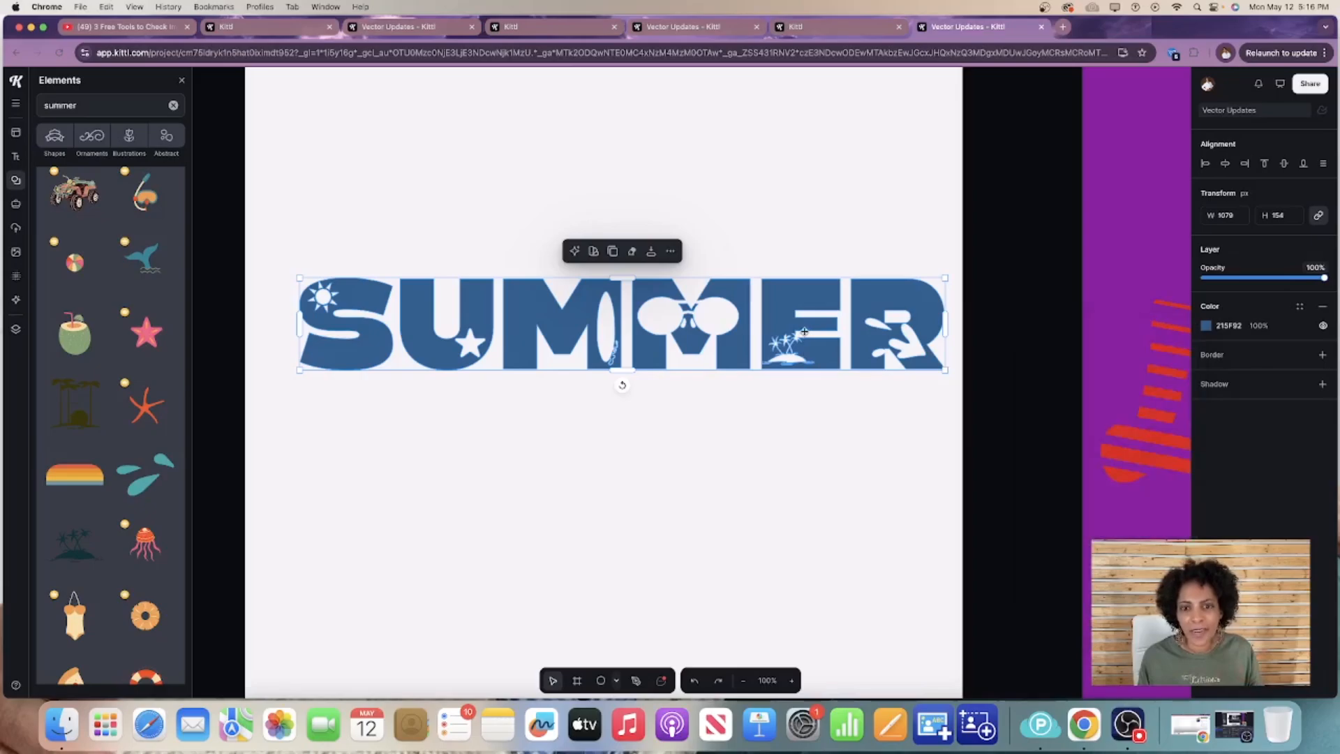
left_click_drag(800, 342, 786, 343)
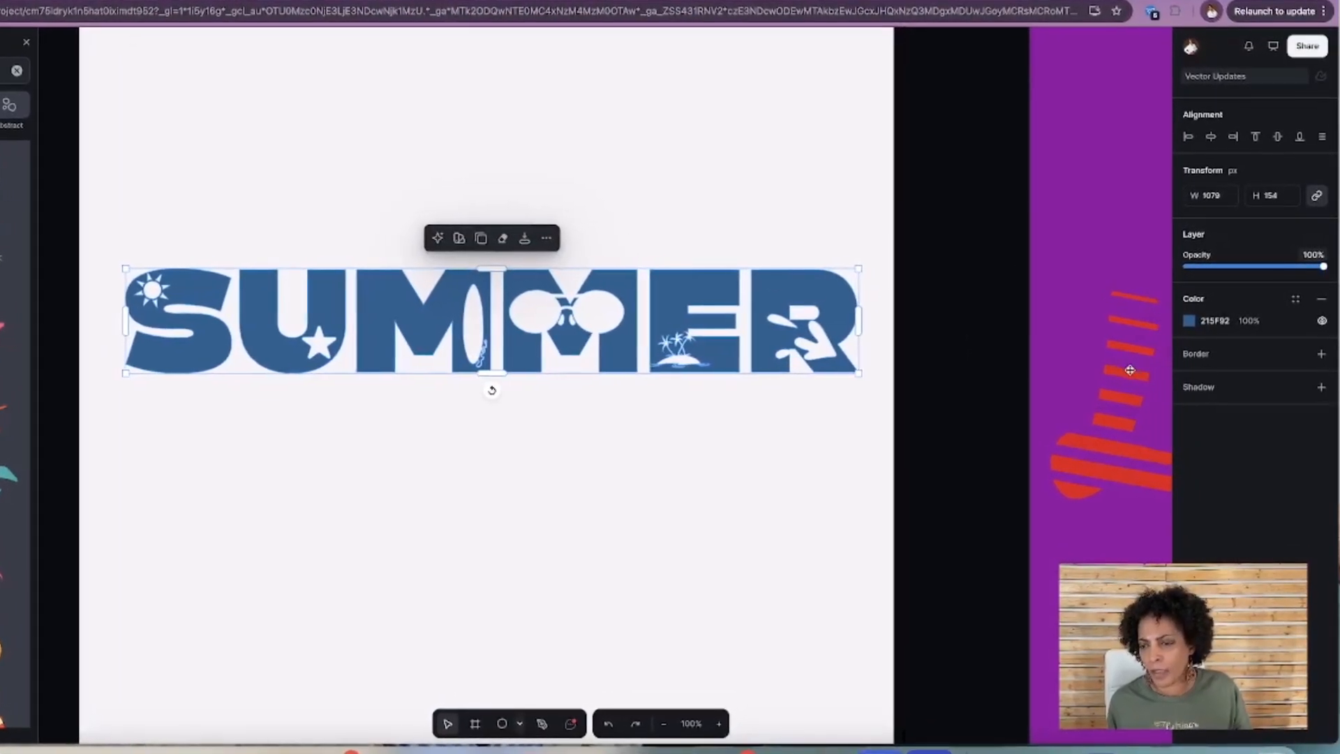
Add a shadow to the SUMMER lettering with offset 14, angle -81° and blur 7.
left_click(1319, 391)
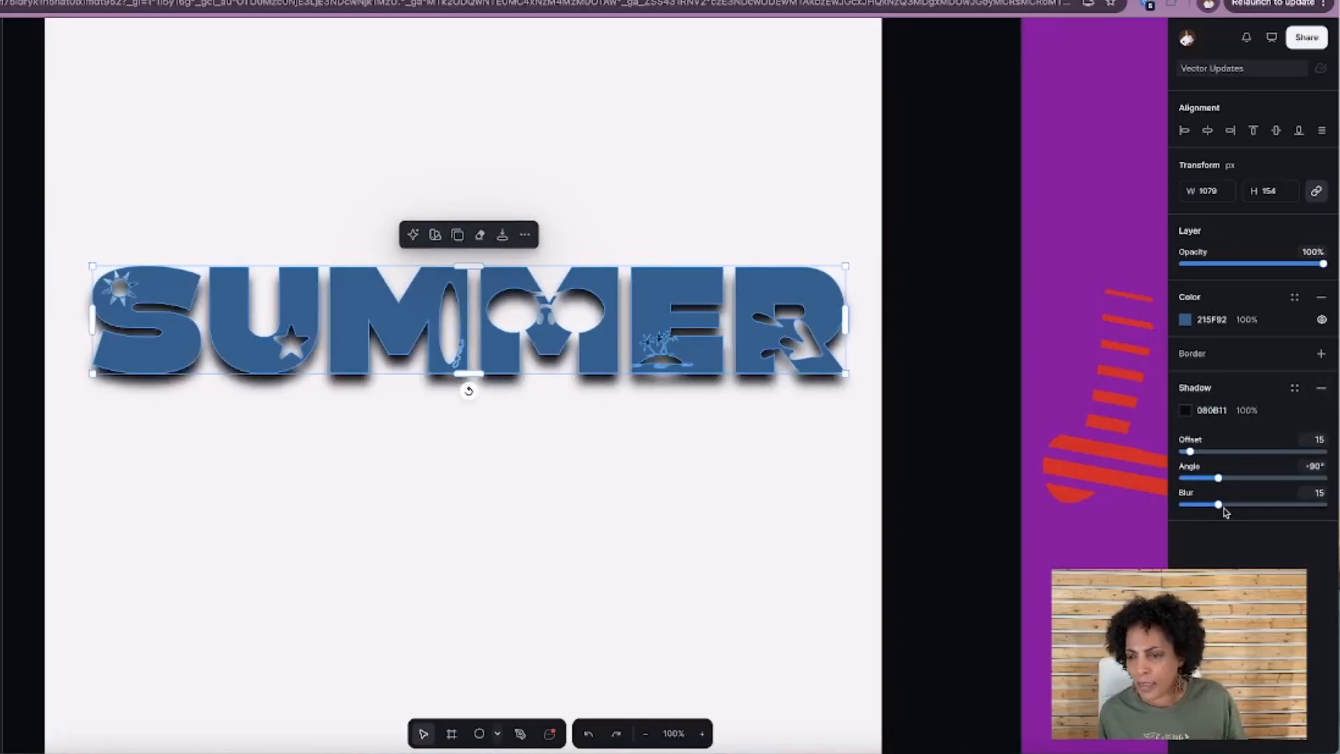
left_click_drag(1218, 478, 1190, 452)
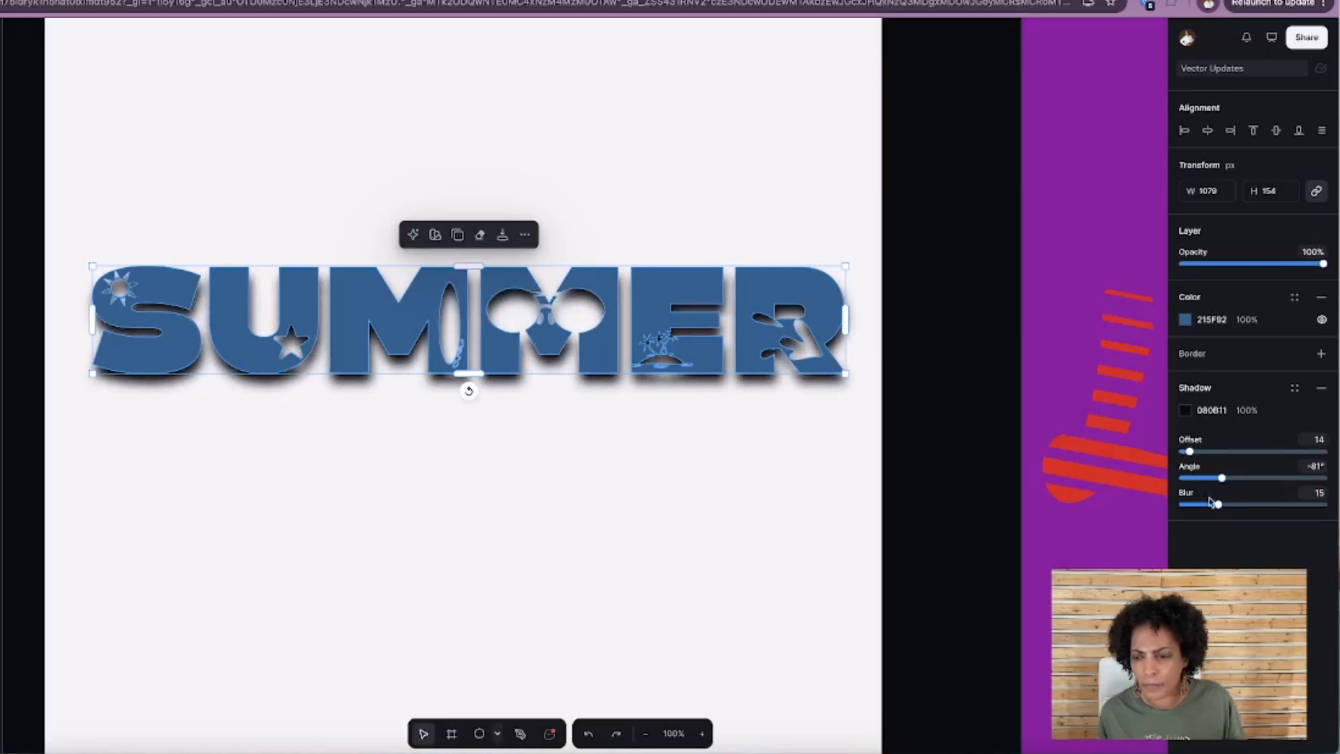
left_click_drag(1211, 499, 1196, 502)
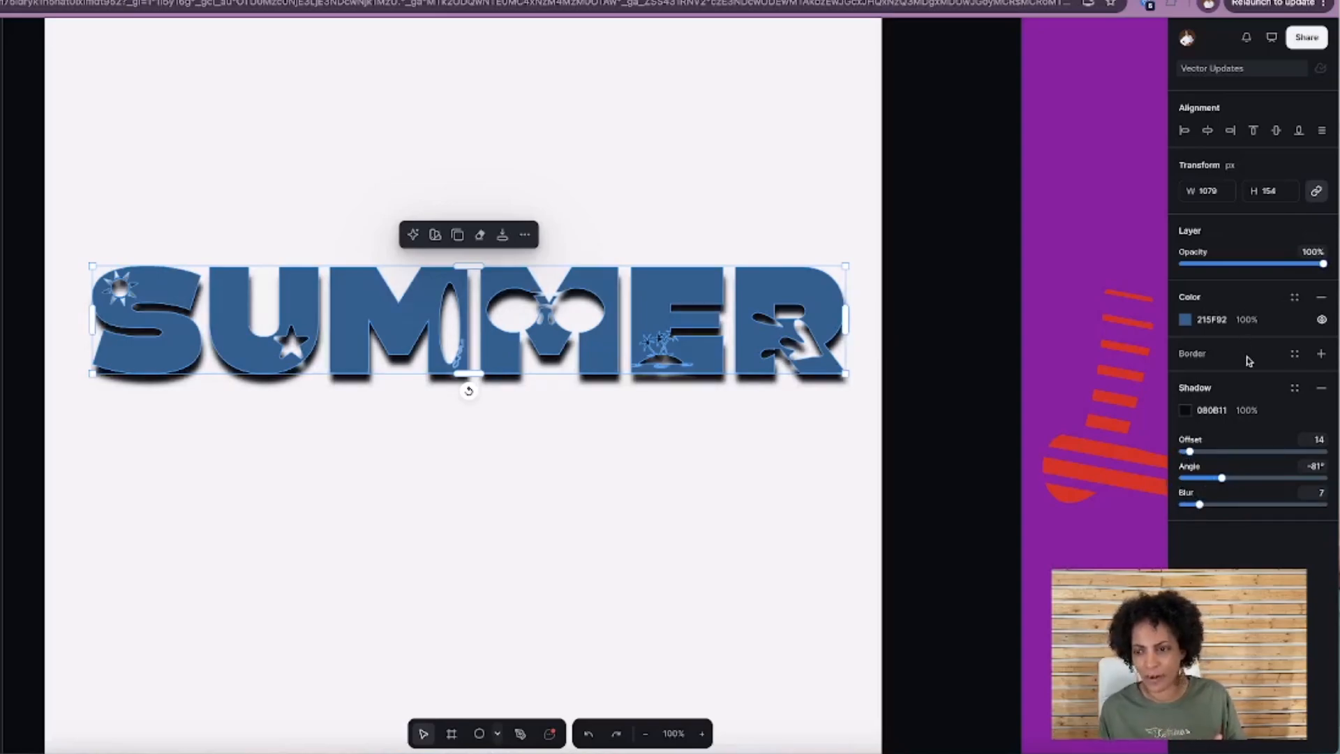
Add a border to the SUMMER lettering and pick a near-white border color.
left_click(1321, 355)
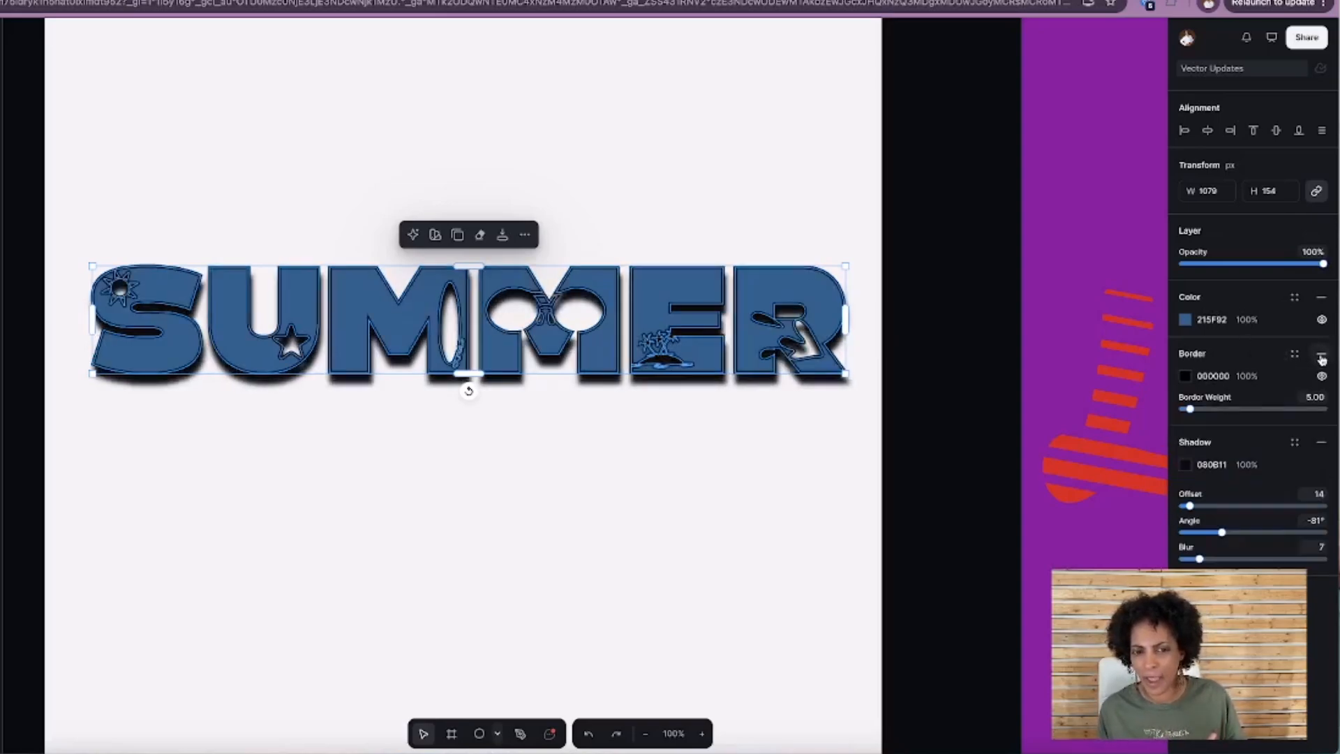
left_click(1189, 379)
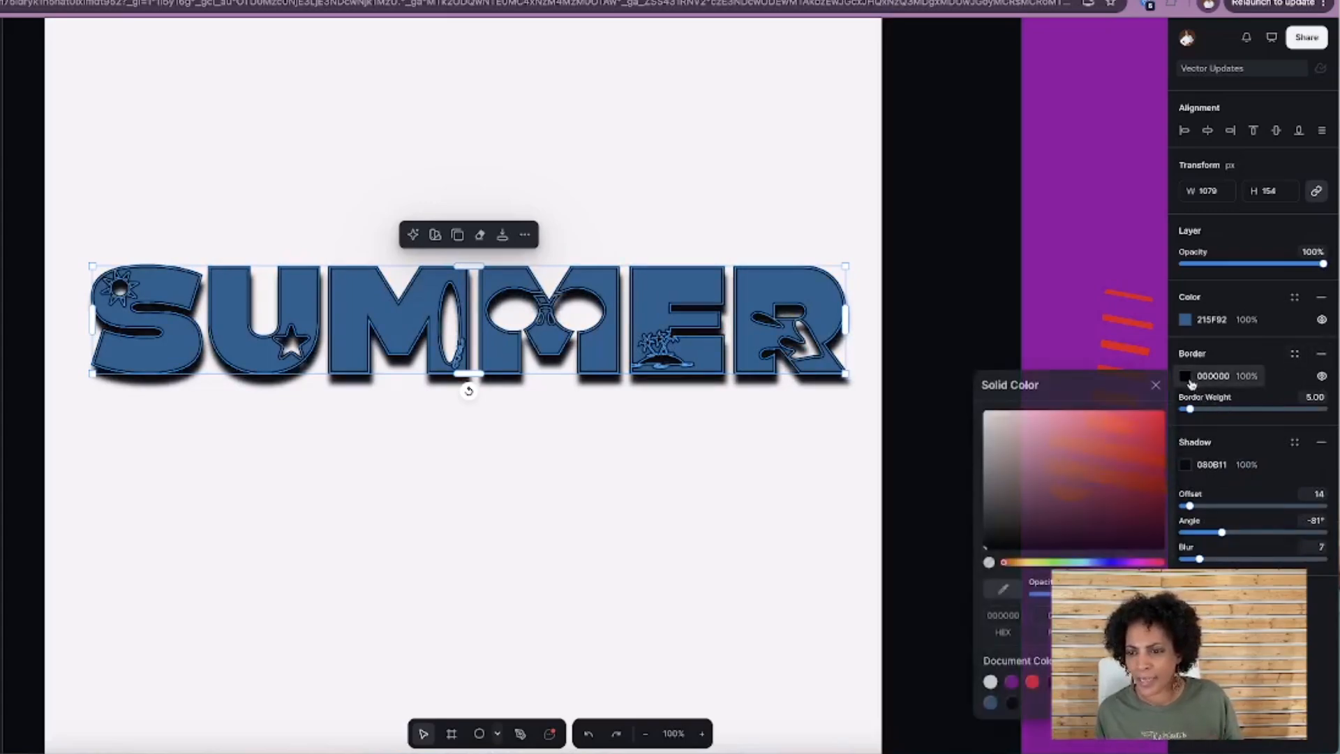
left_click(999, 423)
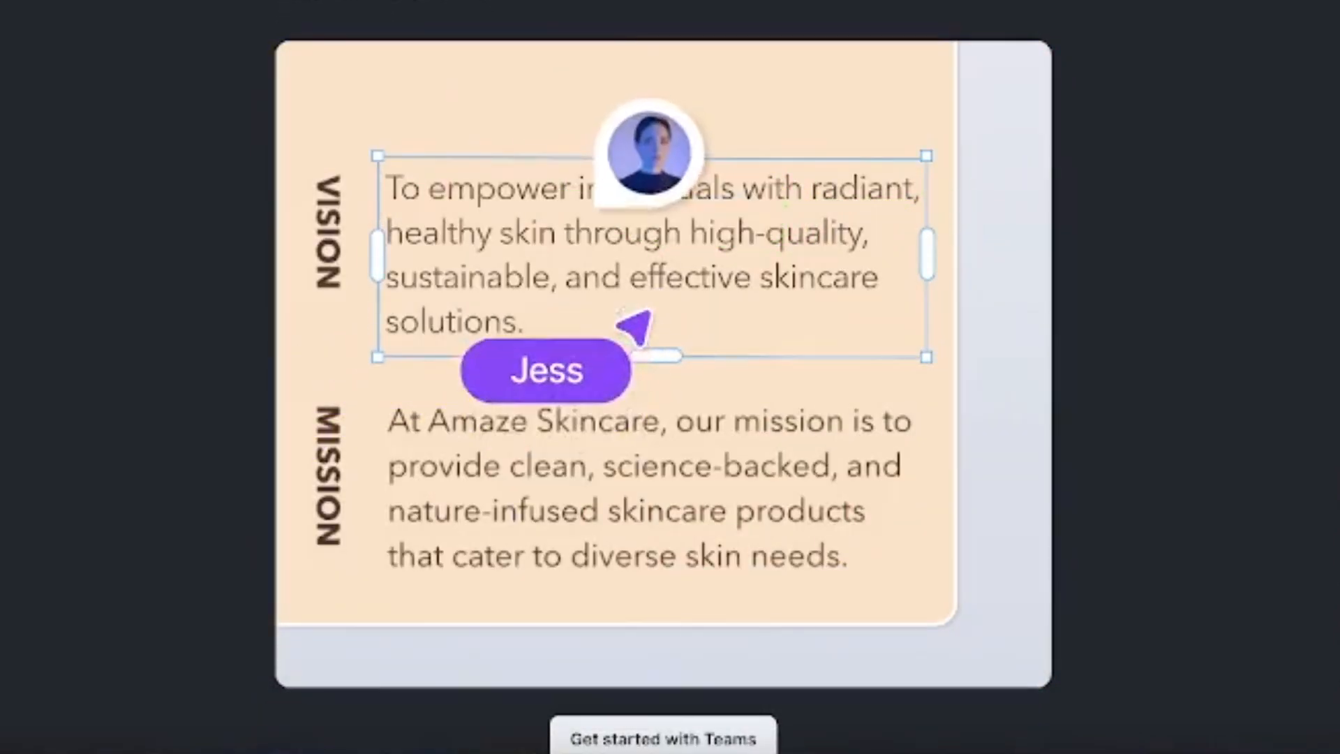
scroll(663, 377, "down", 5)
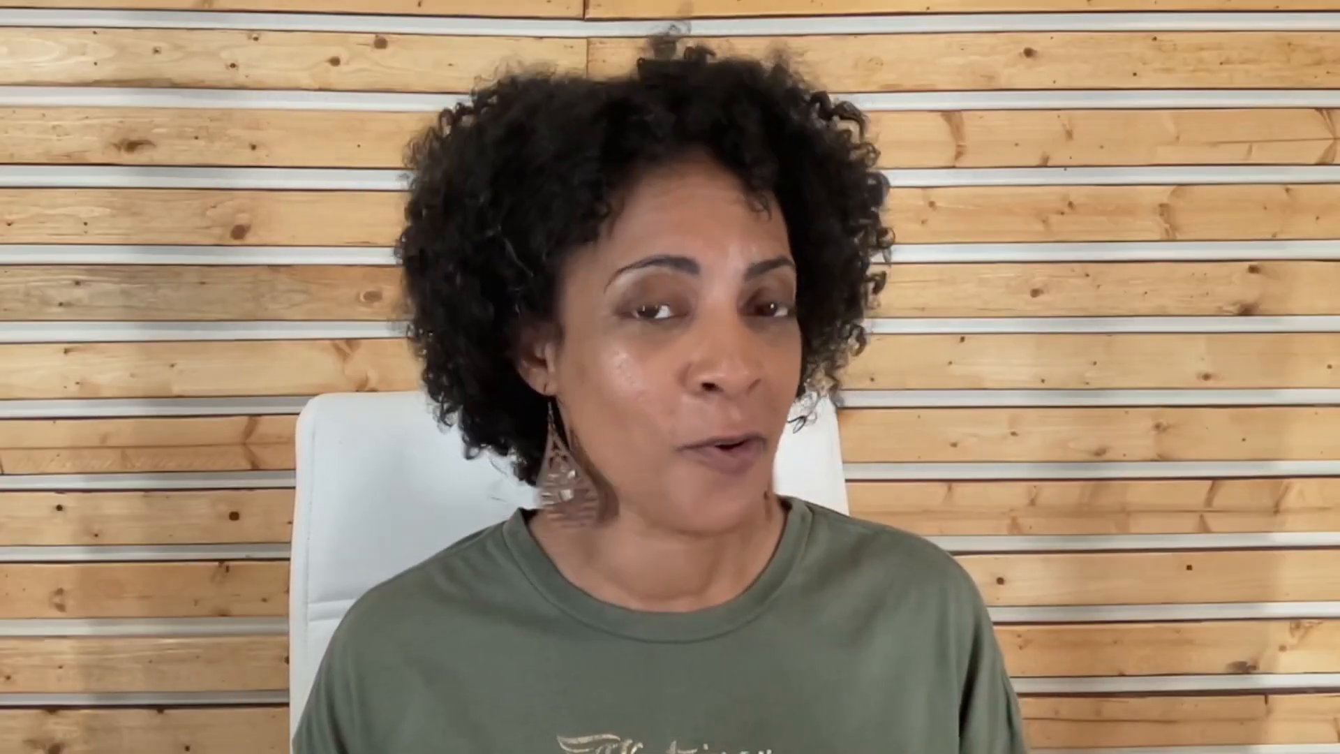